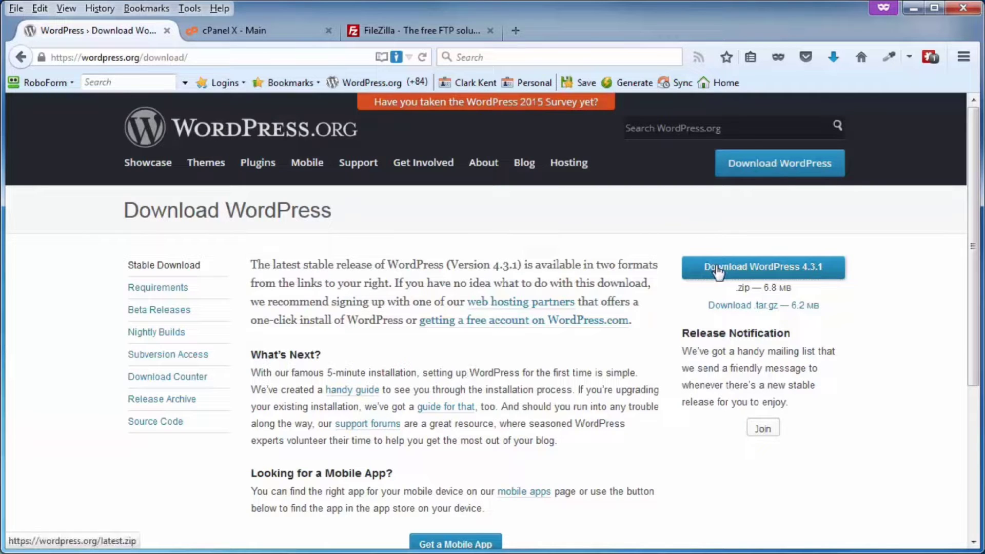
- Save the wordpress-4.3.1.zip download from WordPress.org into the Working folder
left_click(718, 273)
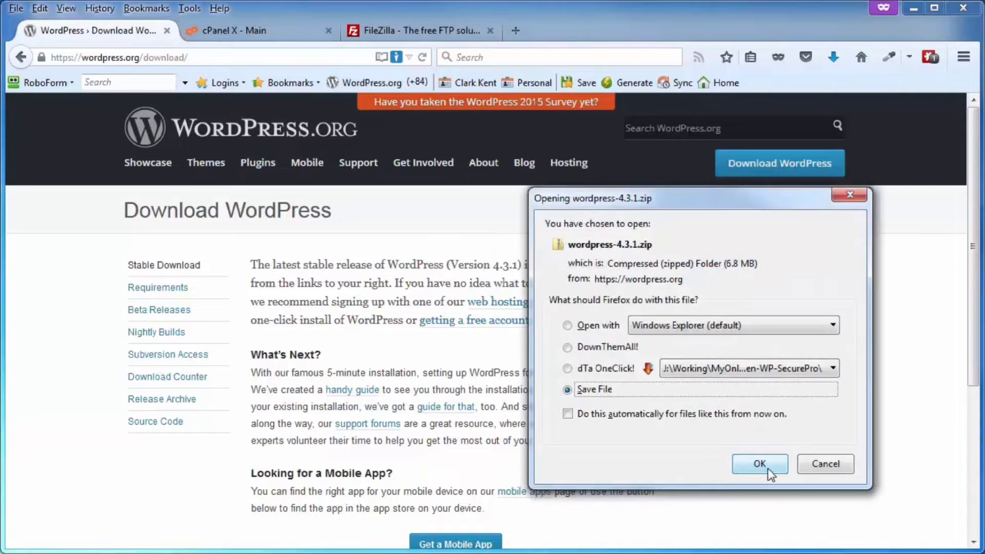
left_click(760, 466)
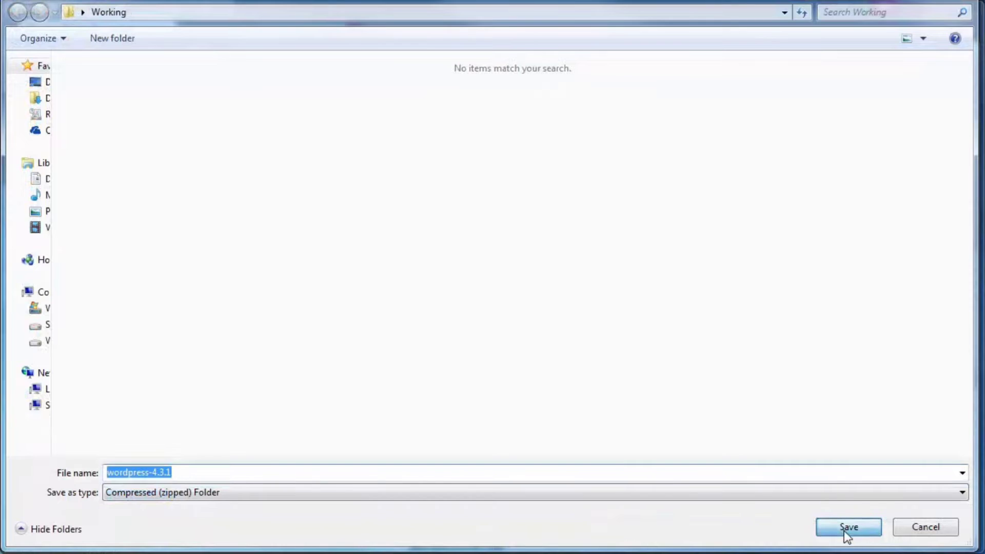
left_click(849, 527)
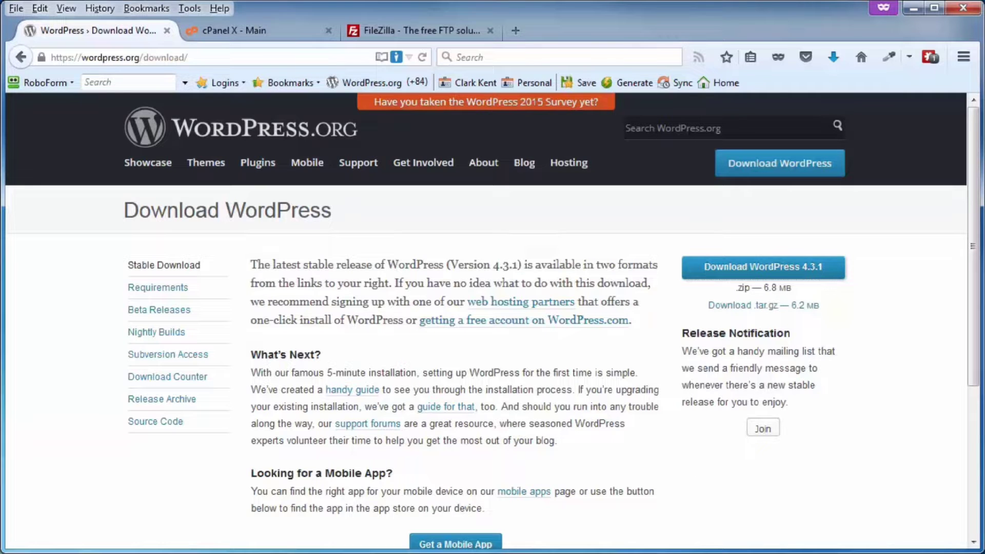
left_click_drag(984, 15, 397, 8)
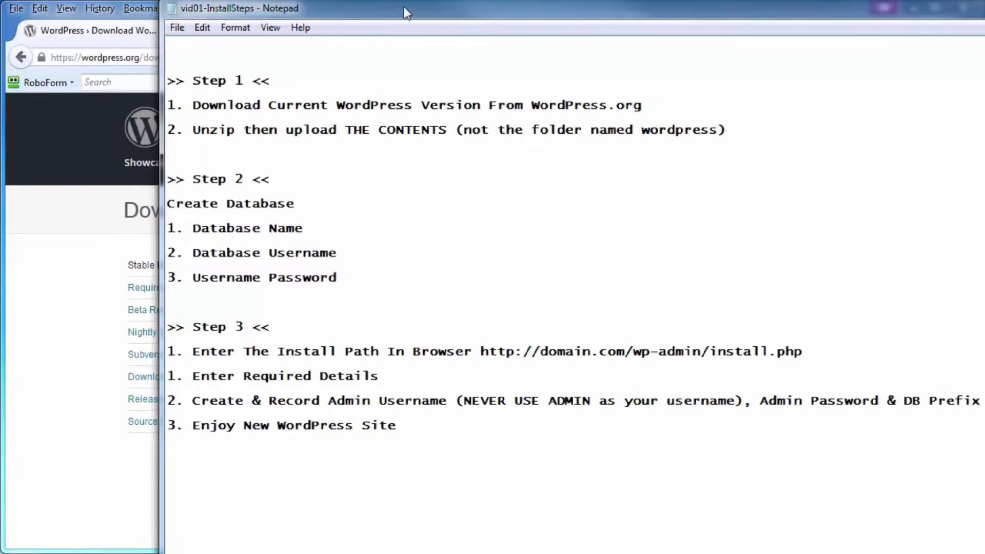
left_click_drag(402, 6, 984, 30)
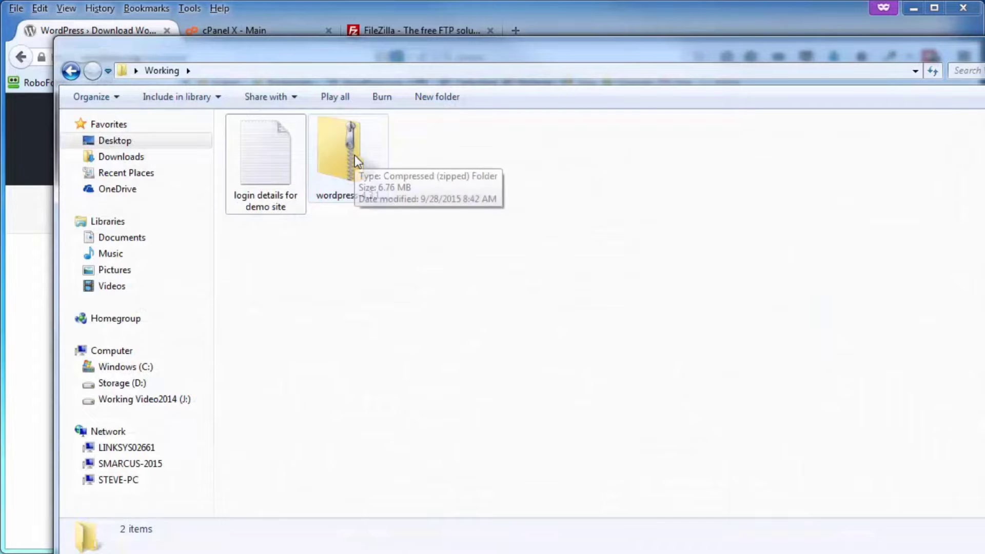
- Extract the WordPress zip here with 7-Zip, creating a wordpress folder
right_click(355, 155)
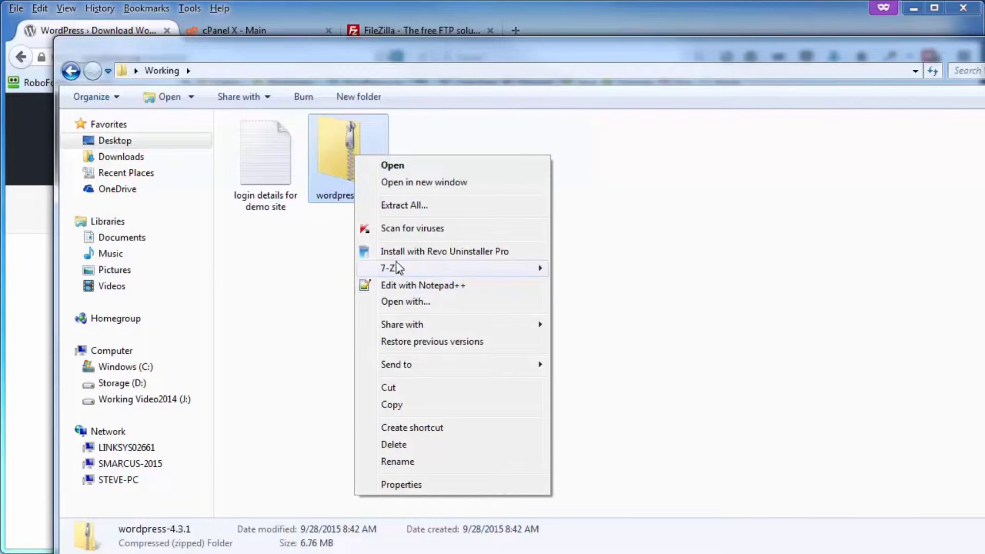
mouse_move(408, 271)
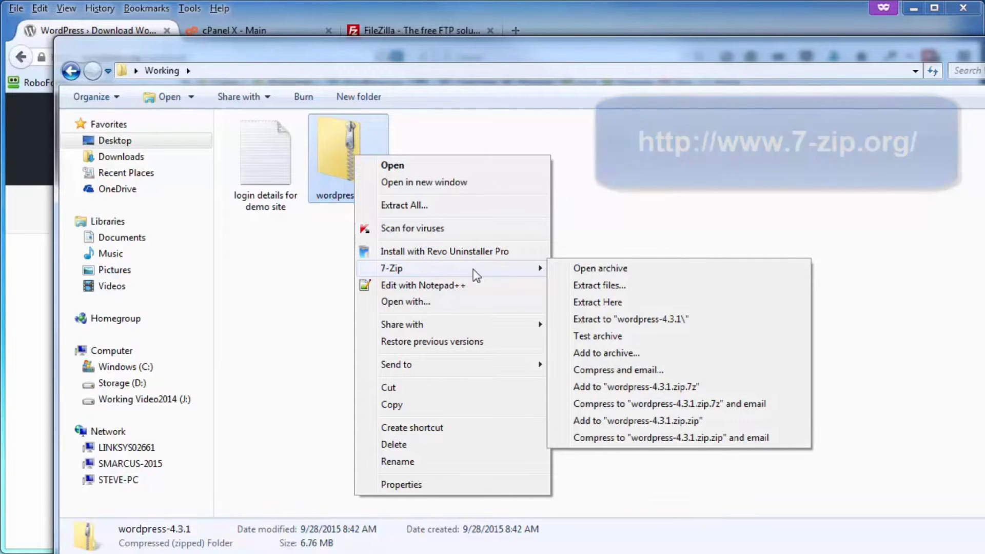
left_click(611, 302)
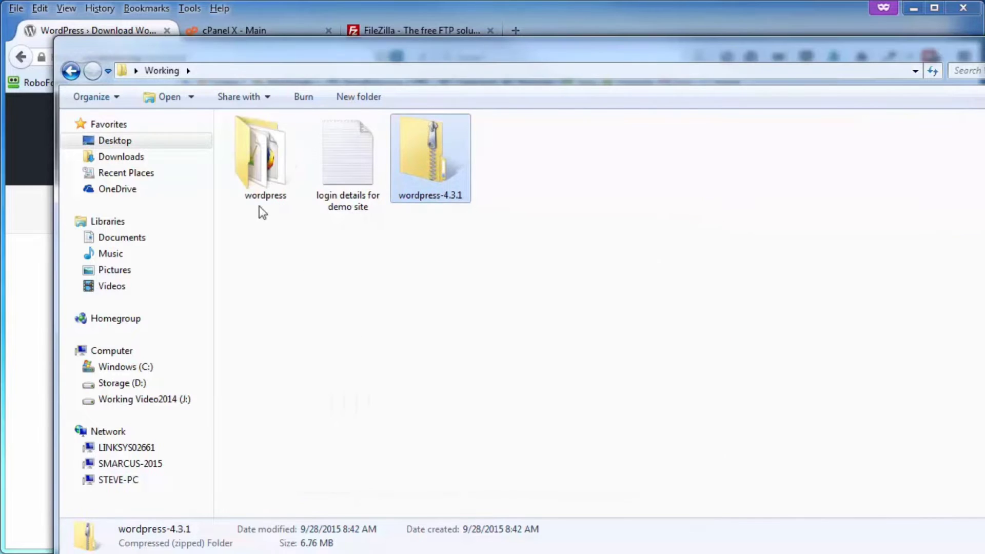
- Virus-scan the extracted wordpress folder and close the finished scan window
right_click(267, 151)
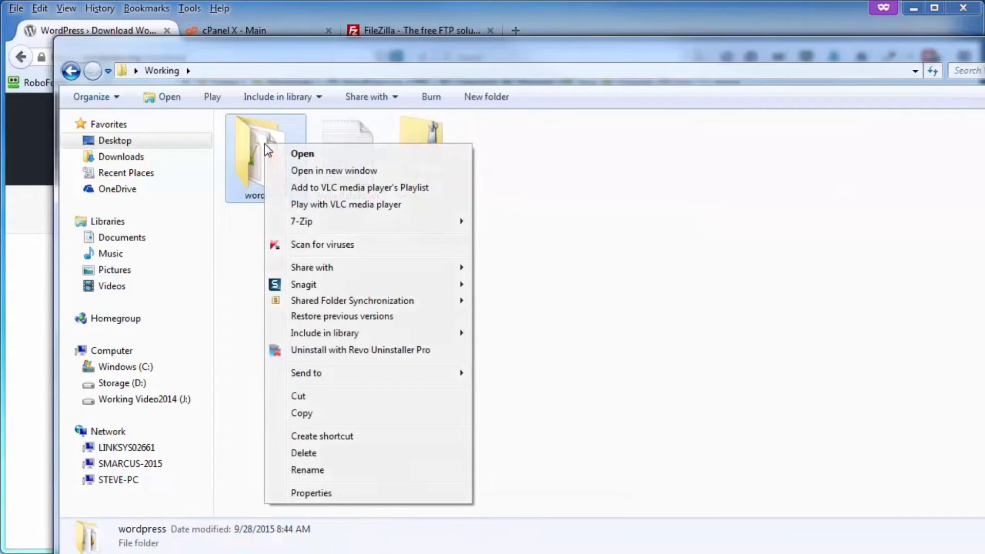
left_click(301, 245)
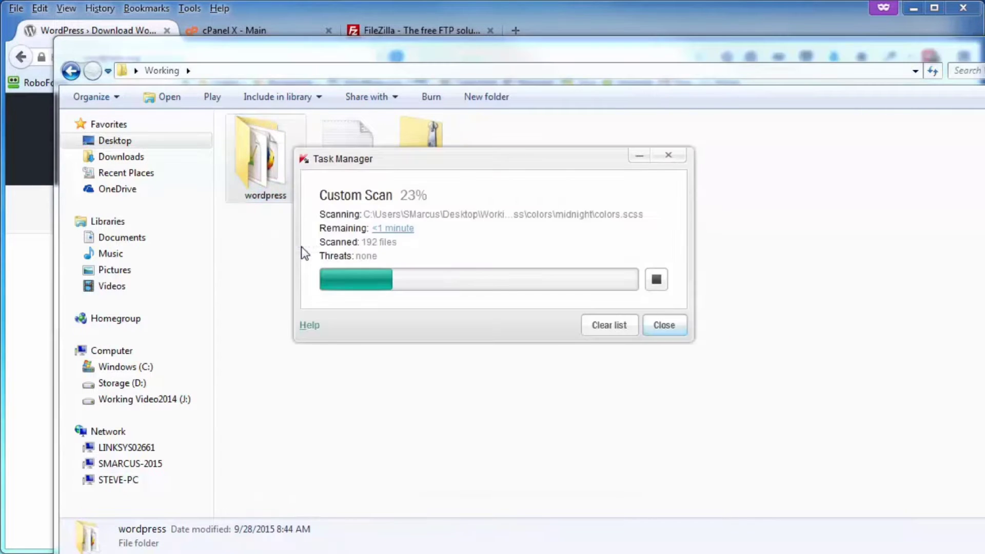
left_click(664, 302)
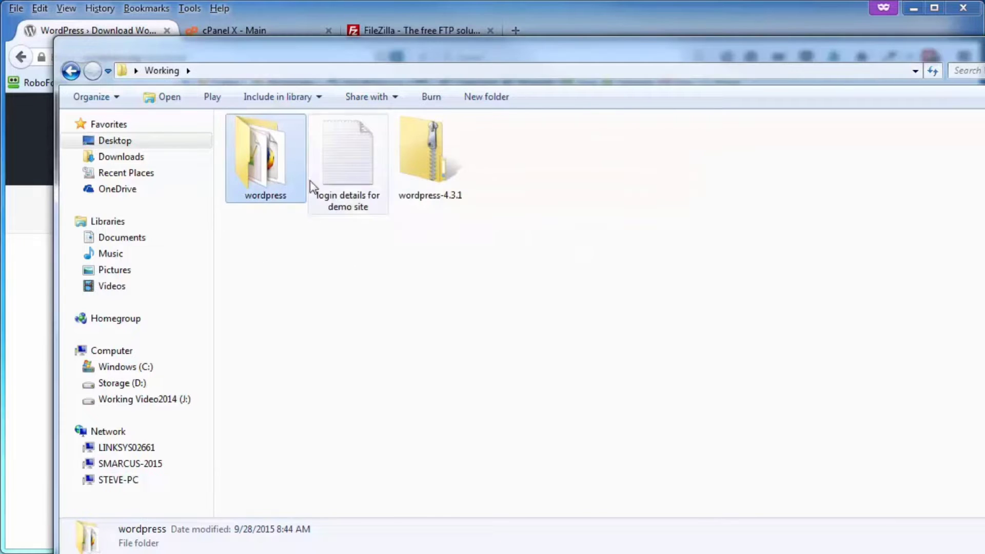
mouse_move(268, 164)
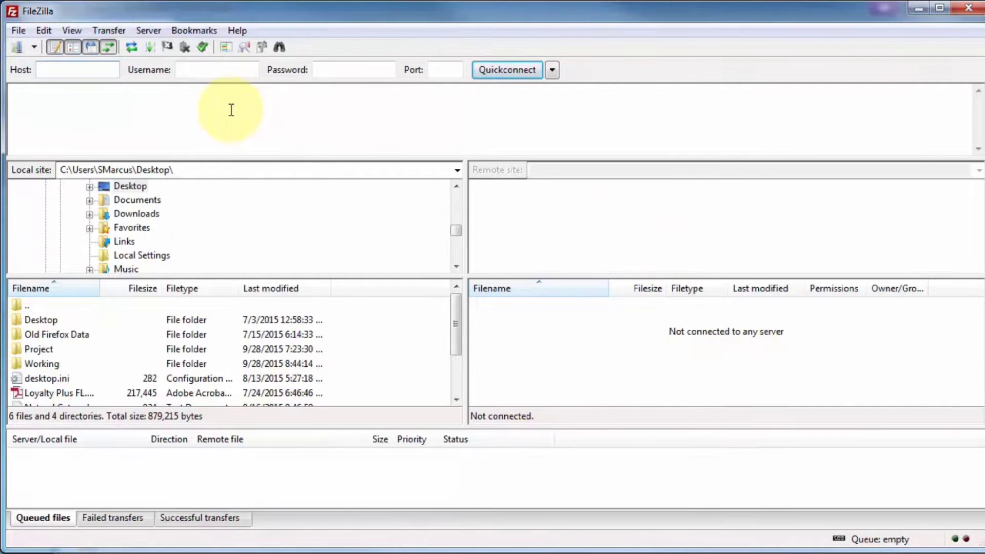
- Open FileZilla's Site Manager from the File menu to view the Demo-abdf5 site
left_click(17, 30)
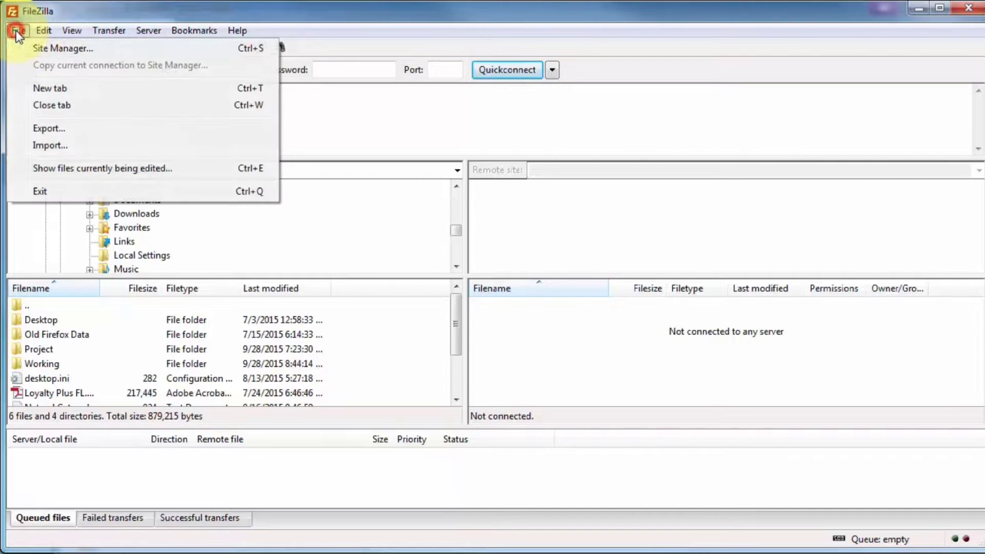
left_click(58, 50)
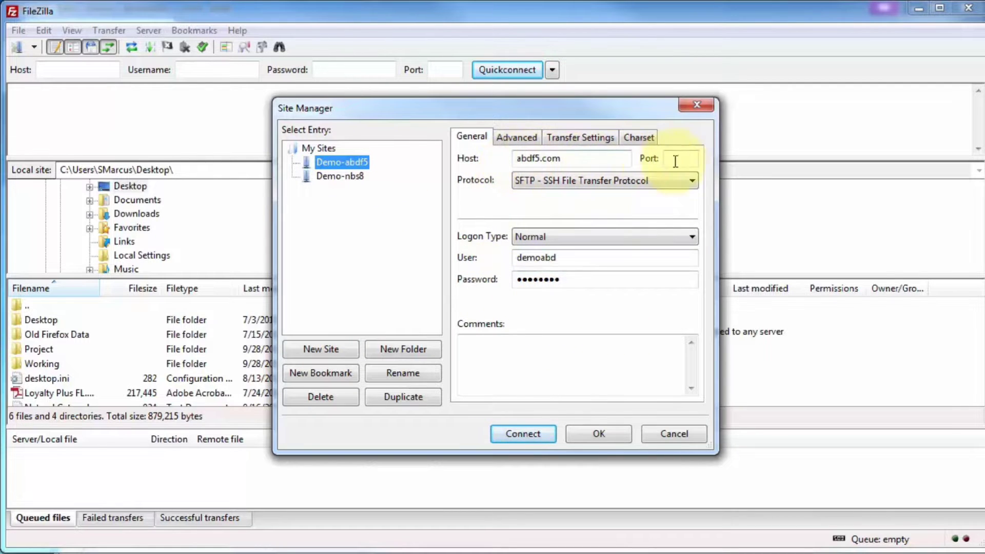
- Set Demo-abdf5 to SFTP, Normal logon, port 22, and connect to abdf5.com
left_click(520, 181)
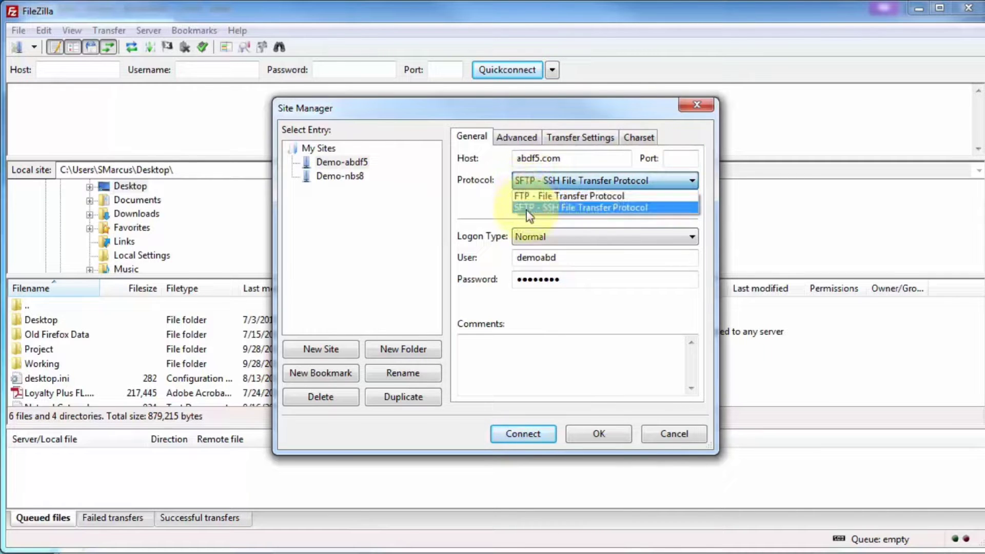
left_click(529, 207)
left_click(516, 236)
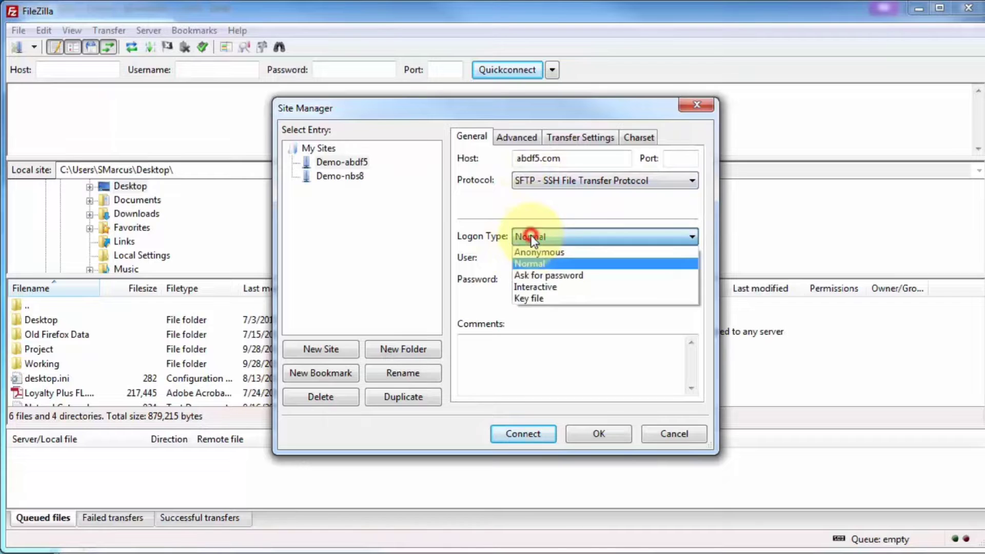
left_click(529, 264)
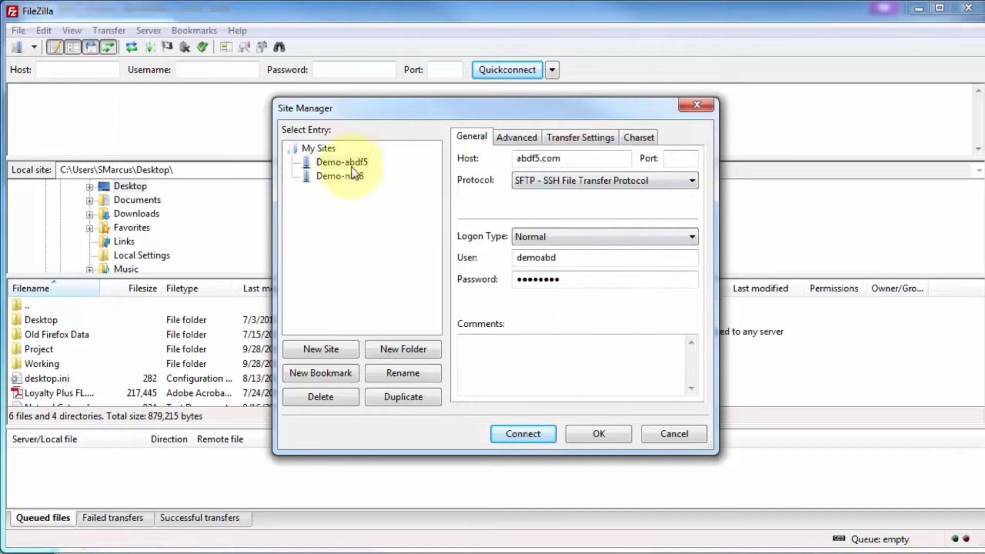
left_click(688, 158)
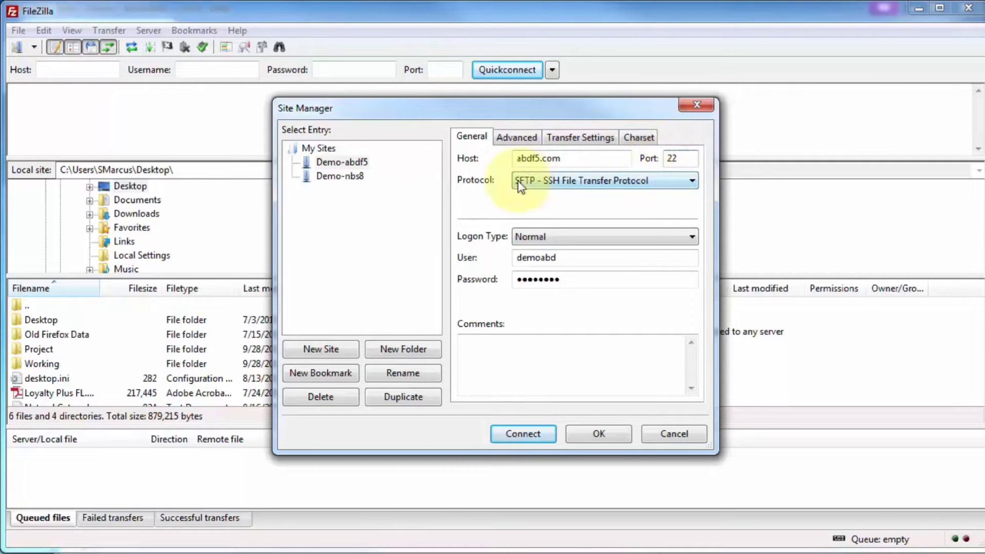
left_click(523, 435)
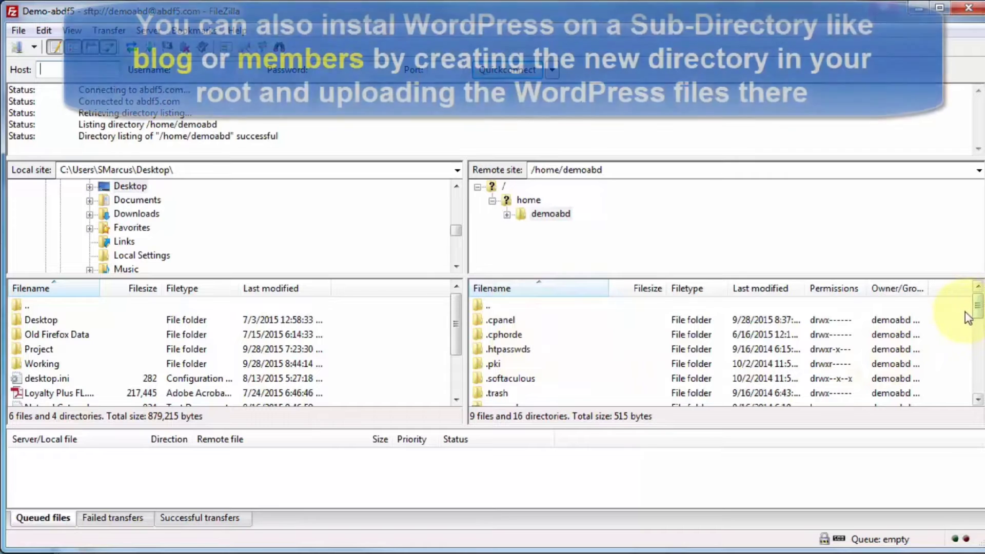
- Open the remote public_html folder and the local Working folder
left_click_drag(977, 308, 975, 340)
scroll(975, 340, "down", 1)
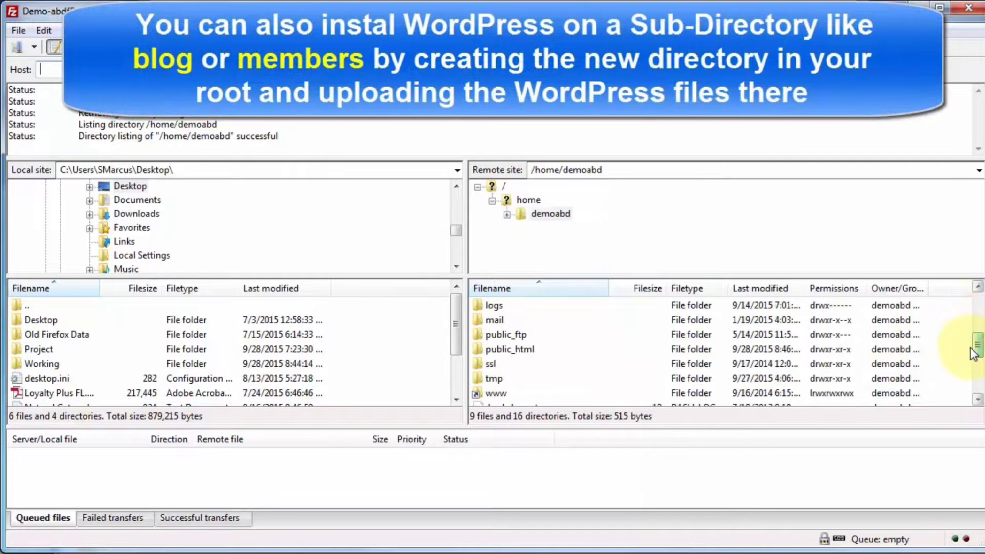
double_click(494, 350)
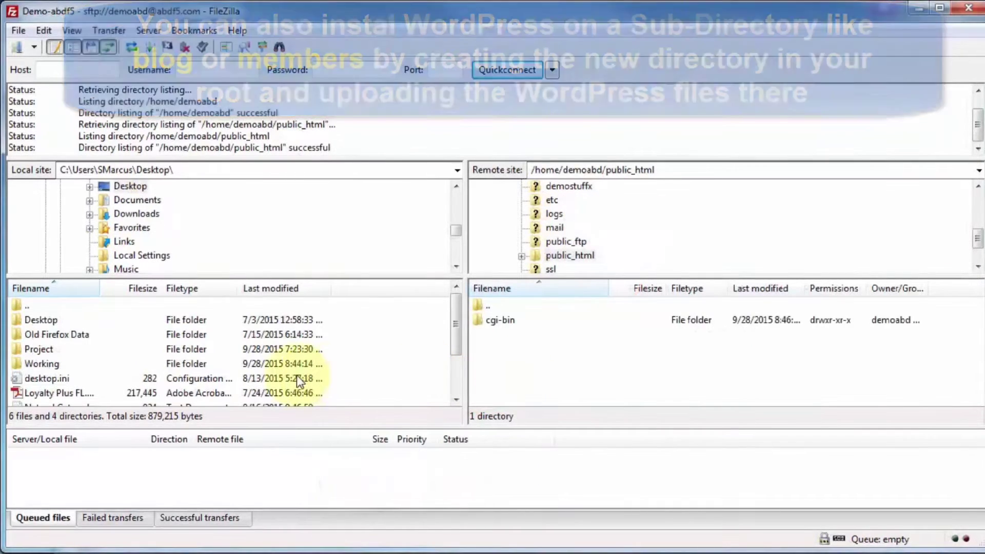
double_click(39, 364)
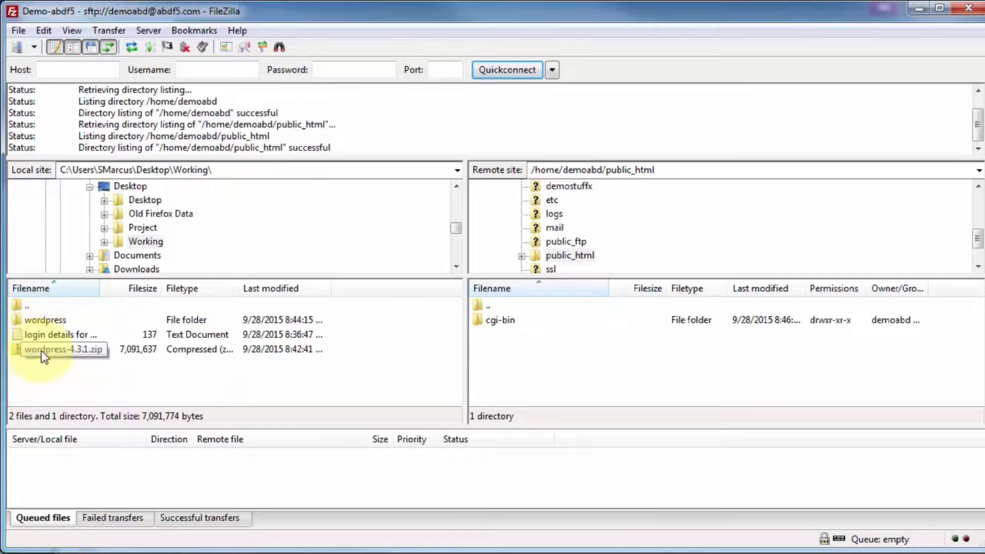
- Upload wp-admin through xmlrpc.php from the local wordpress folder into public_html, then minimize FileZilla
double_click(29, 320)
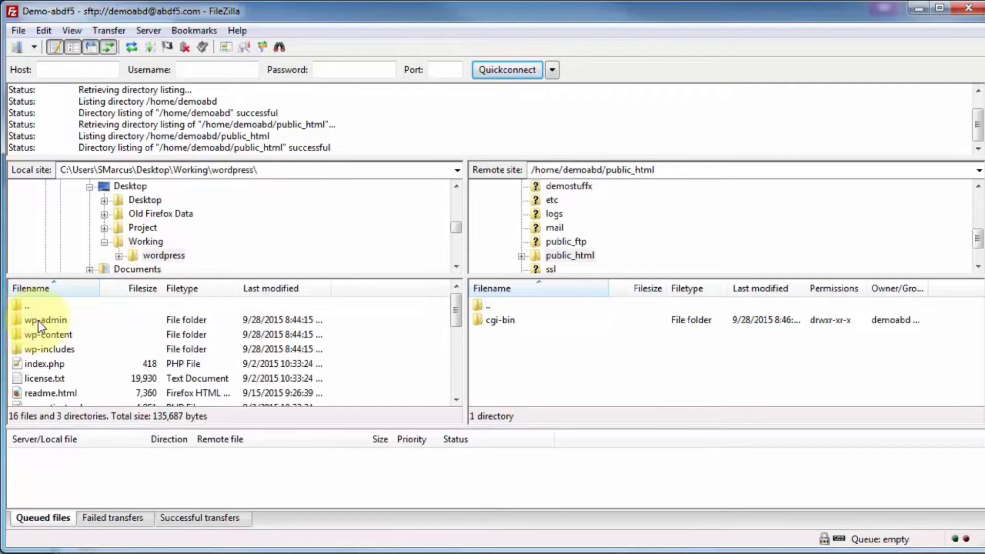
left_click(38, 321)
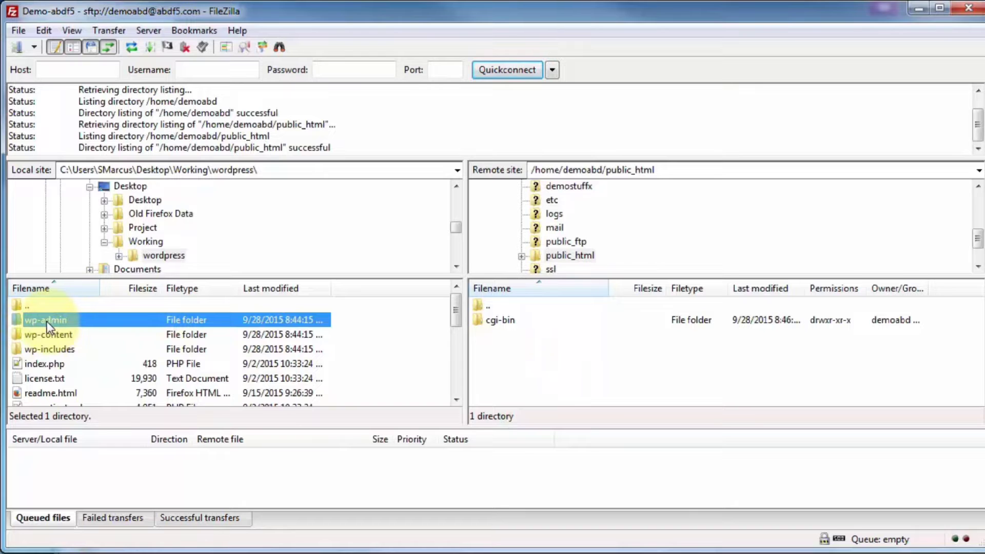
scroll(45, 390, "down", 5)
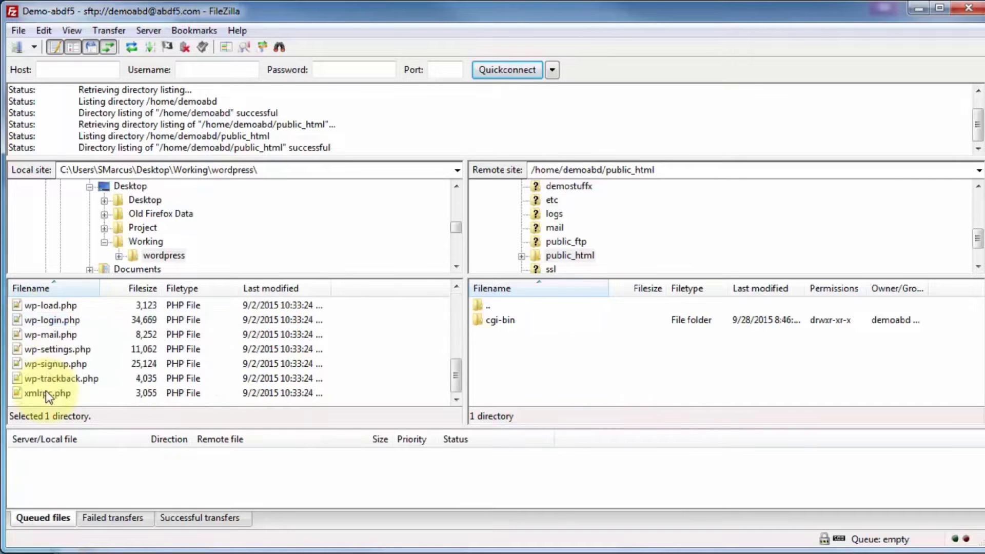
left_click(46, 393, "shift")
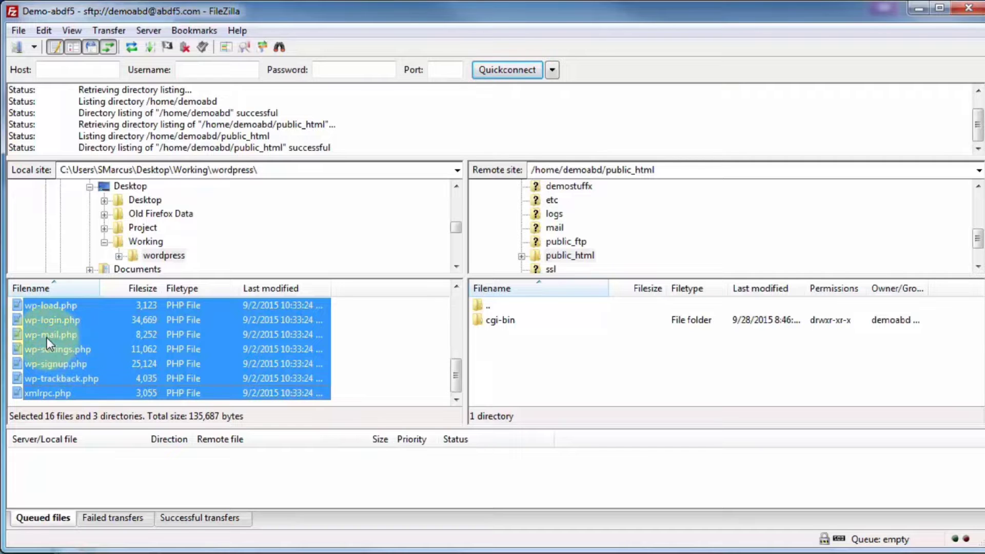
left_click_drag(50, 338, 562, 352)
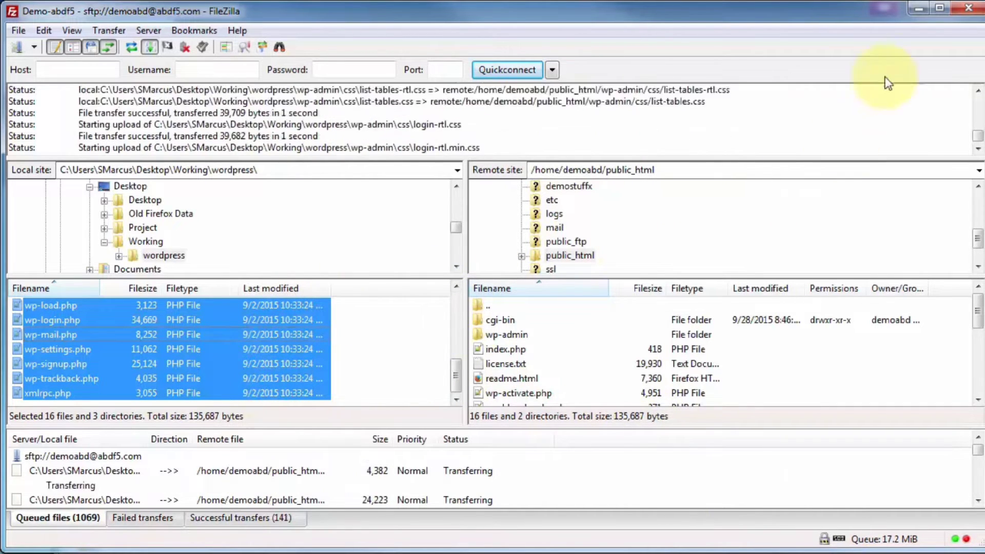
left_click(914, 9)
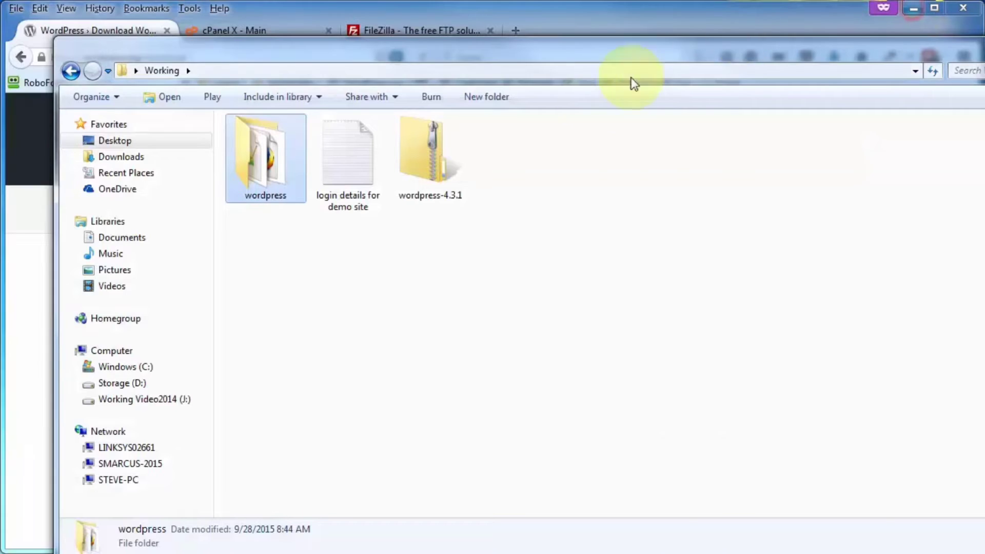
- Create the MySQL database demoabd_demowp45 in cPanel
left_click(253, 30)
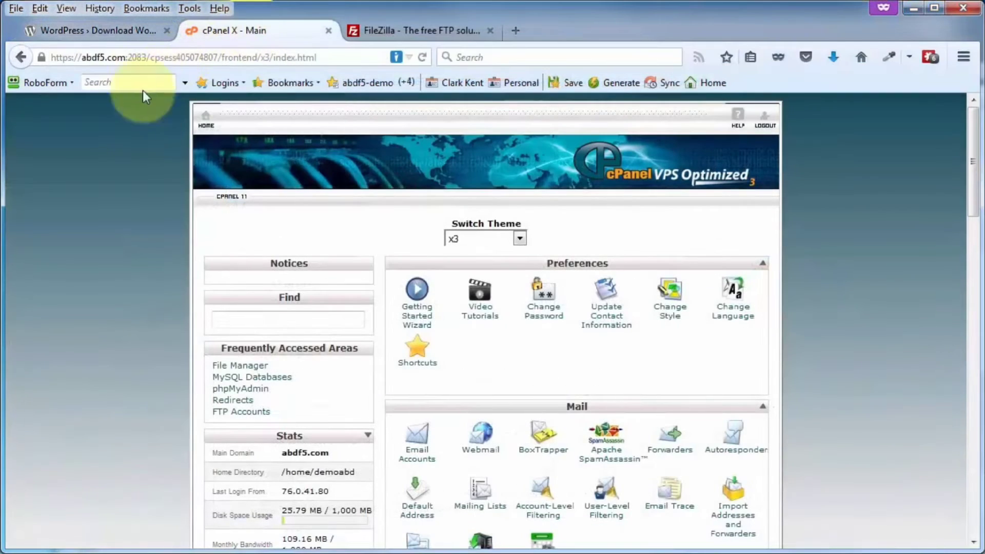
scroll(140, 307, "down", 10)
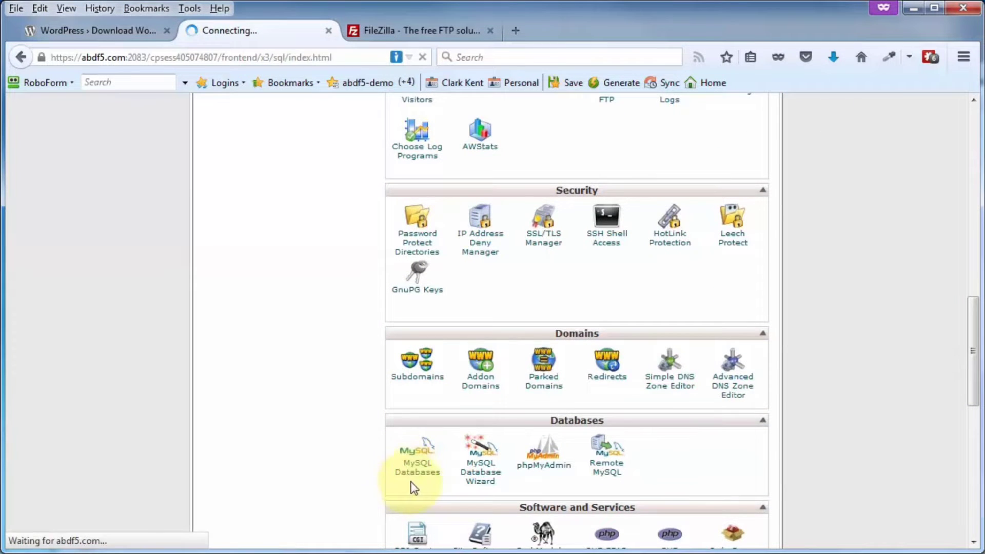
scroll(286, 374, "down", 3)
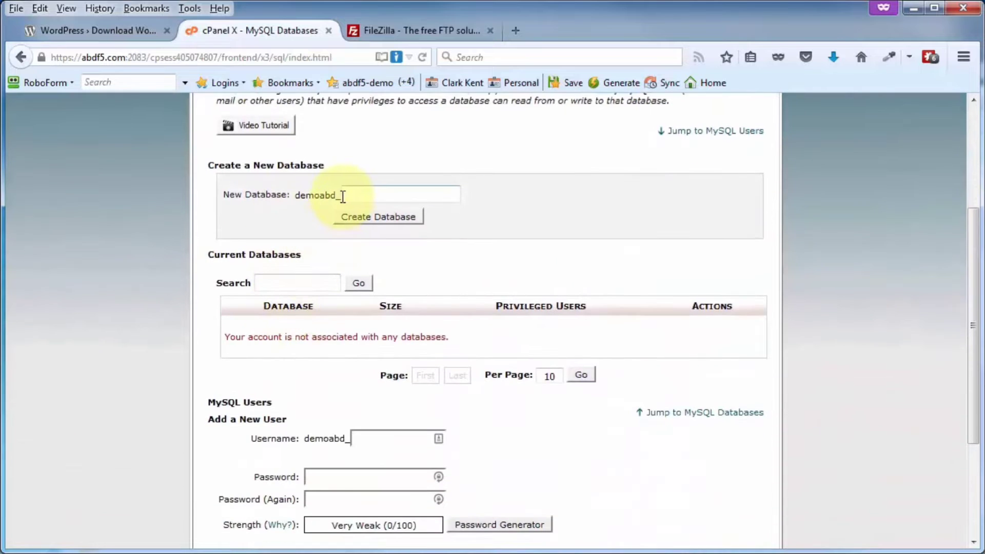
scroll(256, 308, "down", 3)
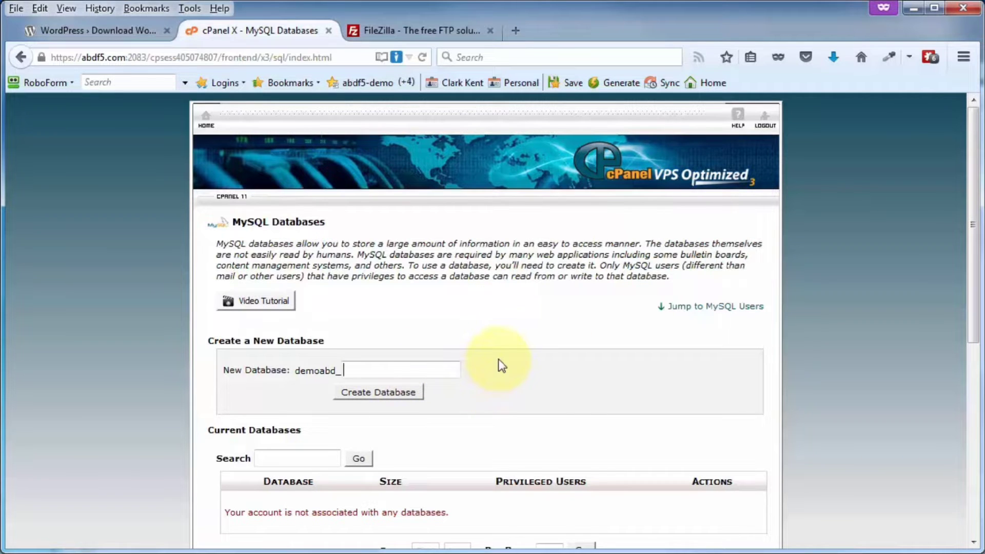
left_click(358, 402)
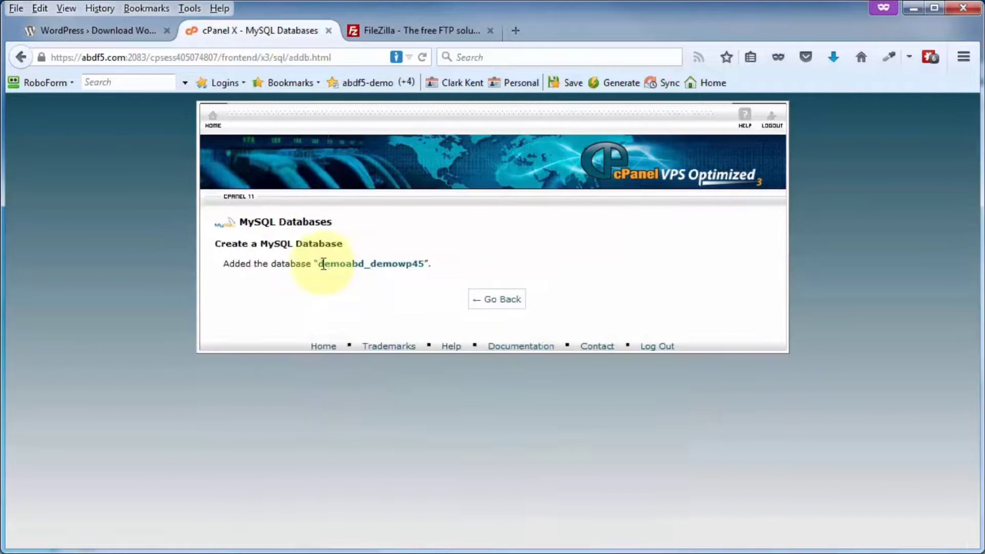
- Copy the new database name from the confirmation message and bring up the login notes
left_click_drag(320, 264, 418, 265)
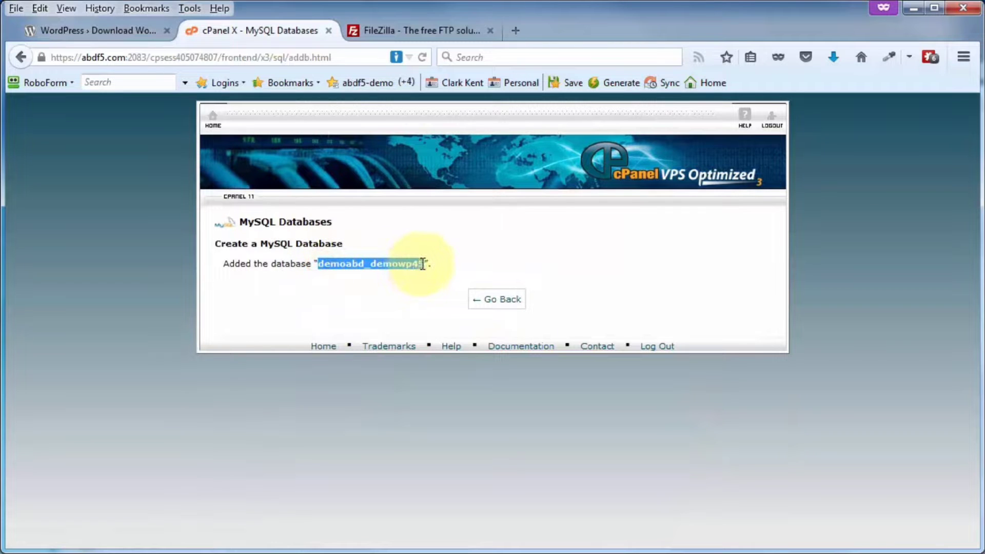
right_click(405, 264)
left_click(442, 276)
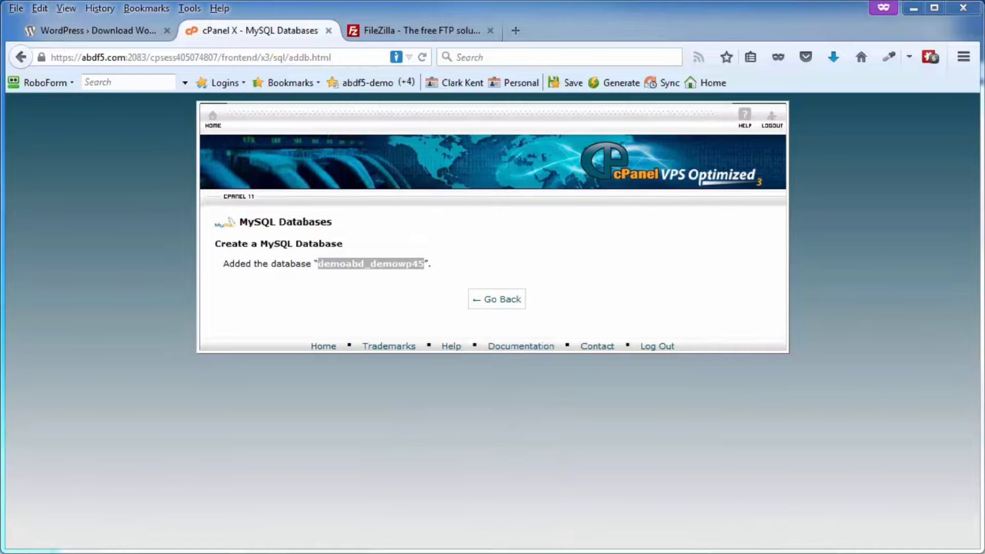
left_click_drag(984, 67, 587, 53)
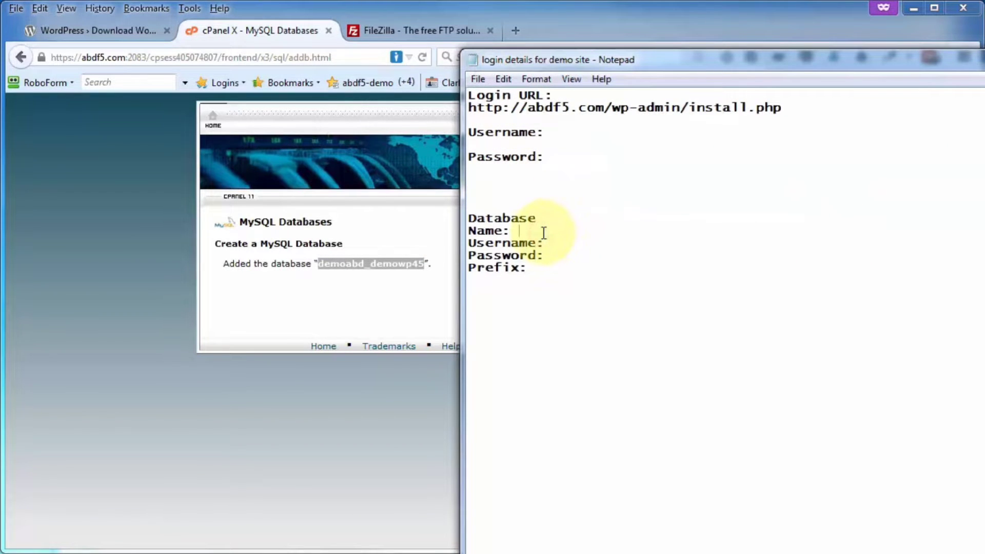
- Paste the database name into the notes after Name: and return to MySQL Databases
key("ctrl+v")
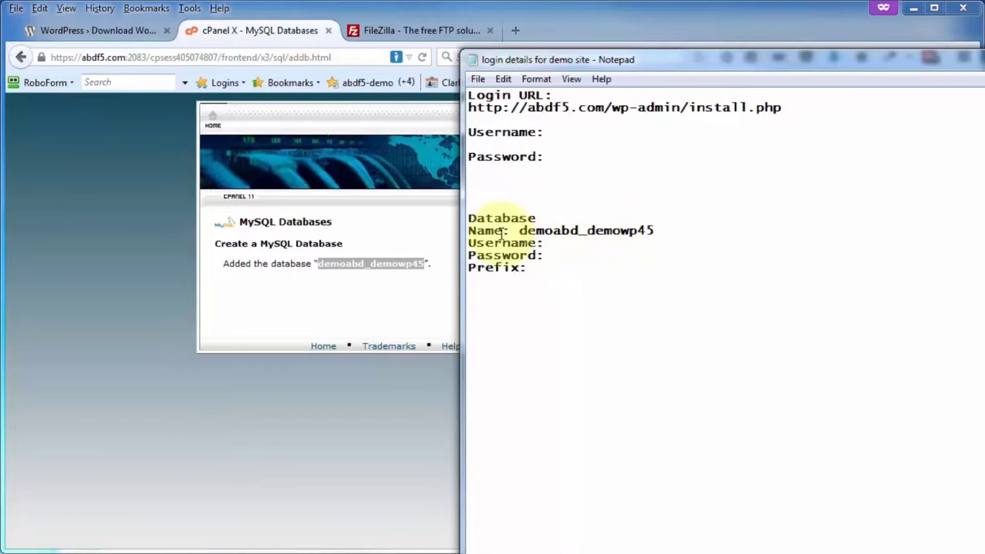
left_click_drag(581, 59, 984, 59)
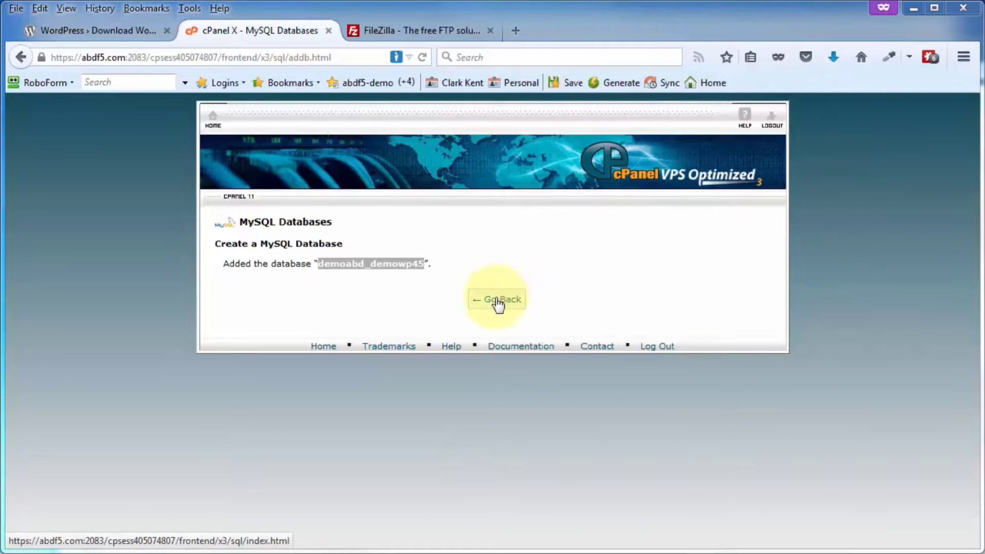
left_click(497, 300)
- Create MySQL user demoabd_demowp45 with a generated strong password, copying the password
left_click(367, 333)
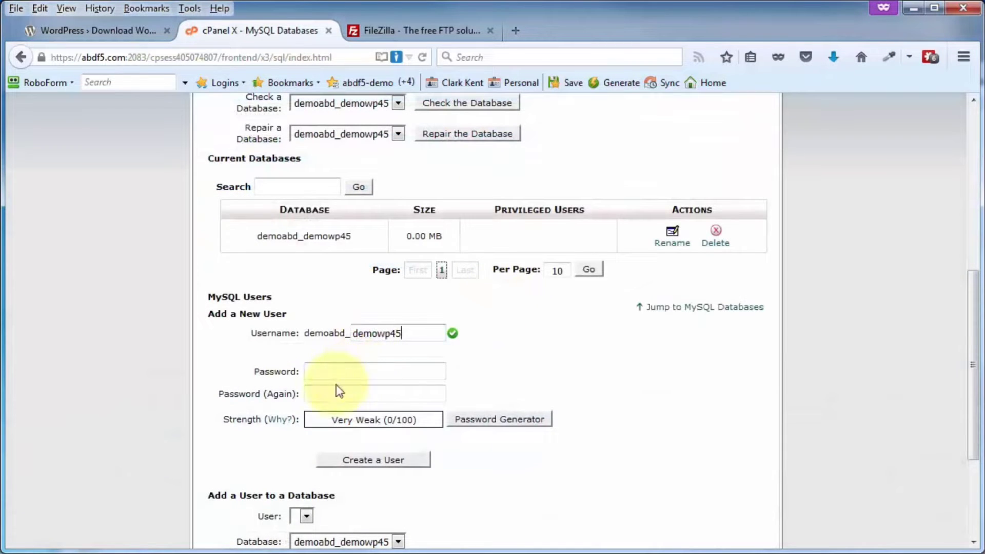
left_click(482, 421)
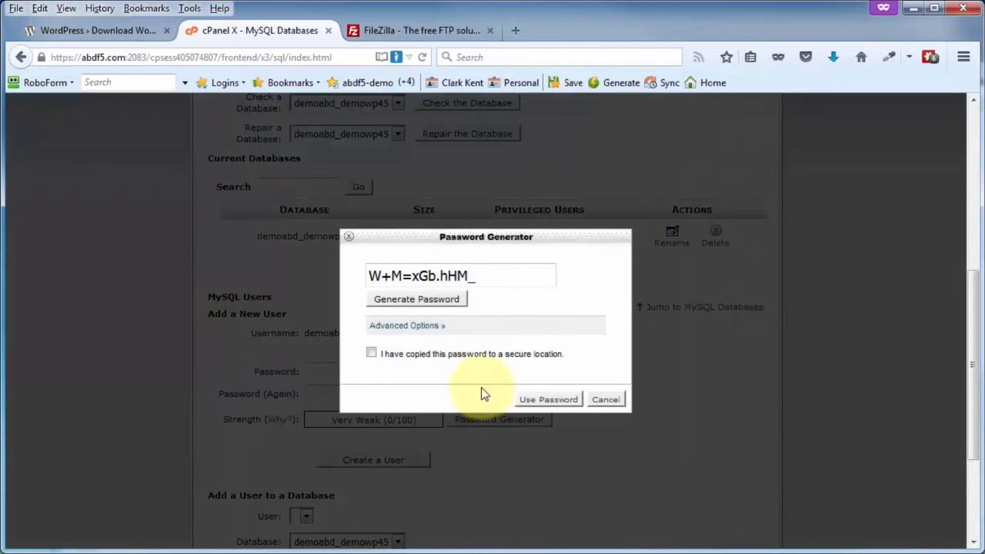
left_click_drag(482, 276, 351, 272)
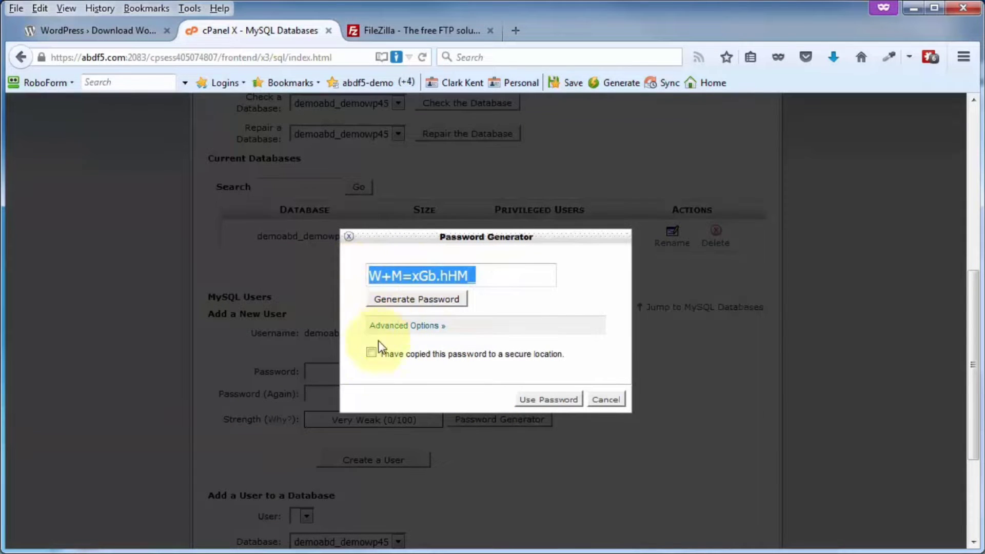
left_click(371, 353)
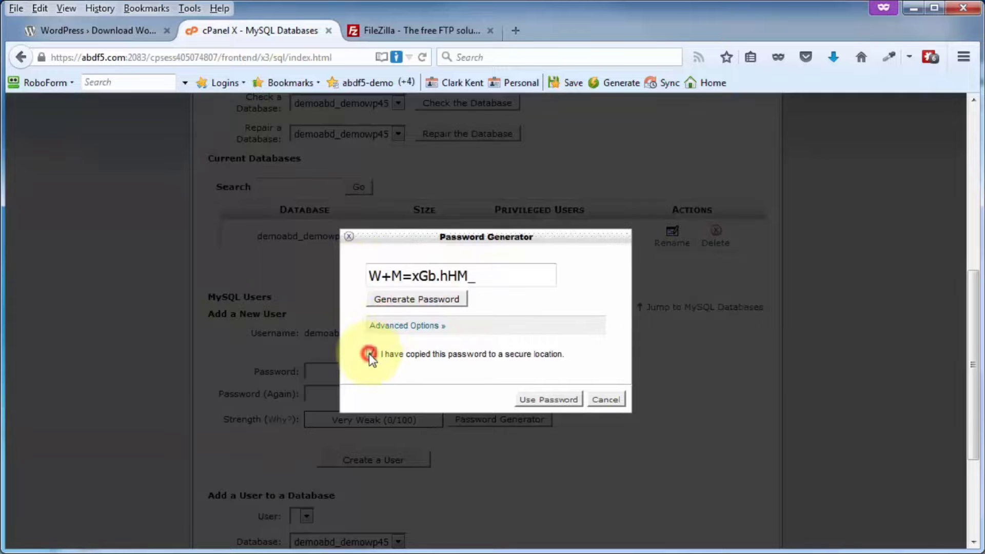
left_click(548, 400)
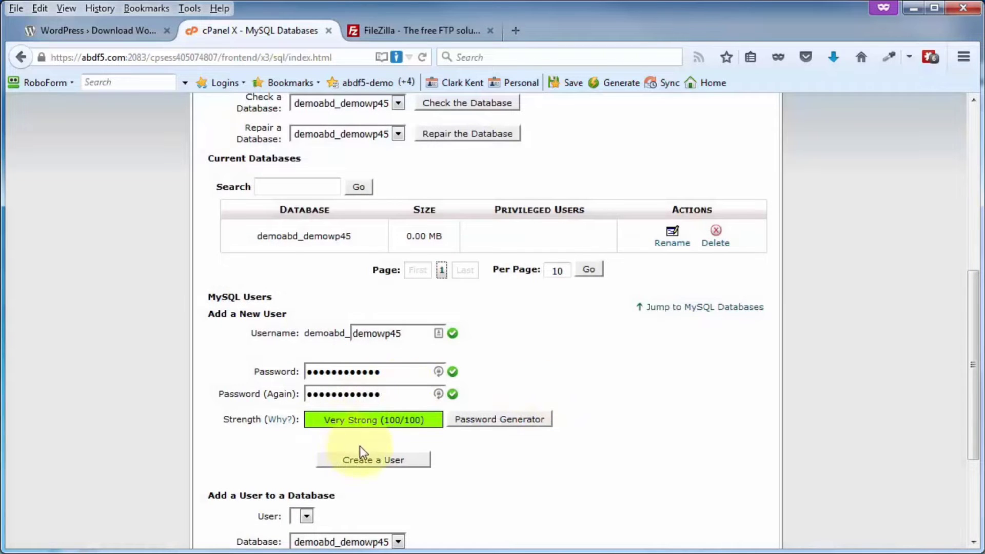
left_click(364, 461)
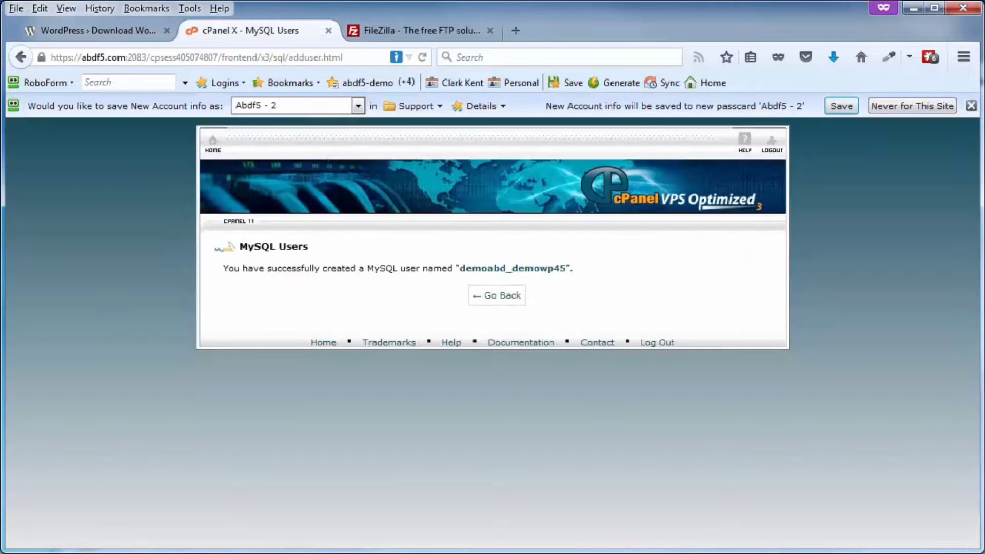
- Paste the generated password into the login notes and return to MySQL Databases
left_click_drag(984, 36, 412, 31)
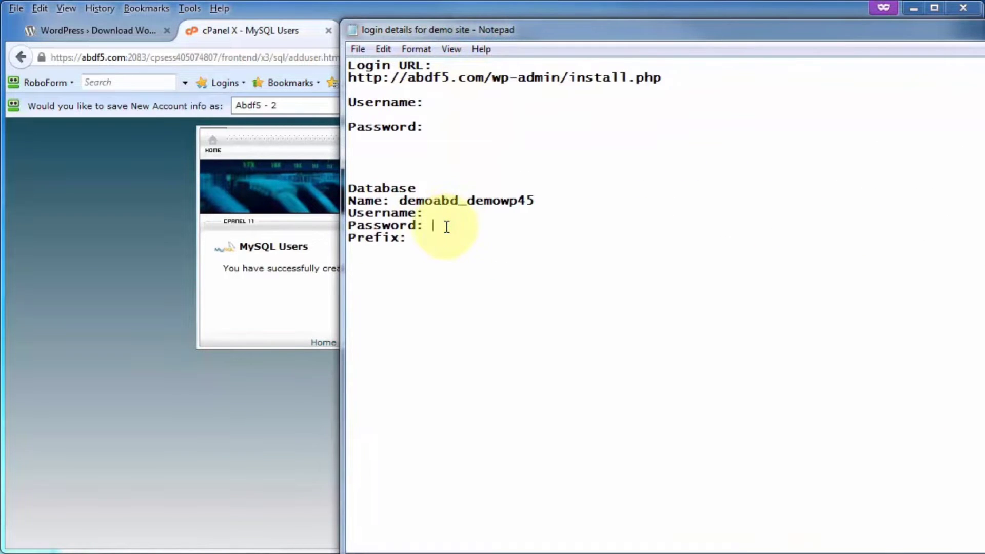
key("ctrl+v")
left_click_drag(552, 30, 984, 15)
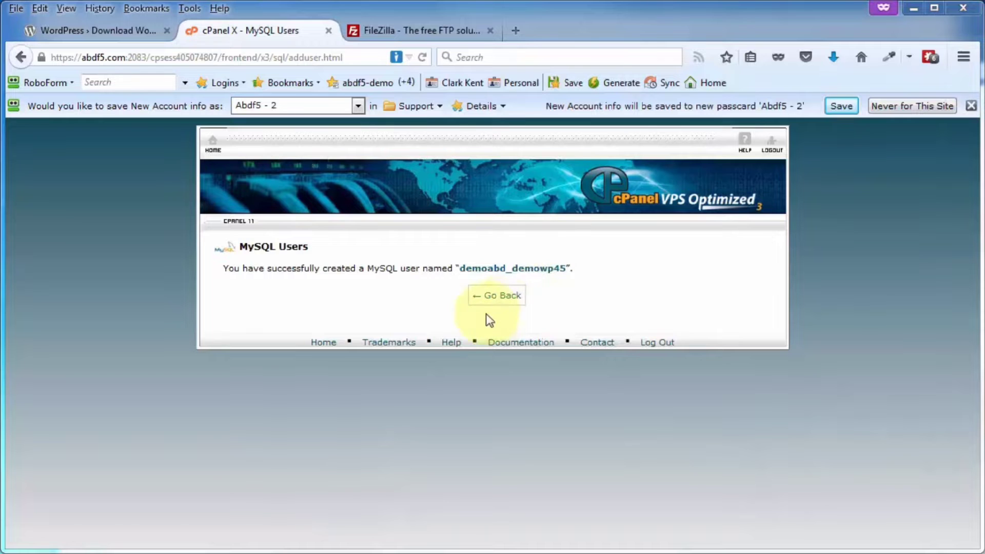
left_click(500, 296)
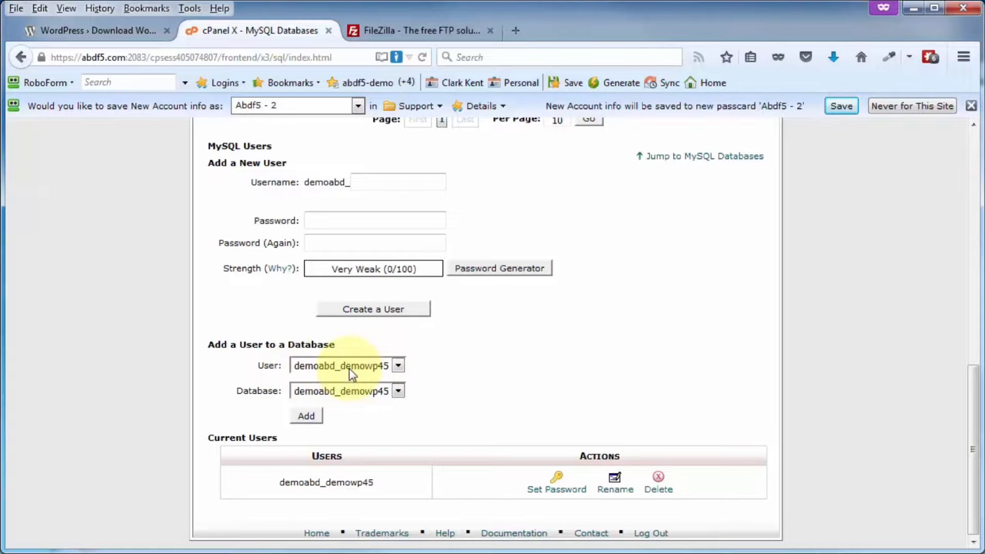
- Add user demoabd_demowp45 to database demoabd_demowp45 with ALL PRIVILEGES
left_click(399, 366)
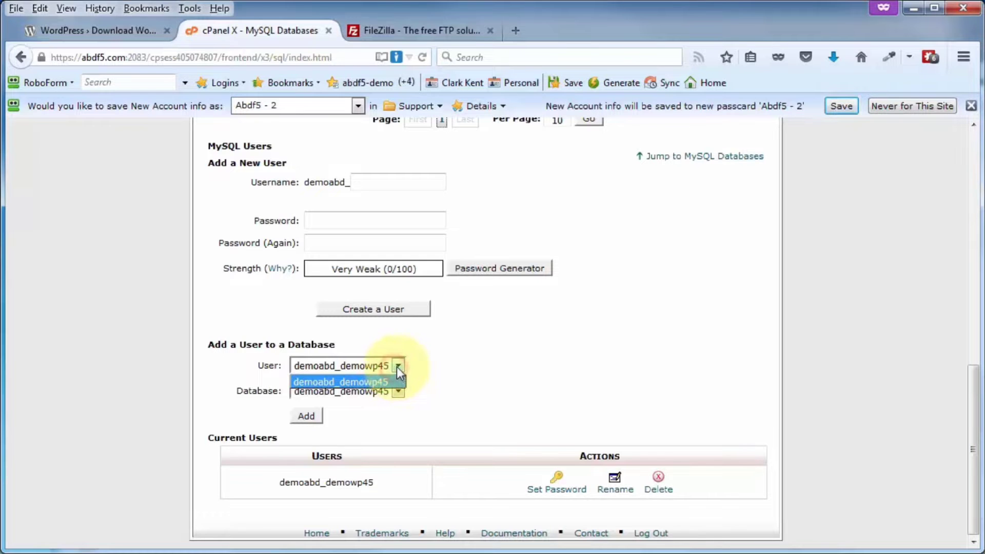
left_click(398, 366)
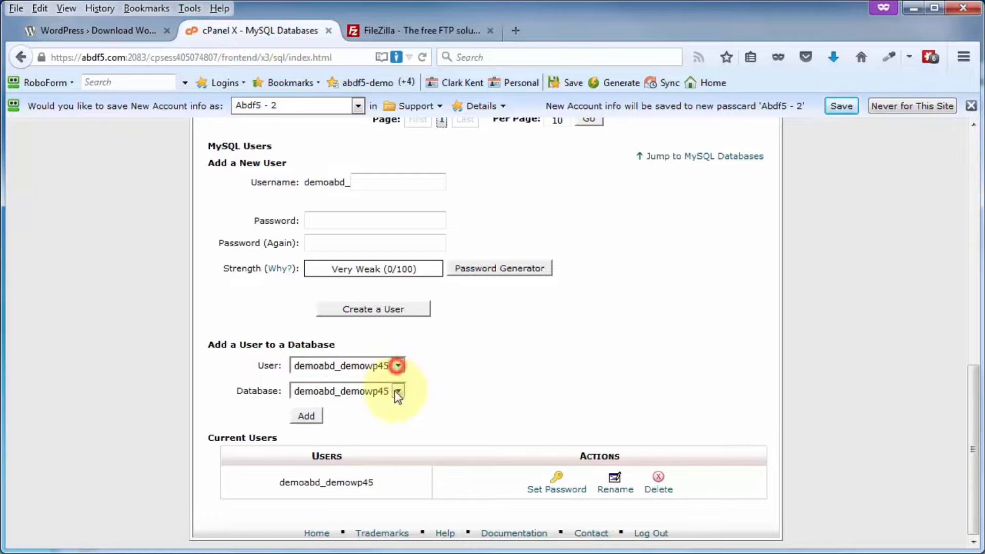
left_click(308, 420)
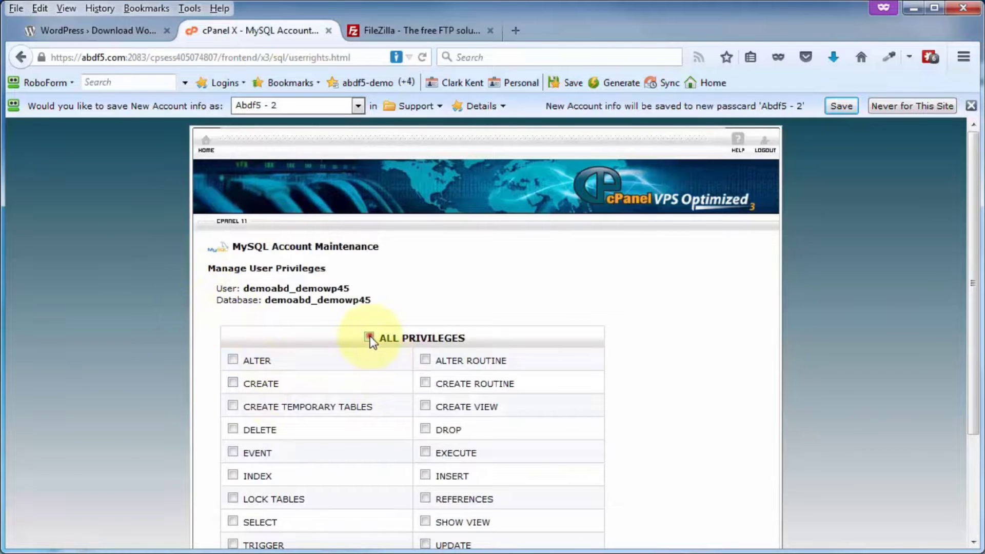
scroll(608, 324, "down", 3)
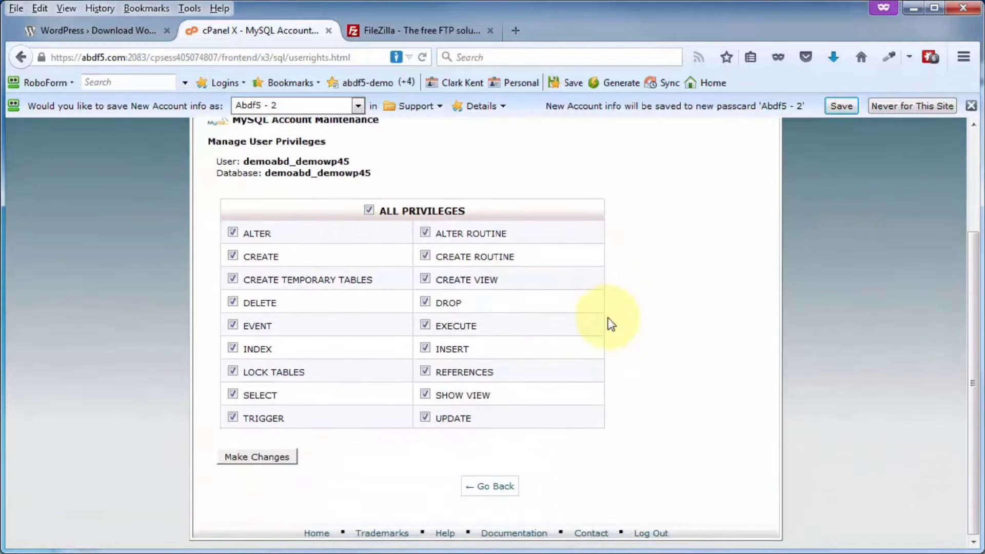
left_click(259, 460)
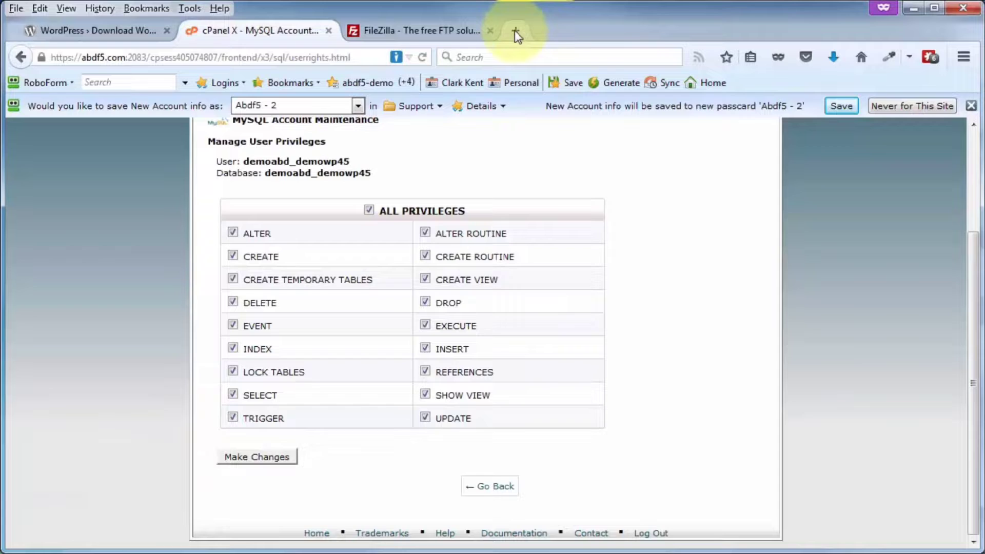
- Open a private Firefox window and copy the login URL from the notes
left_click(513, 29)
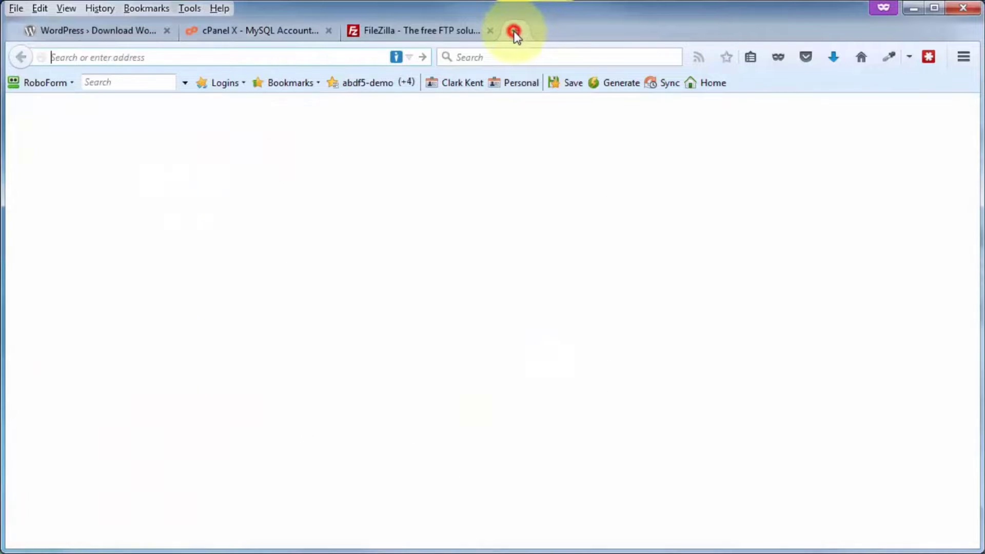
left_click_drag(984, 21, 346, 19)
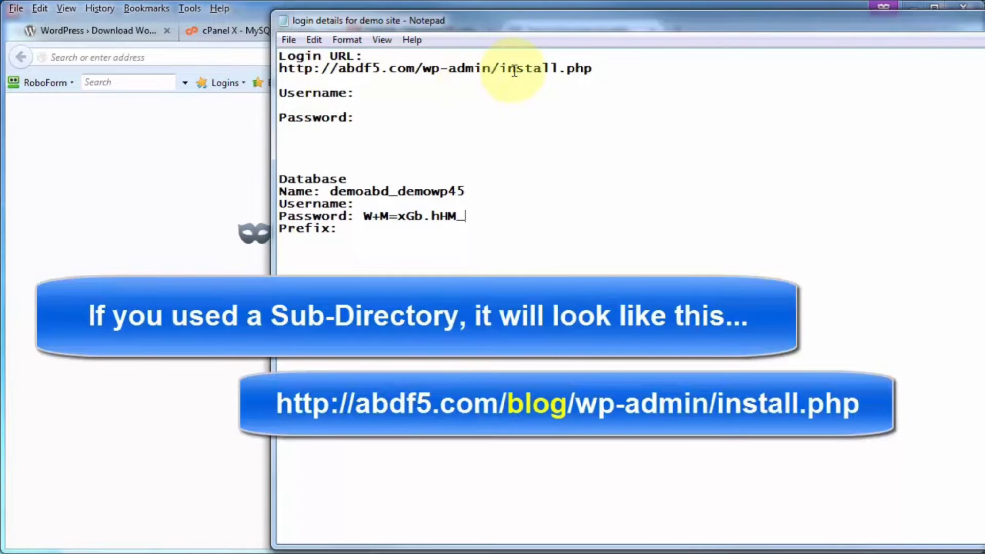
left_click_drag(593, 68, 283, 69)
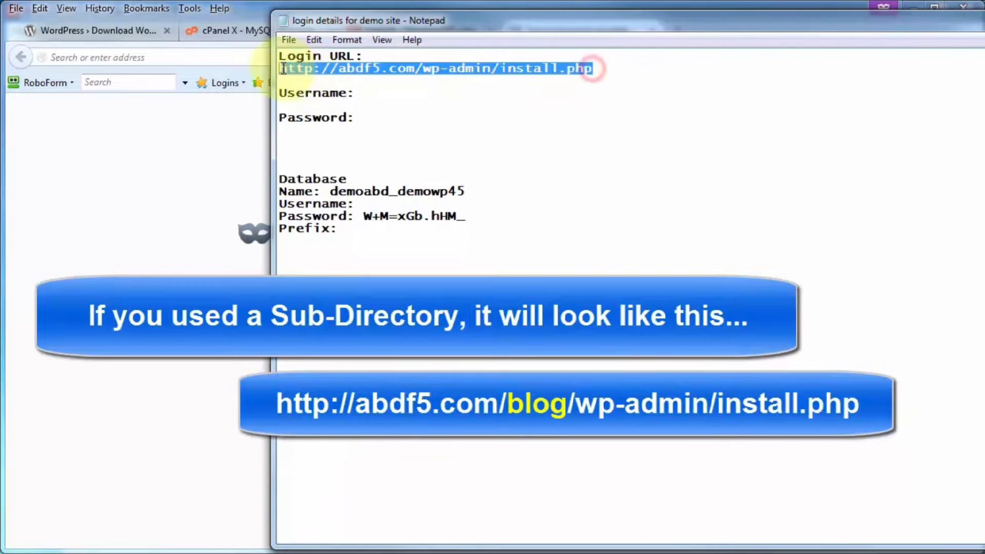
right_click(288, 68)
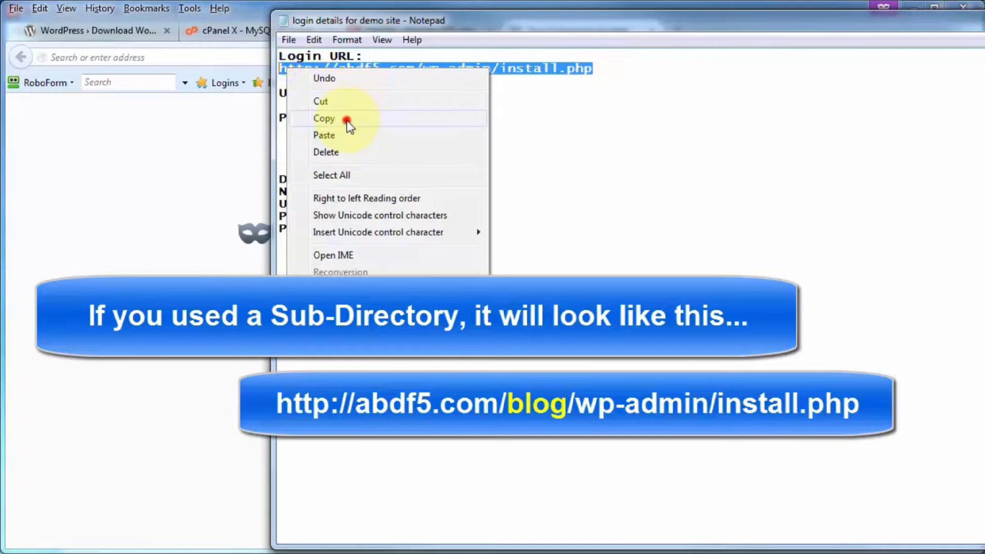
left_click(347, 120)
left_click(474, 17)
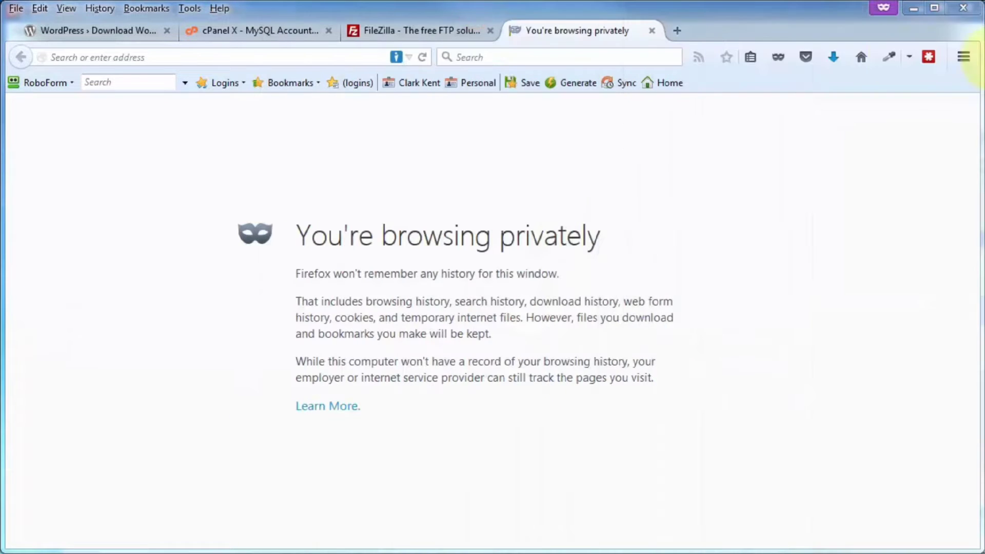
left_click(297, 57)
key("ctrl+v")
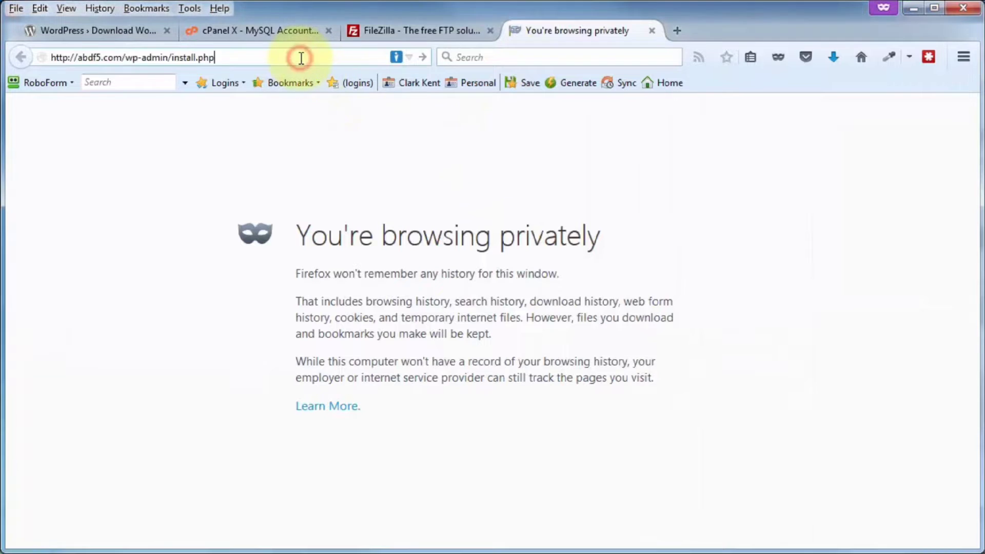
key("Return")
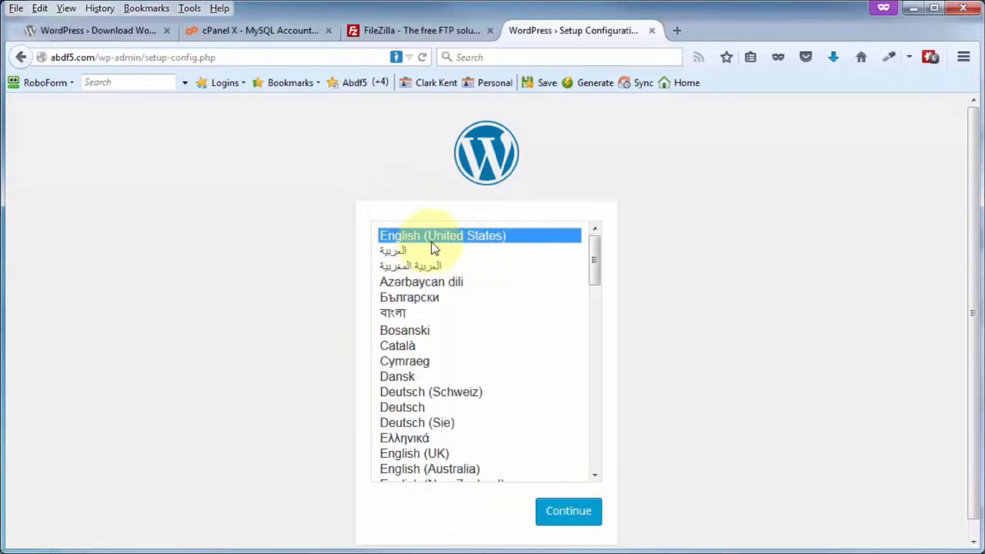
- Continue setup in English (United States), check the database notes, and proceed to the database form
left_click(574, 514)
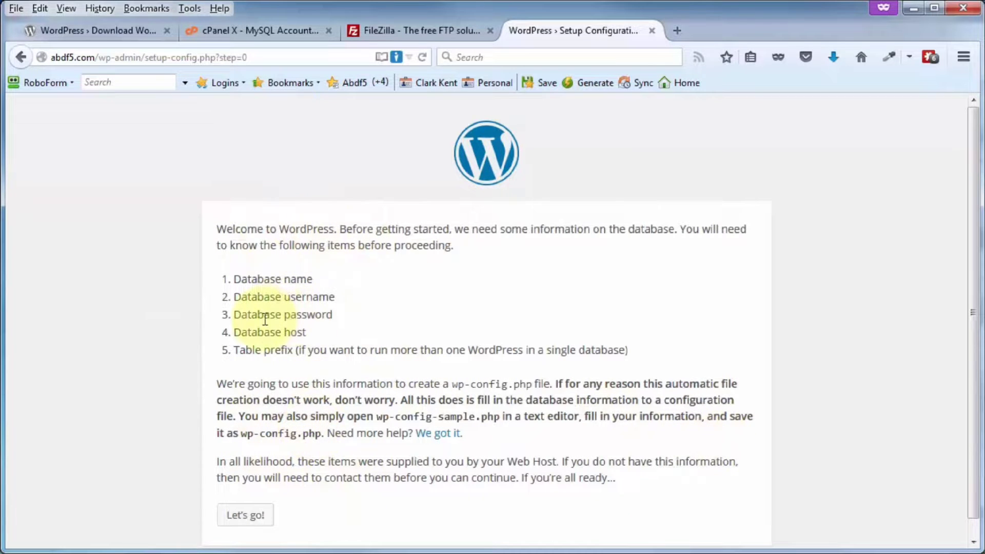
key("alt+Tab")
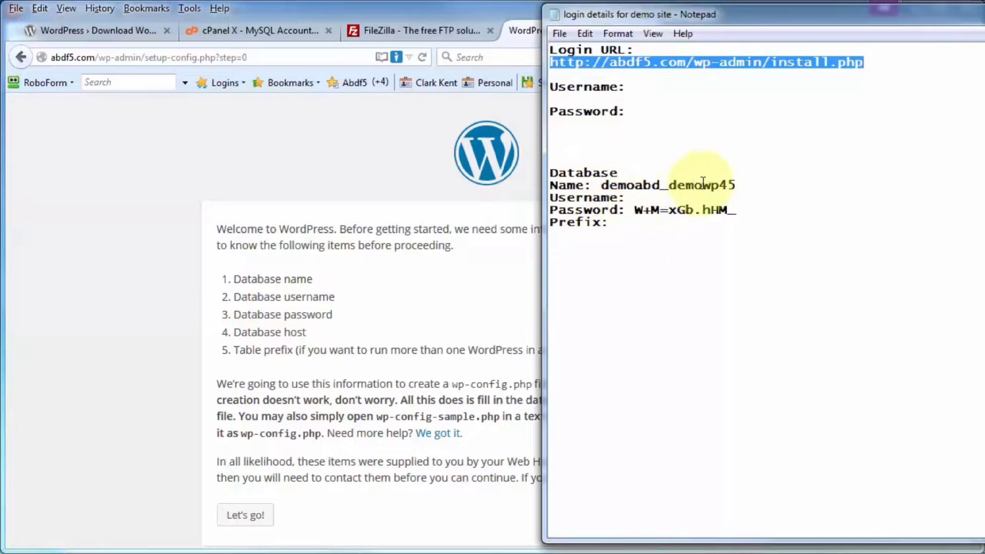
left_click(695, 20)
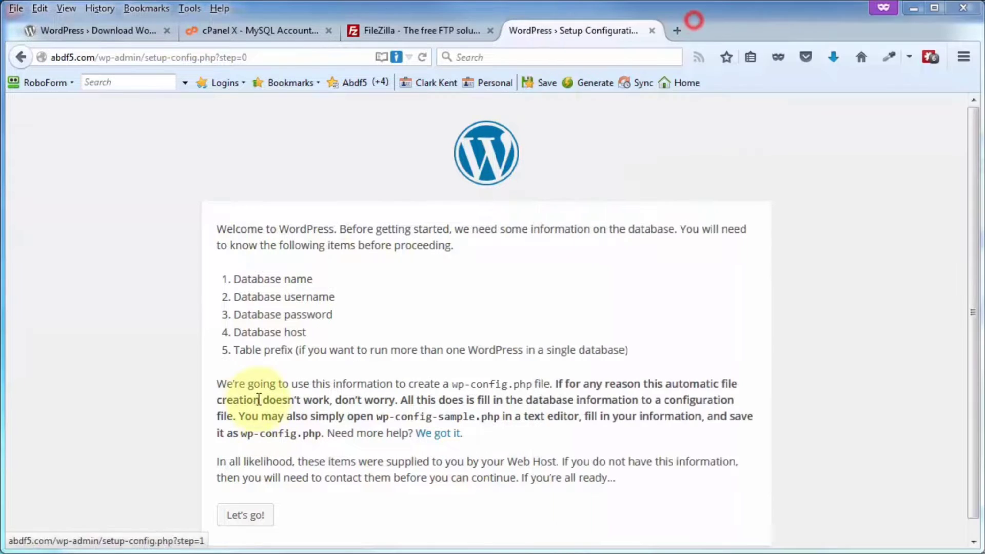
left_click(246, 516)
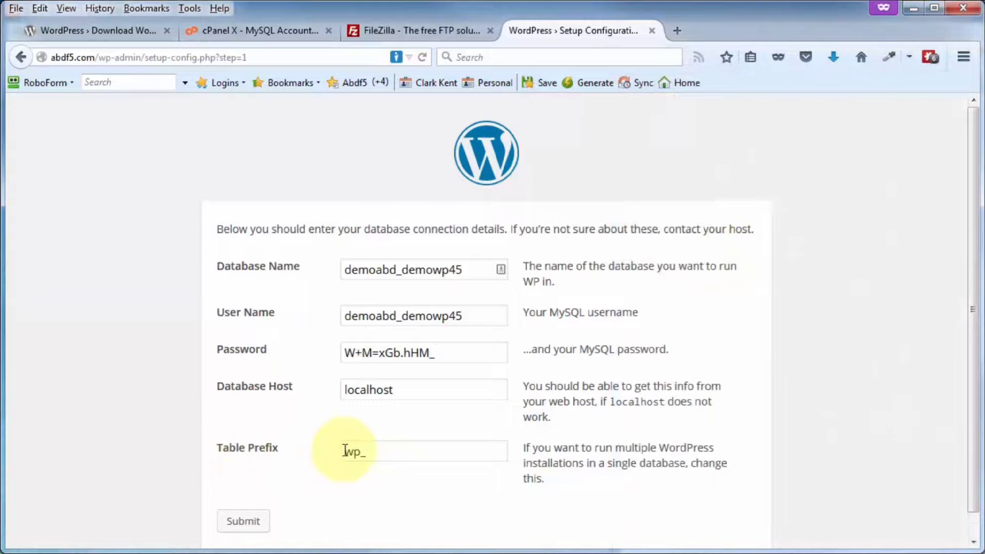
- Change the table prefix to wdpr_, submit the database details, and run the install
left_click_drag(344, 453, 359, 452)
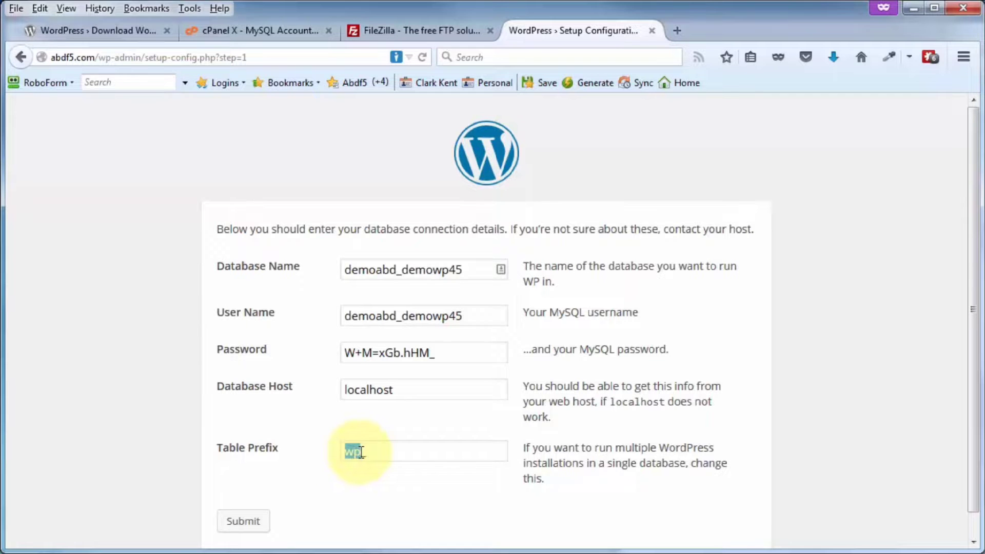
type("wdpr")
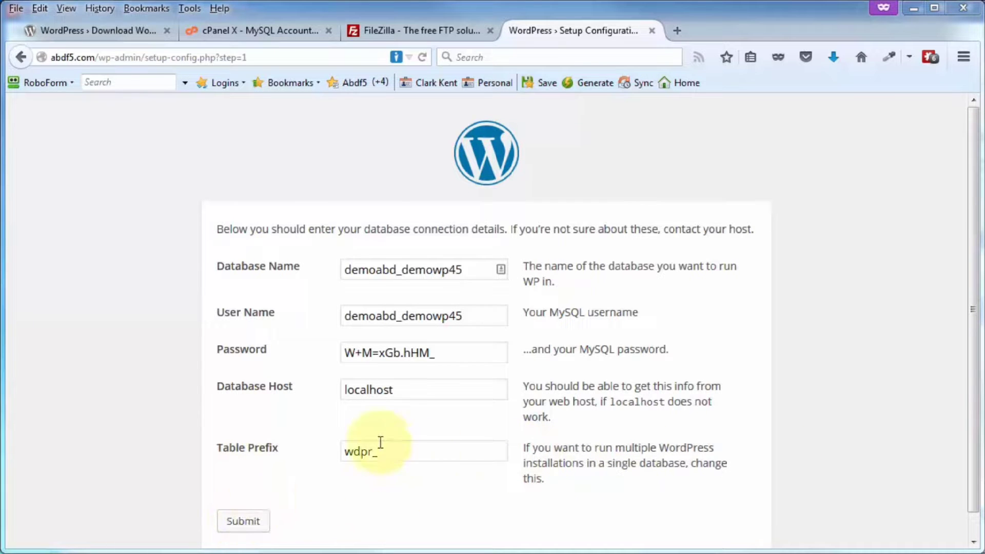
left_click(244, 522)
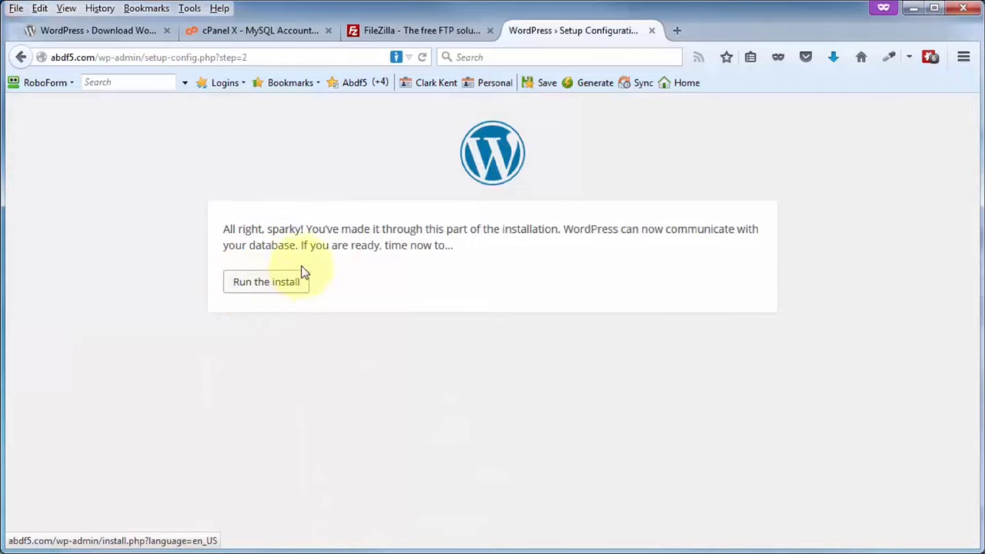
left_click(249, 291)
- Install My Demo Site with the entered admin details and go to its login page
scroll(250, 300, "down", 5)
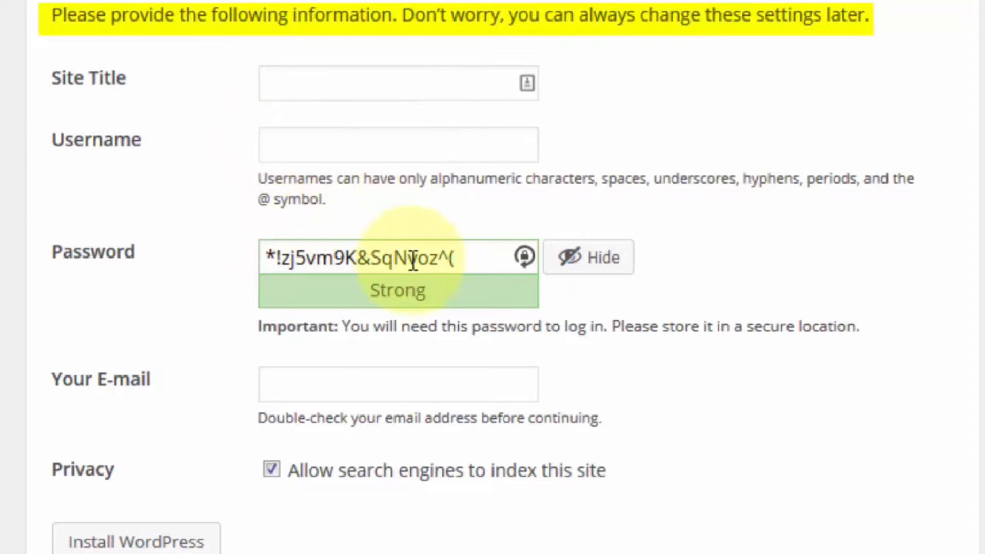
key("alt+Tab")
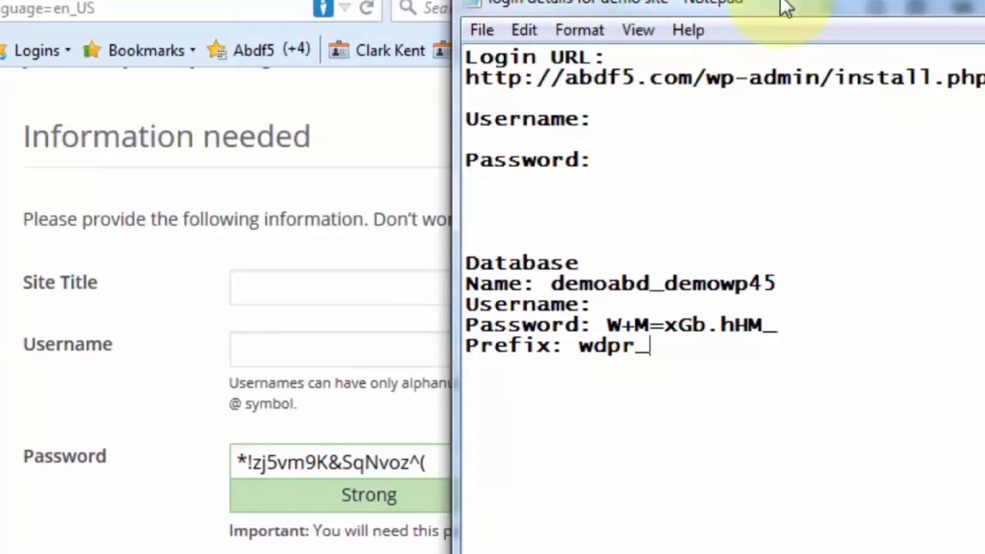
left_click_drag(784, 3, 984, 17)
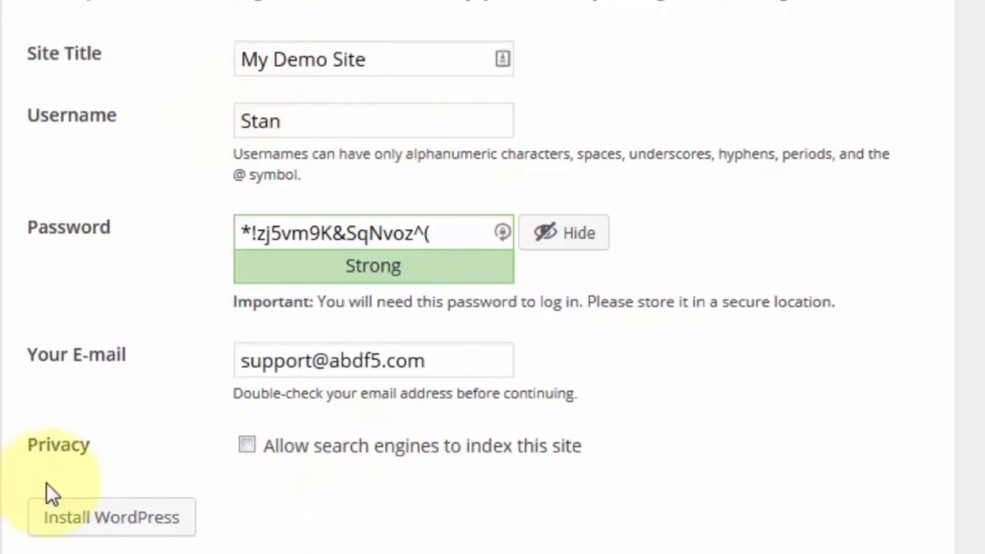
left_click(105, 529)
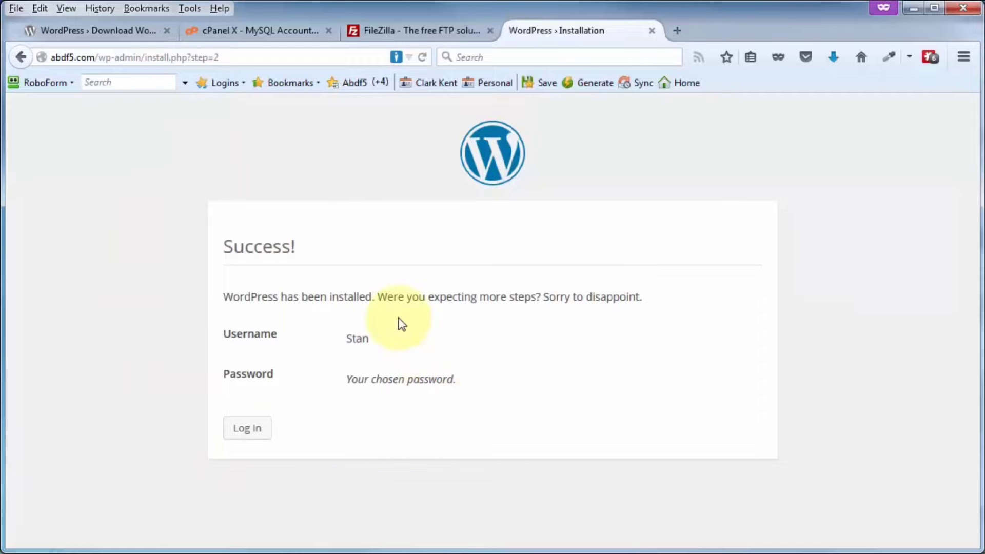
left_click(243, 431)
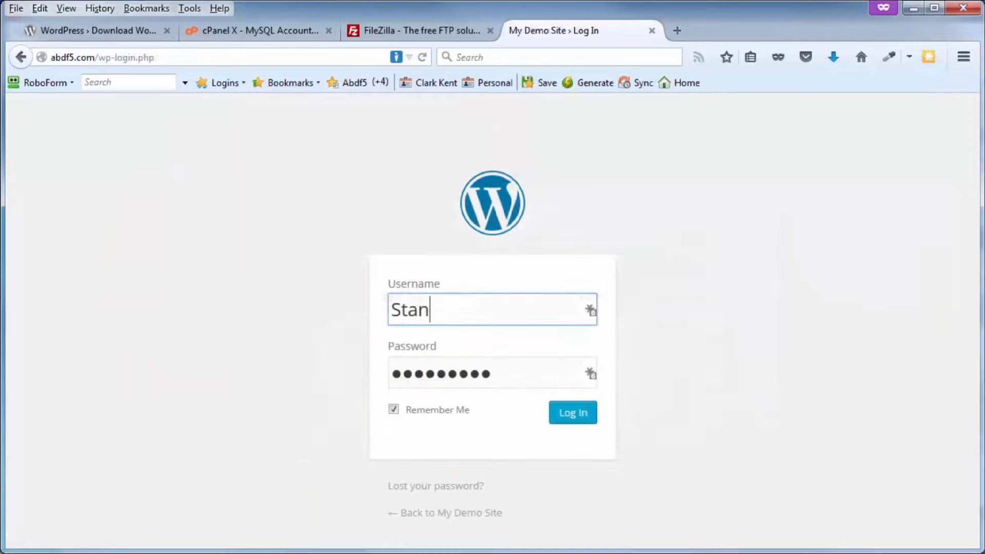
left_click_drag(984, 60, 653, 32)
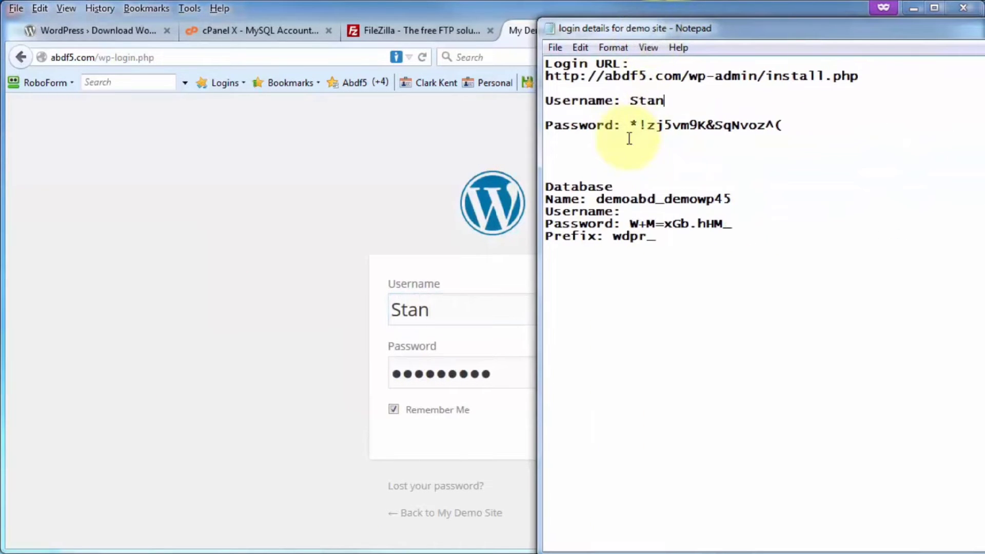
- Copy the saved admin password from the notes and log in with Remember Me ticked
left_click_drag(628, 125, 795, 130)
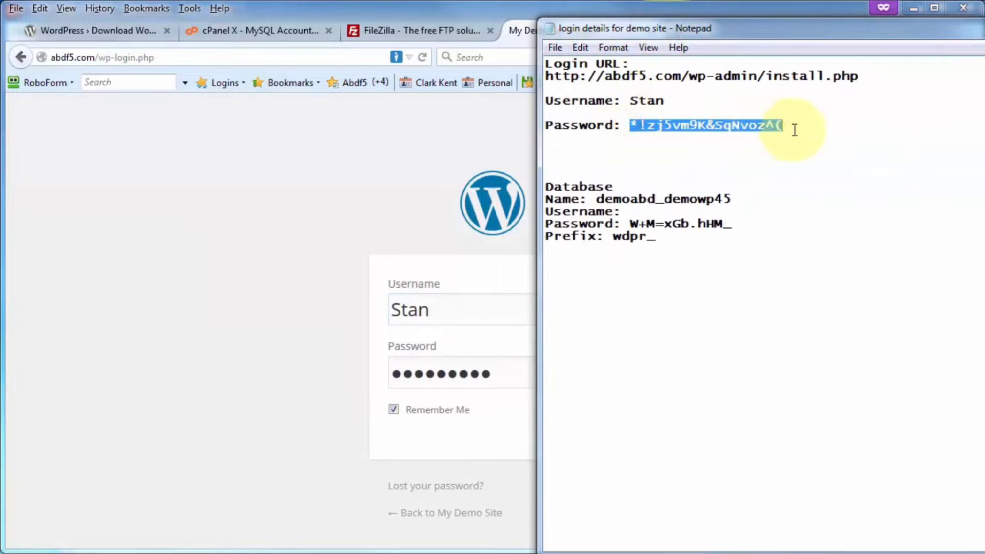
right_click(785, 127)
left_click(797, 176)
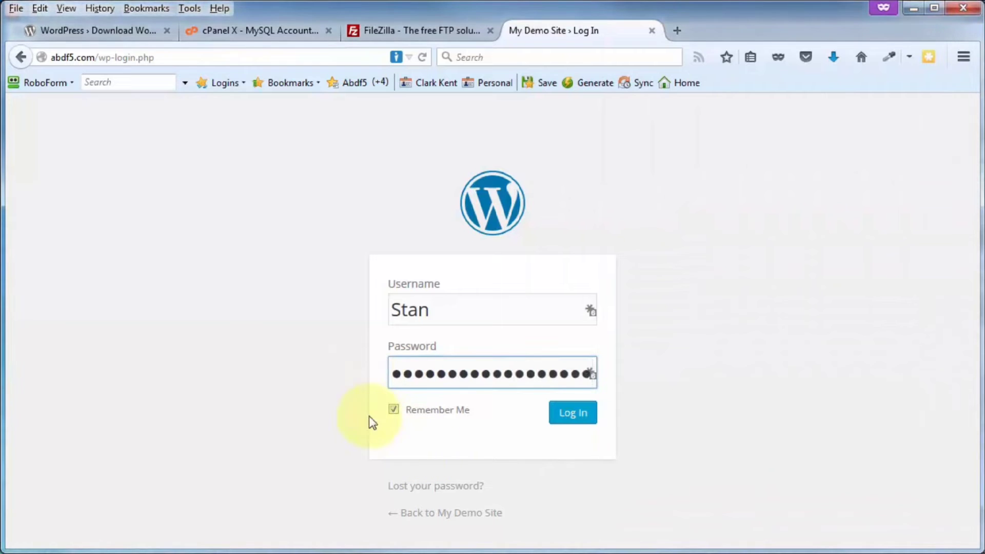
left_click(392, 410)
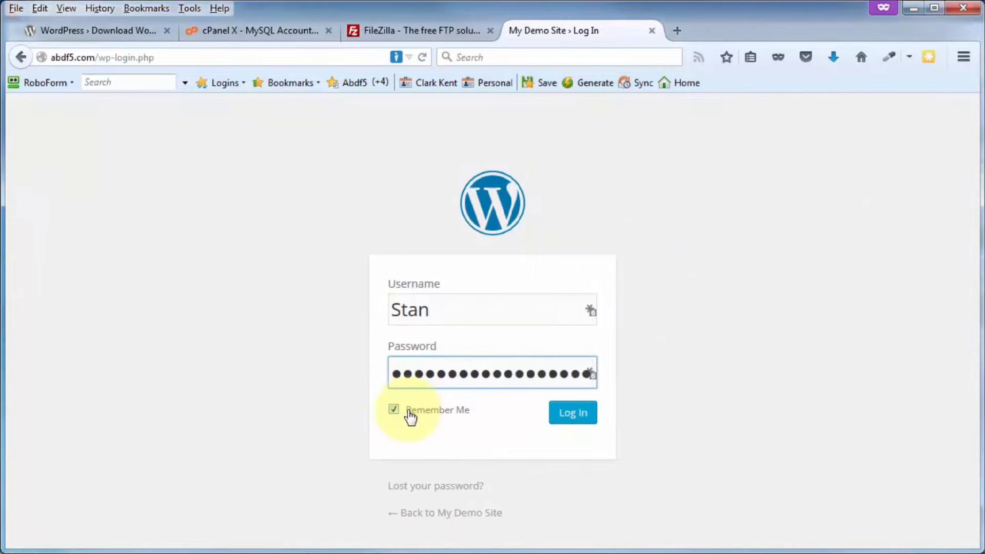
left_click(568, 424)
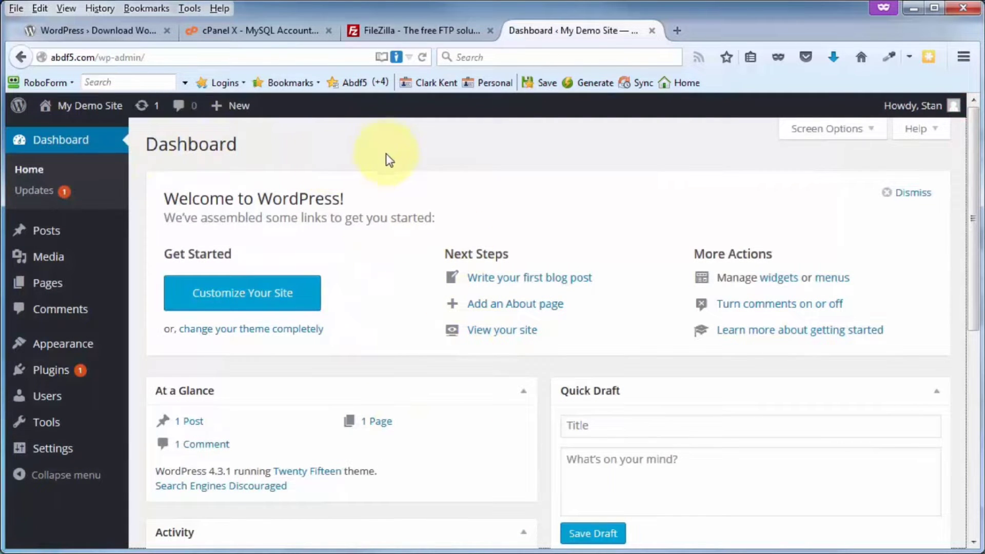
- In Settings > Reading, toggle 'Discourage search engines' off and back on, leaving it ticked
mouse_move(60, 449)
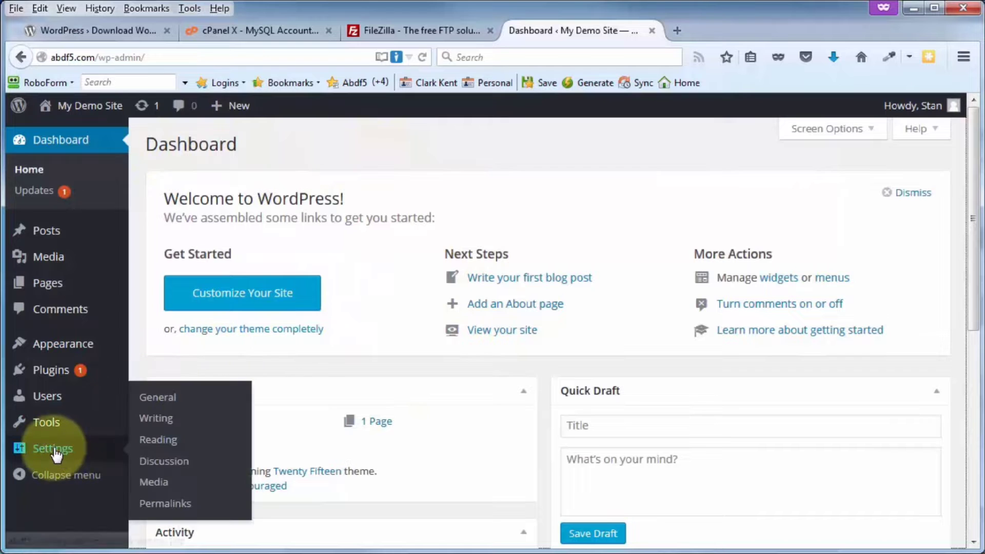
left_click(159, 442)
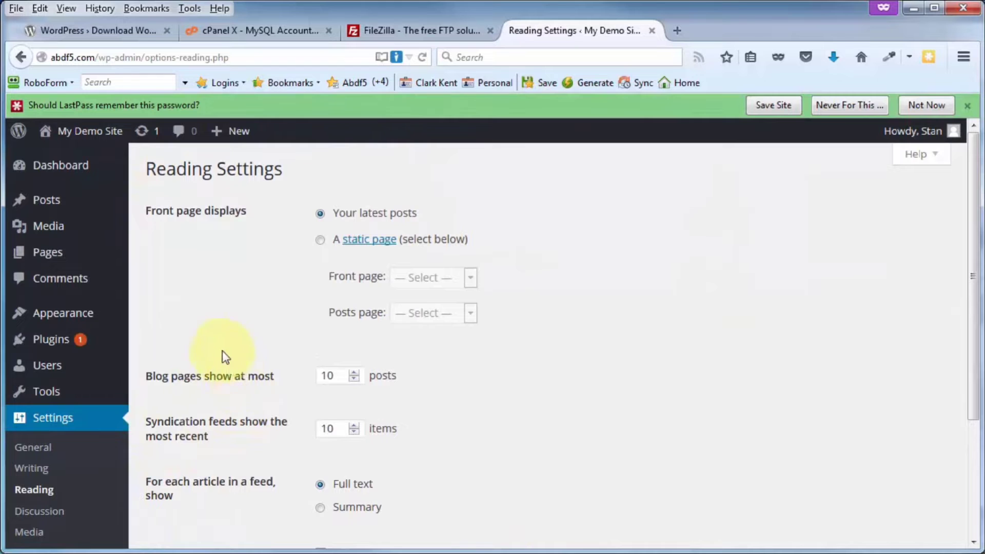
scroll(223, 332, "down", 3)
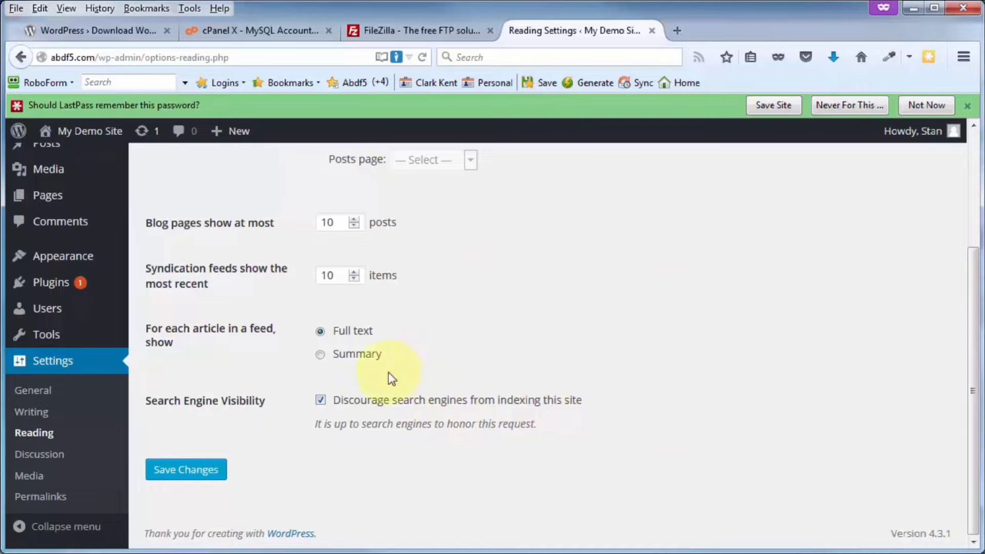
left_click(320, 401)
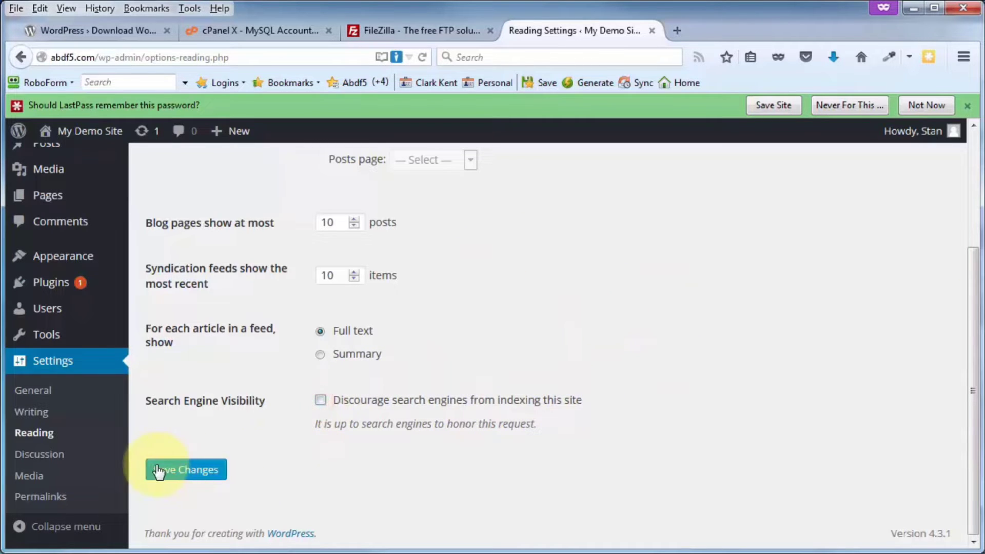
left_click(320, 401)
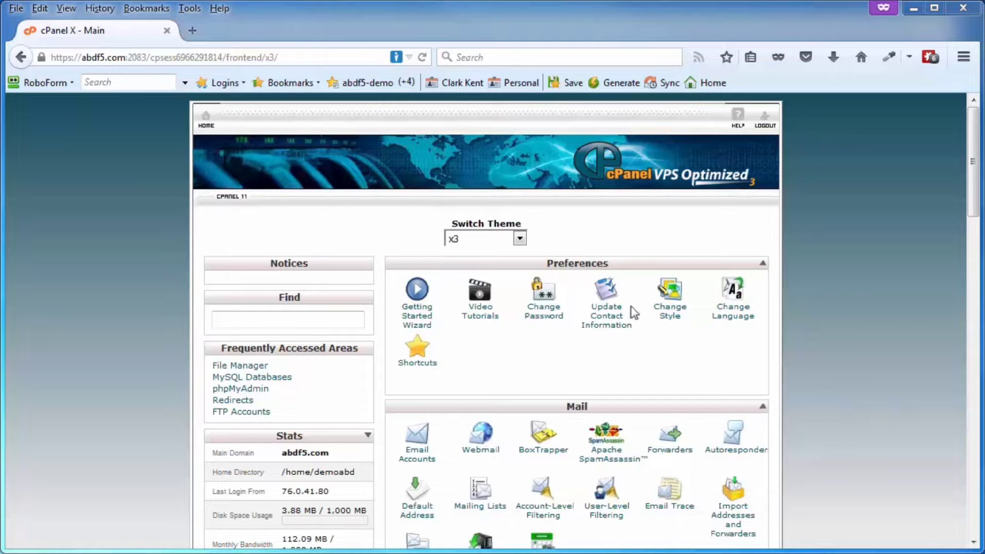
- Scroll down the cPanel home page and open Softaculous to its Top Scripts
left_click_drag(975, 163, 954, 424)
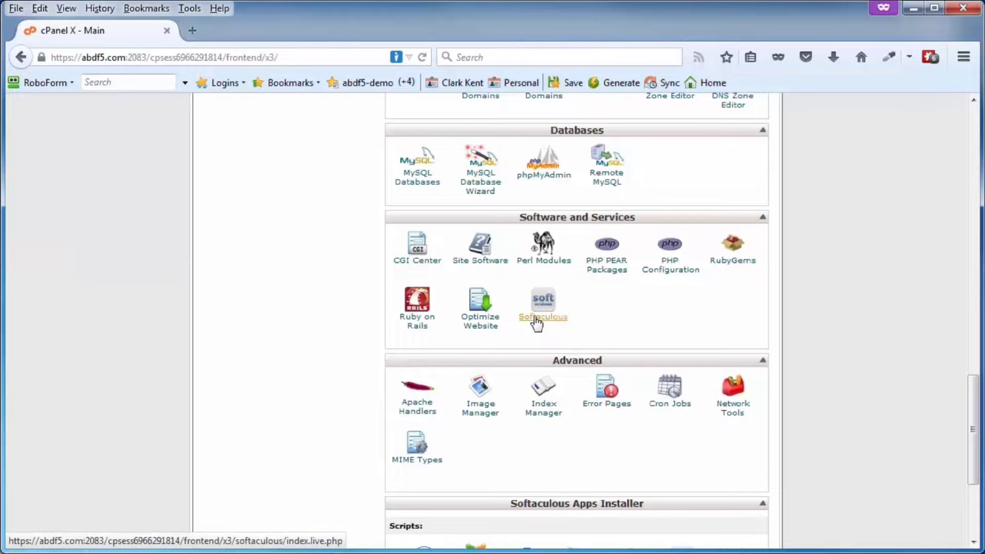
left_click(537, 324)
mouse_move(417, 303)
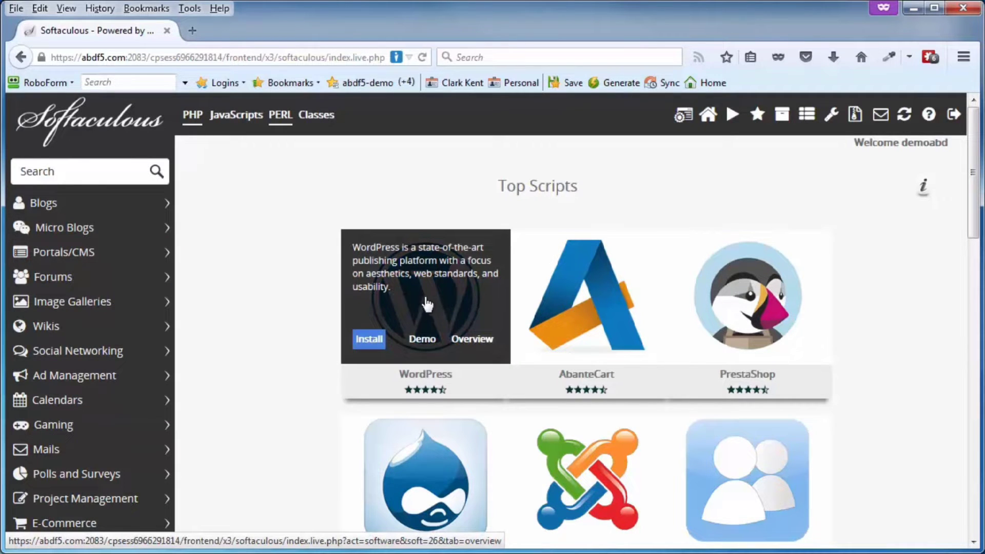
left_click(420, 295)
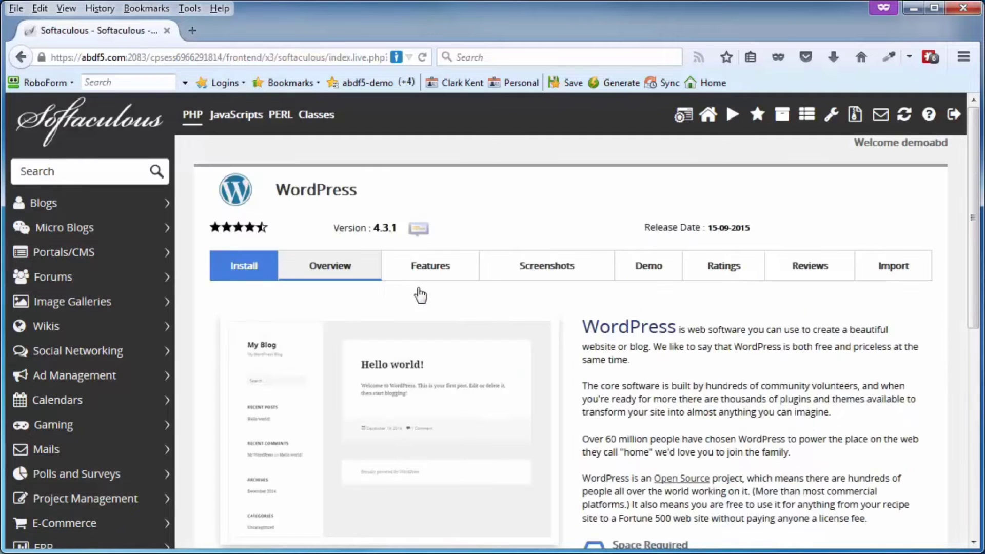
scroll(659, 365, "down", 3)
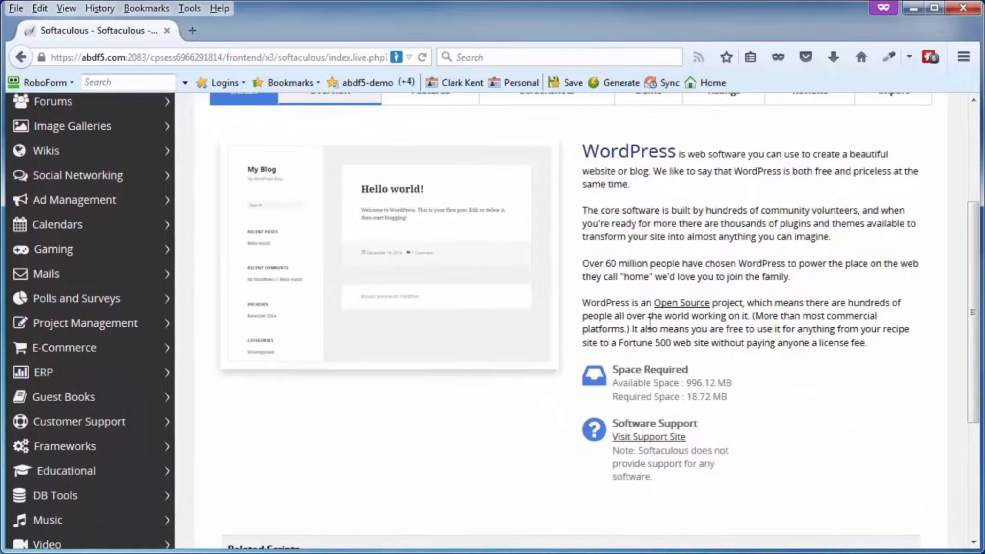
scroll(724, 274, "up", 3)
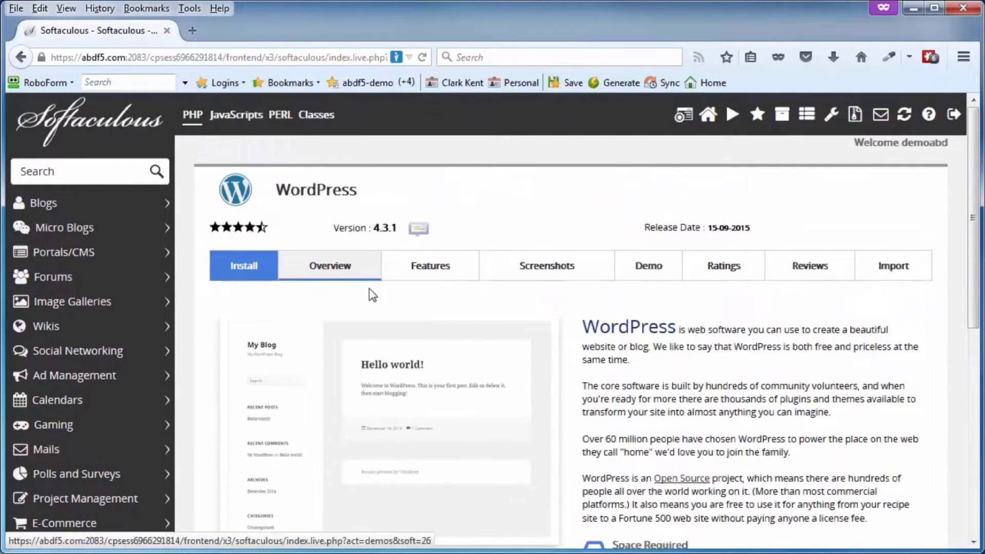
left_click(237, 269)
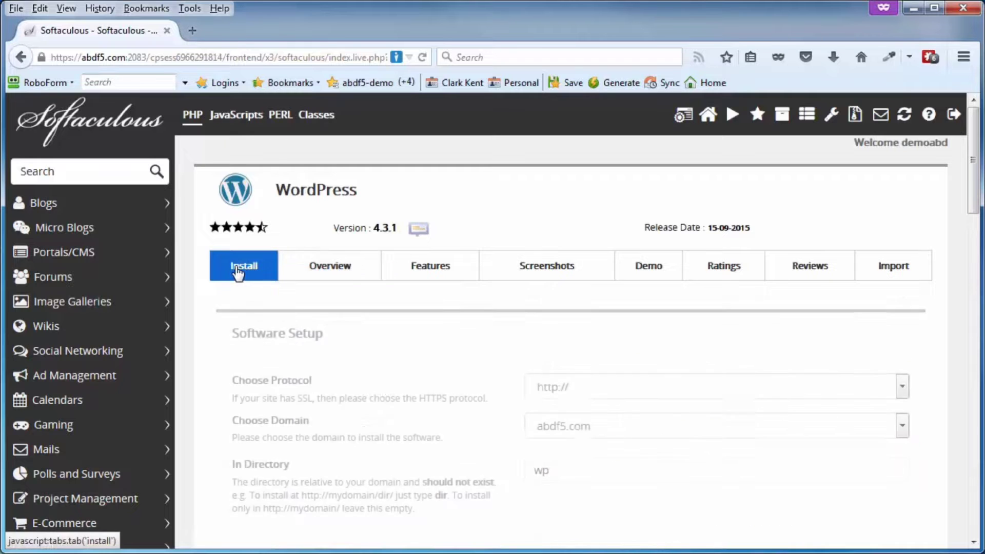
scroll(298, 312, "down", 2)
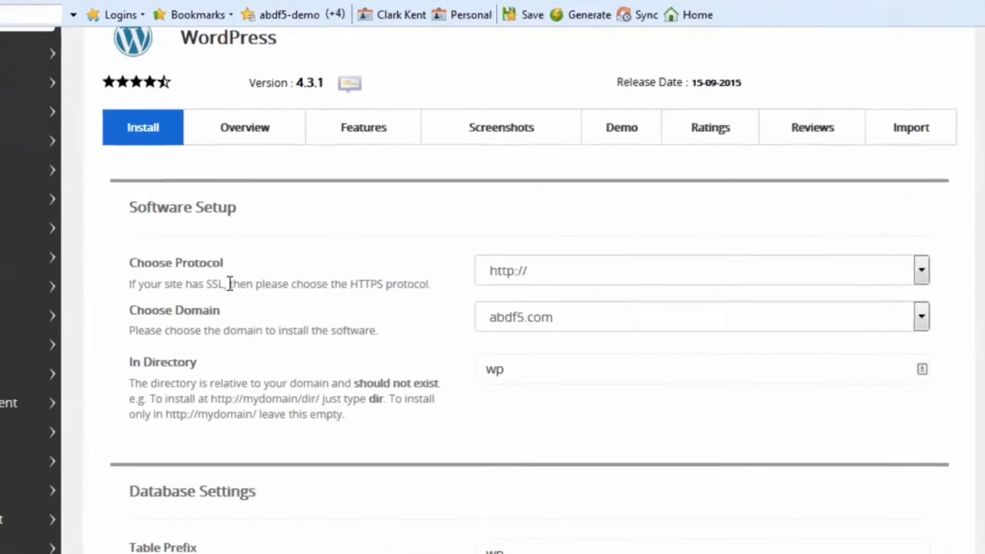
left_click(511, 251)
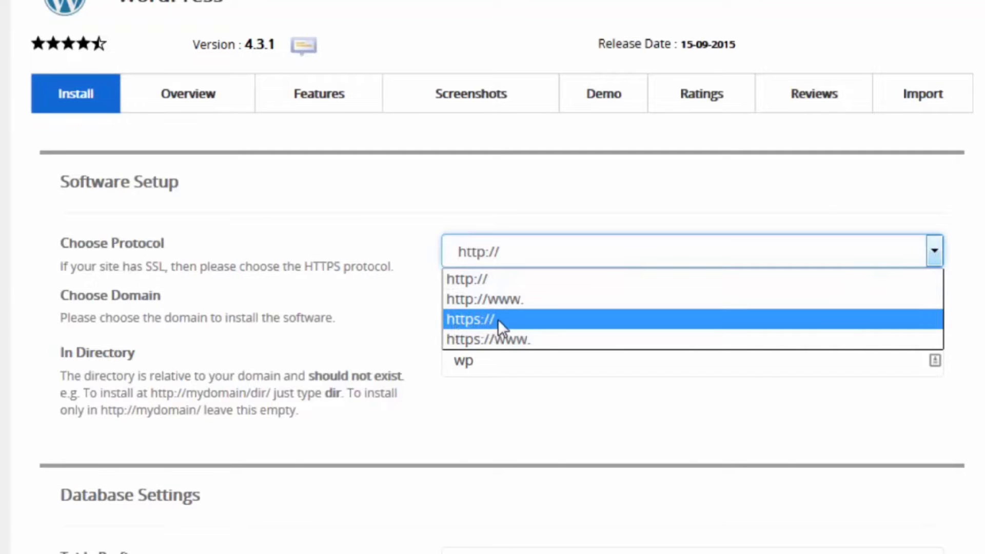
left_click(513, 250)
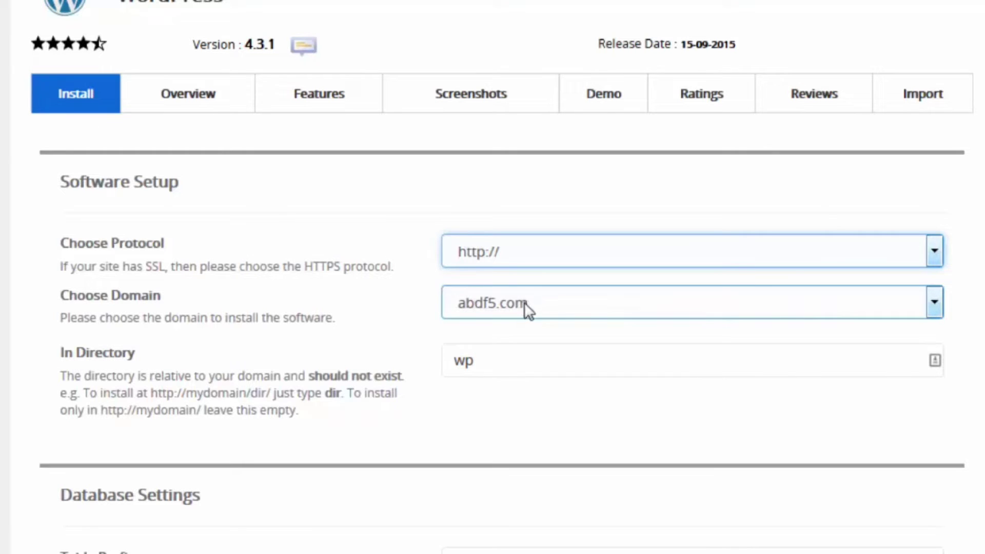
- Clear the In Directory field so WordPress installs at the abdf5.com root
left_click(476, 360)
double_click(476, 360)
type("blog")
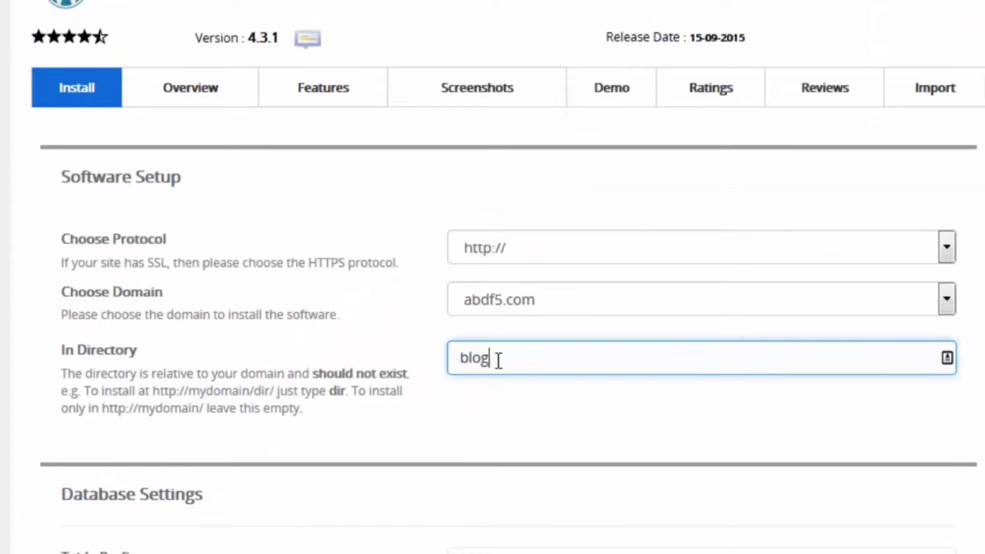
left_click_drag(499, 359, 430, 367)
key("BackSpace")
scroll(374, 359, "down", 7)
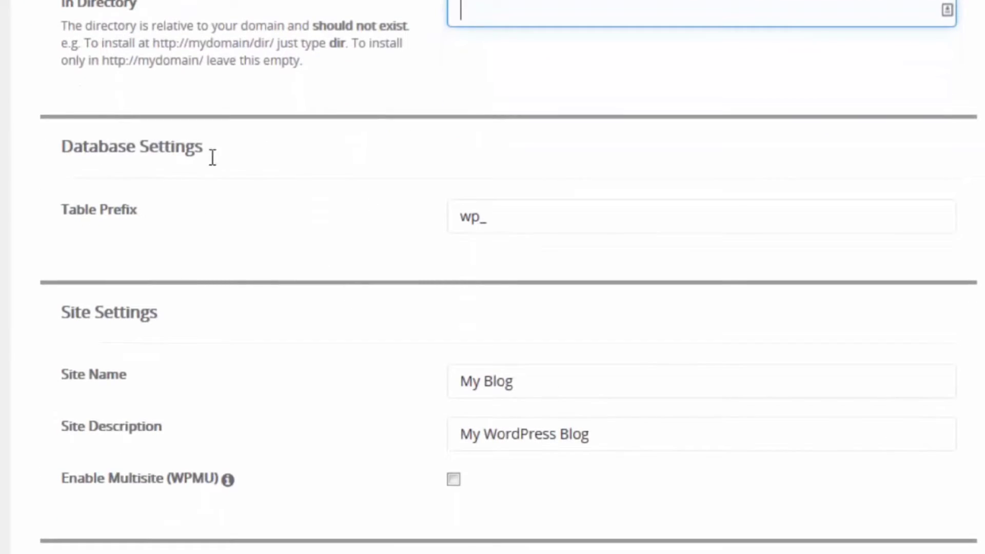
- Change the table prefix from wp_ to wofp_ and copy it
left_click(472, 225)
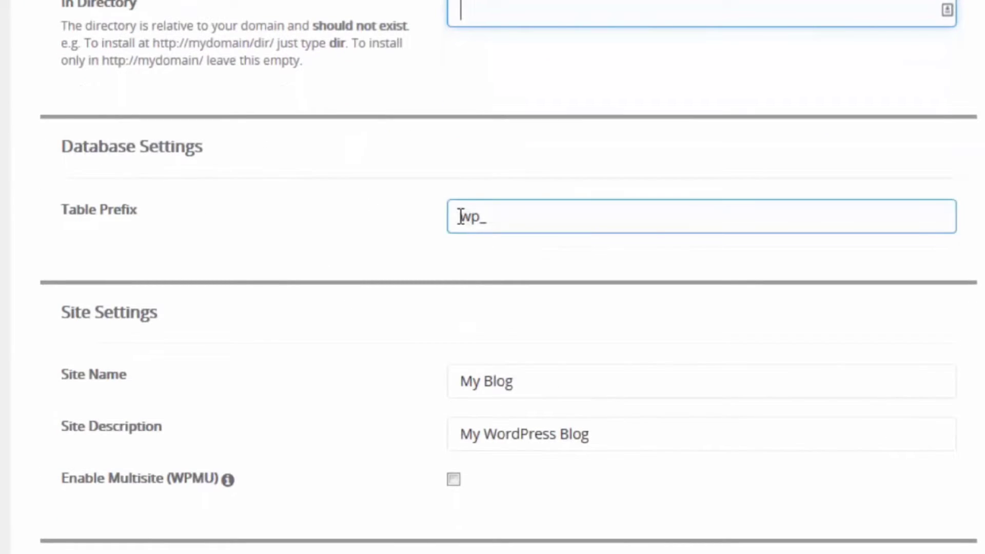
left_click_drag(461, 217, 479, 217)
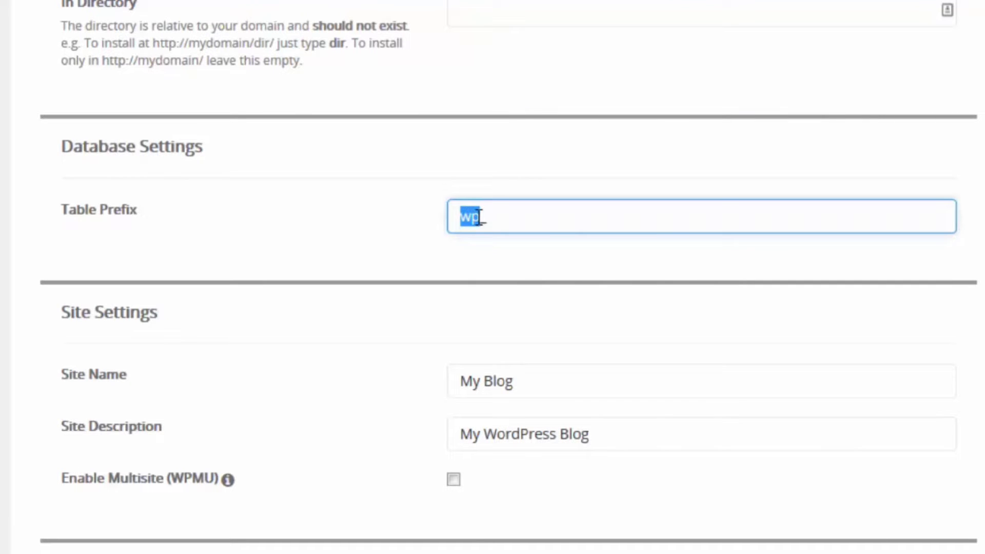
type("wofp")
left_click_drag(517, 220, 470, 215)
key("ctrl+c")
right_click(476, 222)
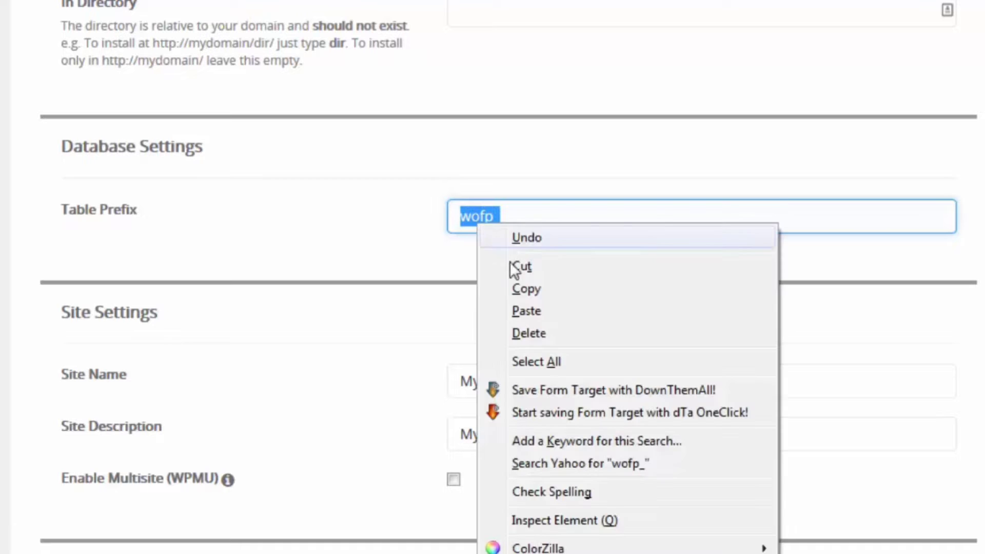
left_click(527, 290)
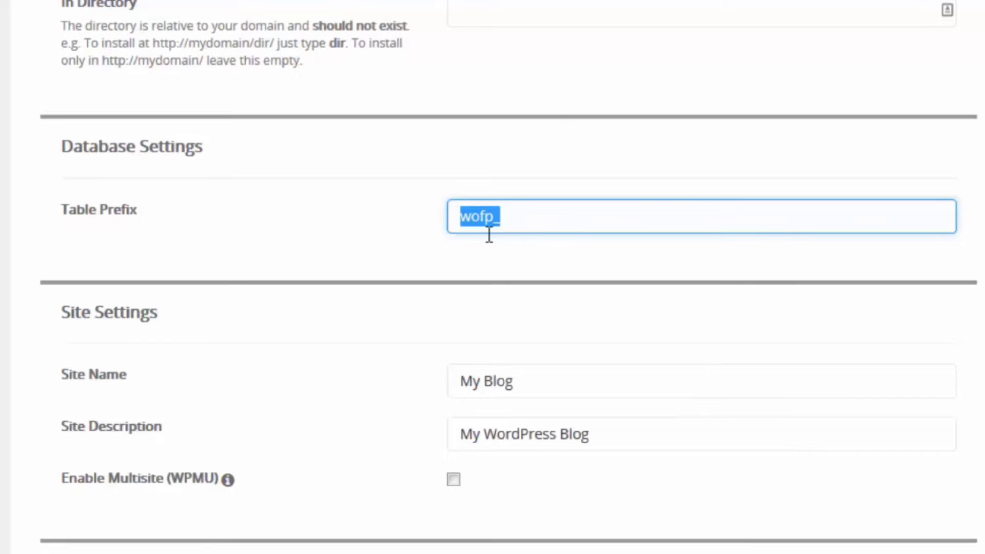
- Paste wofp_ after Prefix in the Notepad login notes and return to the form
left_click_drag(982, 2, 685, 2)
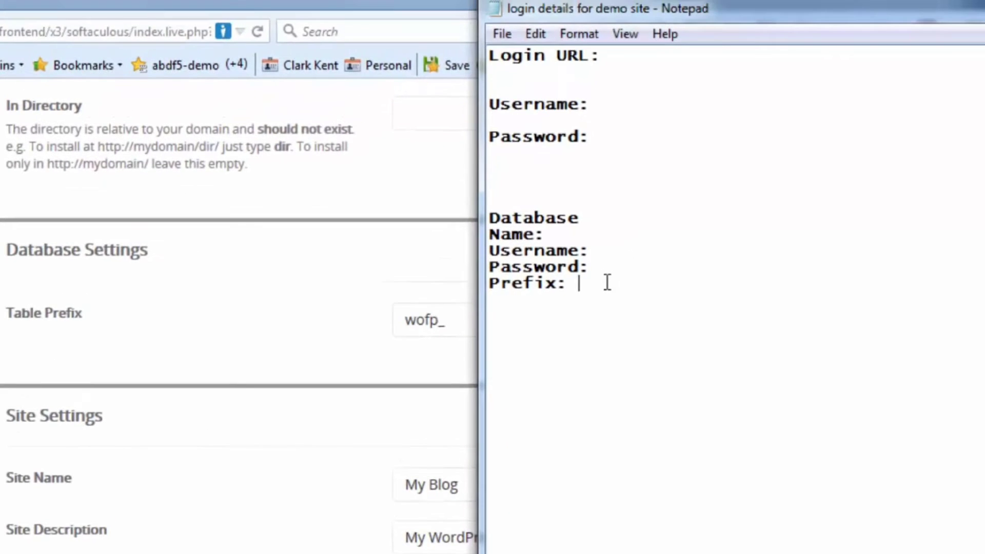
right_click(633, 222)
left_click(703, 315)
left_click_drag(708, 10, 773, 8)
left_click(62, 423)
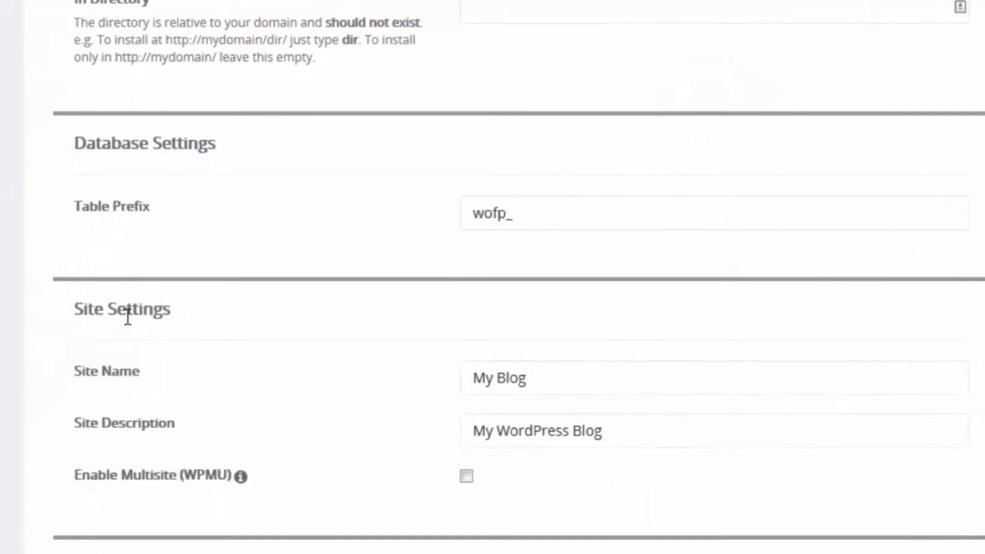
- Replace the default admin username with stan
scroll(260, 339, "down", 5)
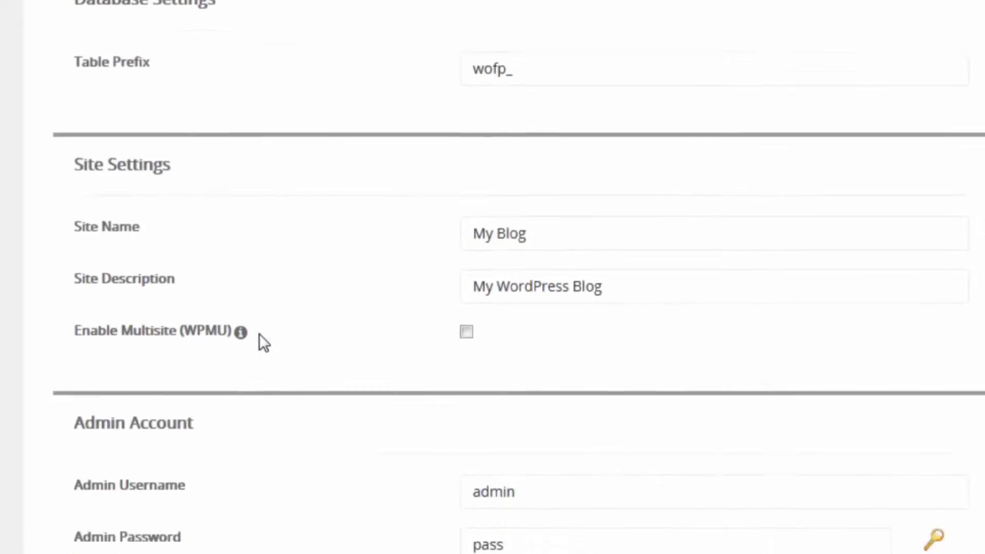
left_click(537, 148)
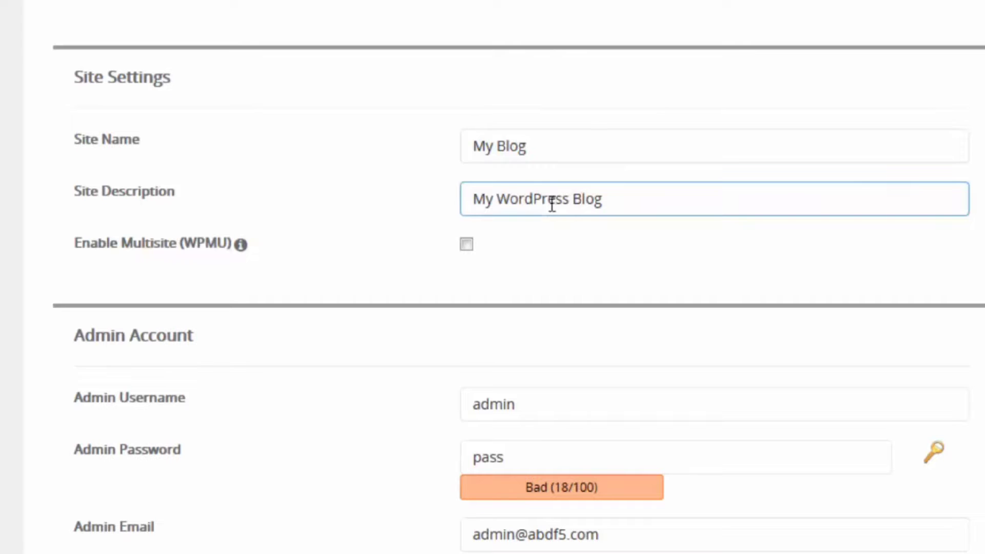
scroll(352, 197, "down", 5)
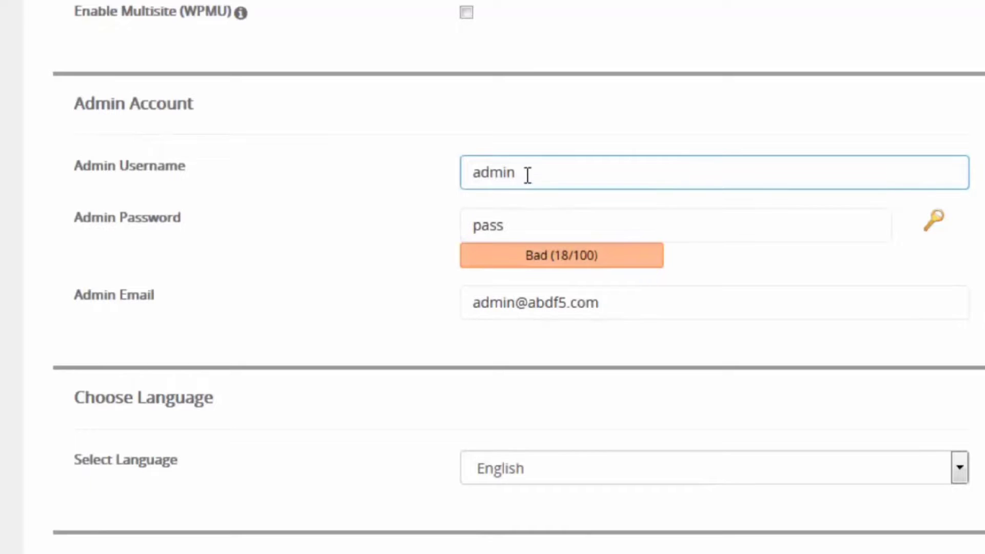
left_click_drag(553, 174, 375, 163)
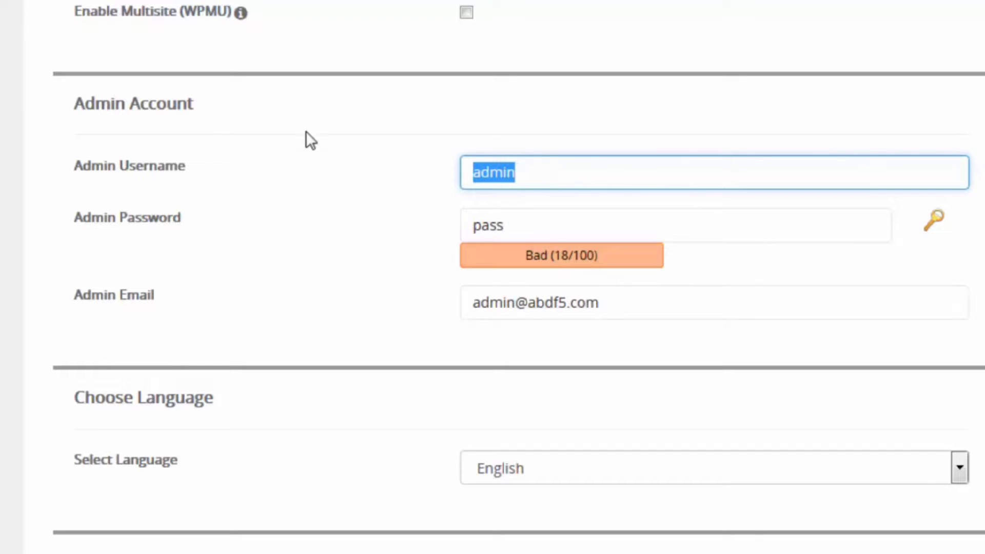
type("stan")
- Generate a strong admin password, extend it with extra characters, and copy it to the notes
left_click(519, 226)
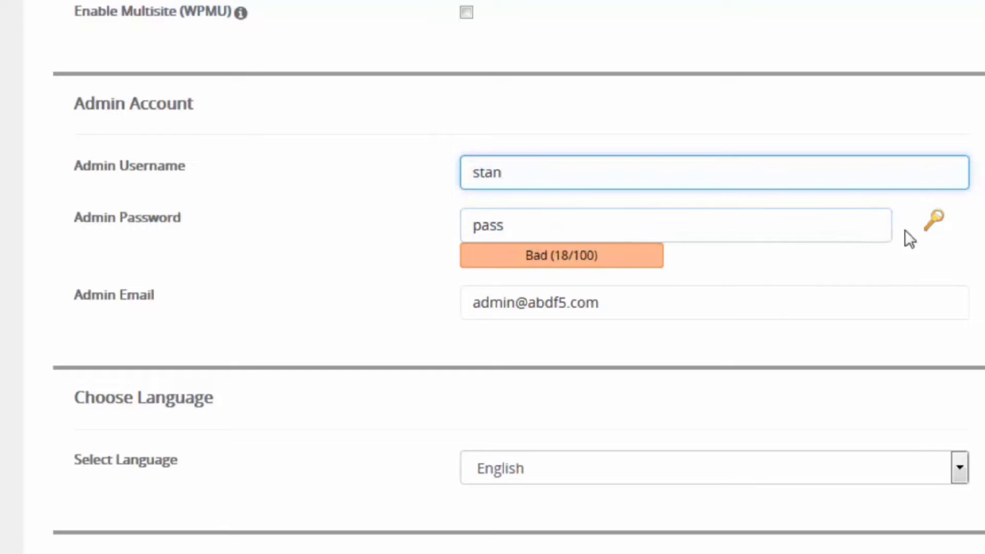
left_click(935, 225)
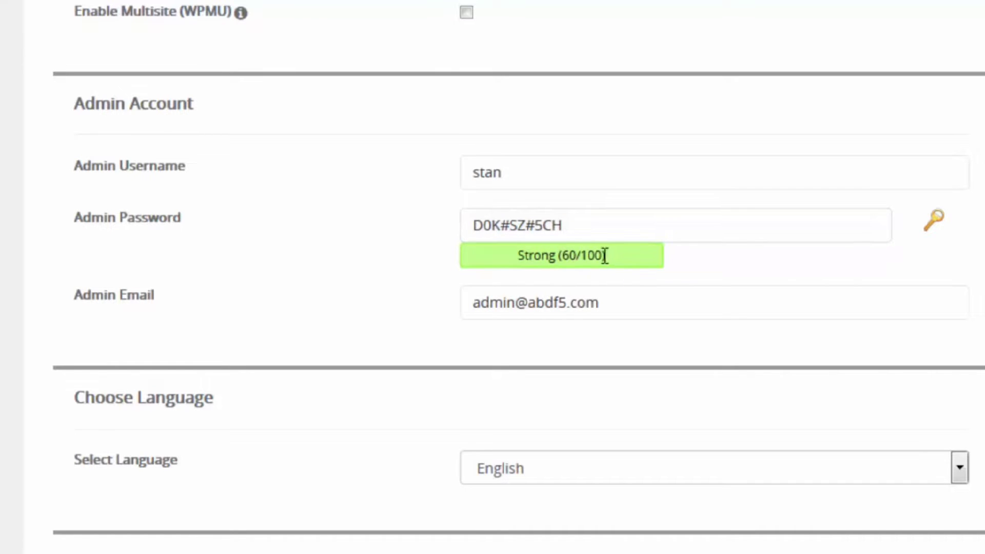
left_click(583, 228)
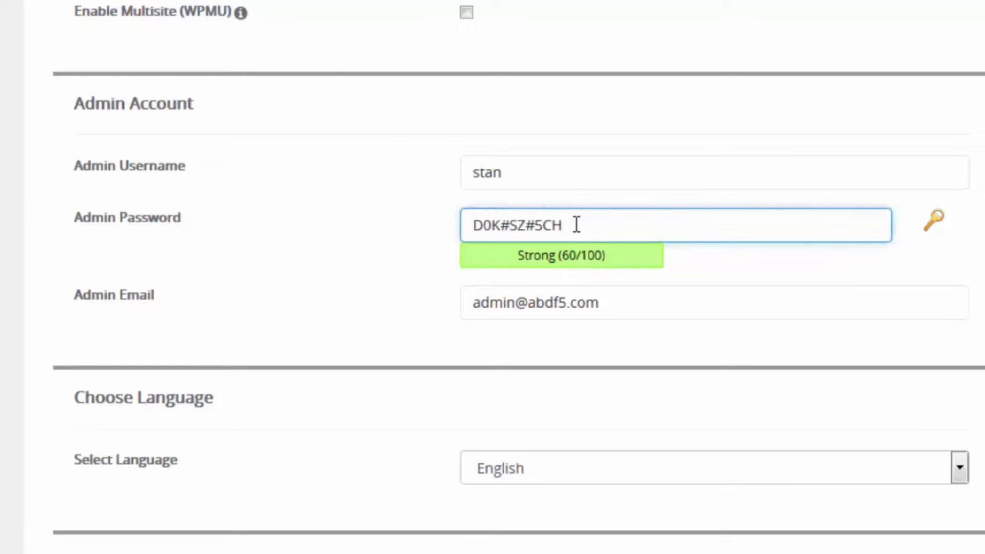
left_click_drag(627, 226, 502, 224)
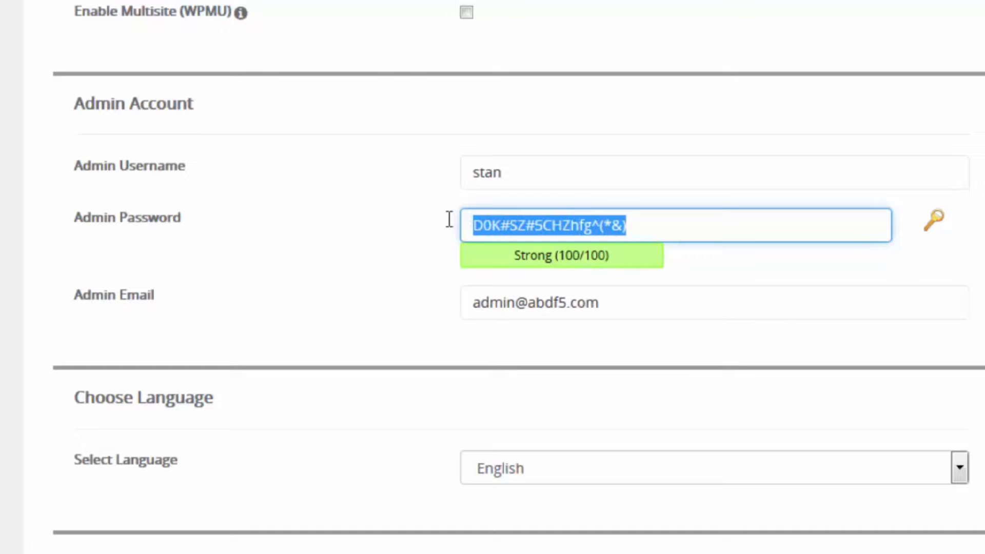
right_click(510, 228)
left_click(523, 341)
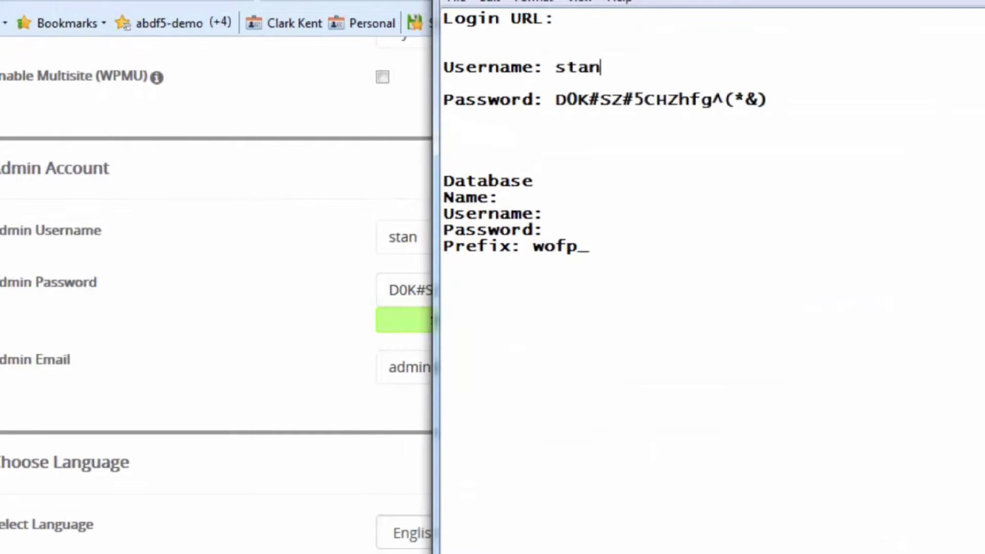
- Select the name part of the admin e-mail to edit it
left_click_drag(582, 1, 776, 1)
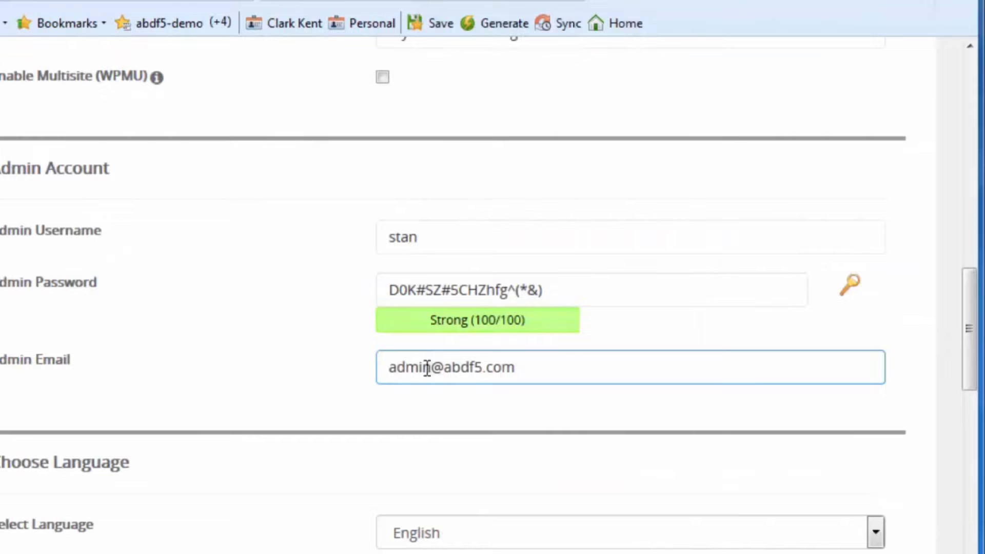
left_click_drag(429, 368, 365, 369)
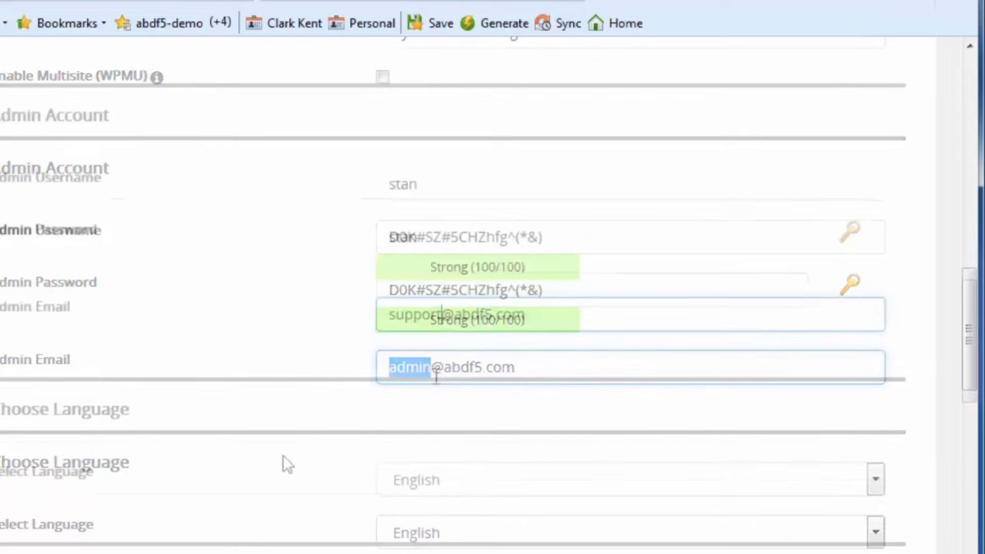
scroll(116, 282, "down", 3)
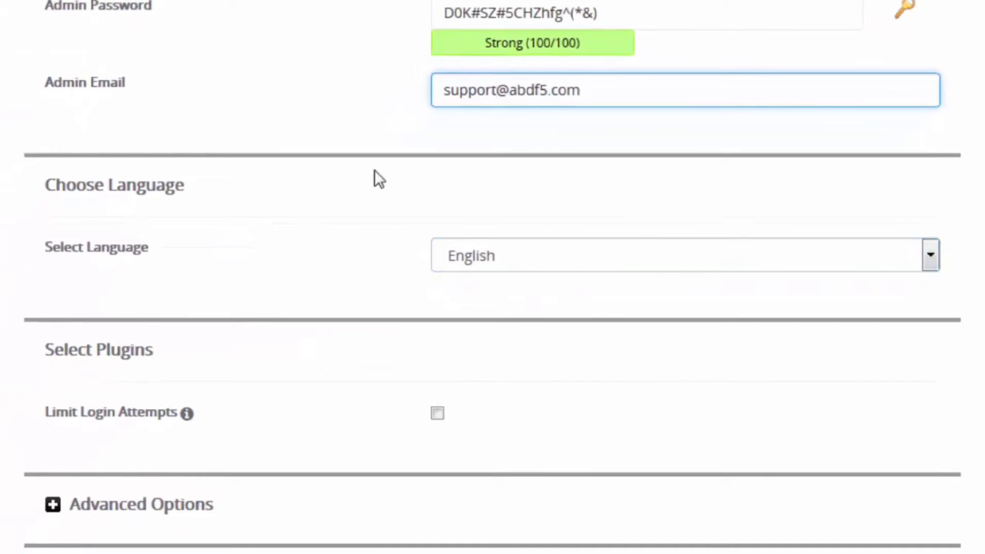
scroll(267, 293, "down", 4)
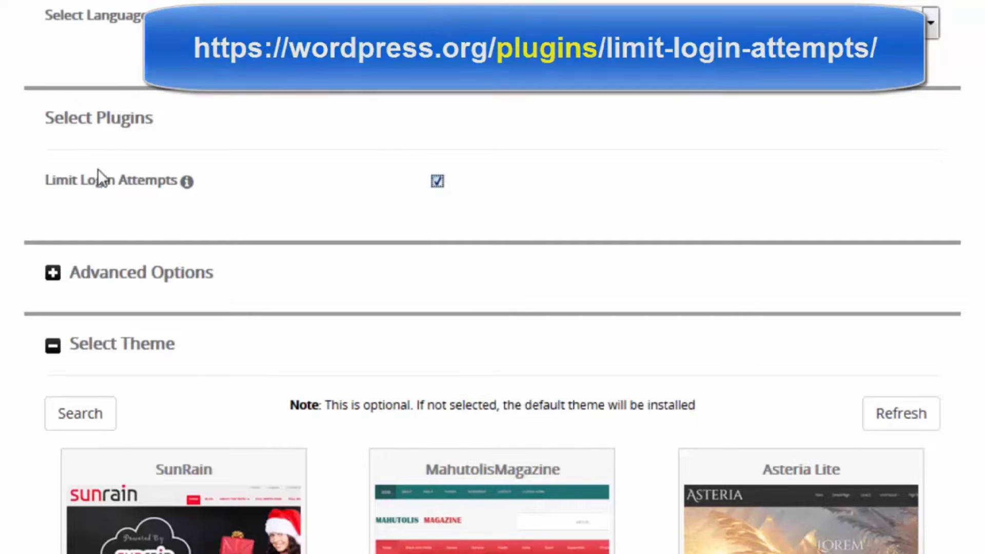
- Expand Advanced Options and leave the database name as wp688
left_click(295, 287)
scroll(292, 286, "down", 5)
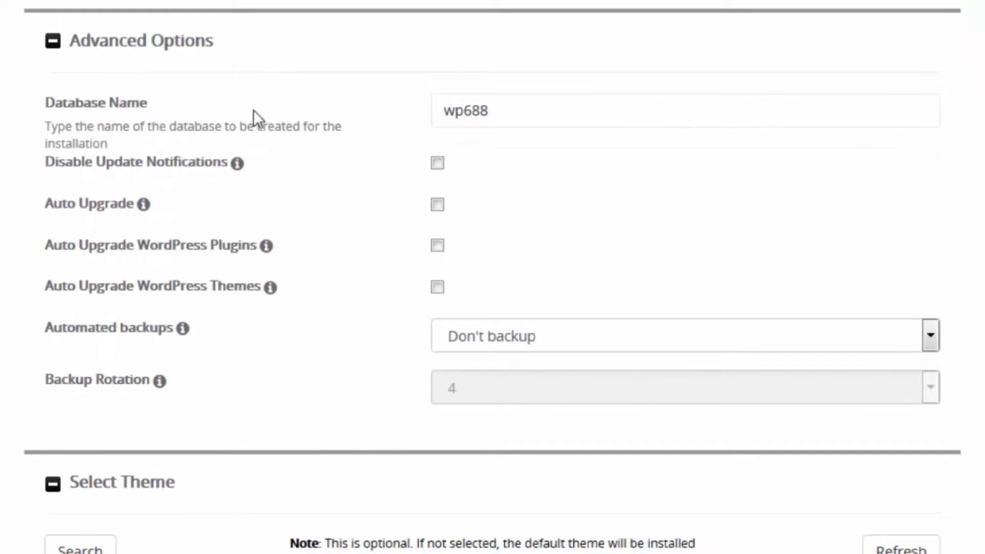
left_click(514, 111)
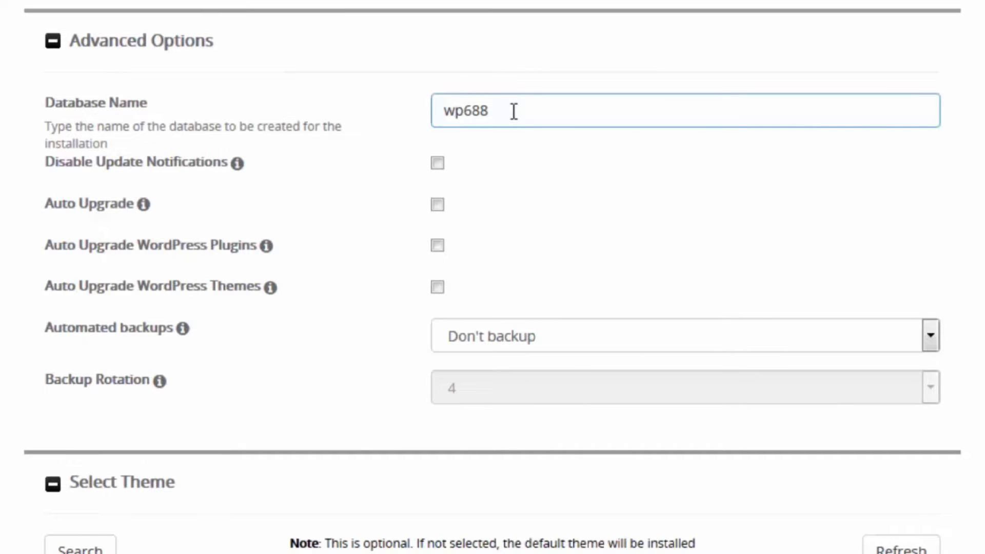
left_click(393, 199)
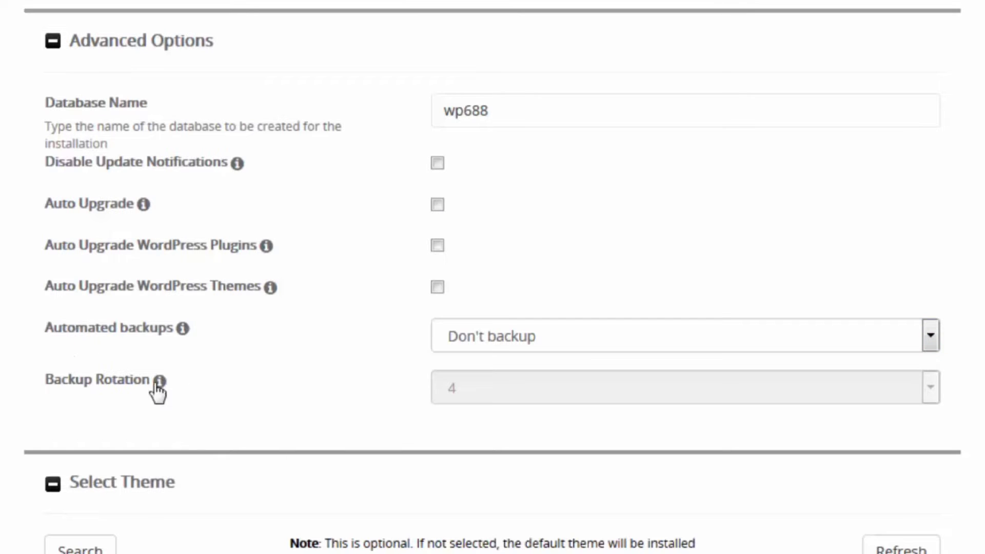
- Try automated backups at Once a week, then set them back to Don't backup
left_click(544, 340)
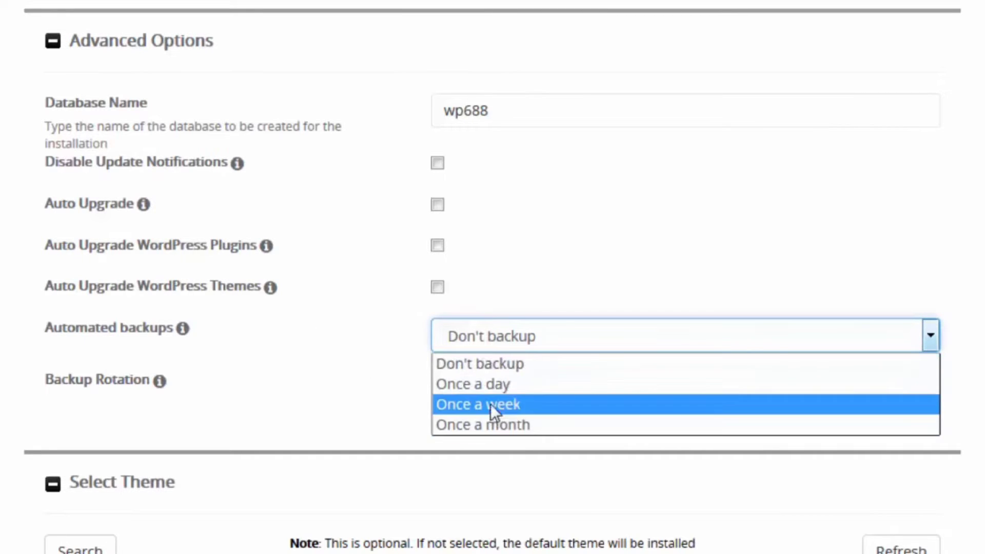
left_click(459, 407)
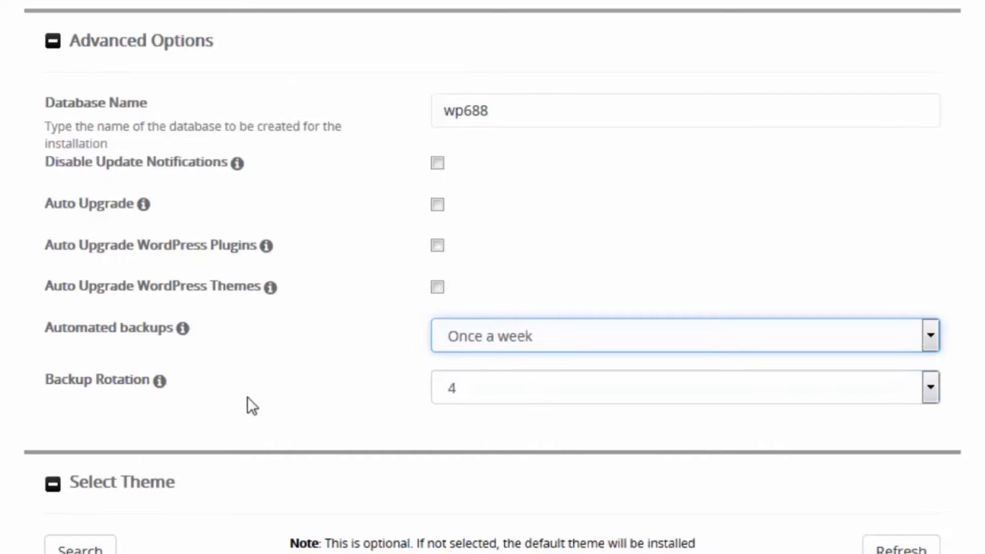
left_click(483, 395)
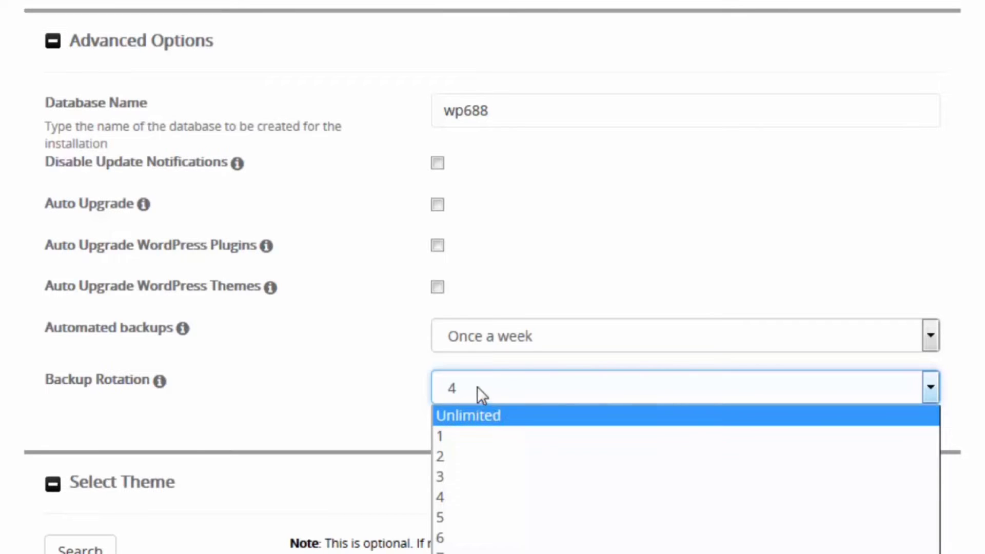
left_click(931, 335)
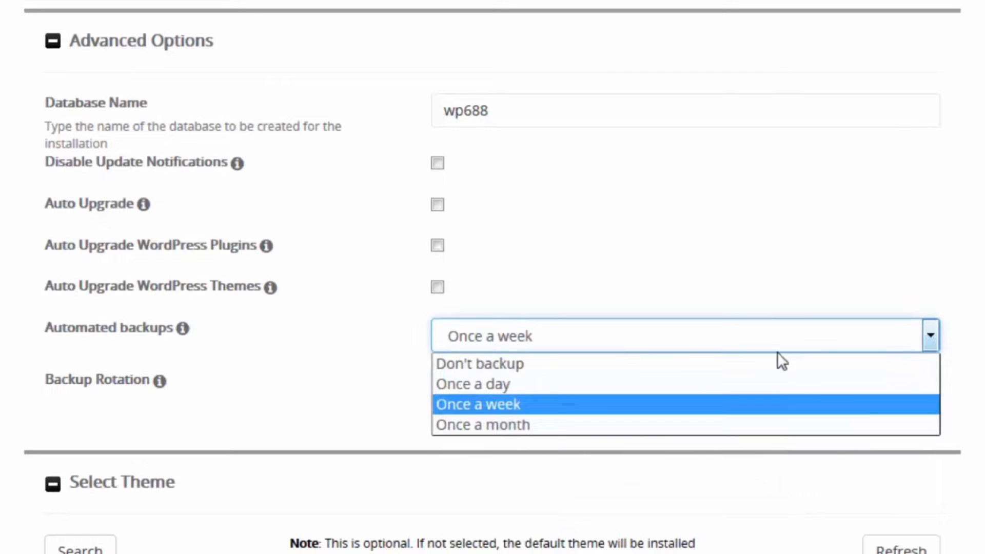
left_click(530, 364)
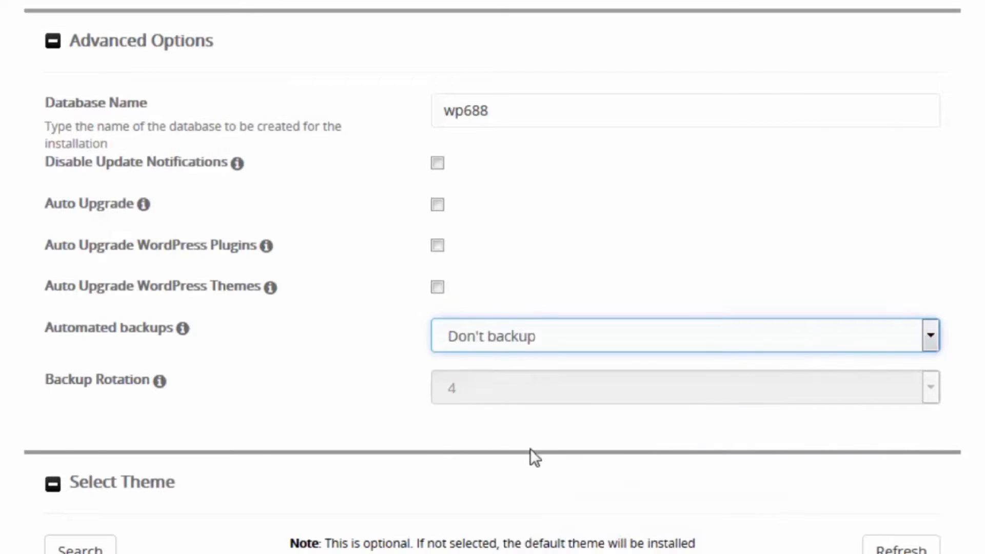
scroll(340, 362, "down", 6)
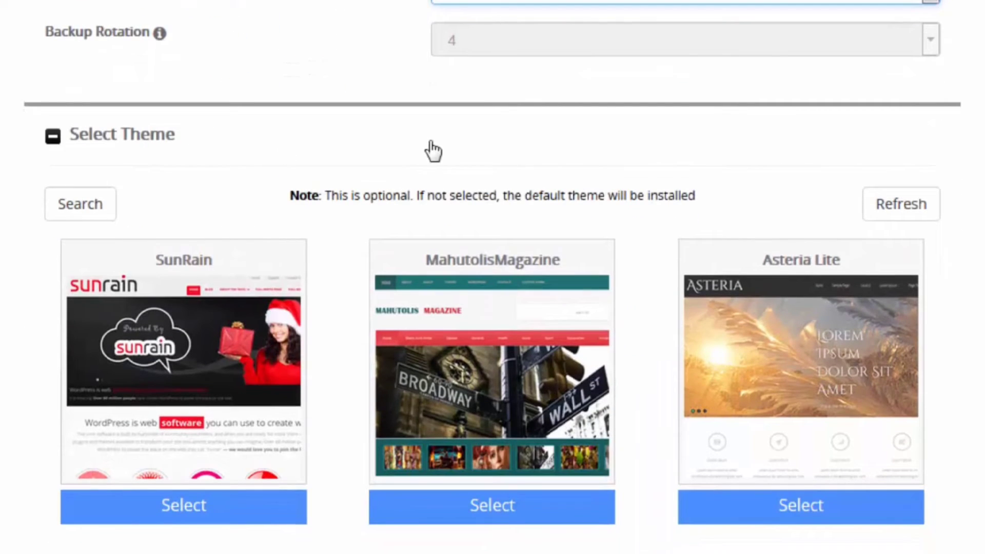
- Submit the WordPress install for abdf5.com with the default theme
mouse_move(196, 362)
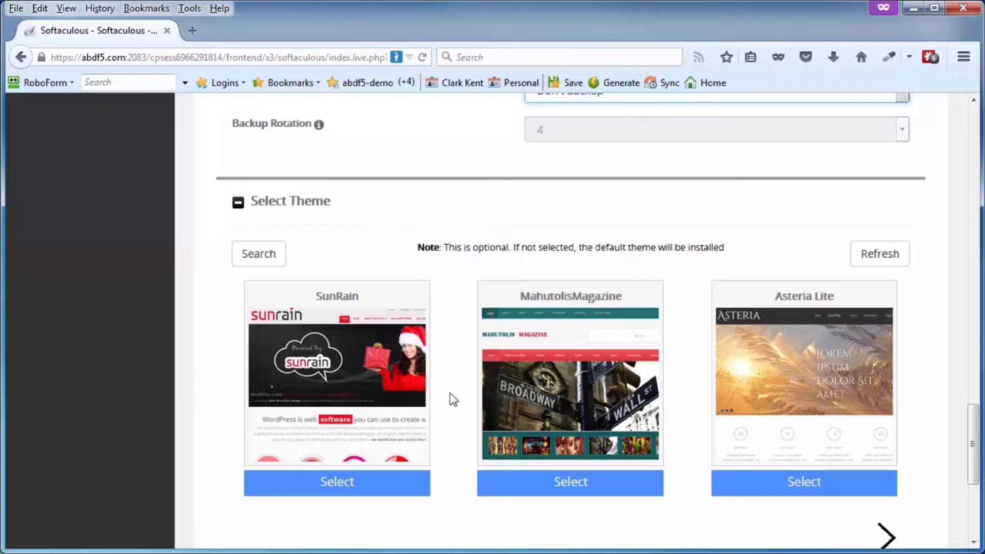
scroll(451, 393, "down", 3)
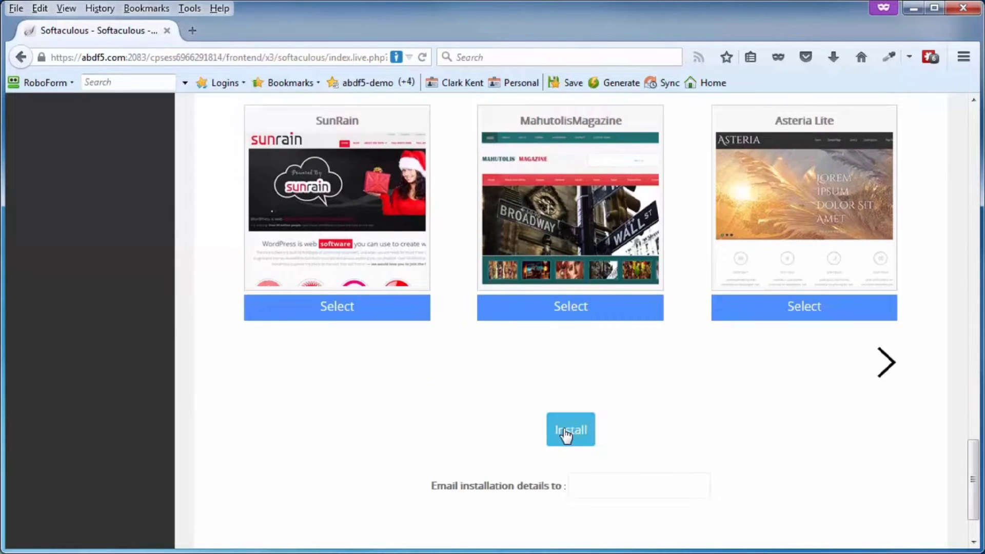
left_click(566, 435)
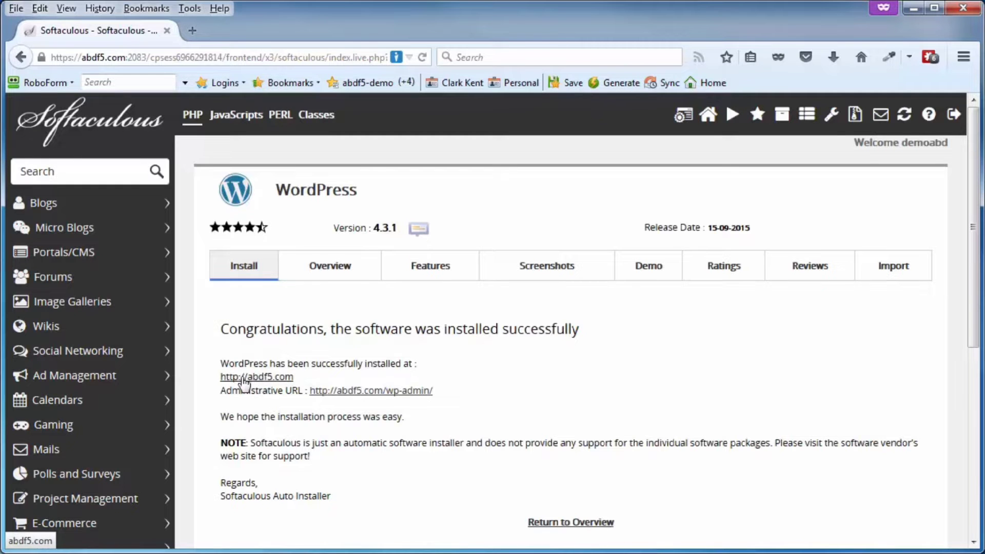
- Check the new abdf5.com site, then open its wp-admin login page from the confirmation
left_click(273, 379)
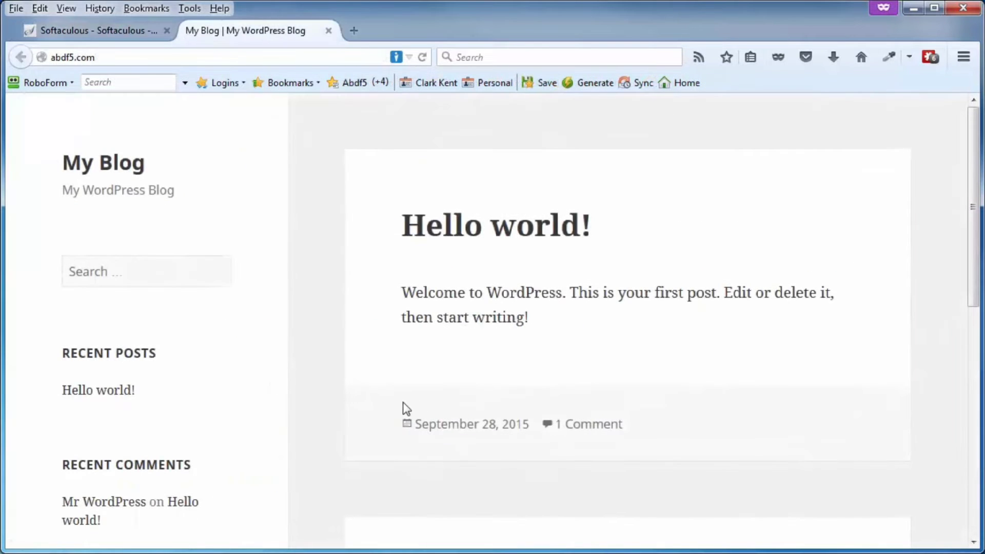
left_click(104, 31)
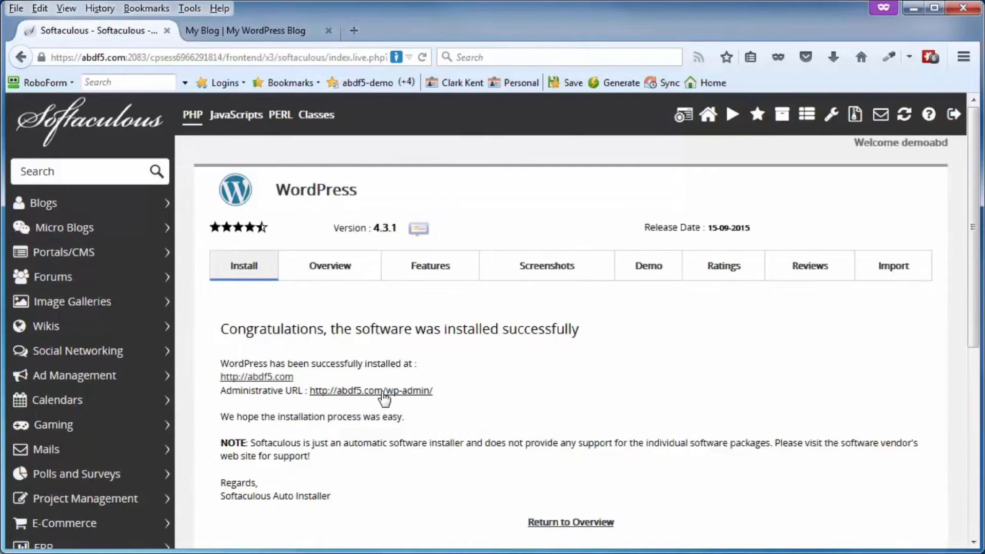
left_click(384, 391)
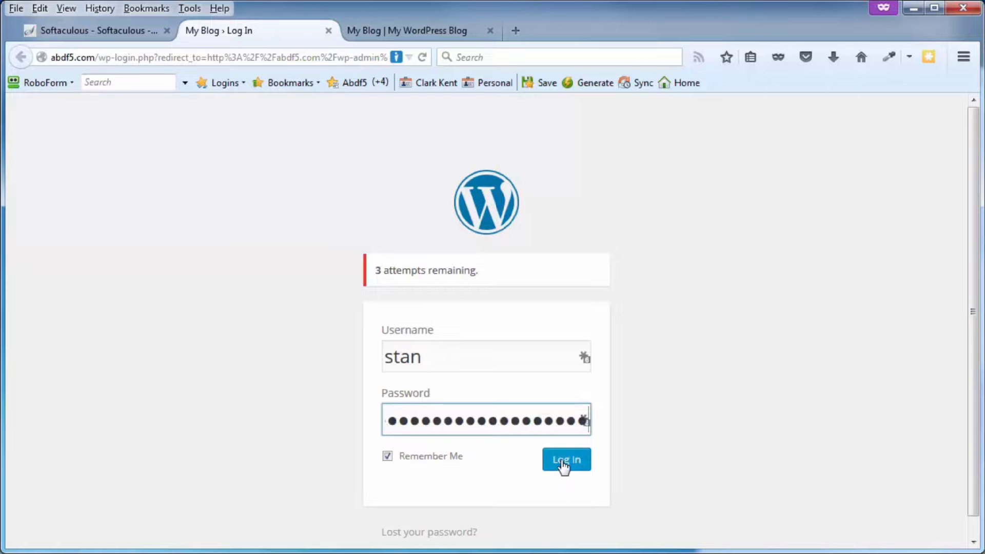
- Log in to the abdf5.com WordPress admin with the saved admin username and password
left_click(565, 465)
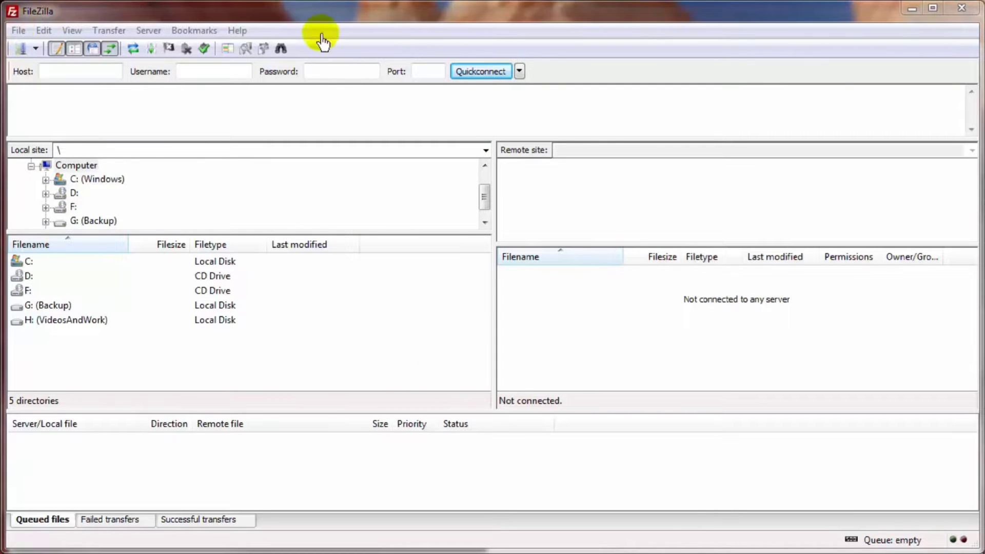
- In FileZilla's Site Manager, create a new site entry named 'Secure demo'
left_click_drag(811, 0, 743, 322)
left_click(734, 349)
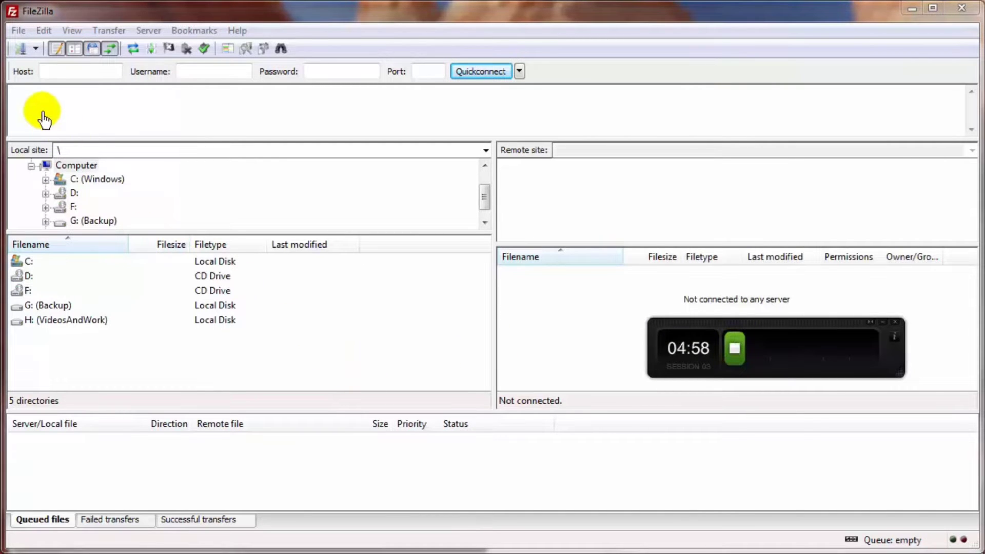
left_click(19, 30)
left_click(21, 48)
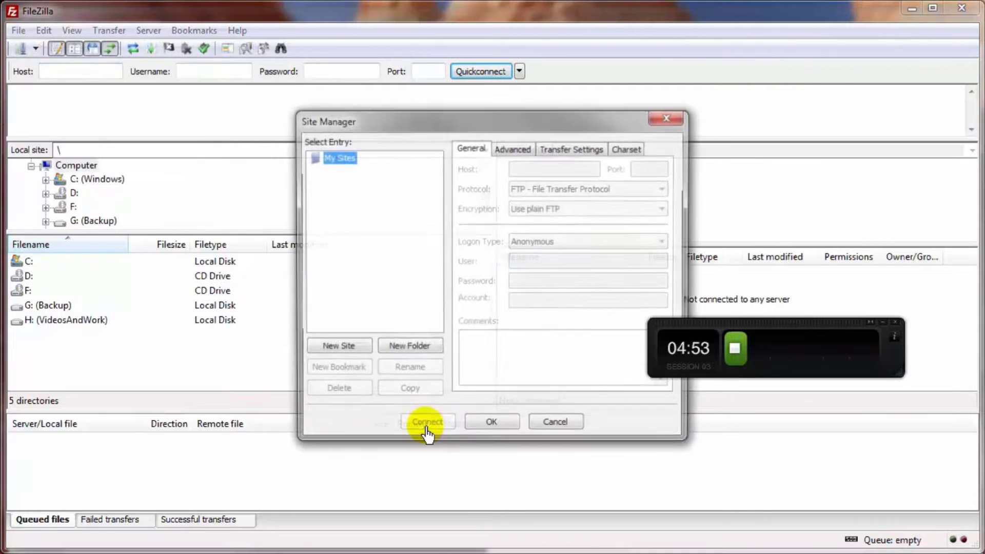
left_click(329, 352)
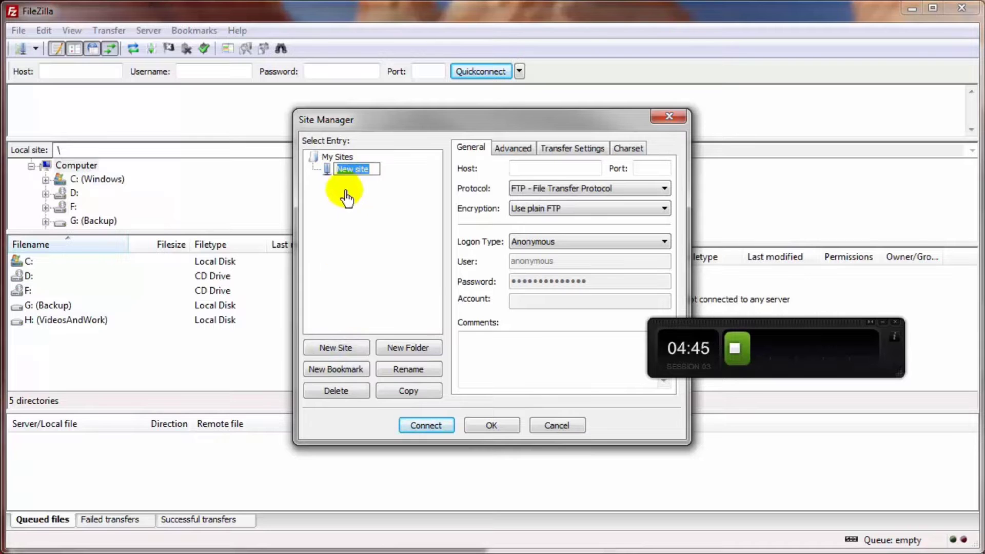
type("S")
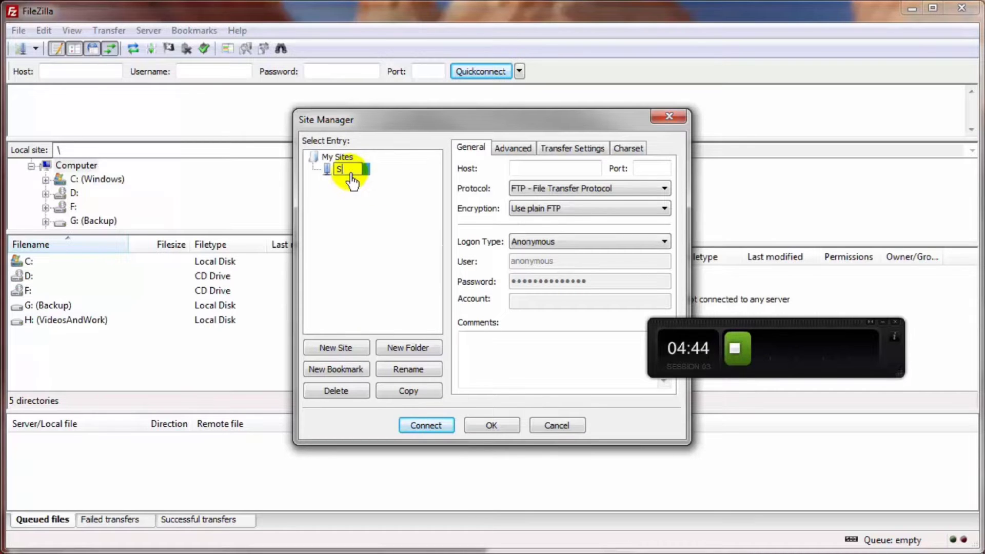
type("ecure demo")
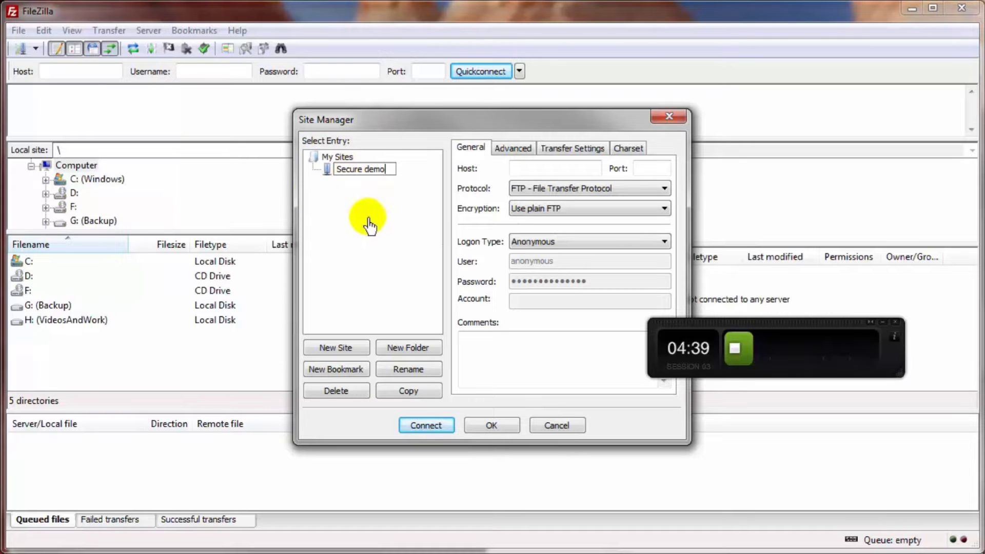
key("Return")
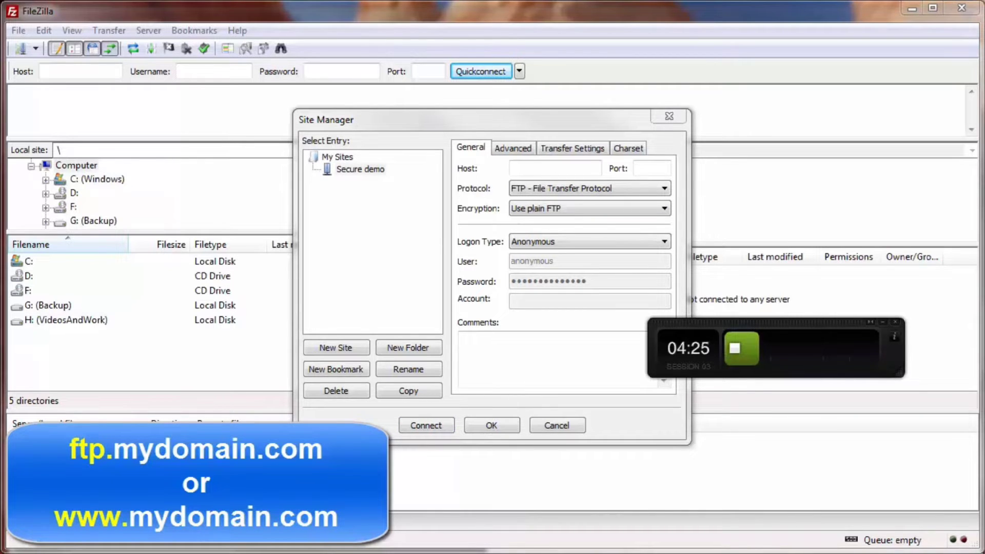
- Set host xfghsth.com, port 7978, protocol SFTP and Normal logon type
left_click(524, 170)
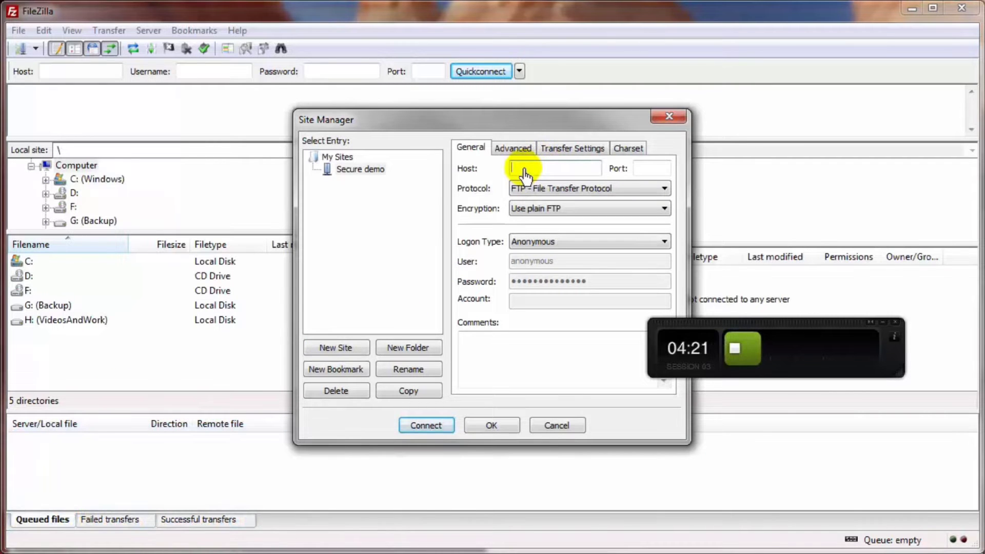
right_click(524, 171)
left_click(558, 232)
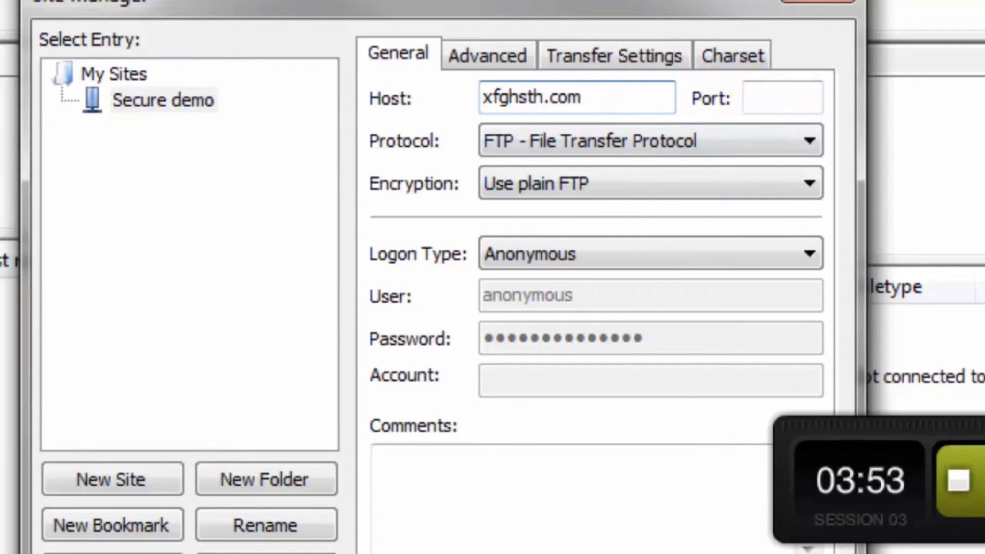
left_click(765, 103)
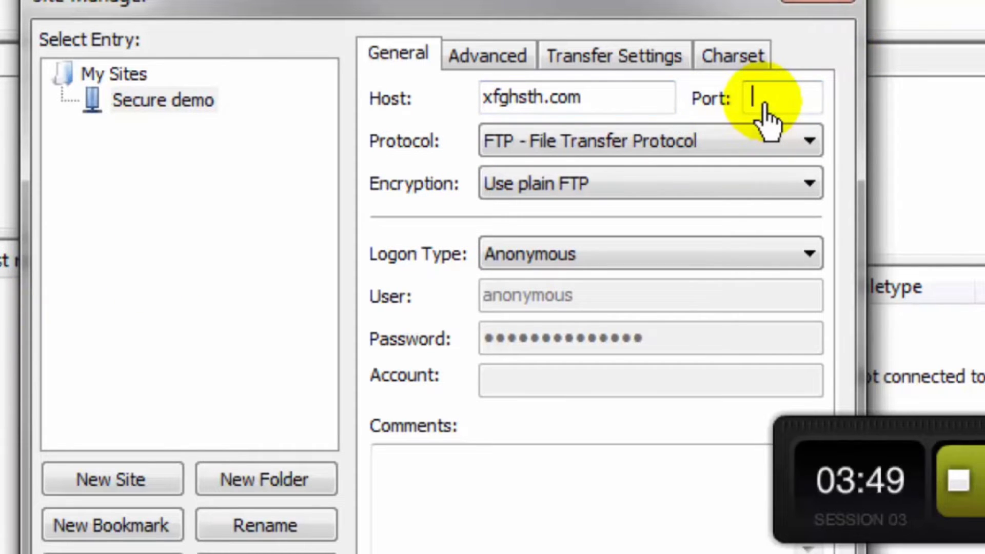
type("7978")
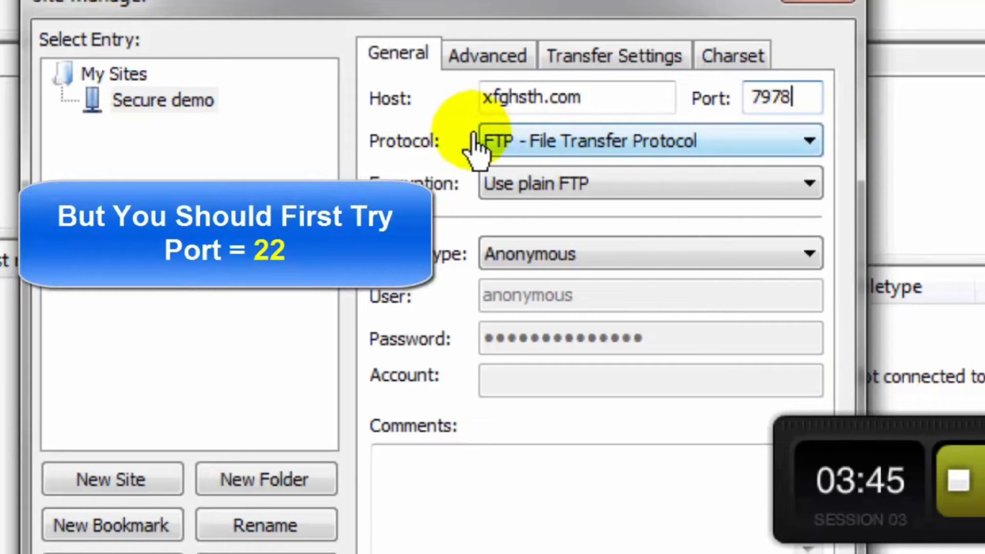
left_click(540, 147)
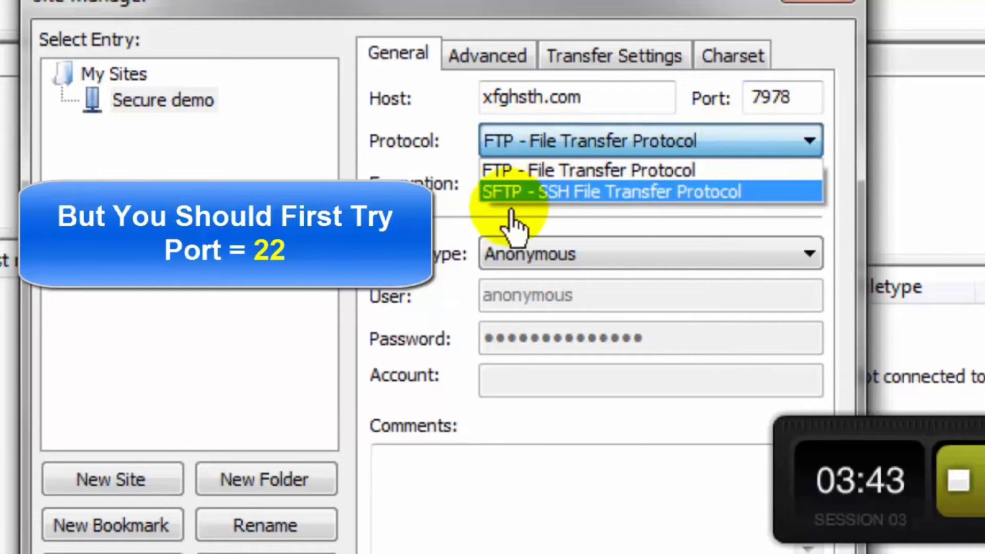
left_click(497, 193)
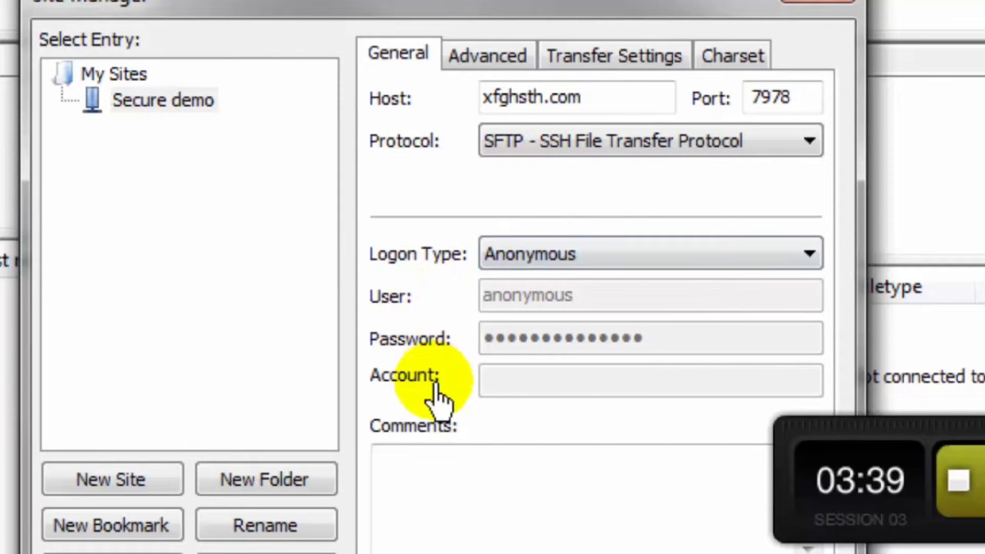
left_click(531, 257)
left_click(532, 305)
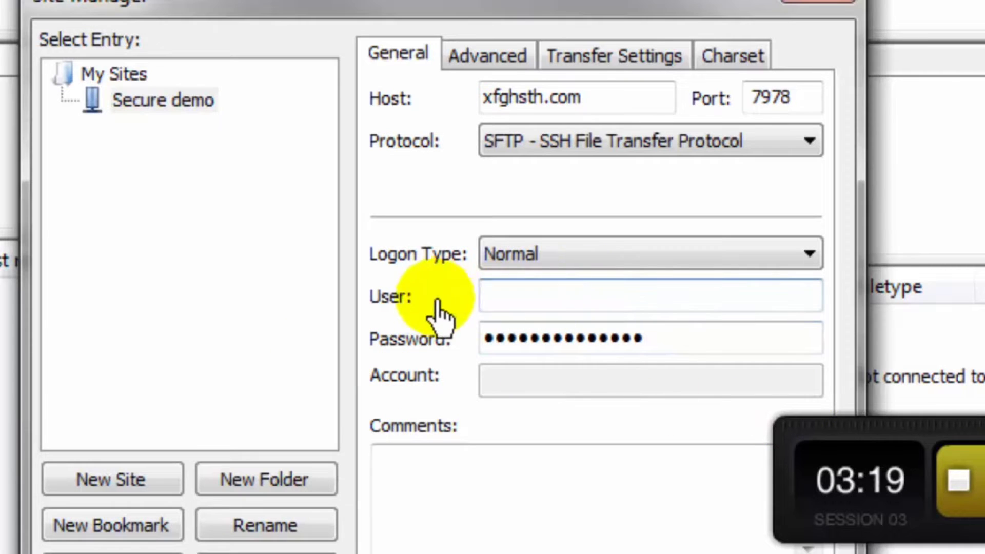
- Paste the account's username and password into the User and Password fields
double_click(534, 309)
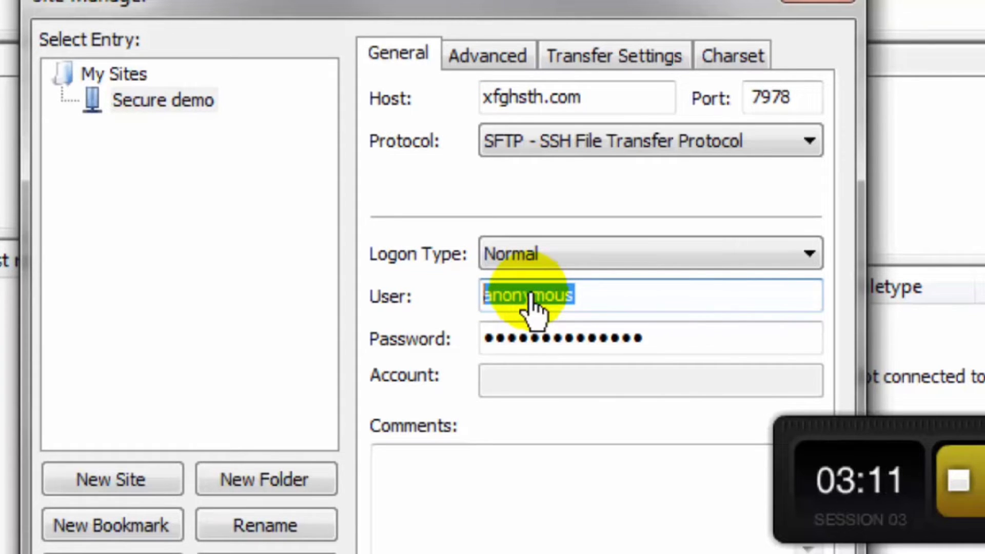
right_click(536, 302)
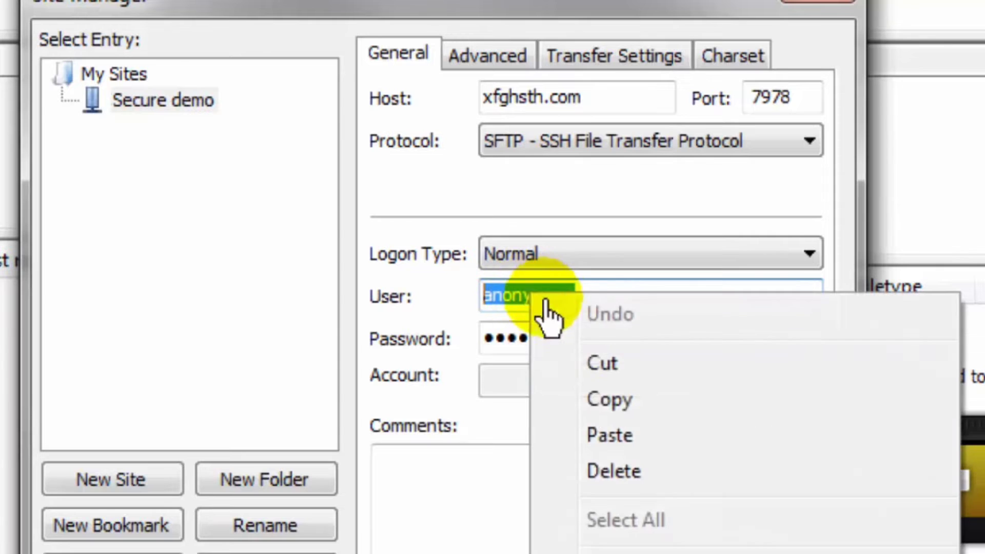
left_click(601, 433)
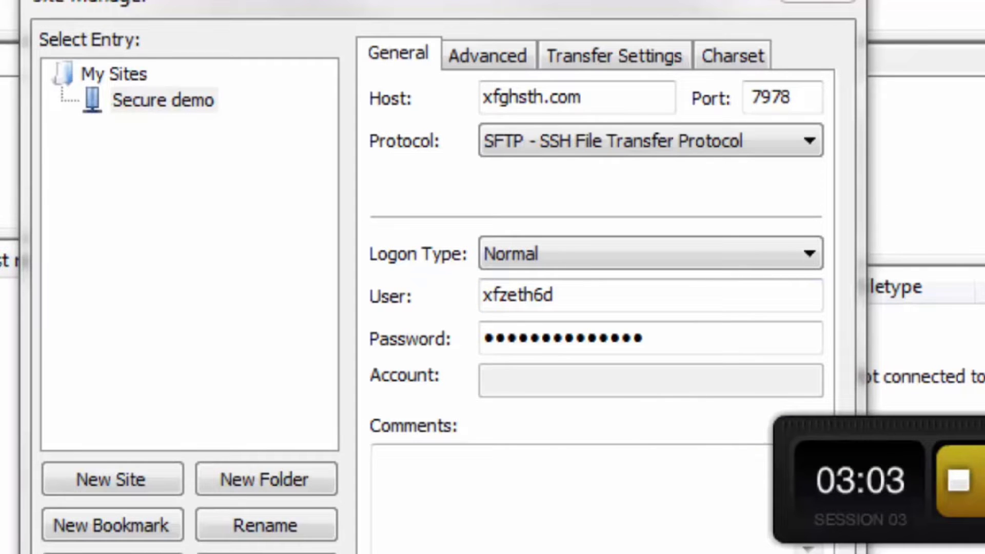
left_click_drag(660, 336, 500, 339)
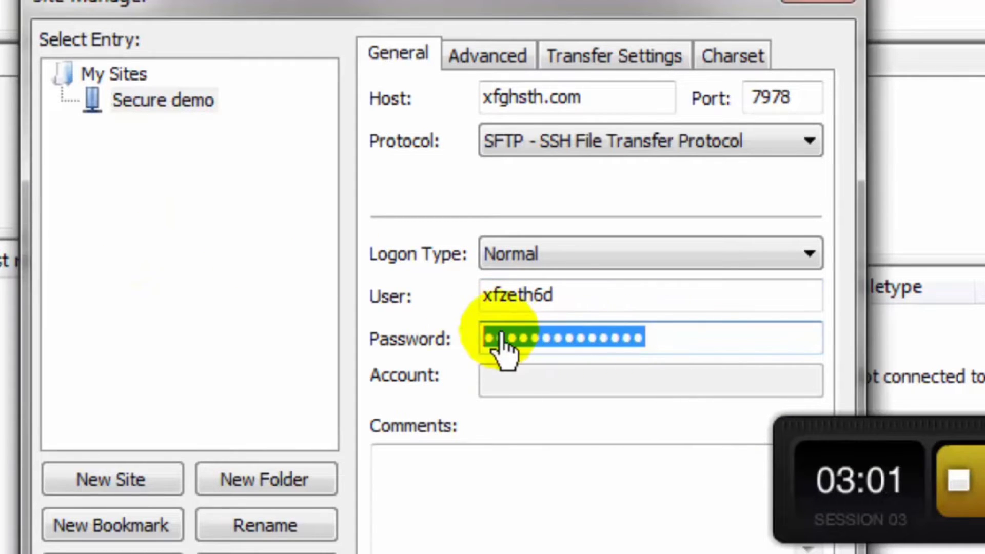
right_click(500, 340)
left_click(590, 476)
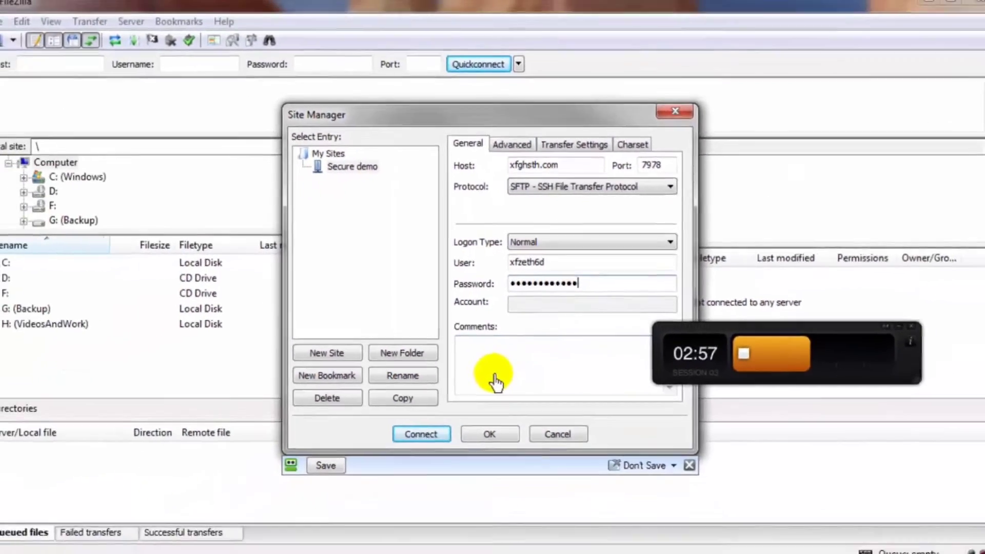
- Connect to the Secure demo server at xfghsth.com over SFTP
left_click(419, 428)
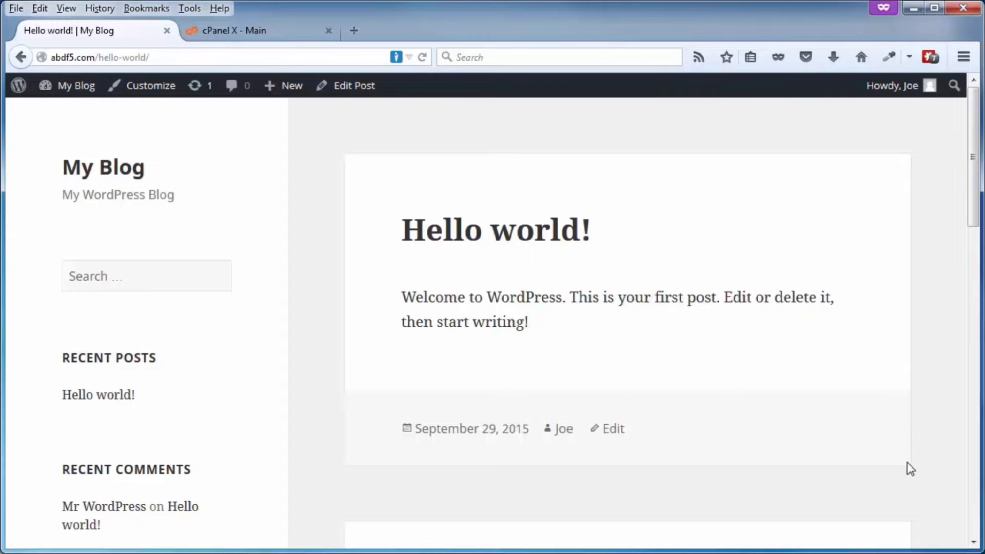
- From the cPanel main page, open File Manager in a new tab
left_click(236, 33)
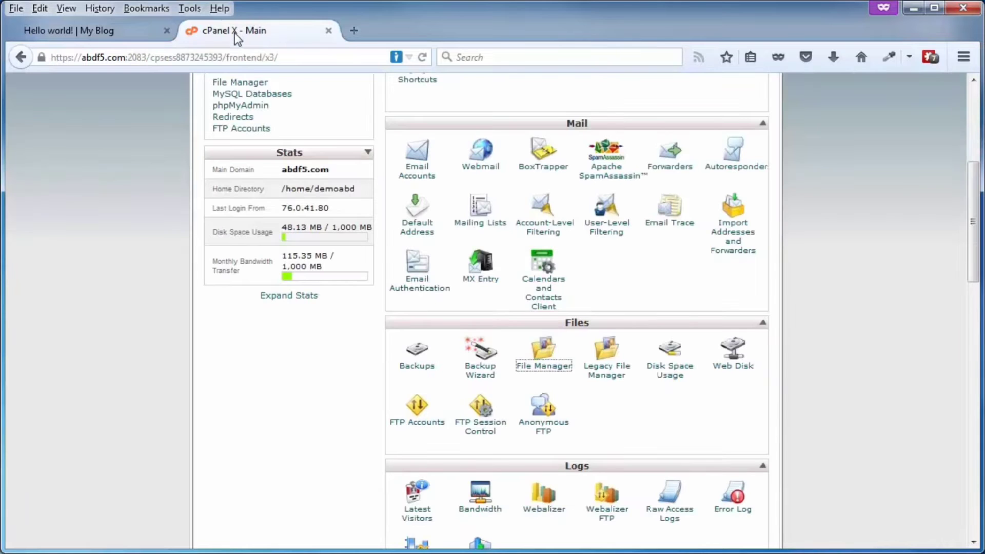
left_click(539, 372)
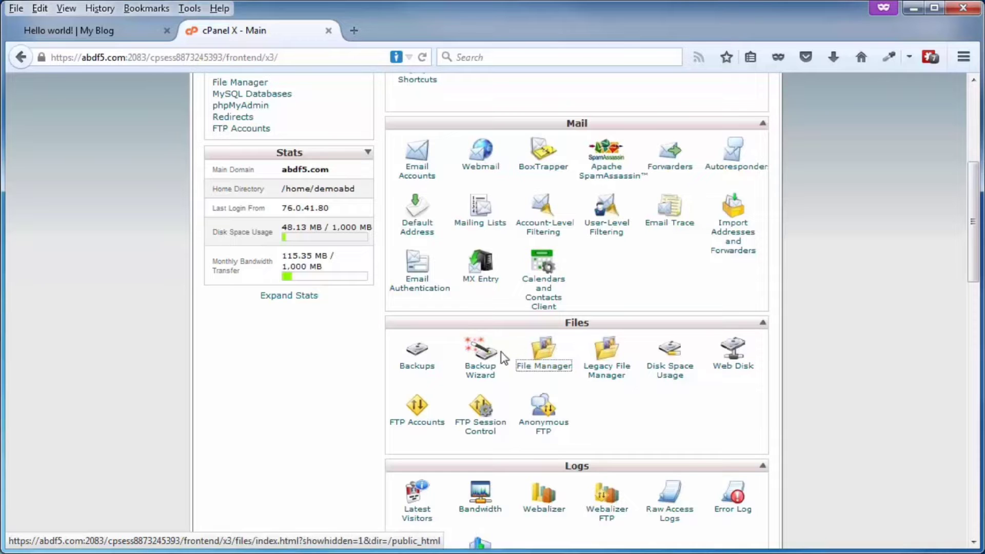
left_click(539, 374)
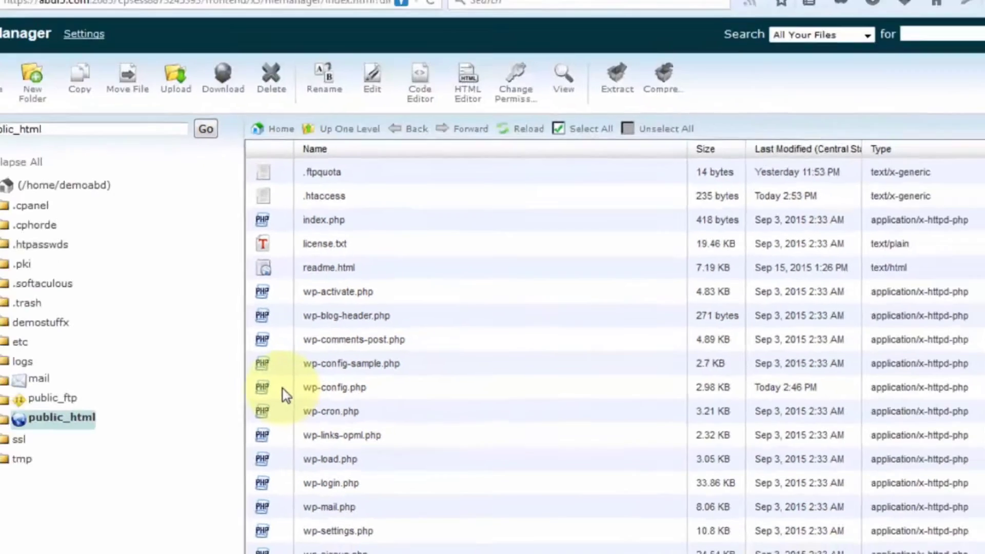
- Select wp-config.php, then check the blog's home page and Hello world! post
left_click(289, 352)
left_click(112, 29)
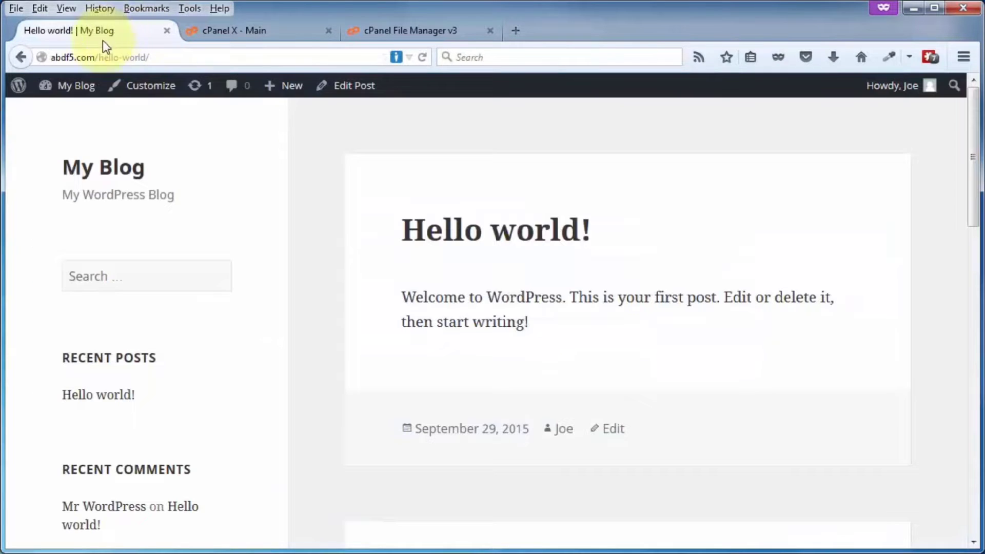
left_click(112, 168)
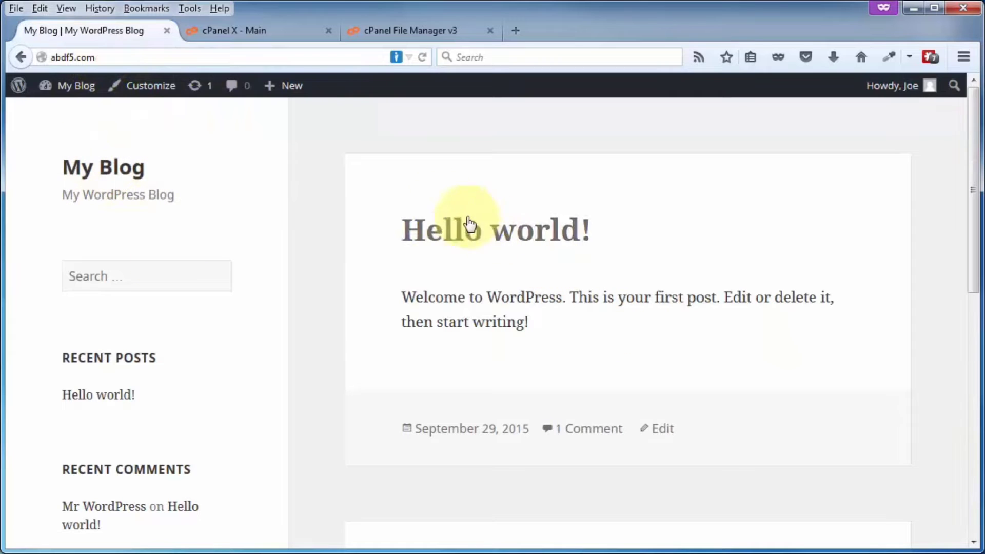
left_click(434, 226)
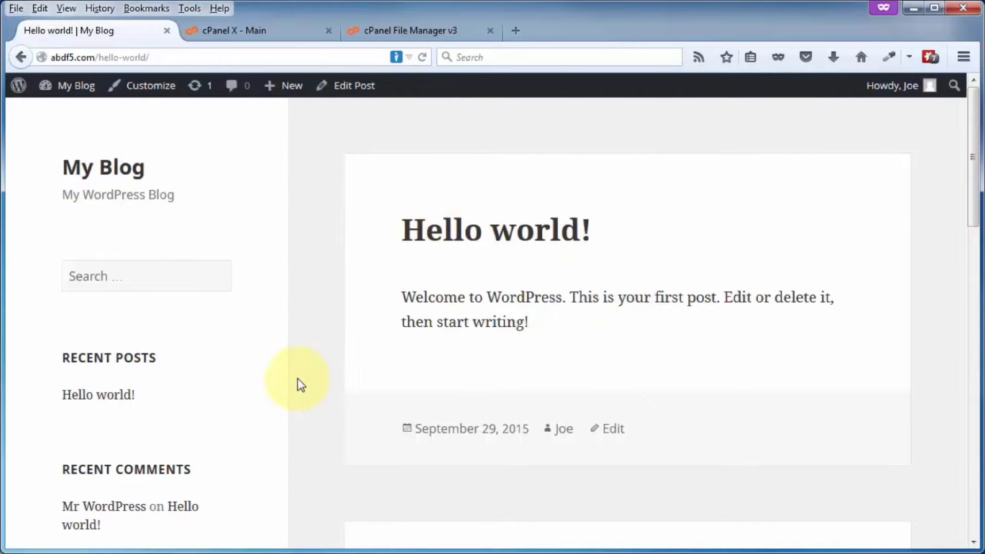
left_click(435, 436)
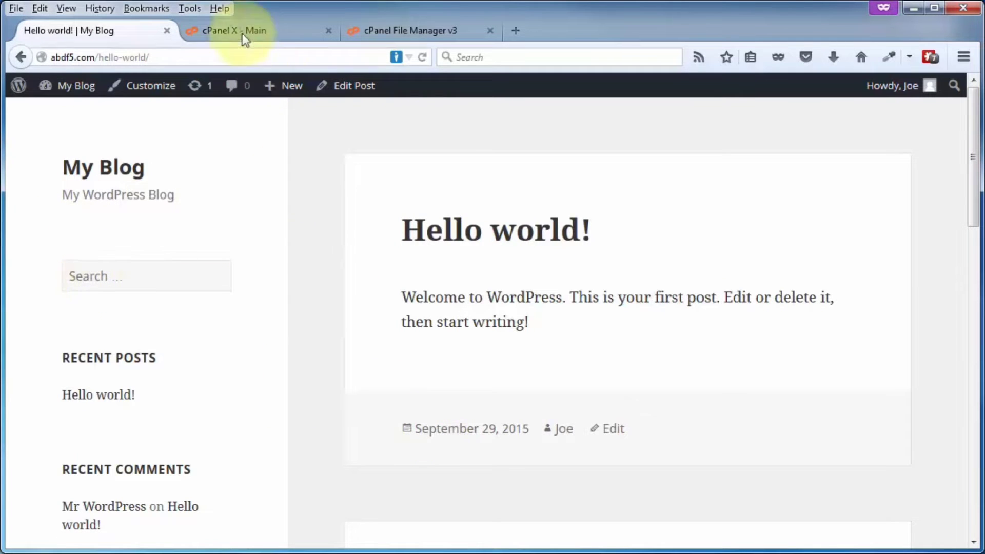
- Drag wp-config.php from public_html into /home/demoabd and refresh the listing
left_click(389, 32)
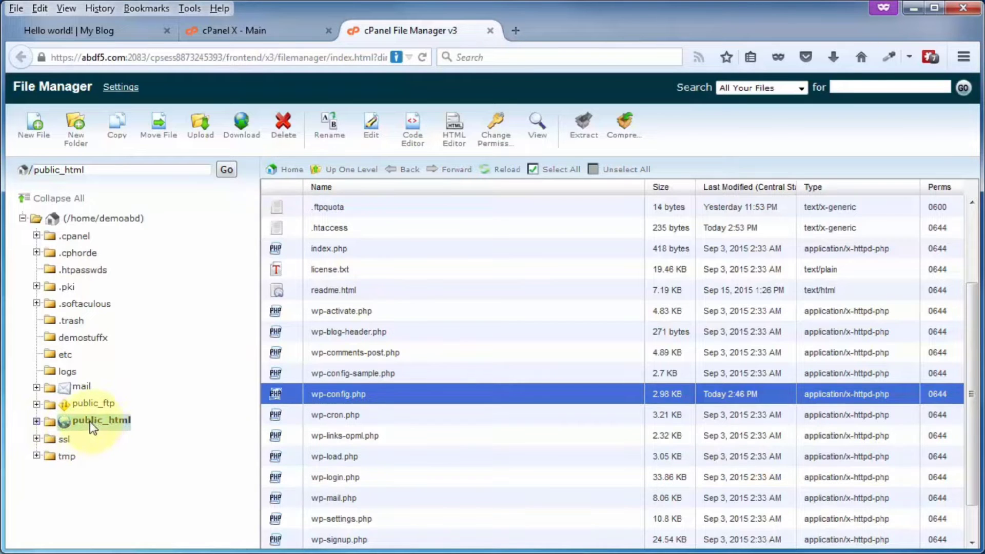
left_click(37, 421)
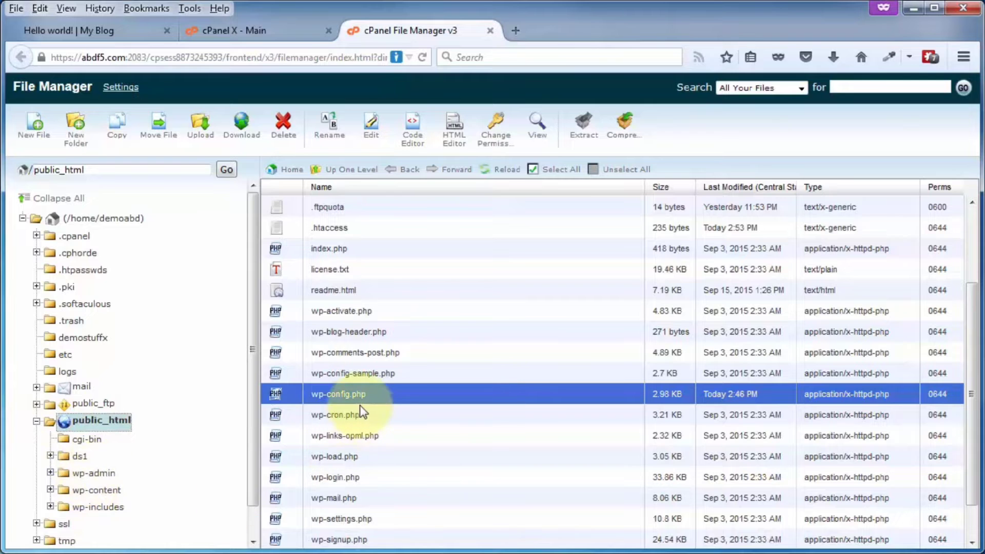
scroll(360, 404, "up", 1)
scroll(359, 404, "up", 3)
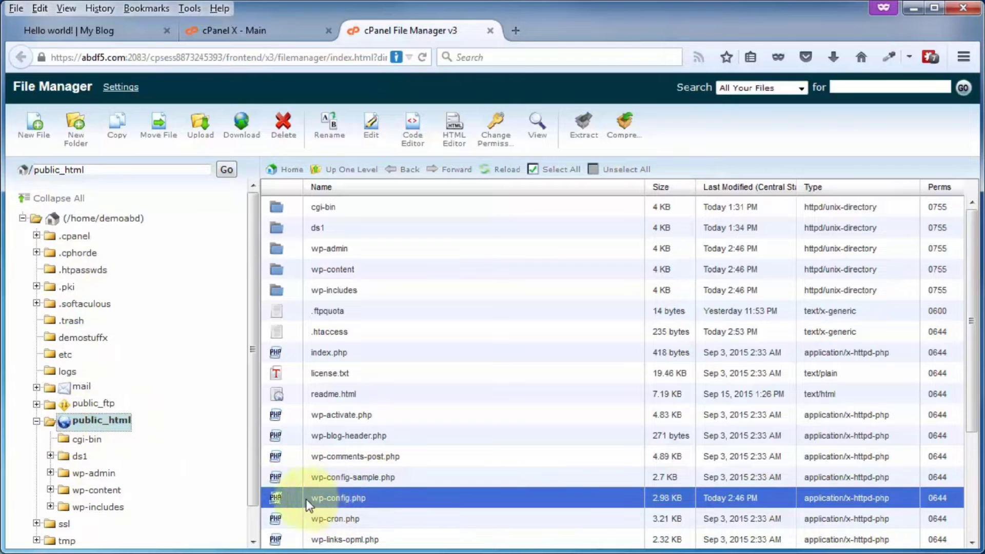
left_click_drag(306, 499, 125, 218)
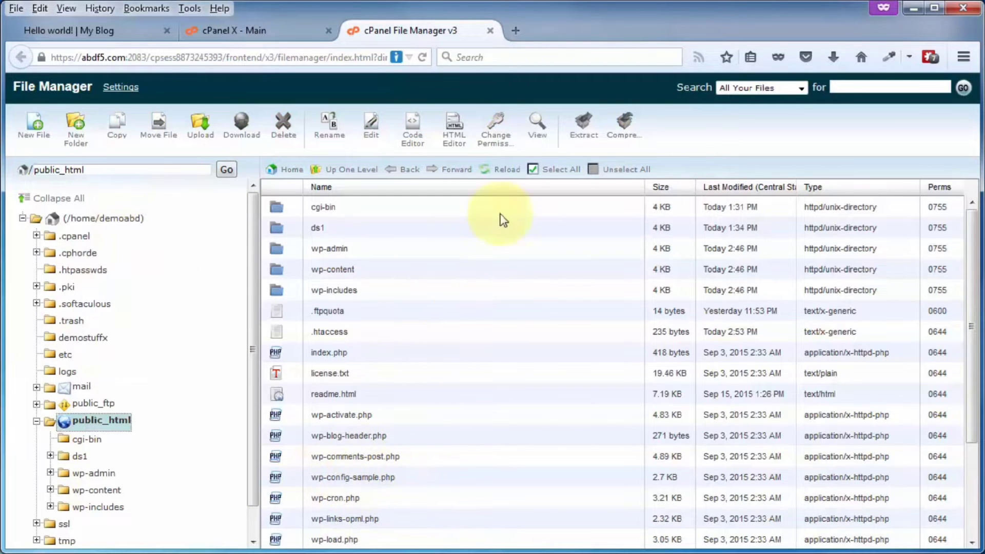
left_click(507, 172)
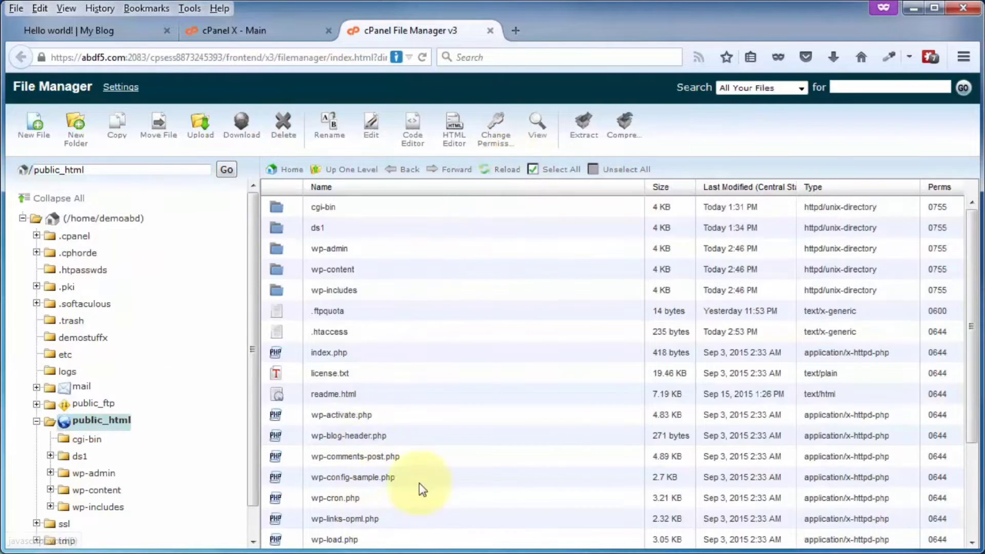
- Open /home/demoabd, then confirm the blog's Hello world! post still loads
left_click(85, 218)
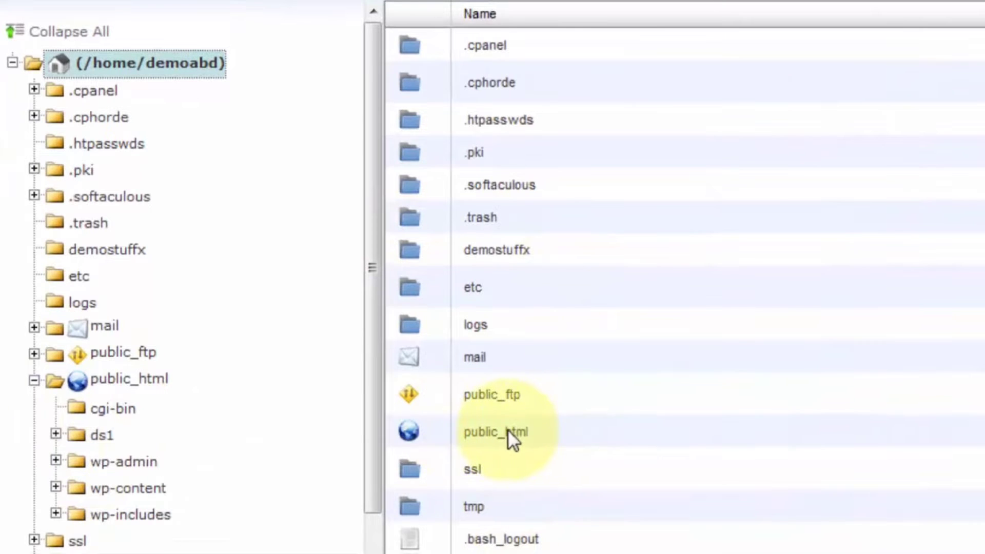
scroll(507, 429, "down", 5)
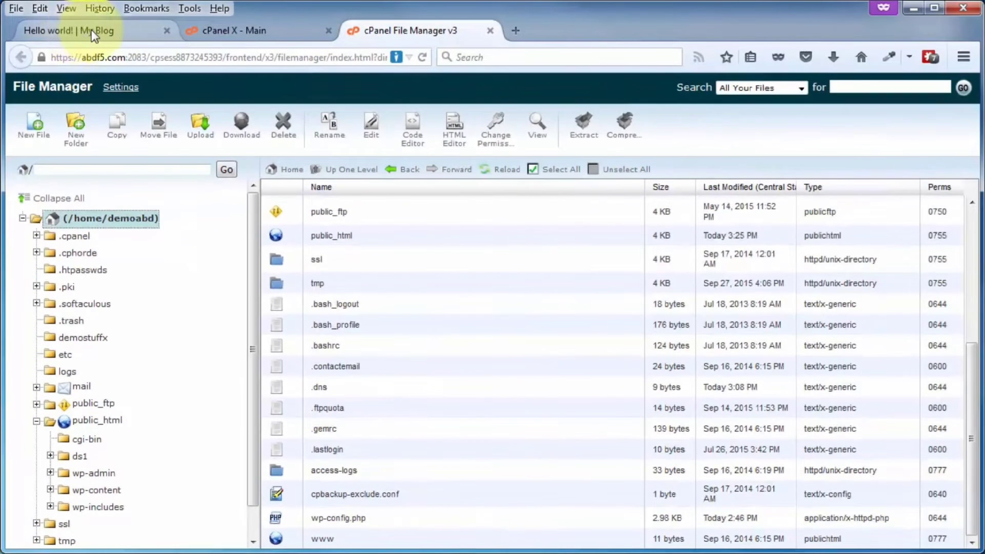
left_click(92, 34)
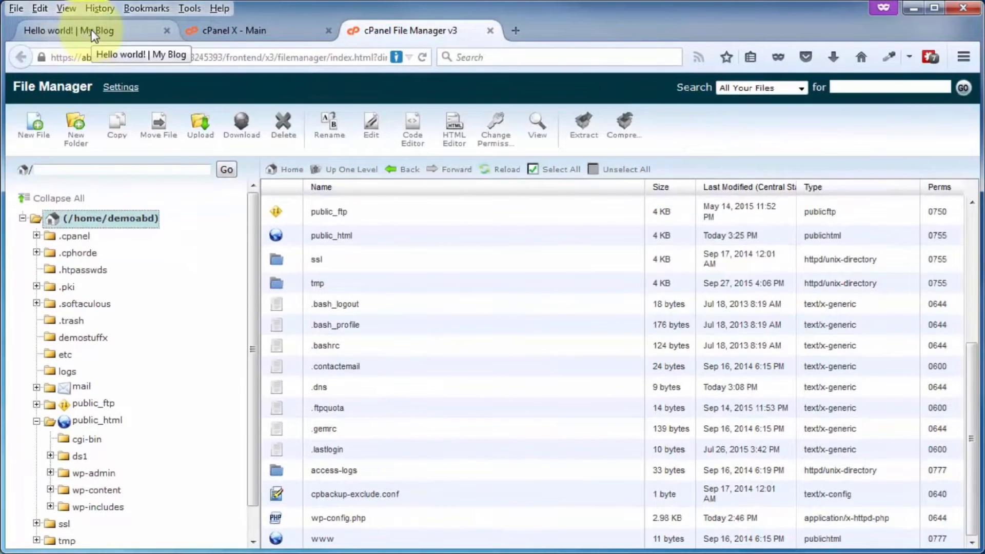
mouse_move(72, 99)
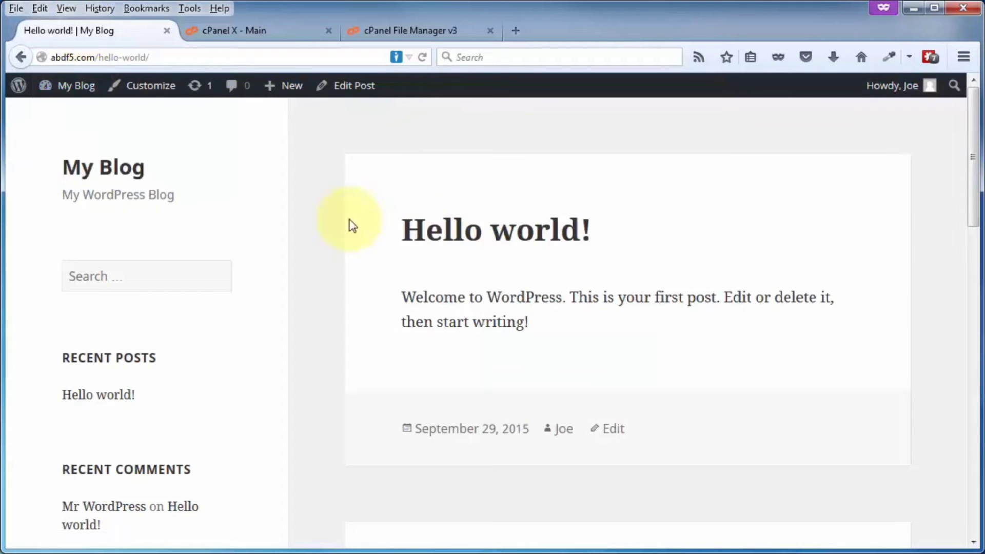
left_click(99, 169)
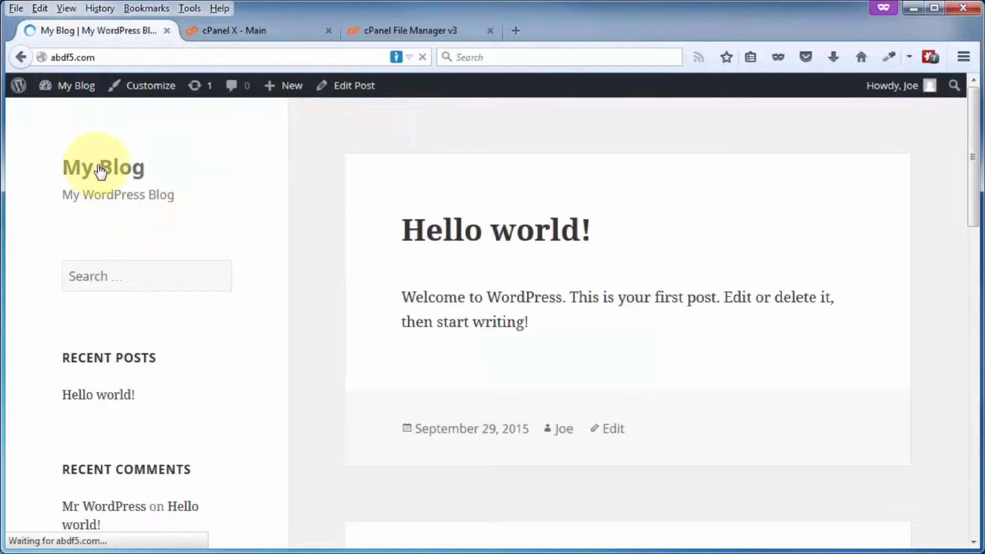
left_click(446, 239)
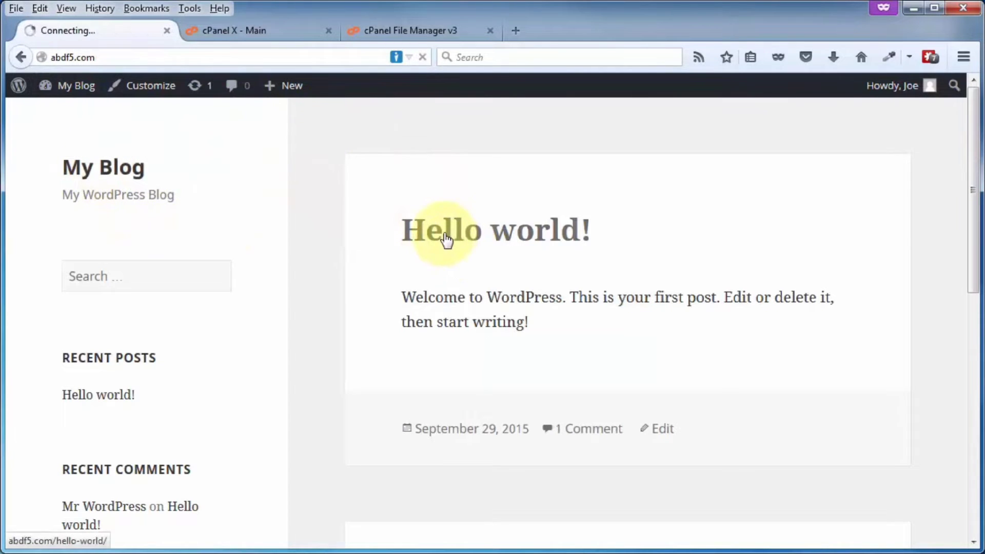
left_click(91, 398)
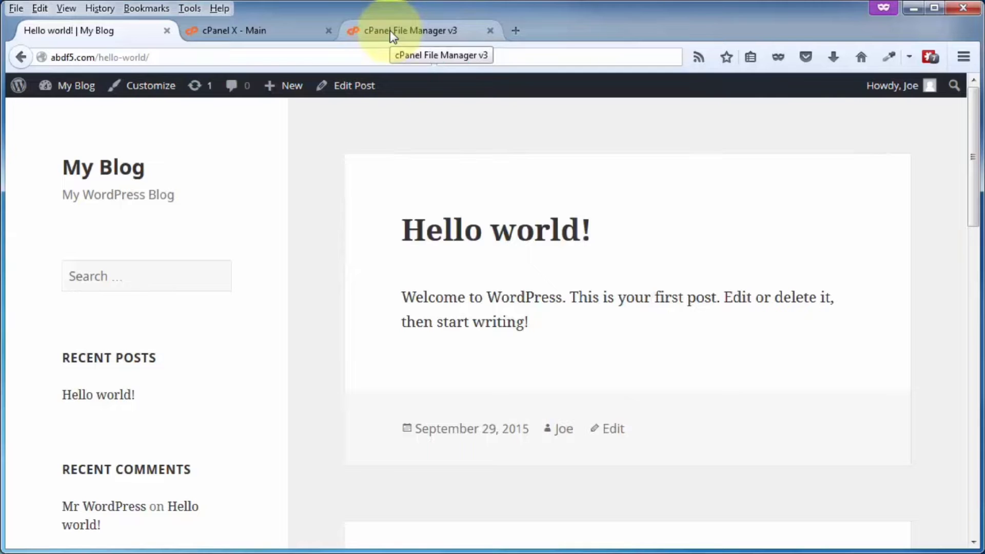
- Drag wp-config.php back into public_html and verify it is listed there
left_click(376, 32)
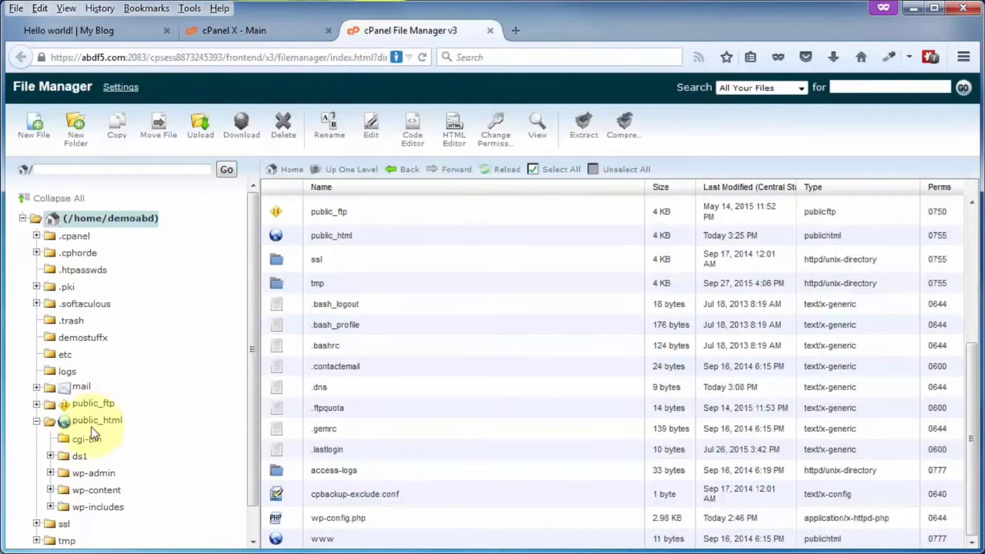
left_click(335, 518)
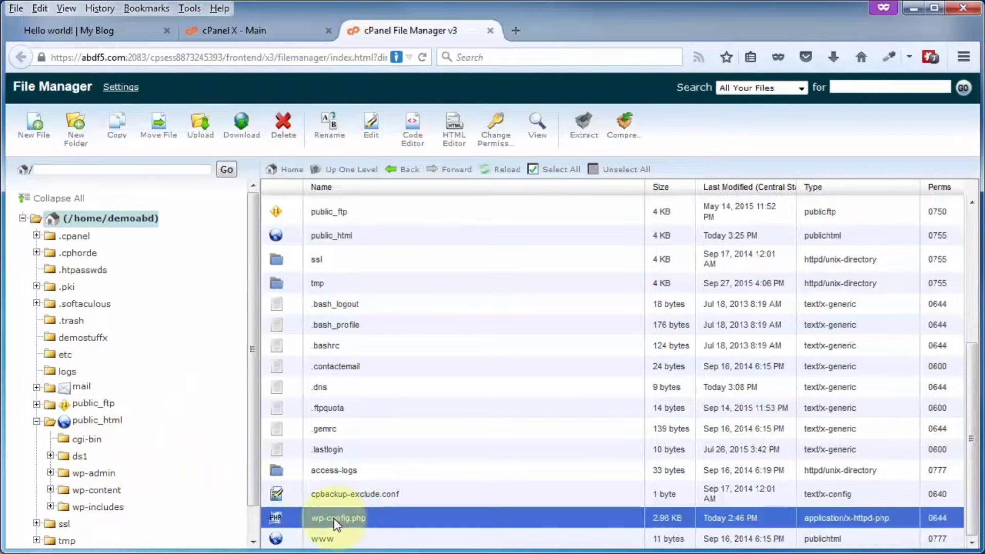
left_click_drag(294, 518, 106, 426)
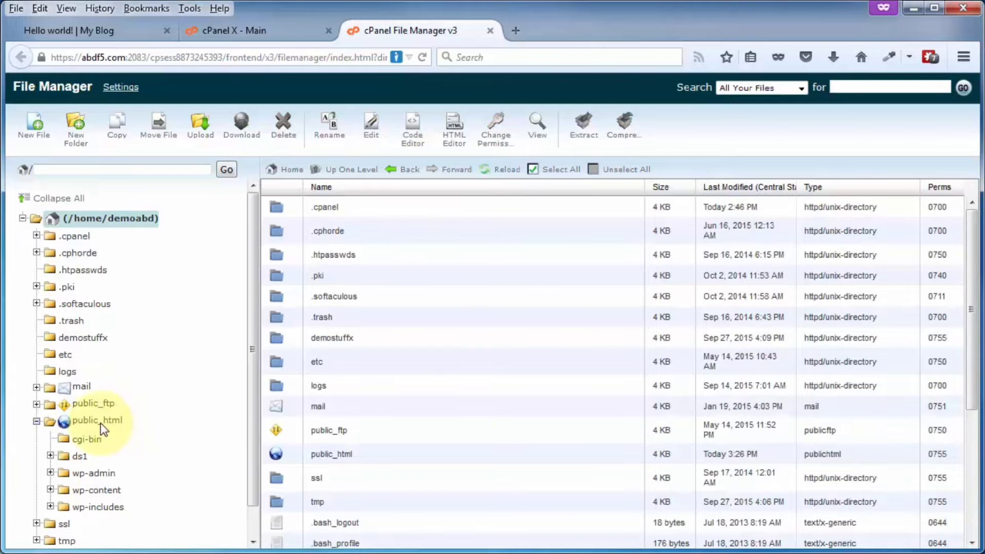
double_click(278, 454)
scroll(384, 418, "down", 5)
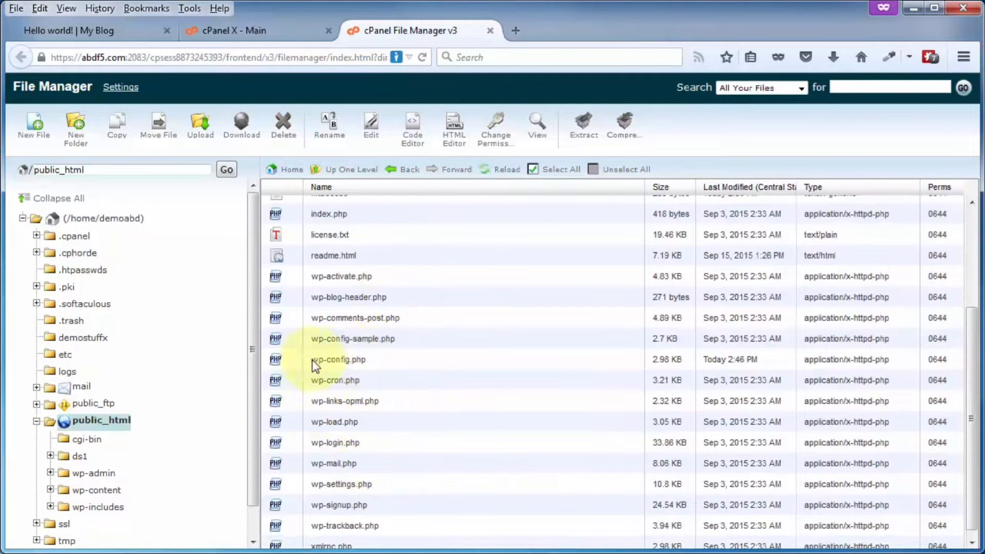
left_click(353, 360)
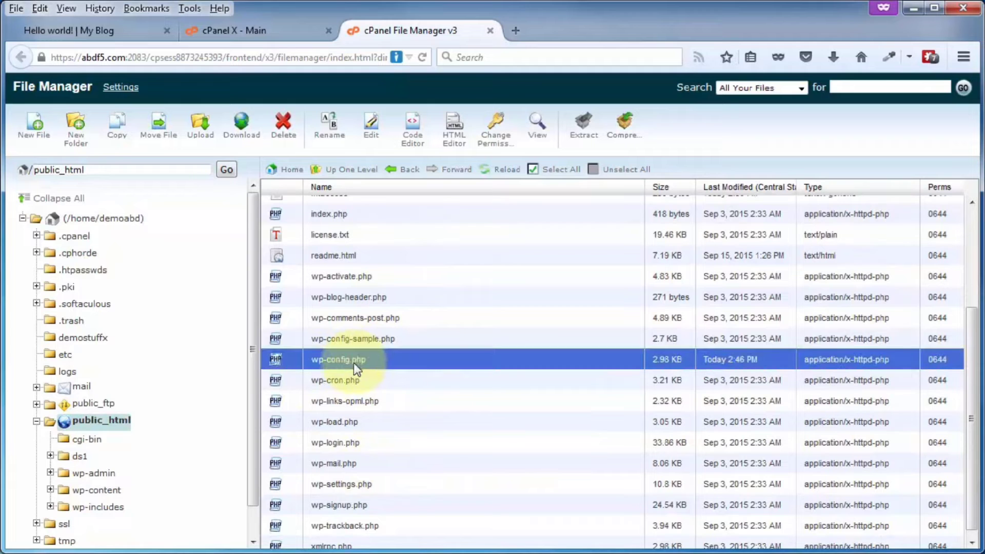
scroll(373, 398, "up", 3)
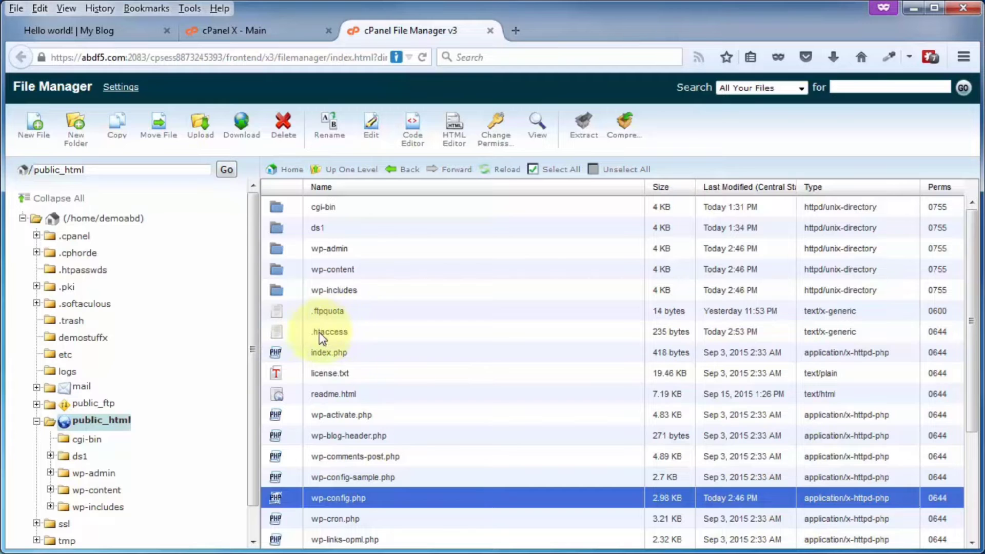
- Cancel a started New File, then bring up the context menu for .htaccess
left_click(34, 128)
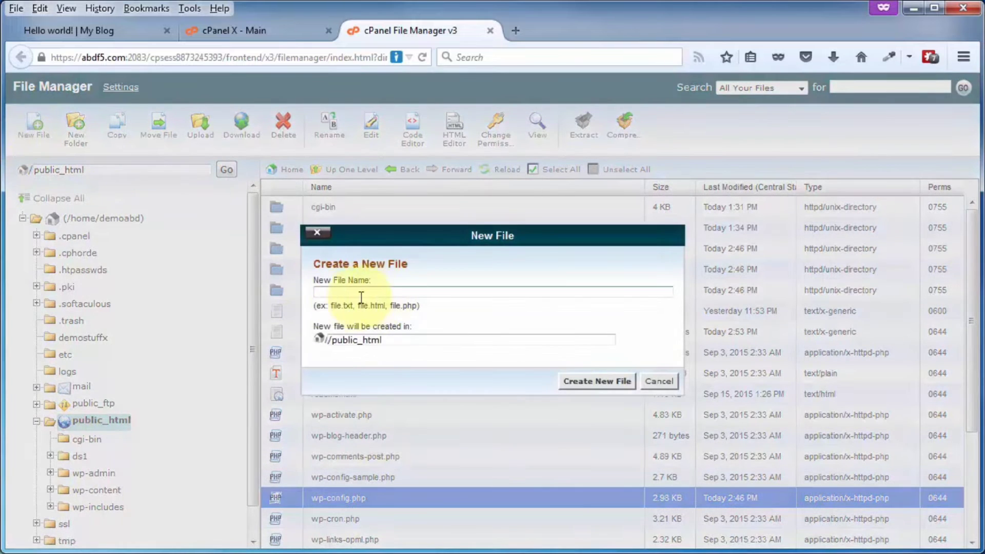
left_click(328, 291)
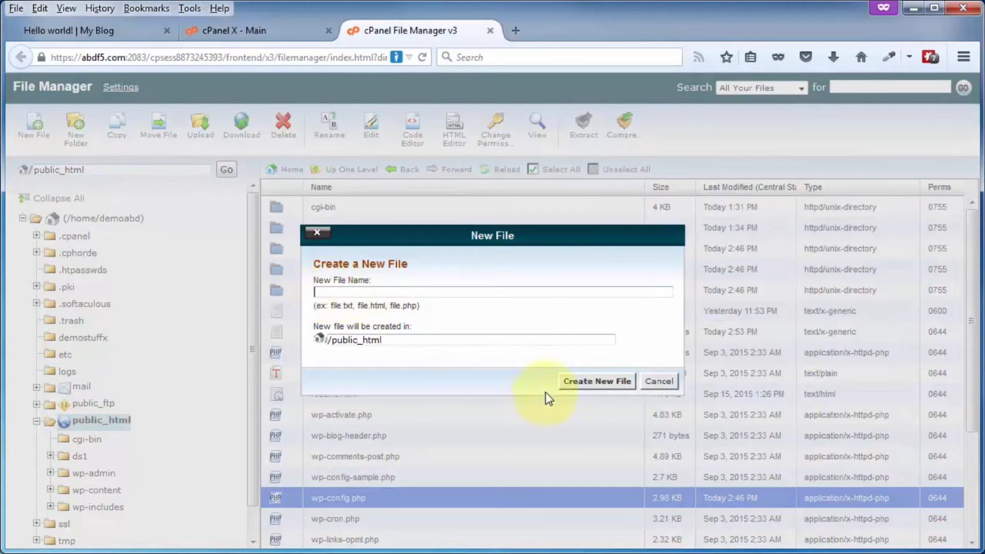
left_click(650, 383)
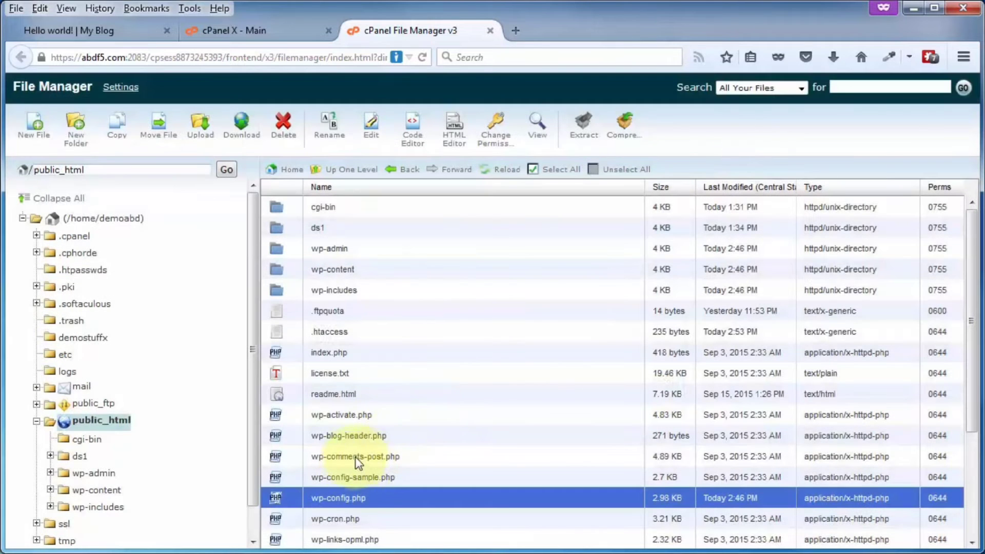
left_click(390, 333)
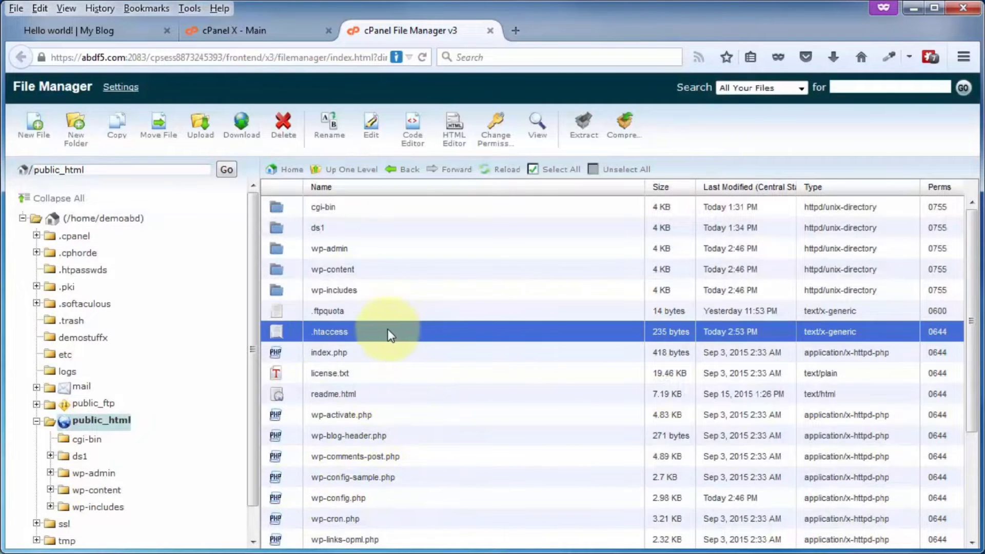
right_click(291, 330)
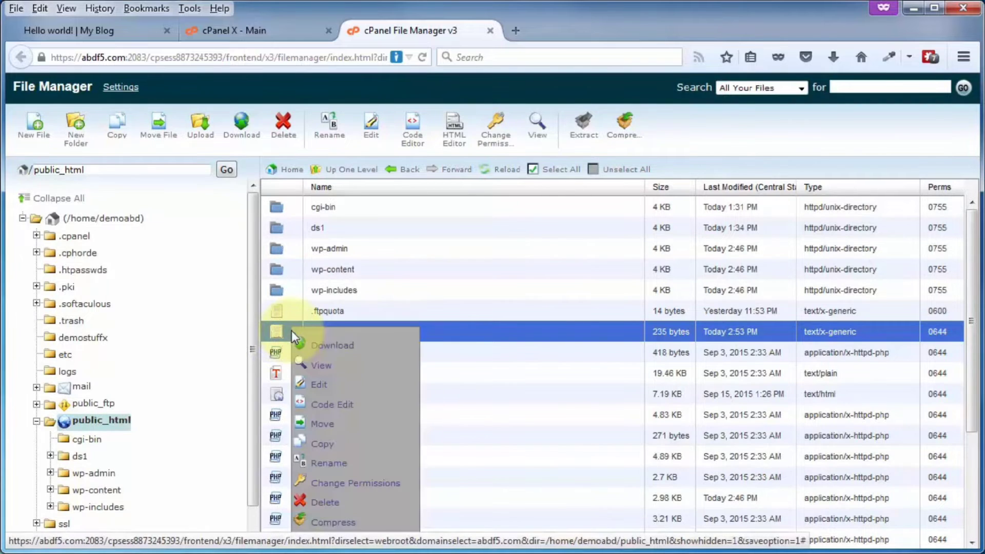
- Paste a <files wp-config.php> deny-from-all block above the WordPress rules in .htaccess, then save and close
left_click(320, 387)
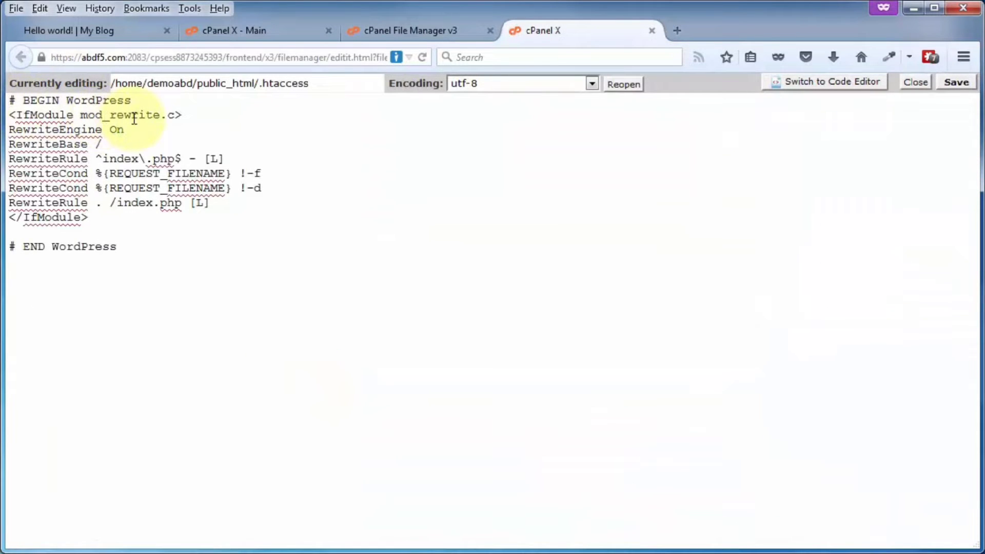
key("Return")
key("Return")
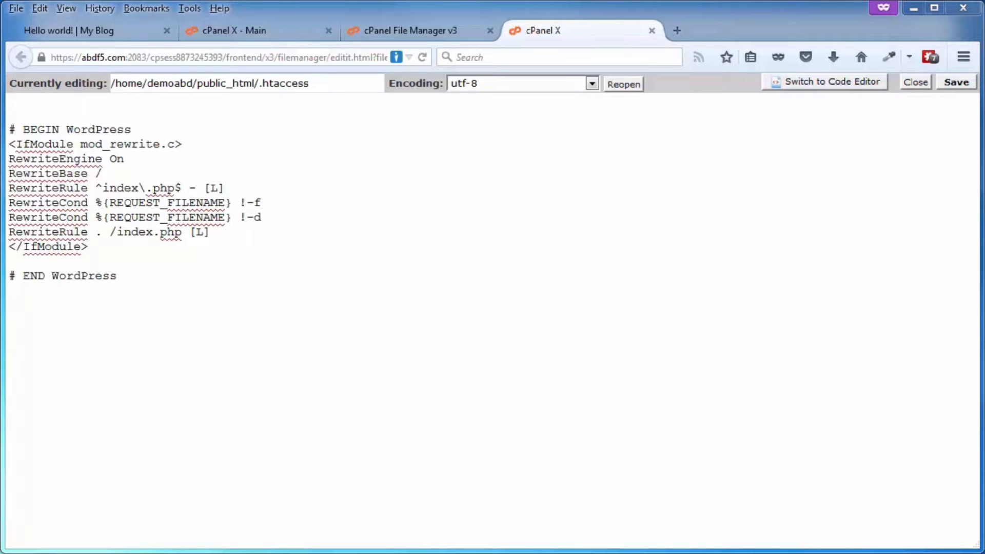
right_click(18, 105)
left_click(76, 171)
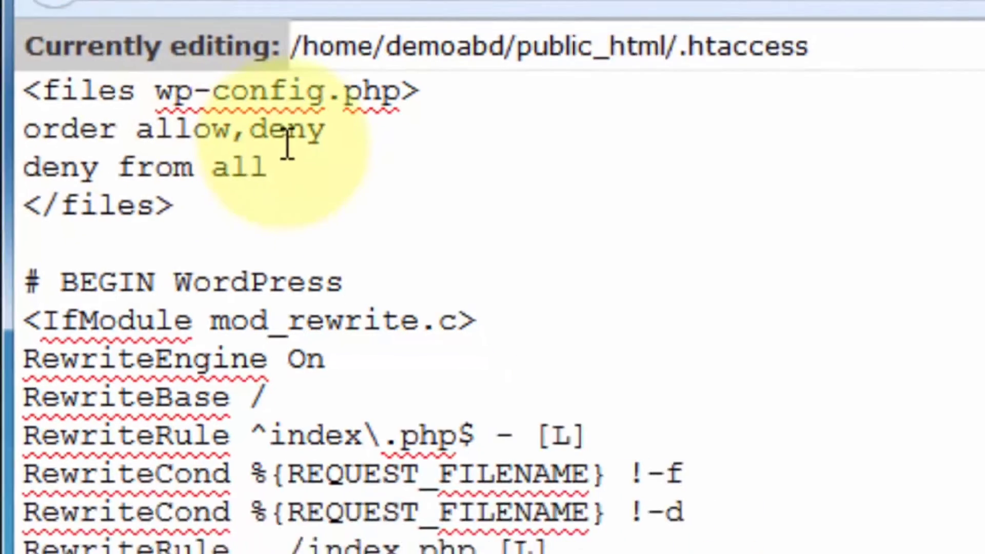
left_click(952, 83)
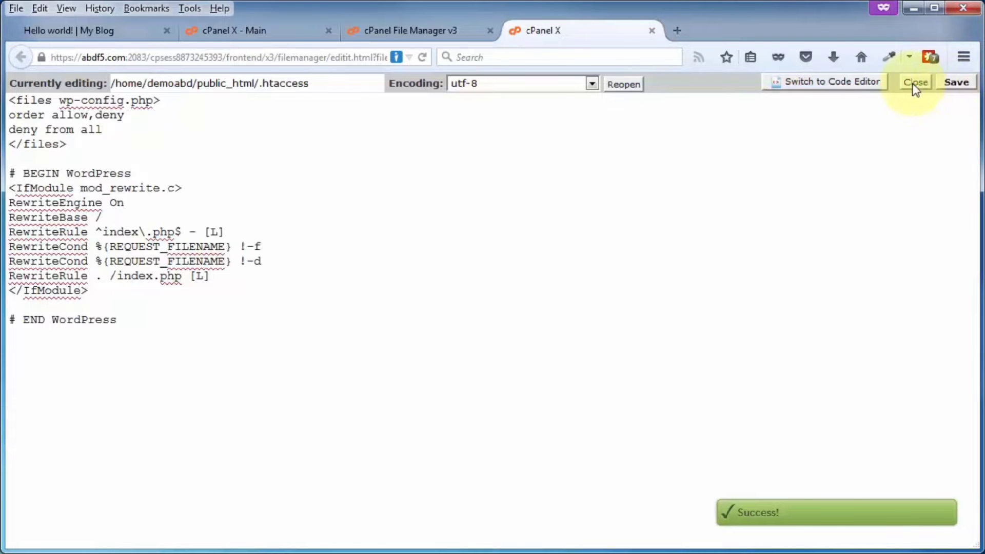
left_click(912, 84)
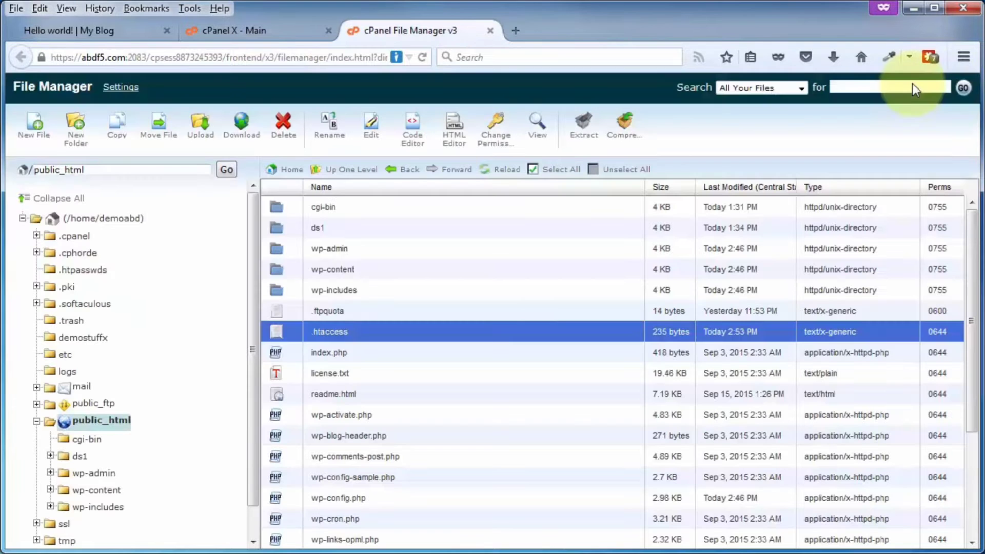
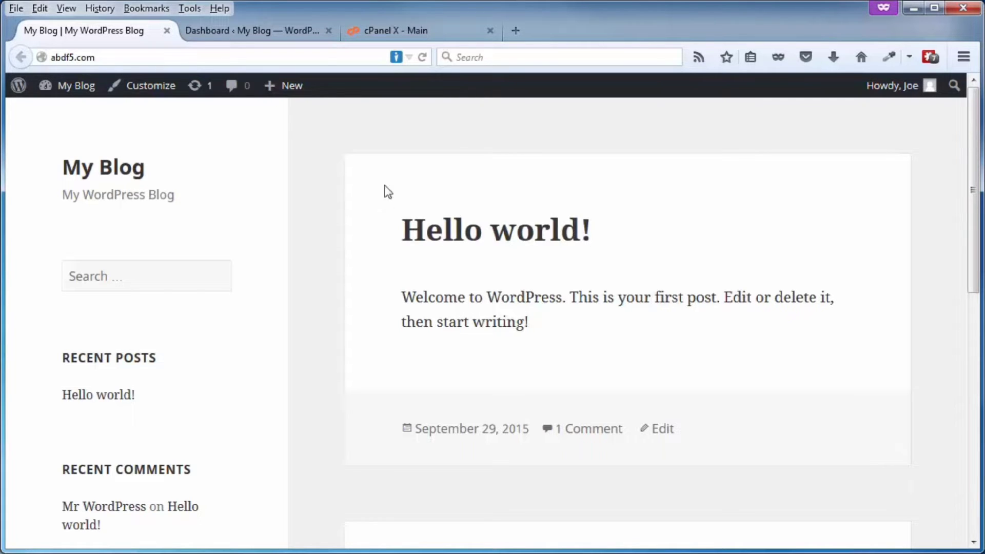
- From the Dashboard, open Users > Add New, and open the Users list in a new tab
left_click(232, 32)
mouse_move(42, 384)
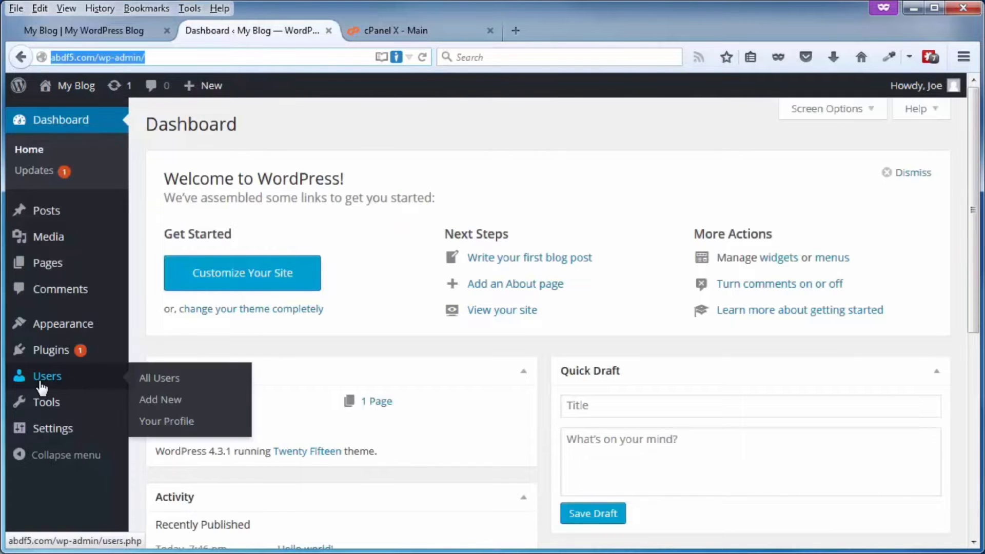
left_click(153, 405)
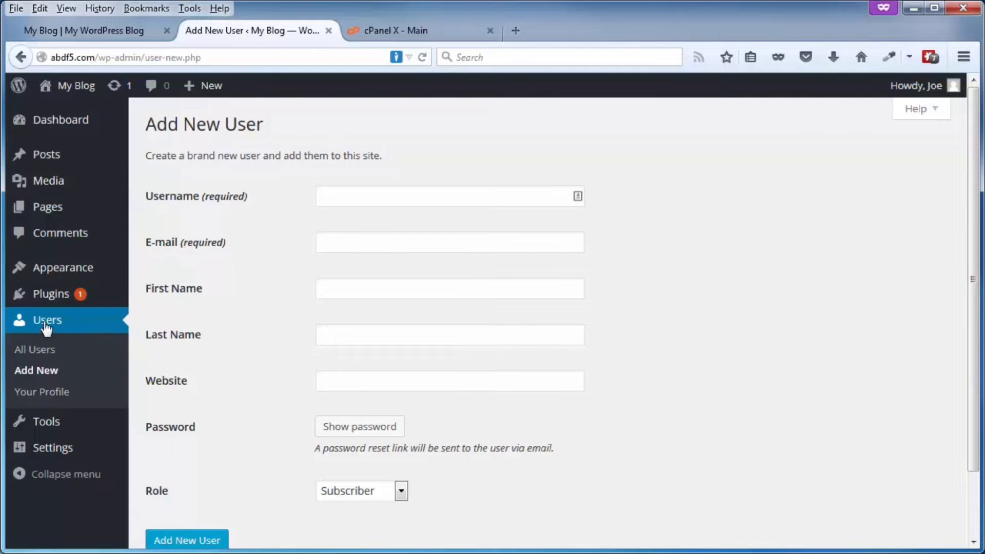
right_click(67, 322)
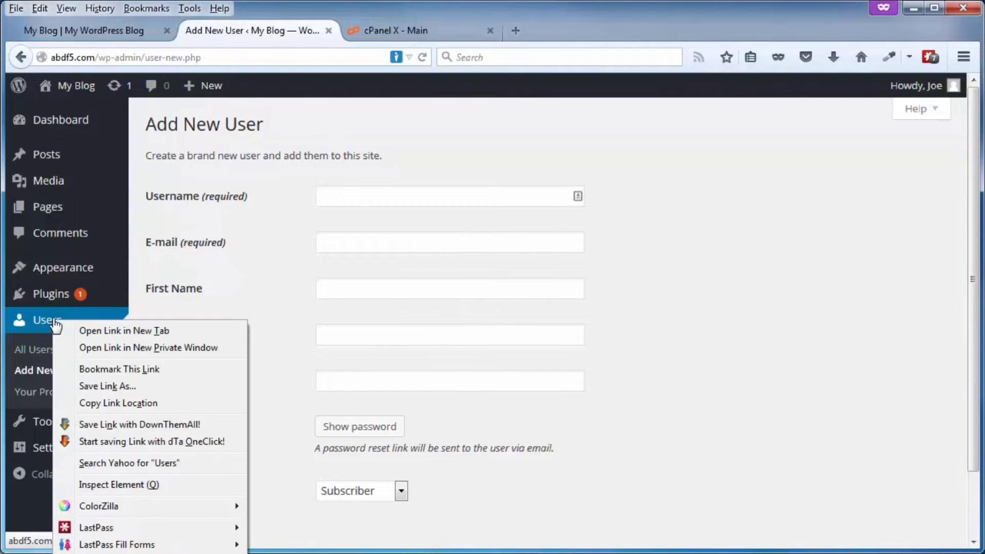
left_click(94, 332)
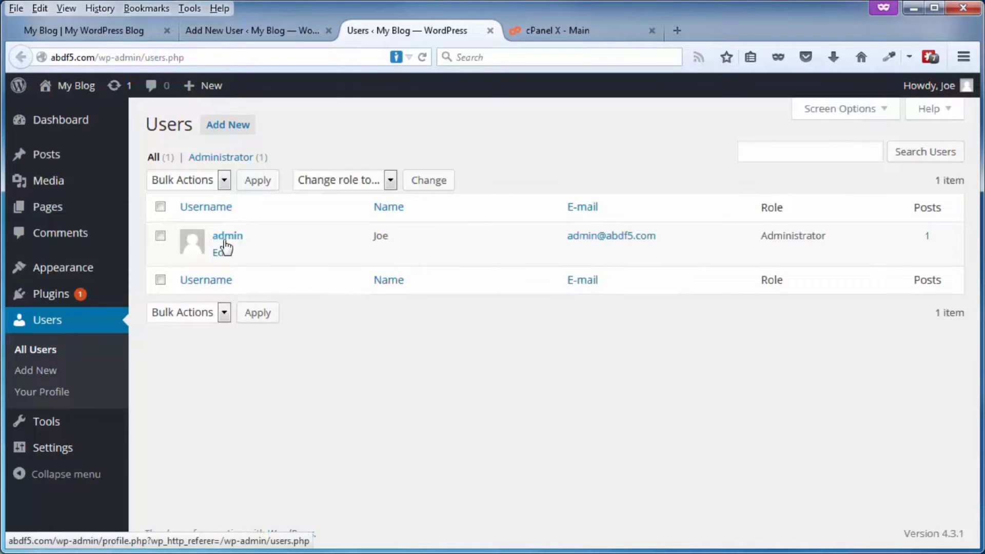
- Browse the wp_users table of demoabd_wp533 in phpMyAdmin, then return to the Add New User form
left_click(580, 37)
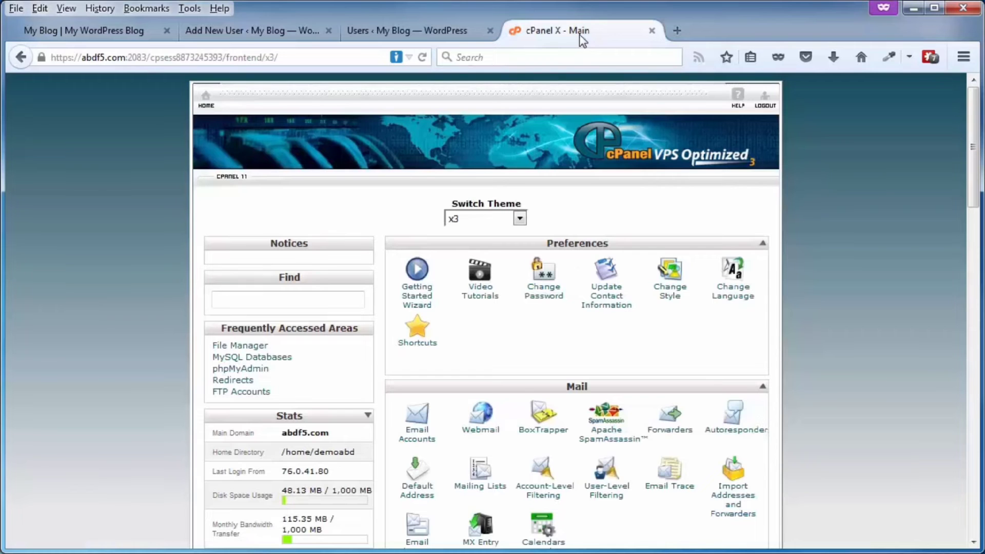
scroll(556, 270, "down", 8)
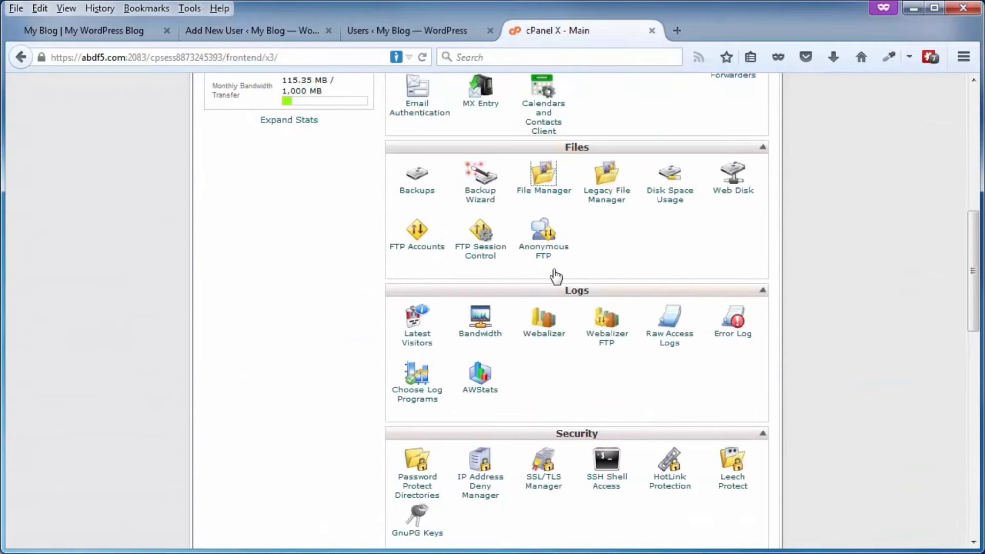
scroll(556, 277, "down", 8)
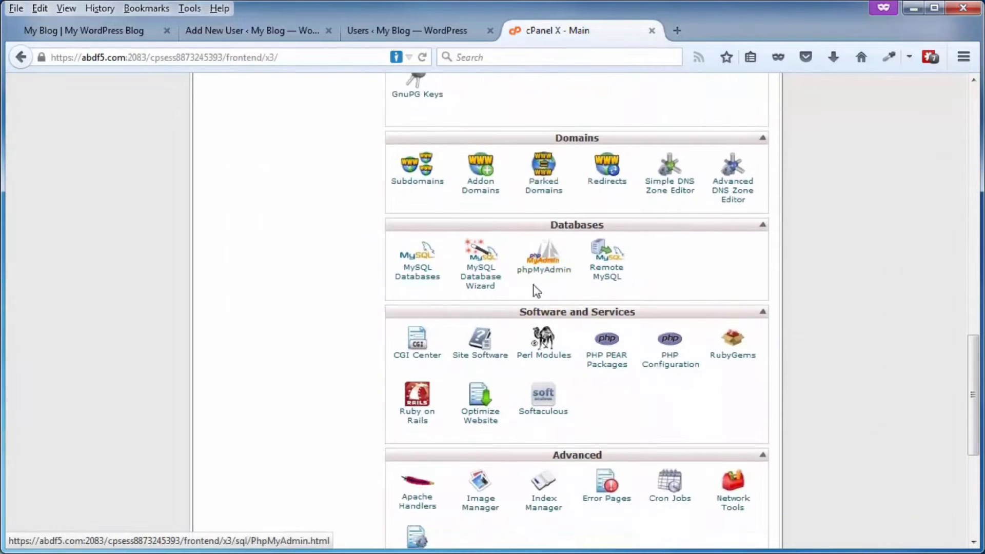
left_click(536, 291)
left_click(97, 178)
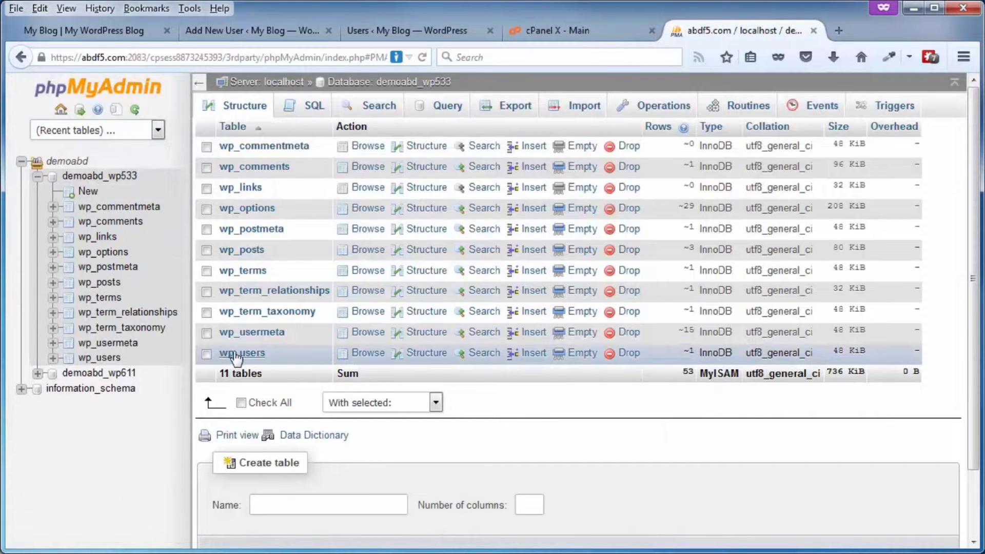
left_click(236, 355)
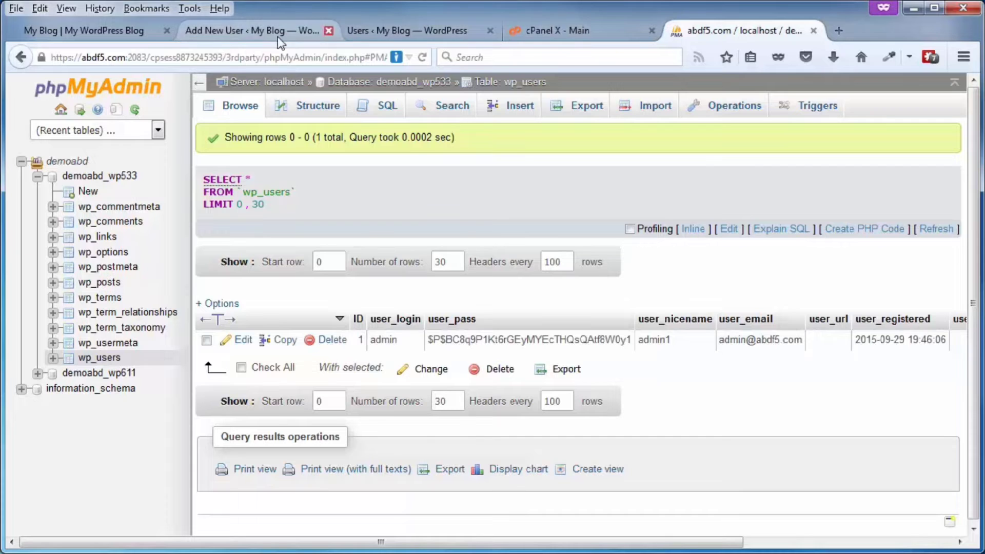
left_click(253, 35)
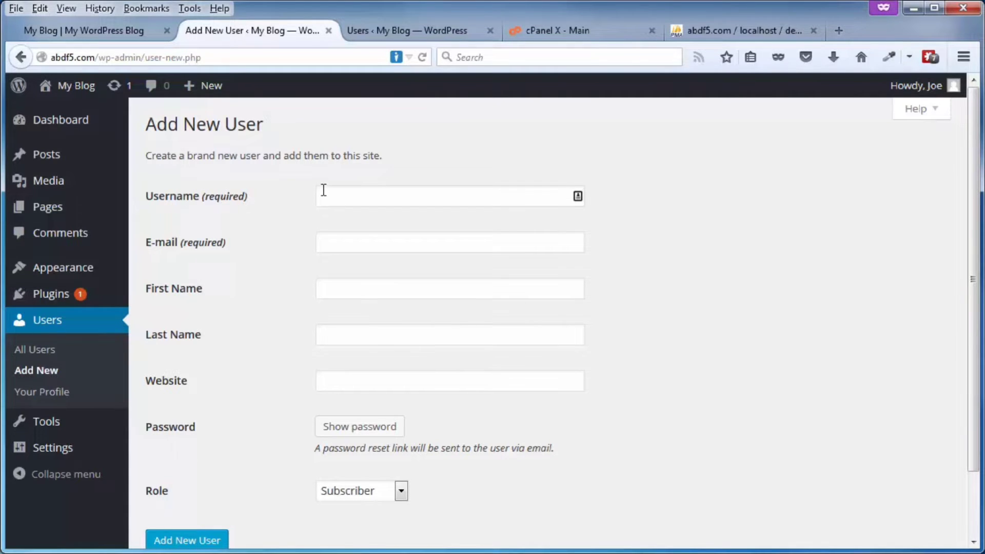
- Fill in the new user's username and details and set the role to Administrator
type("jones")
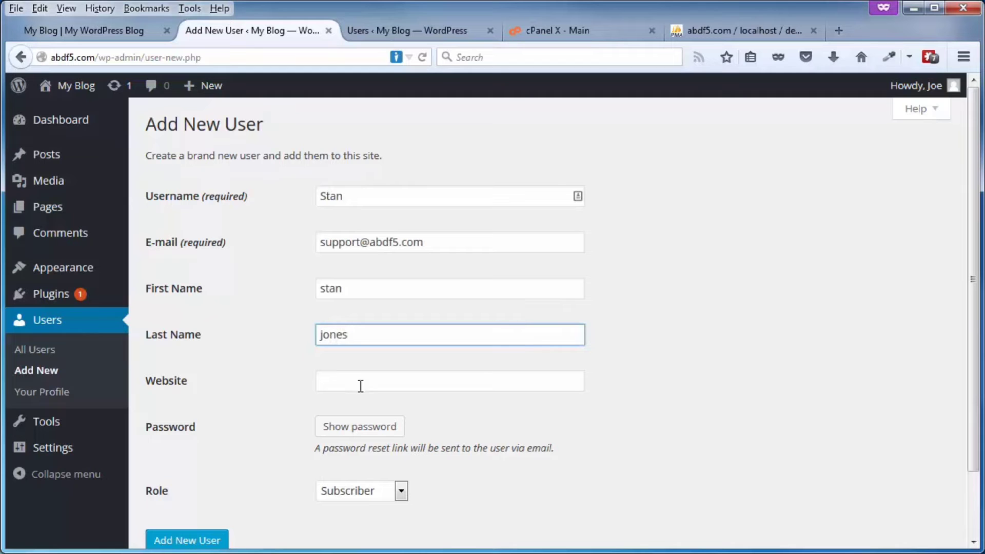
scroll(401, 425, "down", 3)
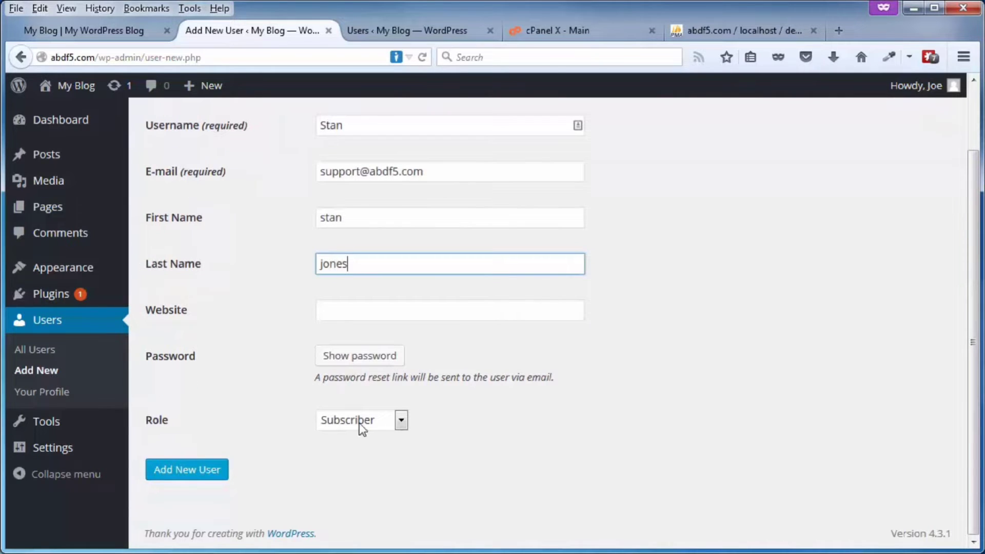
left_click(401, 420)
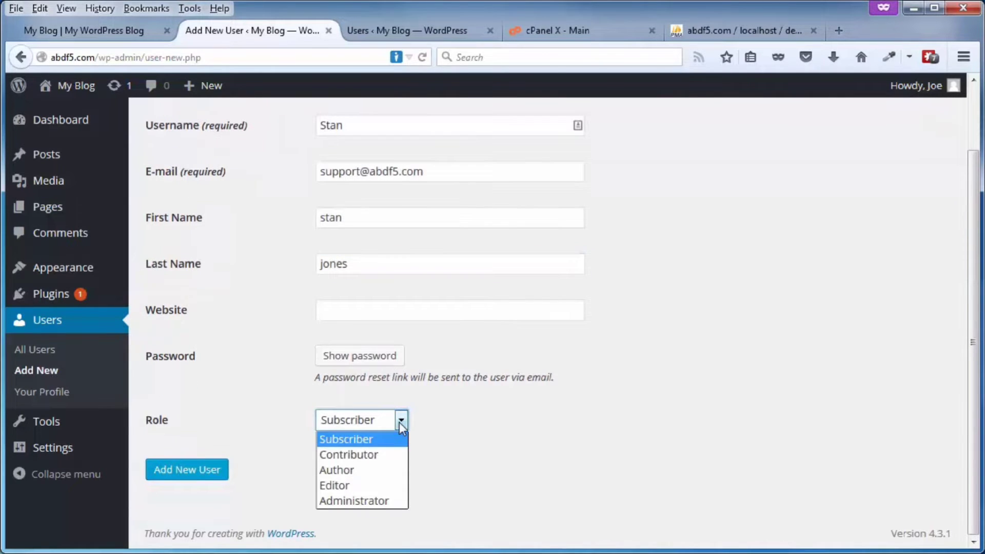
left_click(344, 502)
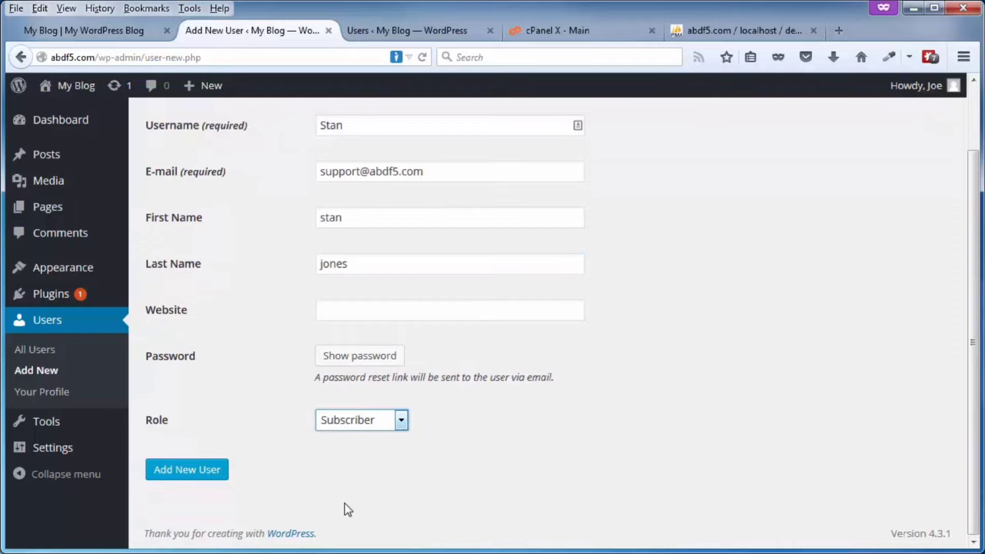
- Generate a strong password for the new user and copy it to the clipboard
left_click(354, 362)
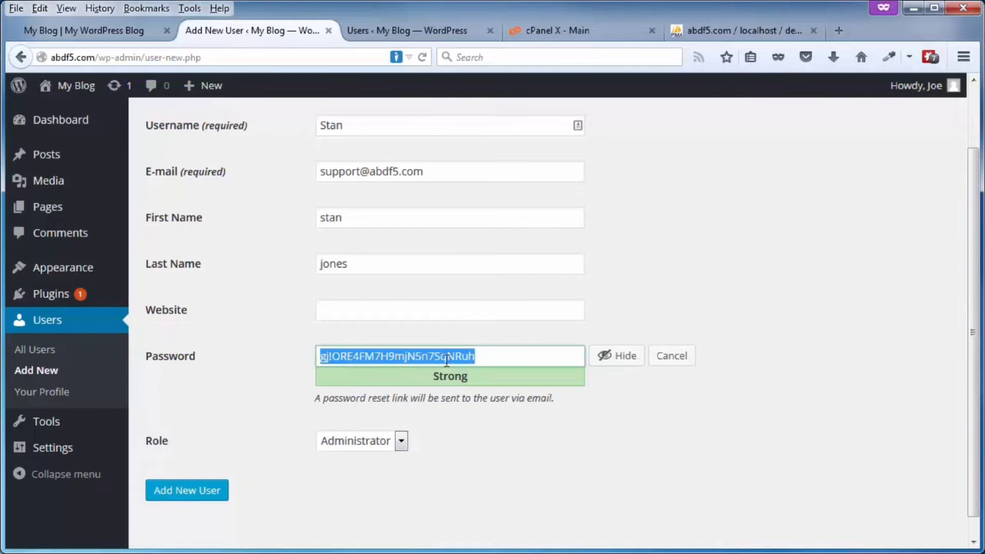
right_click(422, 355)
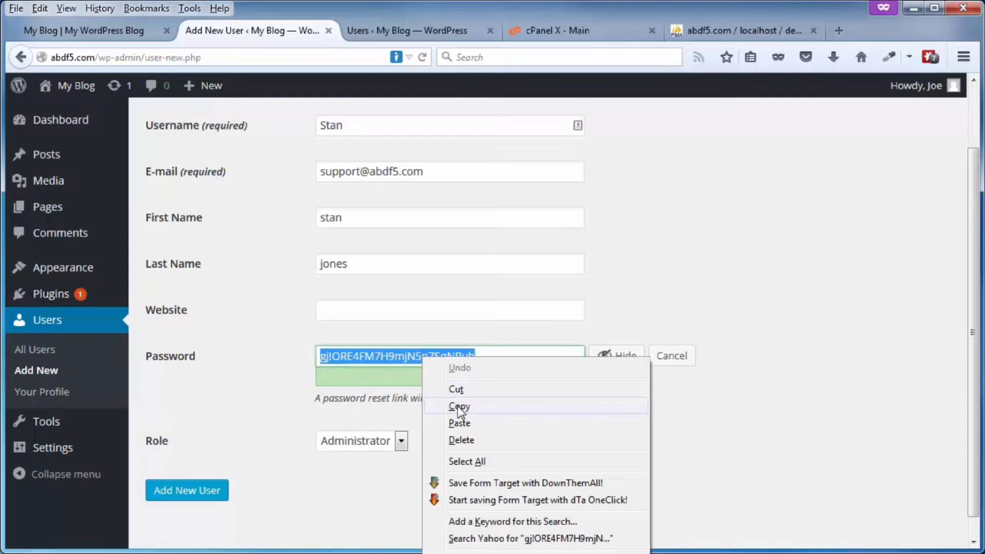
left_click(459, 406)
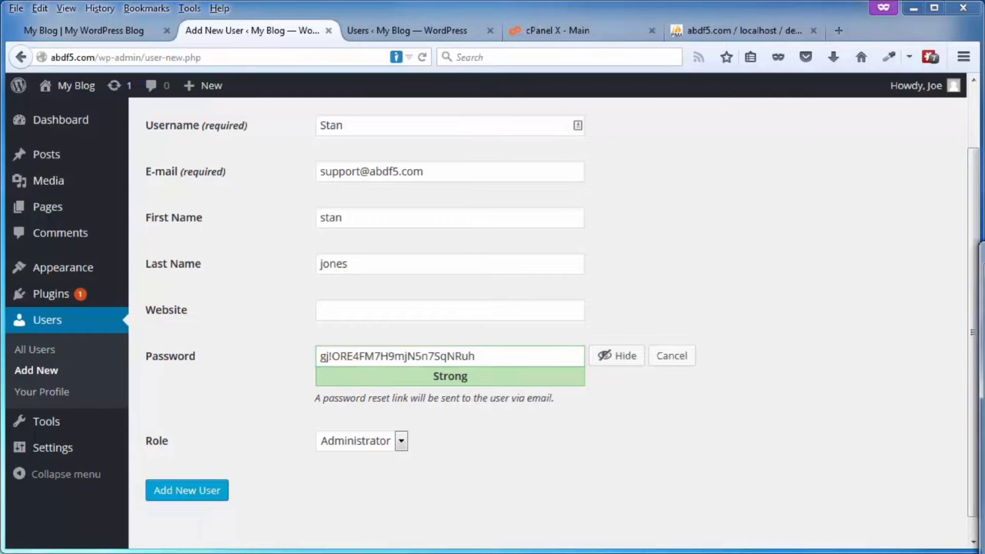
left_click_drag(984, 164, 721, 138)
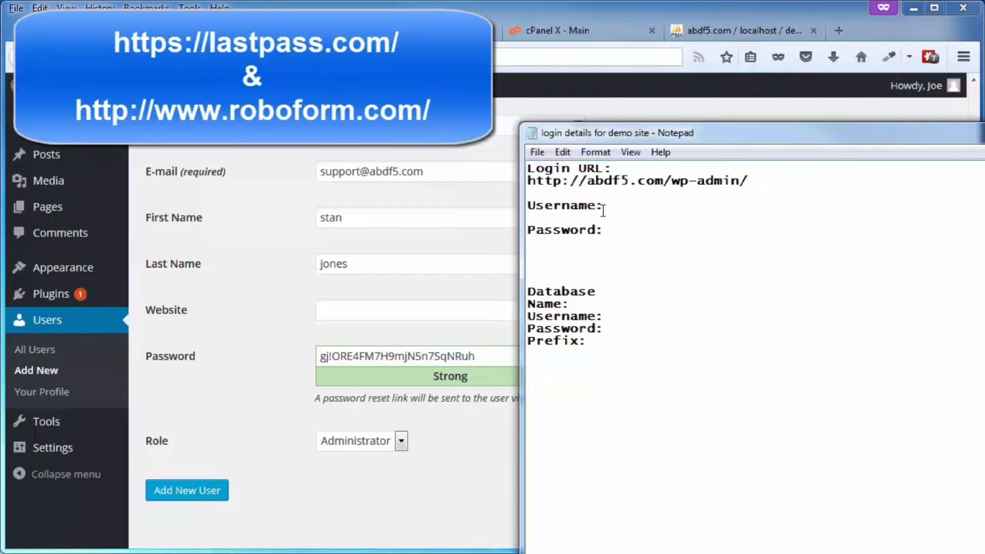
- Paste the generated password and type the new username into the Notepad login notes
left_click(615, 206)
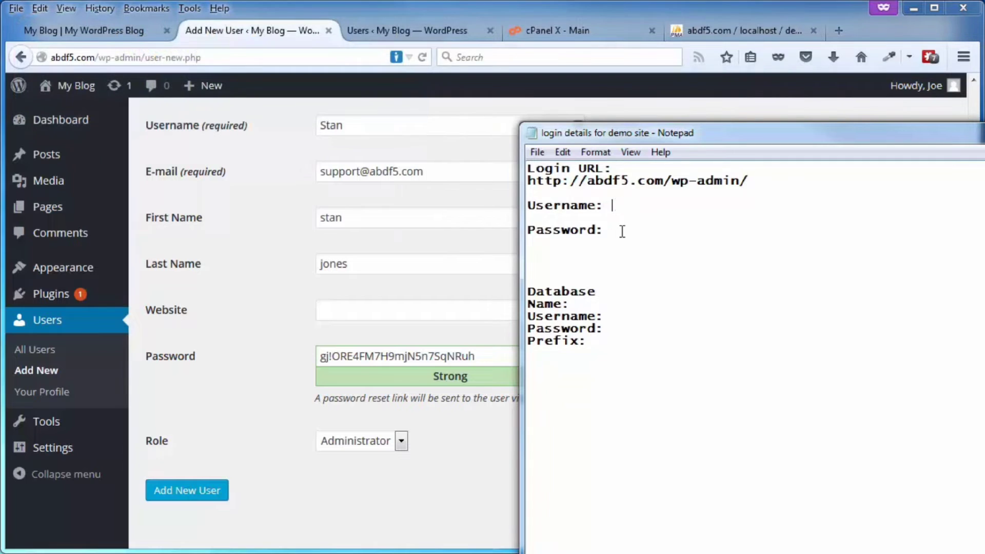
left_click(622, 230)
key("ctrl+v")
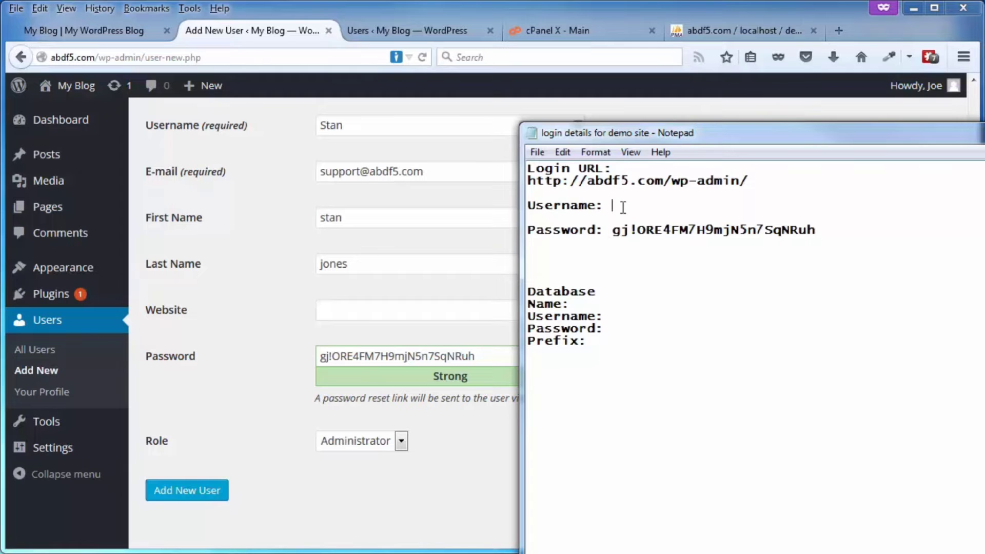
type("Stan")
left_click_drag(725, 136, 984, 171)
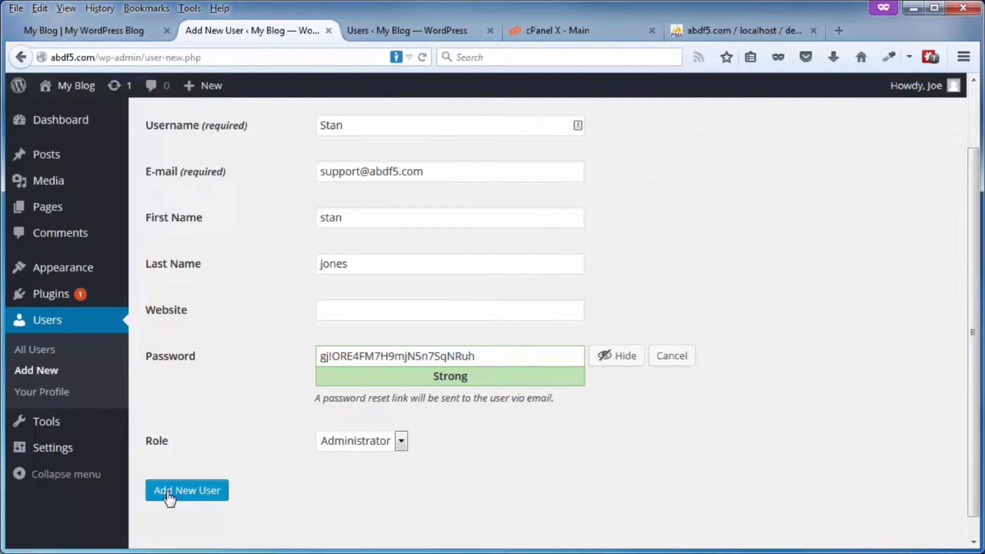
- Create the new Administrator account and log out of the original admin
left_click(170, 492)
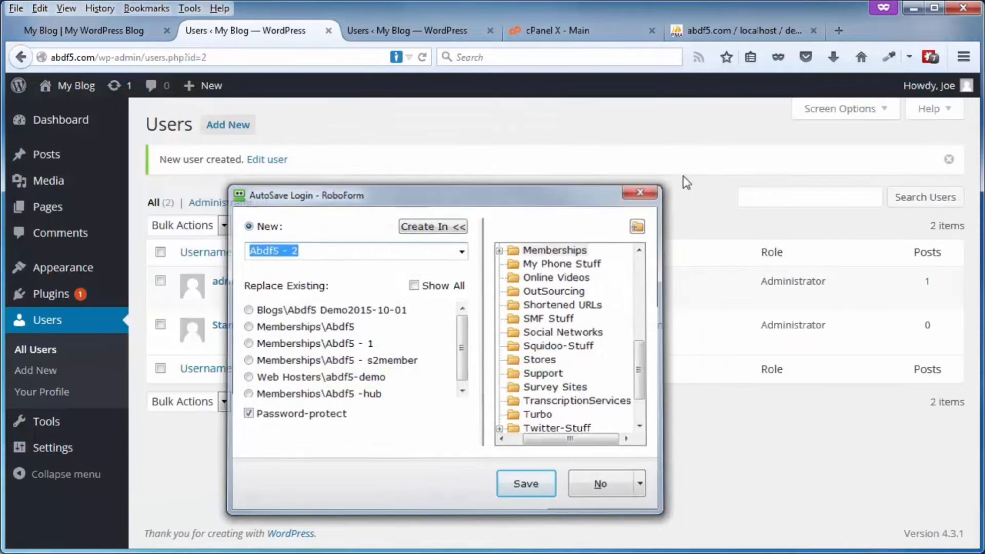
left_click(644, 190)
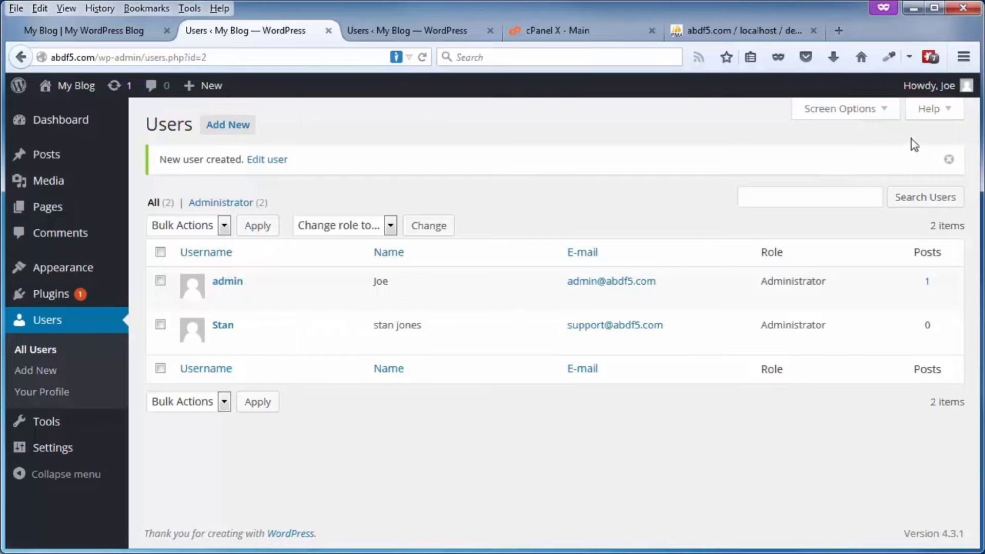
mouse_move(939, 85)
left_click(865, 174)
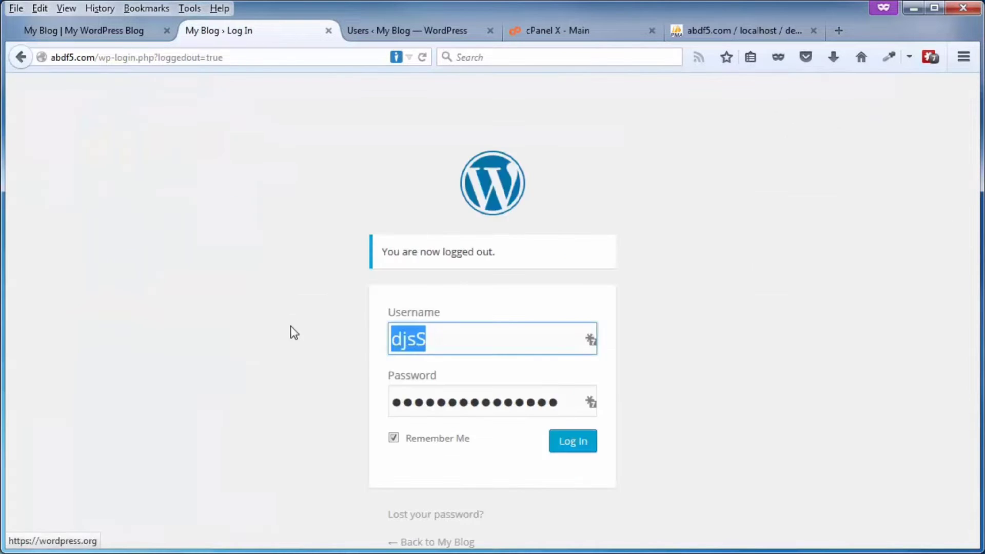
- Log back in as the new user using the password copied from the notes
type("Stan")
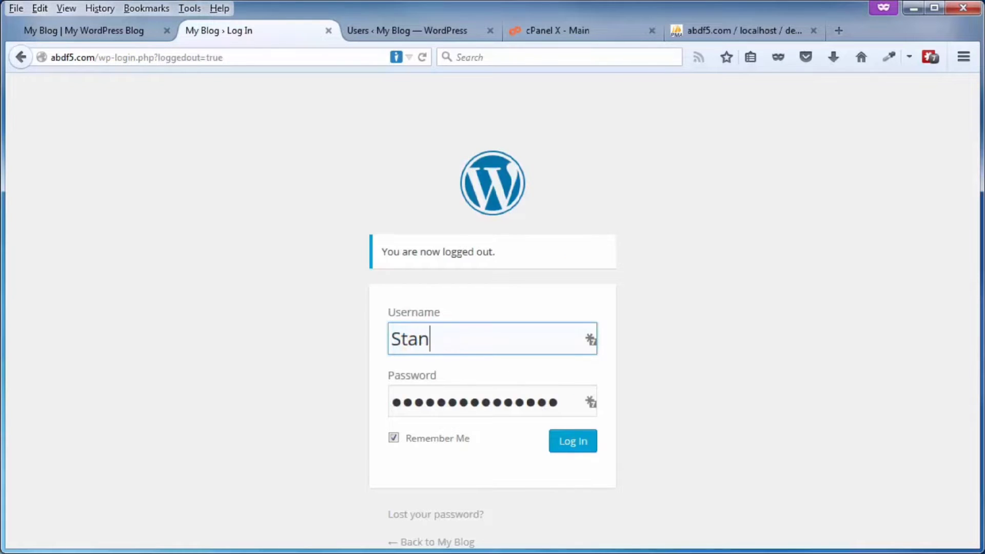
key("alt+Tab")
left_click_drag(673, 217, 877, 219)
key("ctrl+c")
key("alt+Tab")
key("Tab")
key("ctrl+v")
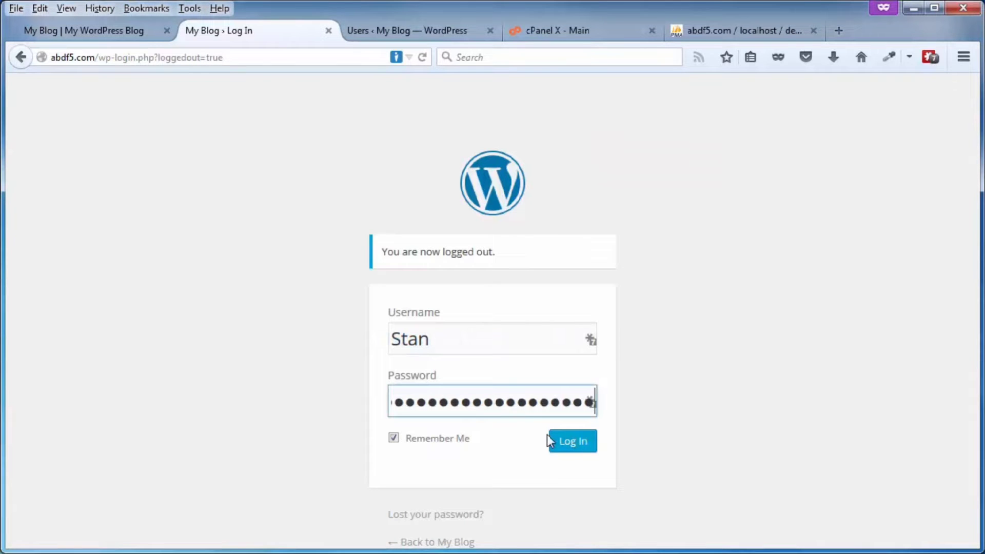
left_click(573, 443)
left_click(507, 482)
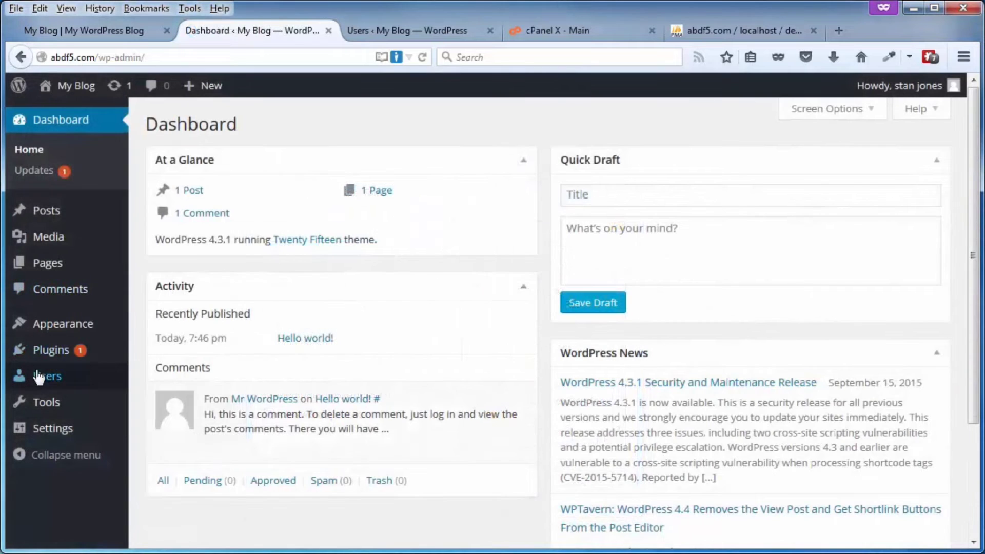
- Delete the original admin account, attributing its content to the new administrator
mouse_move(40, 379)
left_click(173, 381)
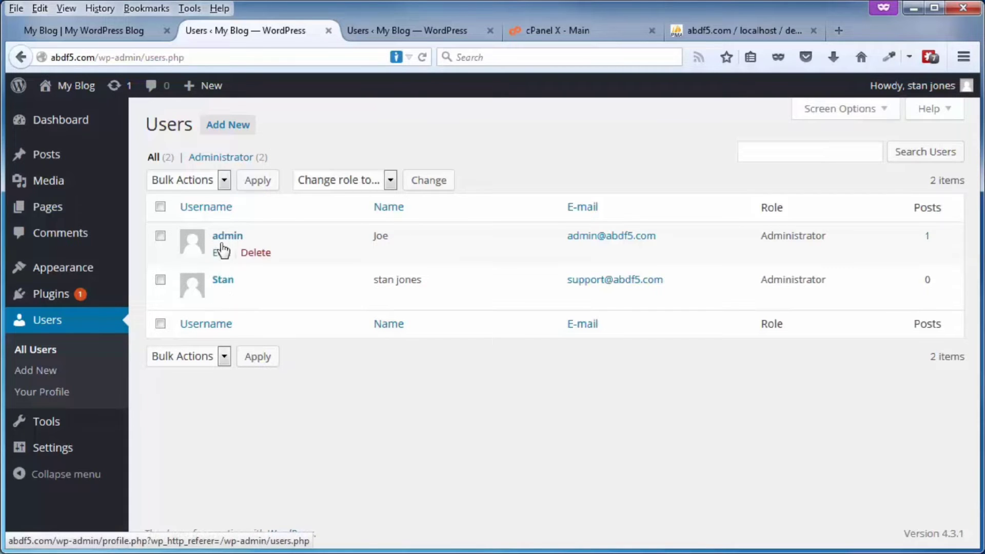
left_click(256, 253)
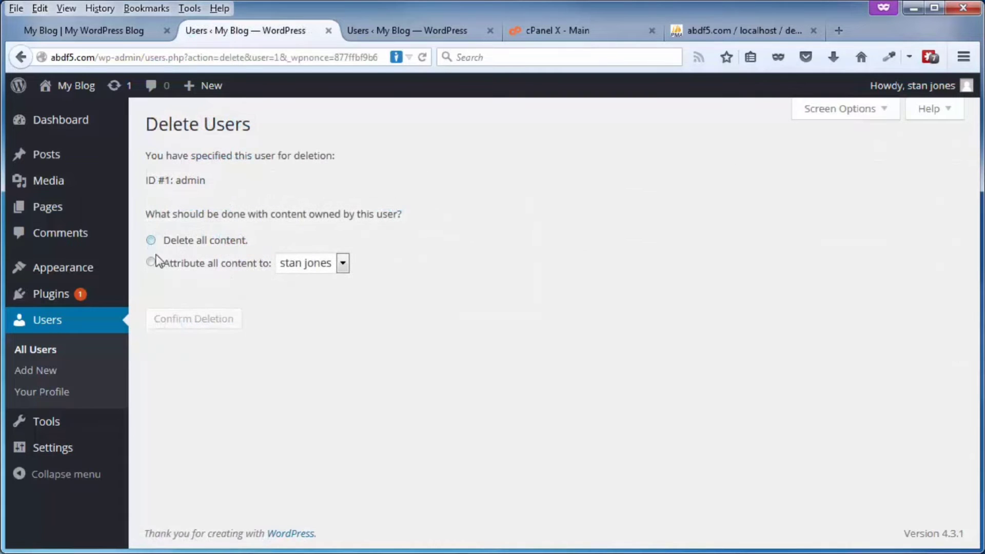
left_click(151, 262)
left_click(187, 324)
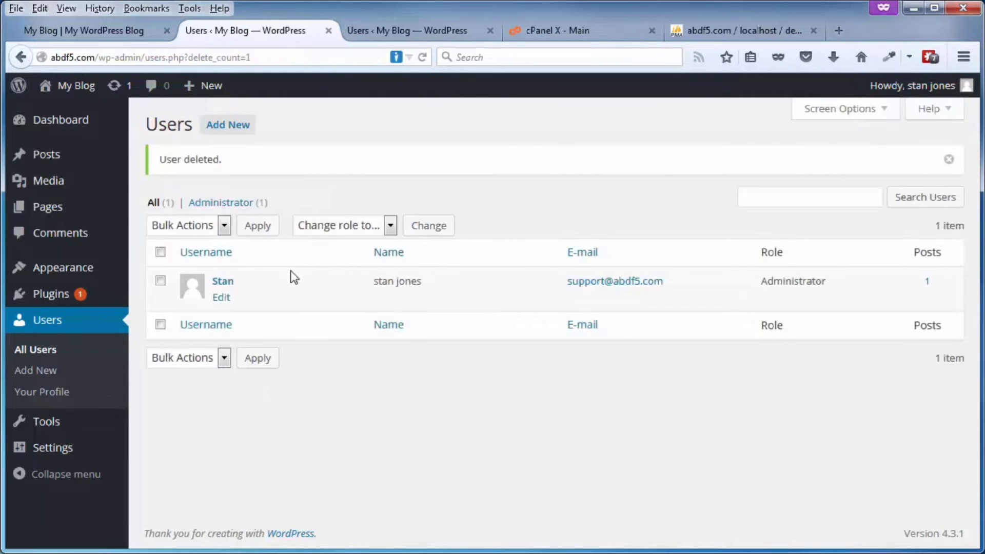
left_click(706, 34)
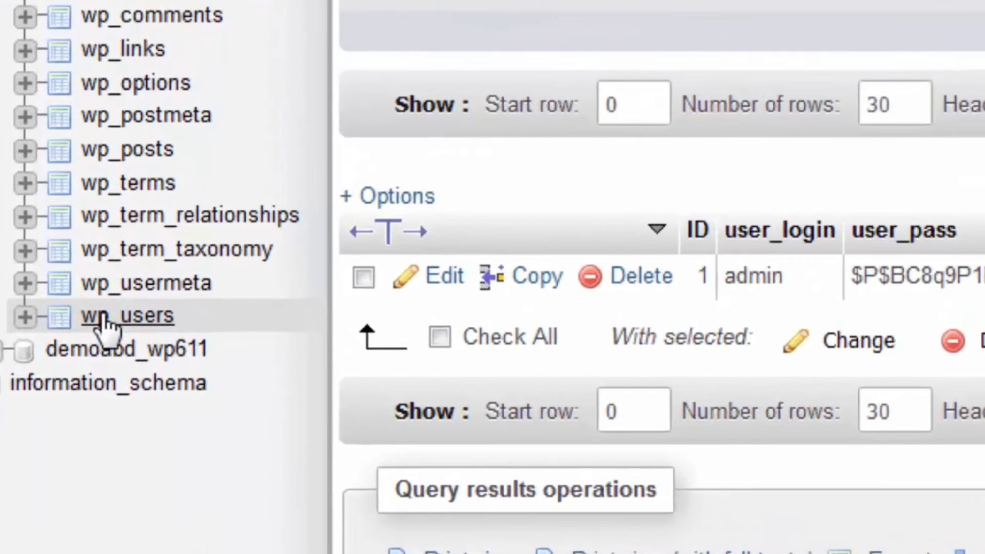
- Browse the wp_users table in phpMyAdmin to see the remaining account
left_click(87, 359)
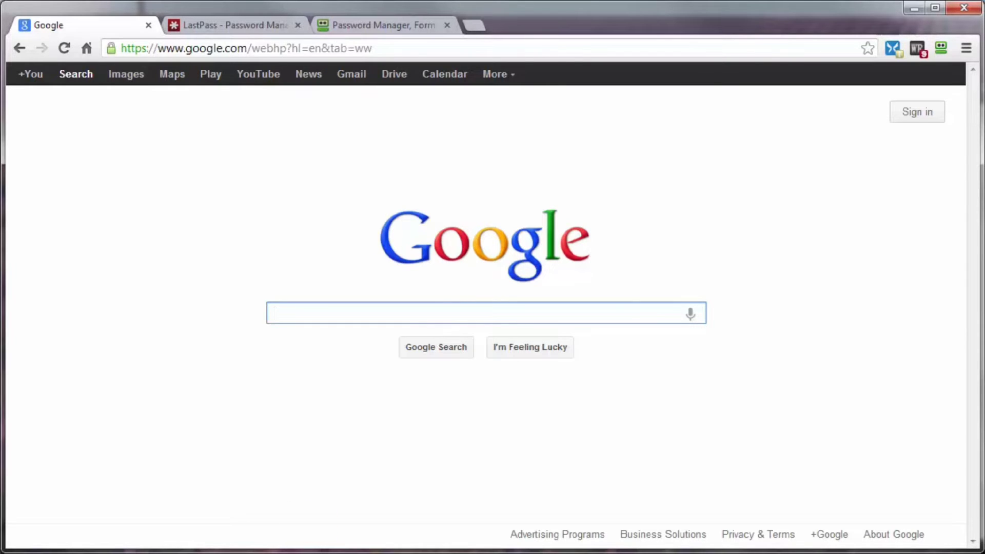
- Type a sample password of mixed-case letters, digits and symbols into a blank Notepad document
key("alt+Tab")
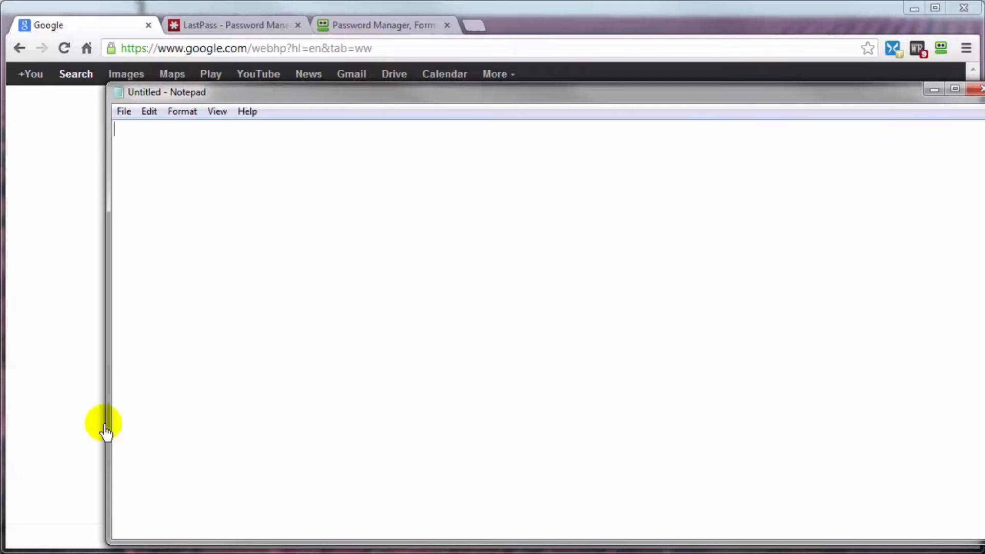
type("hdhfHJG")
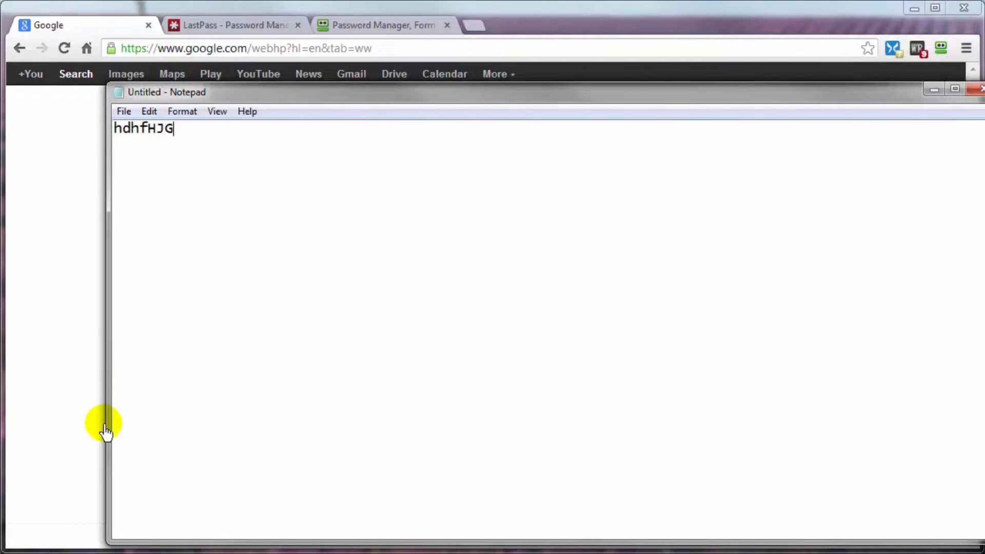
type("876&^%")
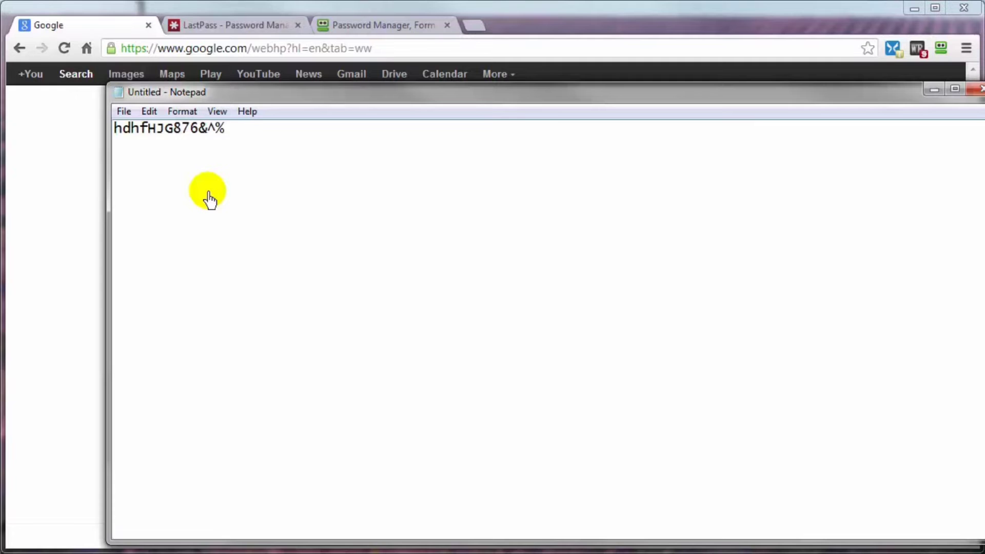
- Review the LastPass and RoboForm sites, then search Google videos for 'how to use lastpass'
left_click(199, 25)
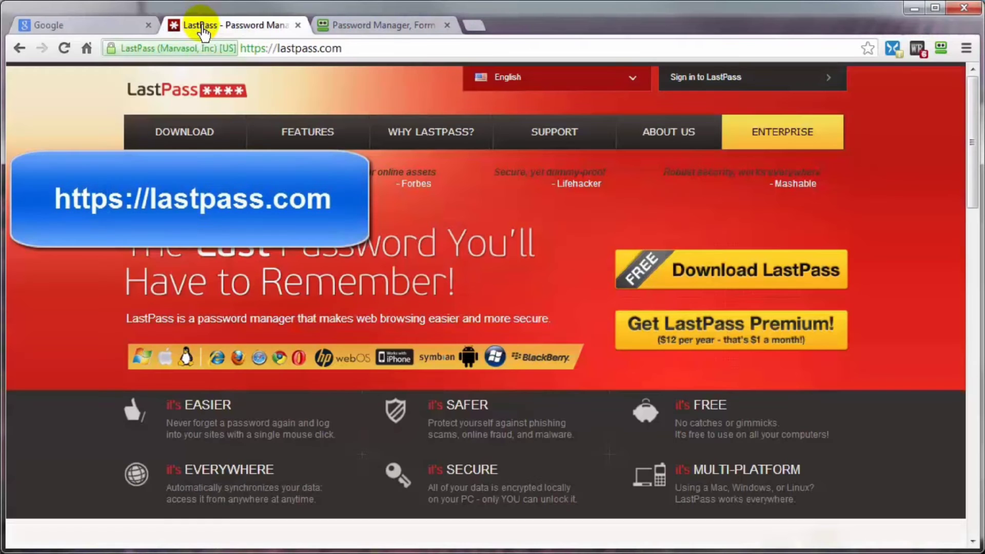
left_click(373, 25)
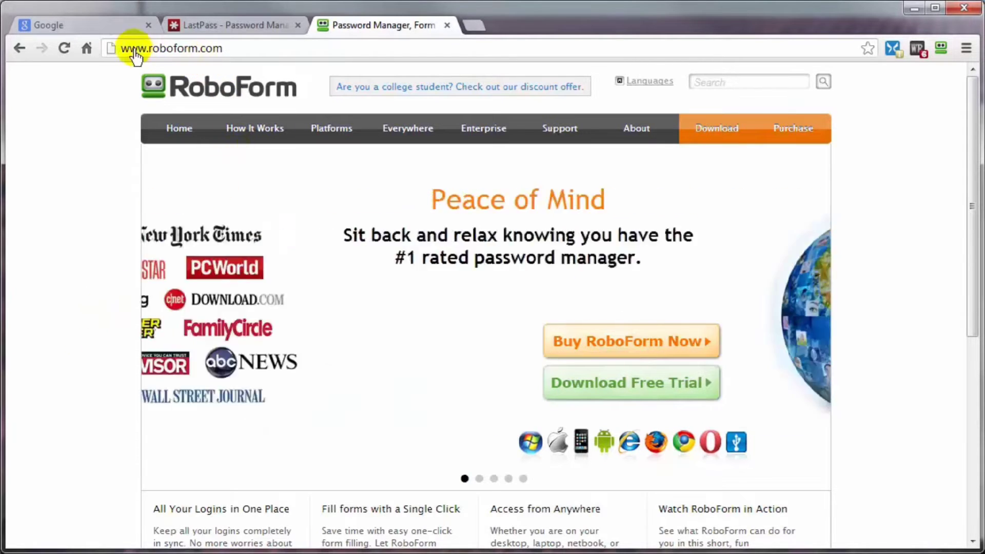
left_click(98, 27)
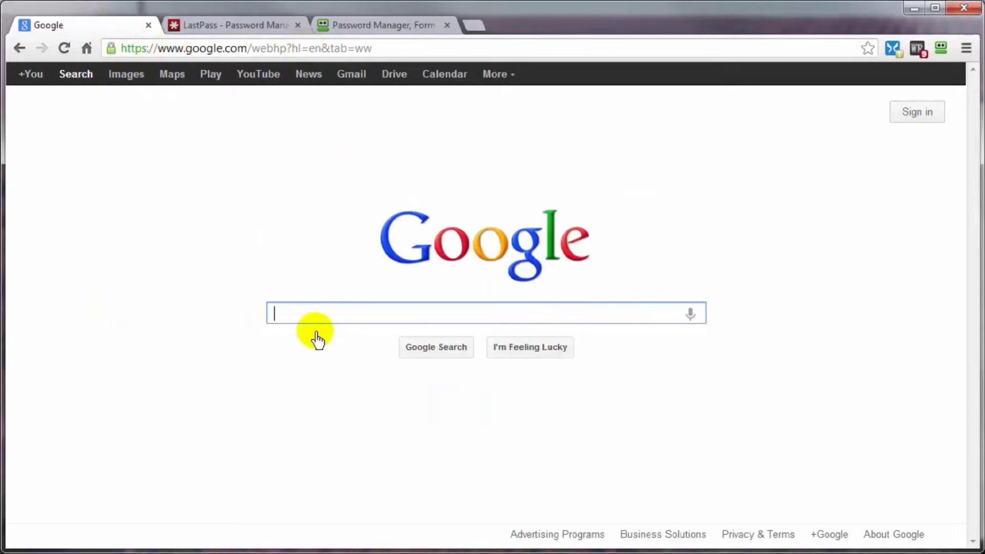
type("how ")
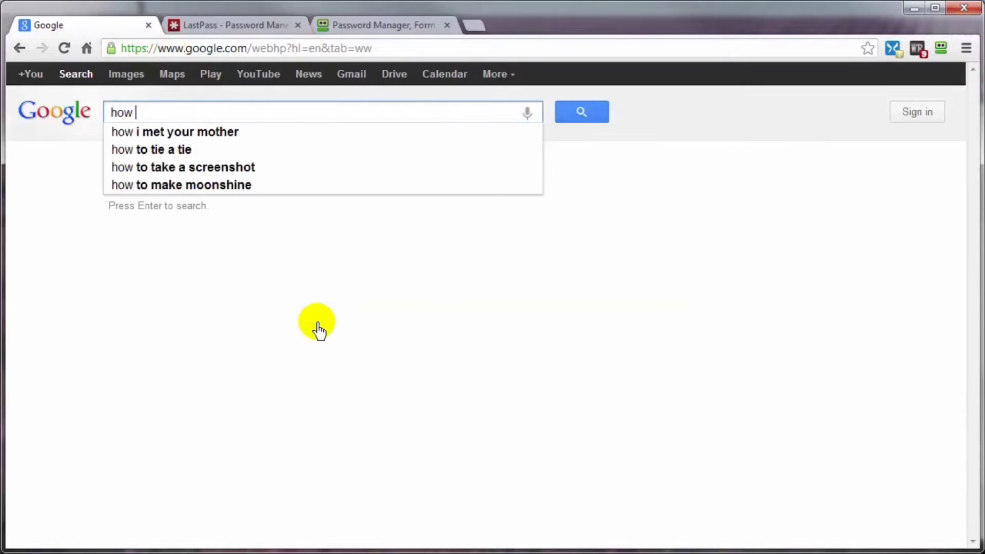
type("to use")
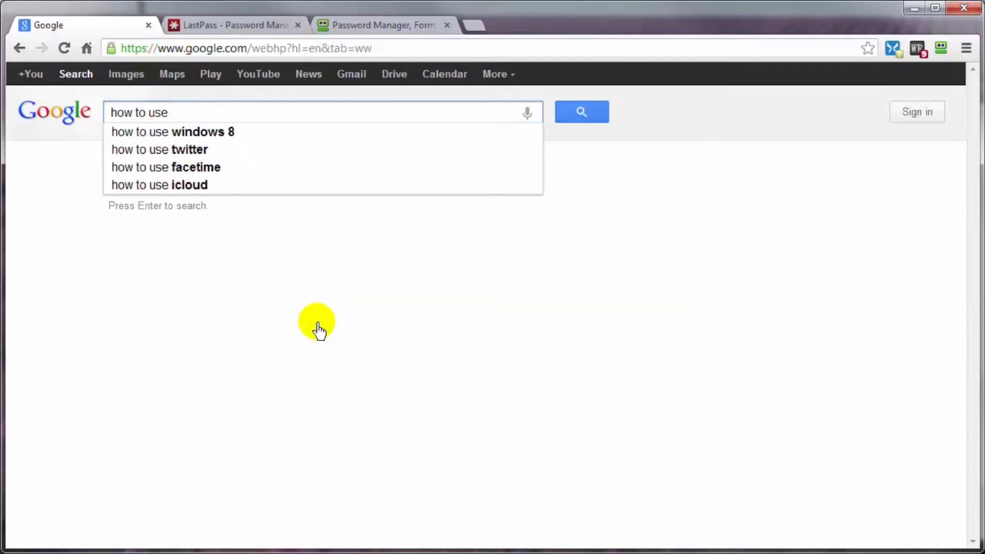
type(" lastpass")
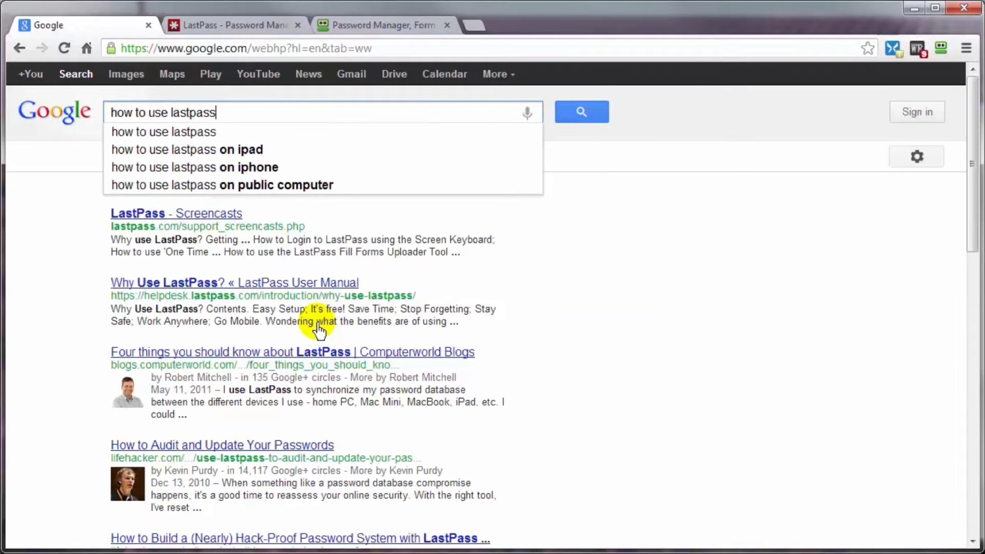
key("Return")
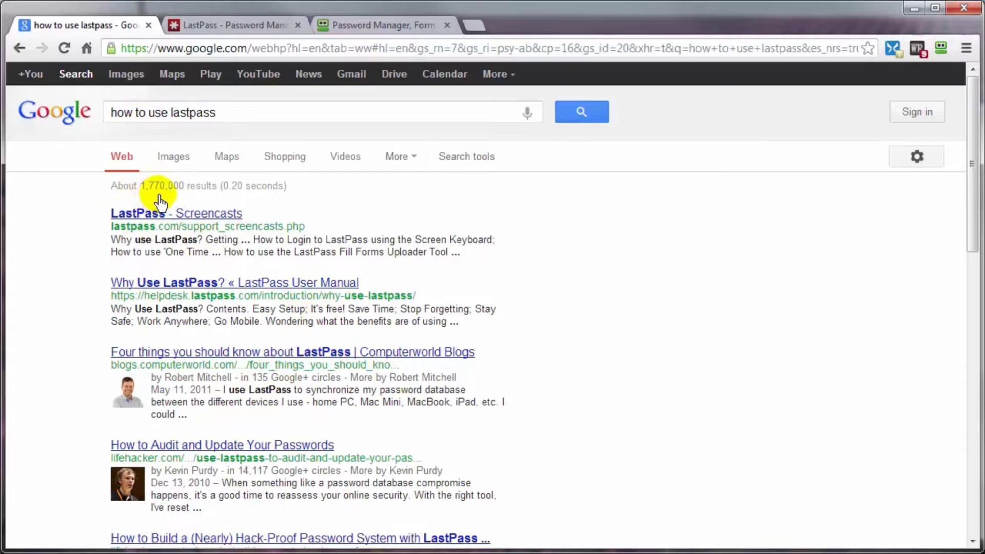
left_click(349, 165)
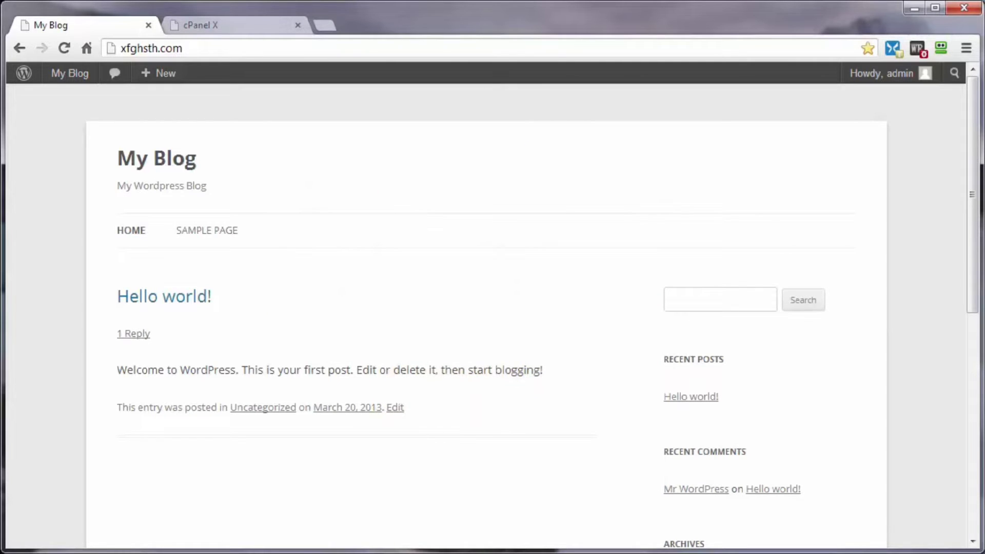
- Open the blog's Sample Page on the front end
left_click(219, 32)
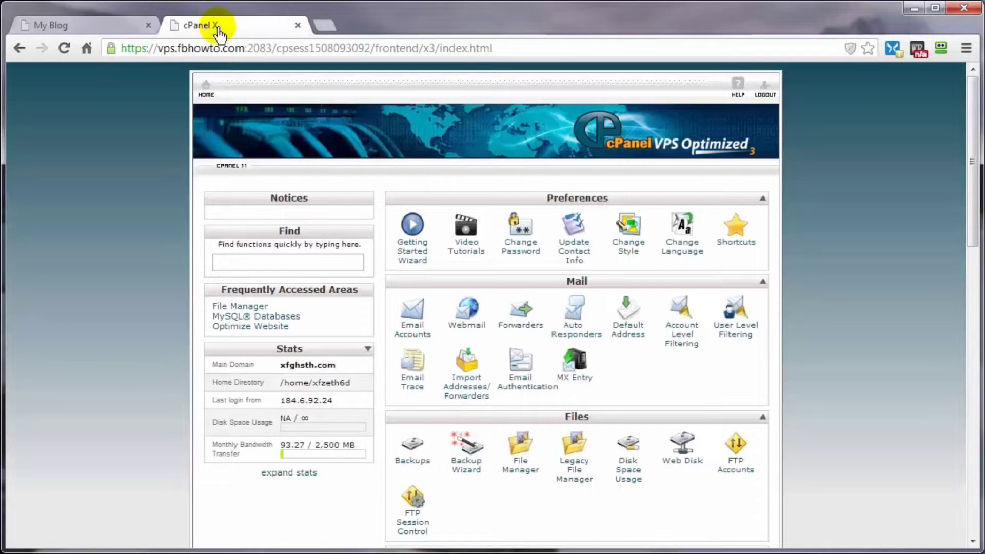
left_click(95, 28)
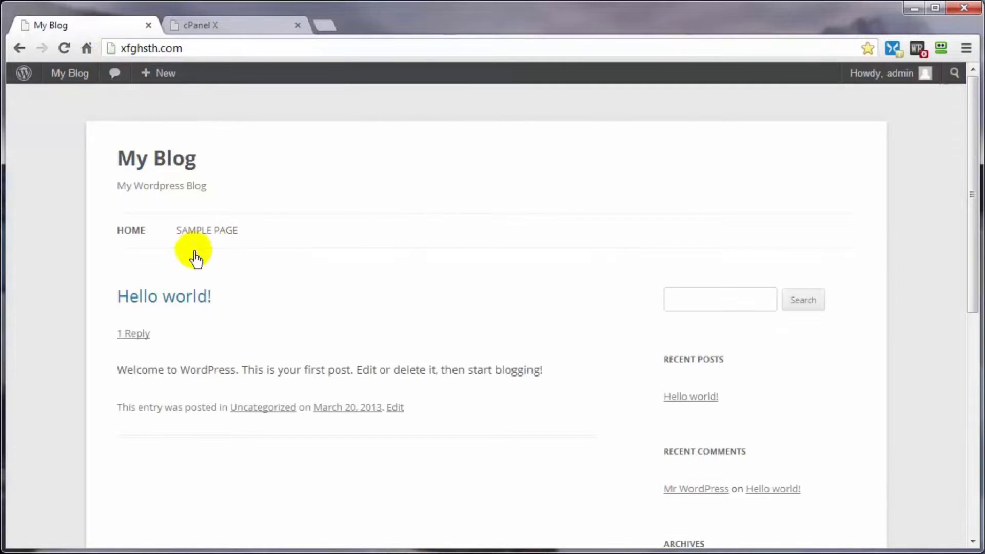
left_click(193, 237)
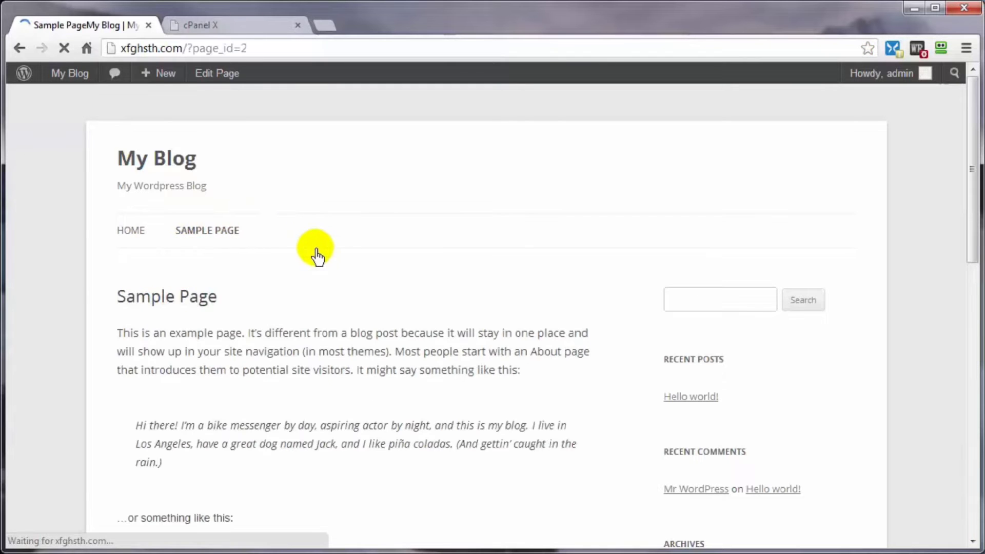
left_click(144, 236)
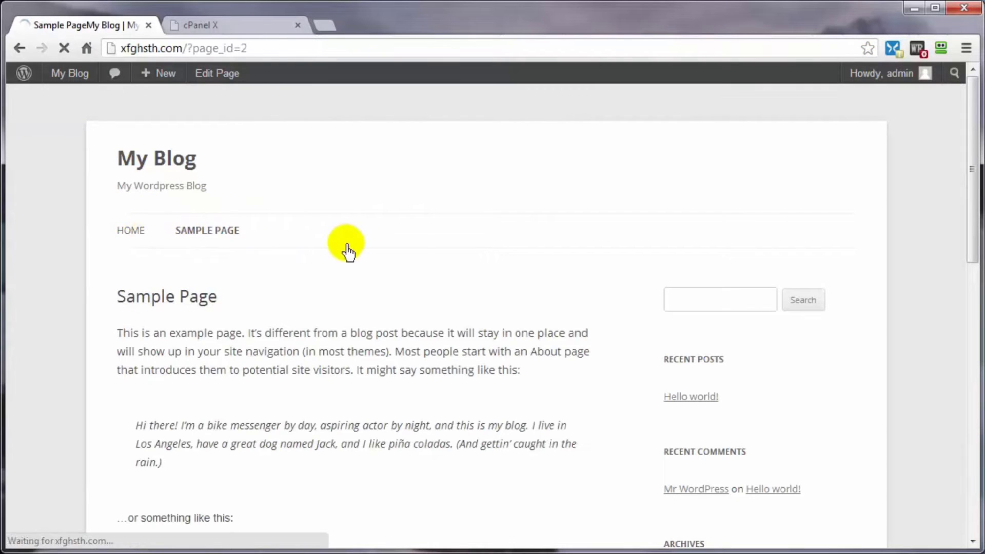
- Open phpMyAdmin from cPanel's Databases section in a new tab, then return to cPanel
left_click(226, 31)
scroll(818, 308, "down", 8)
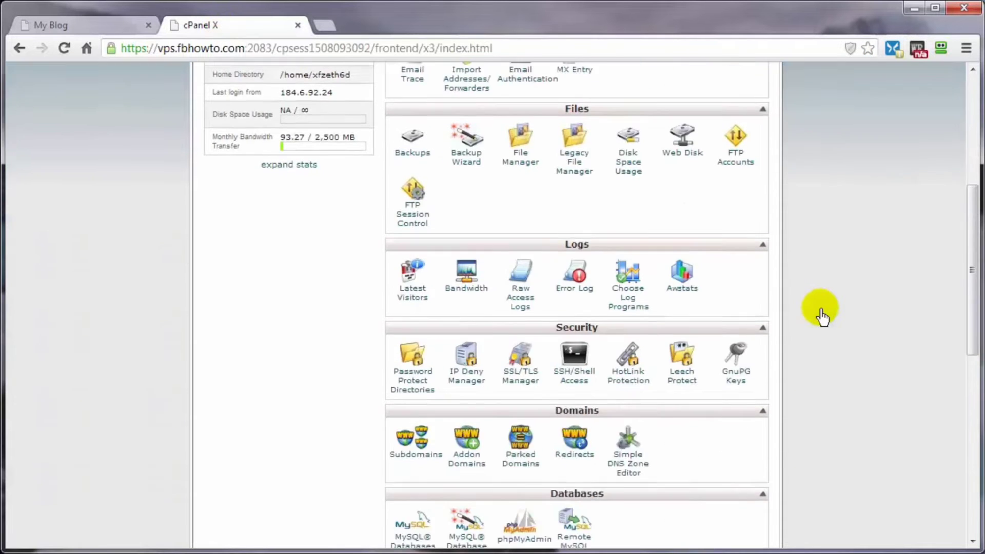
scroll(820, 315, "down", 3)
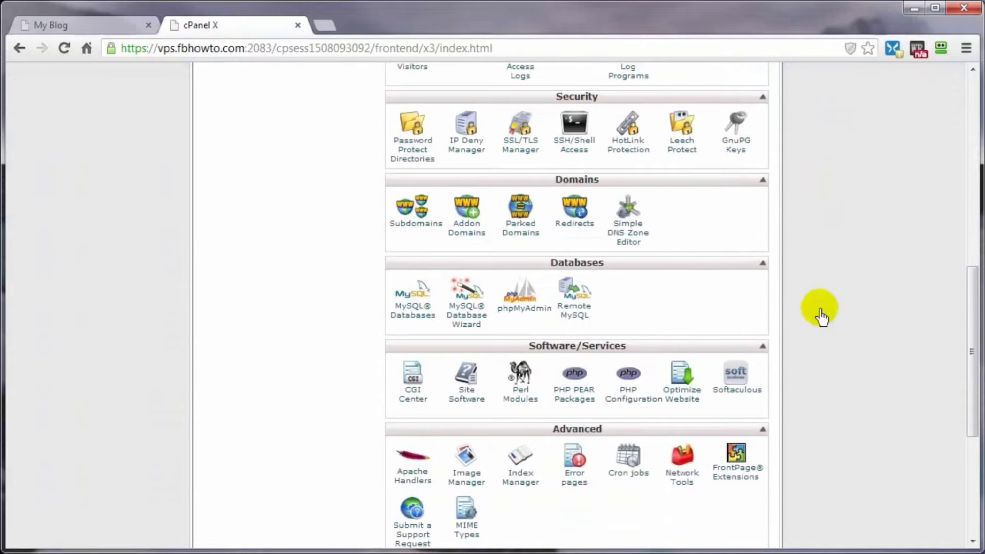
left_click(529, 314)
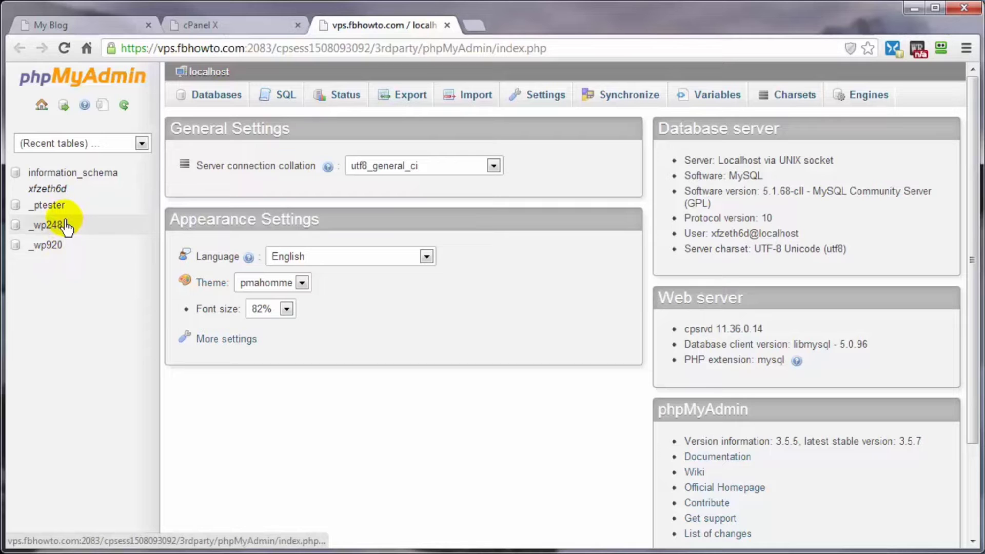
left_click(229, 29)
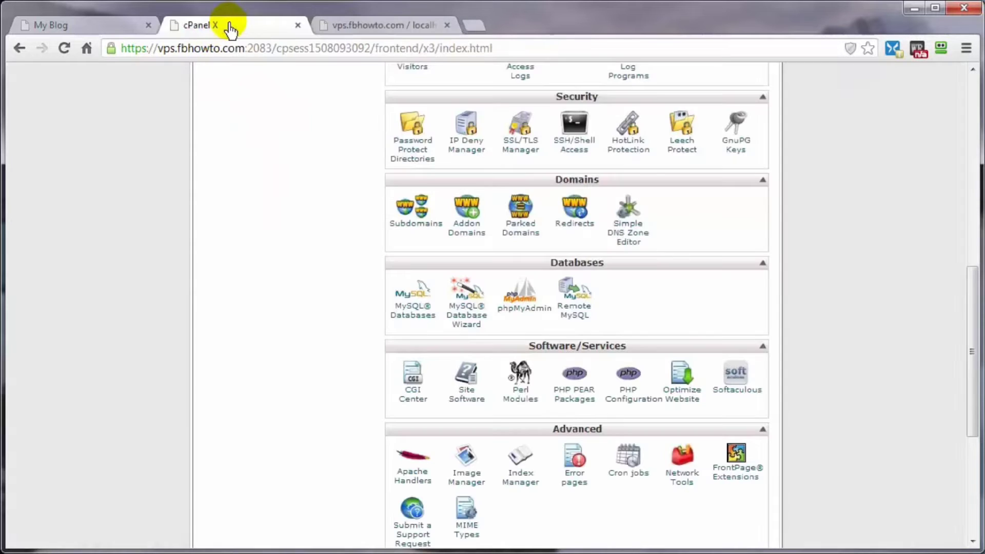
scroll(358, 367, "up", 7)
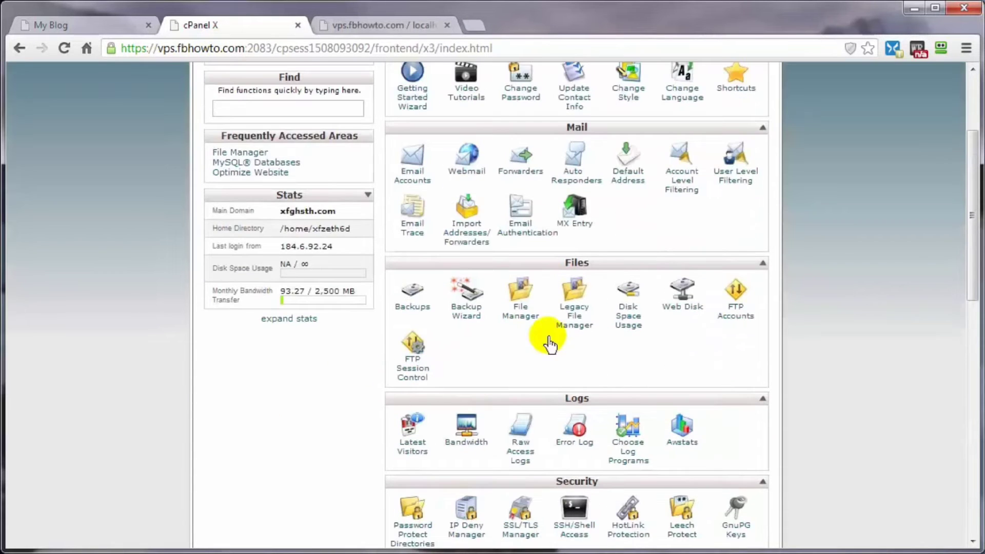
- Open wp-config.php in the File Manager code editor and note its wp248 database name
left_click(541, 316)
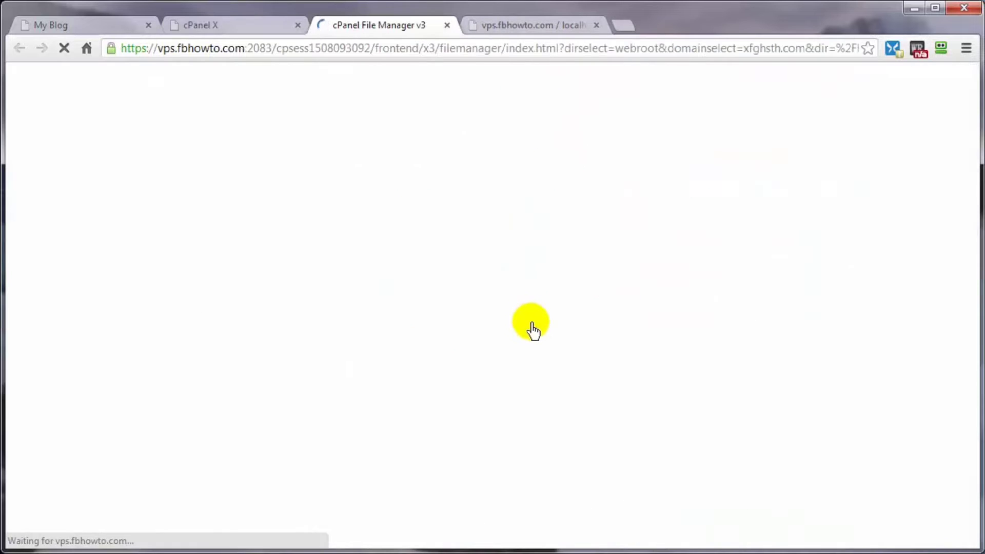
scroll(279, 374, "down", 4)
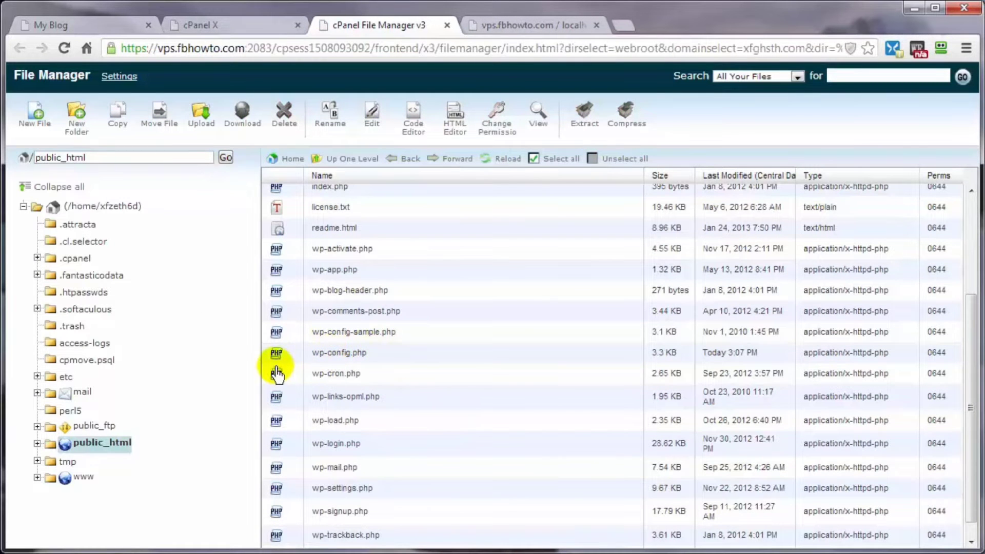
left_click(294, 358)
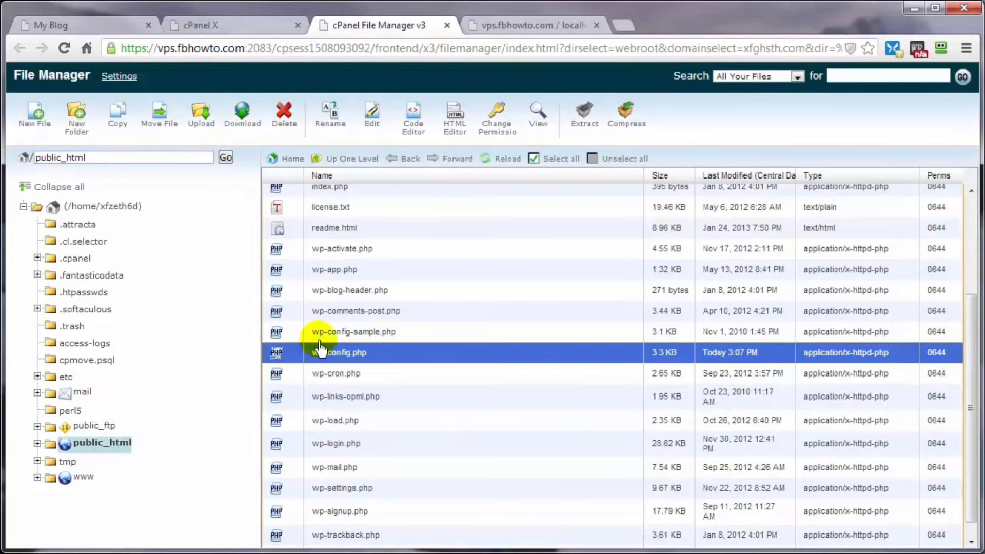
left_click(412, 131)
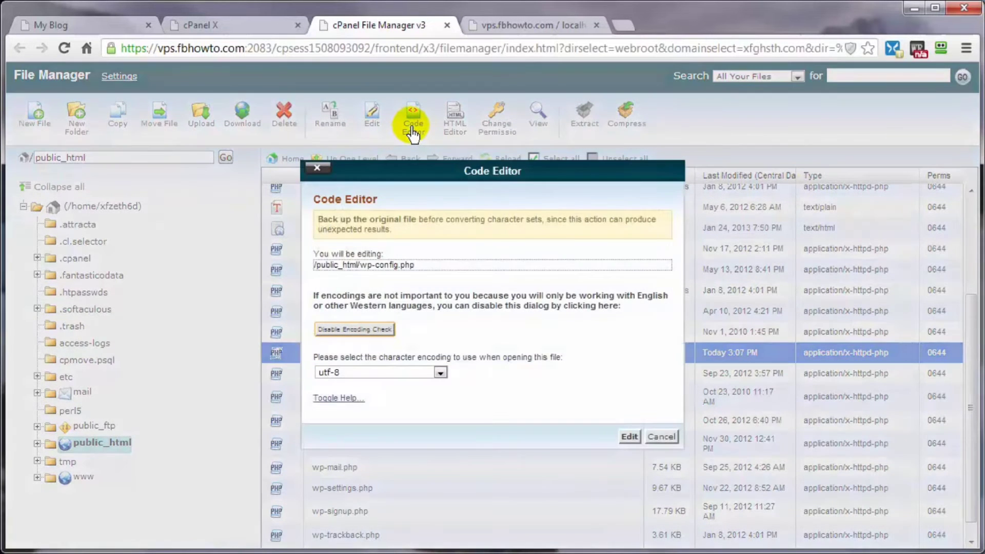
left_click(630, 437)
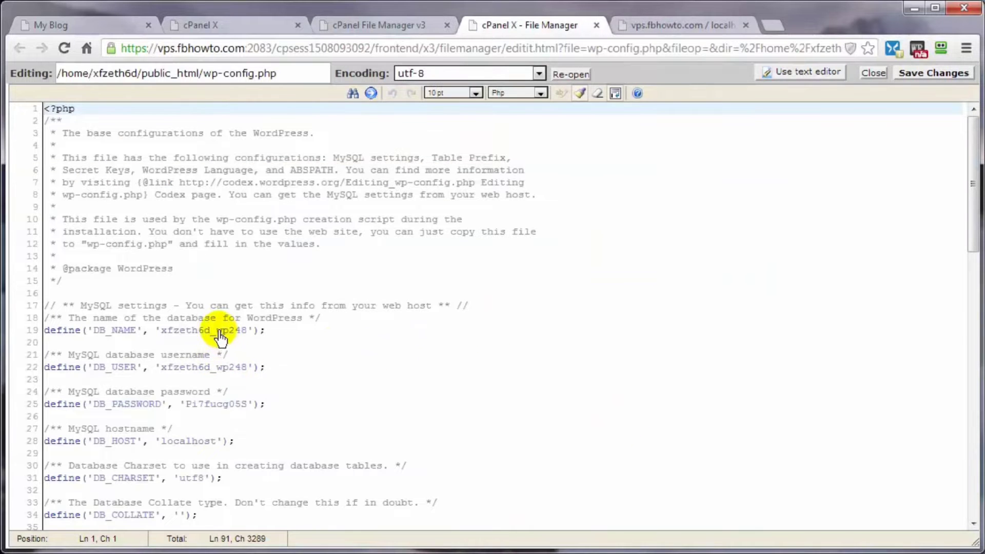
left_click_drag(216, 331, 249, 331)
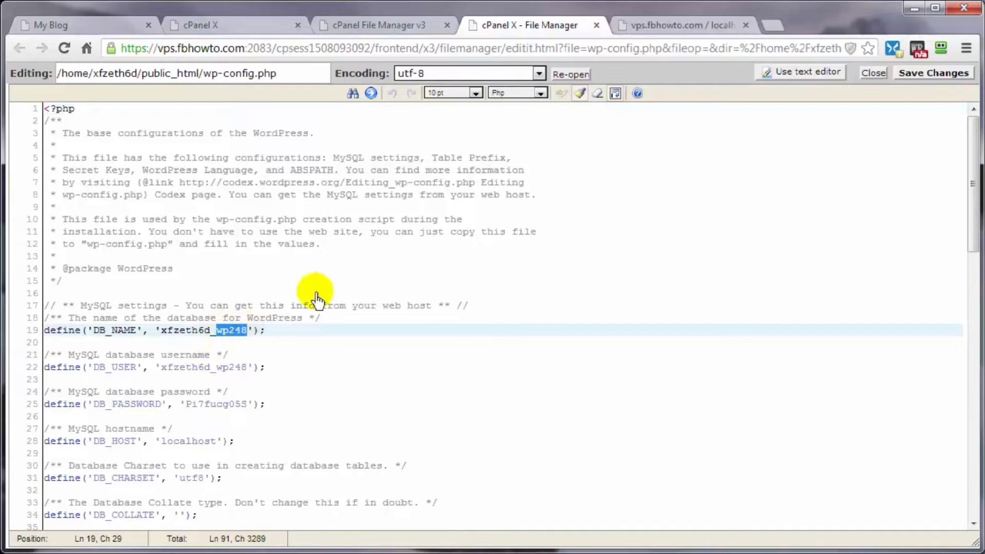
- Compare against phpMyAdmin's databases and confirm wp-config.php's table prefix is 'wp_'
left_click(691, 28)
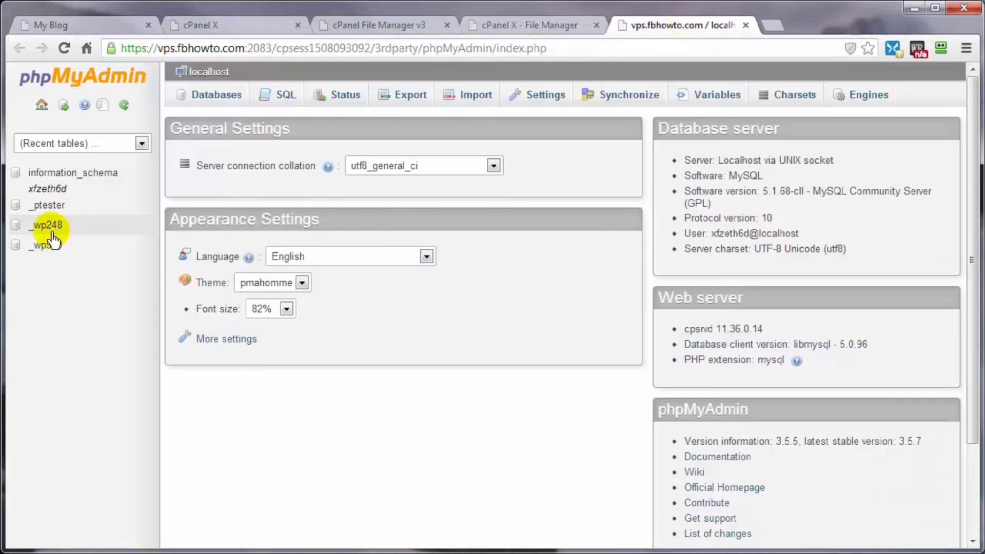
left_click(506, 27)
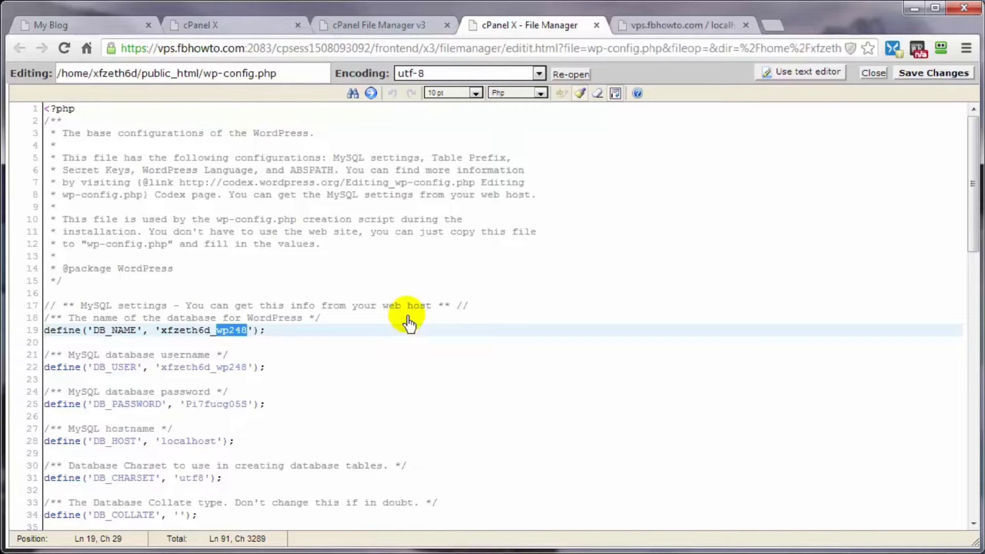
scroll(409, 323, "down", 10)
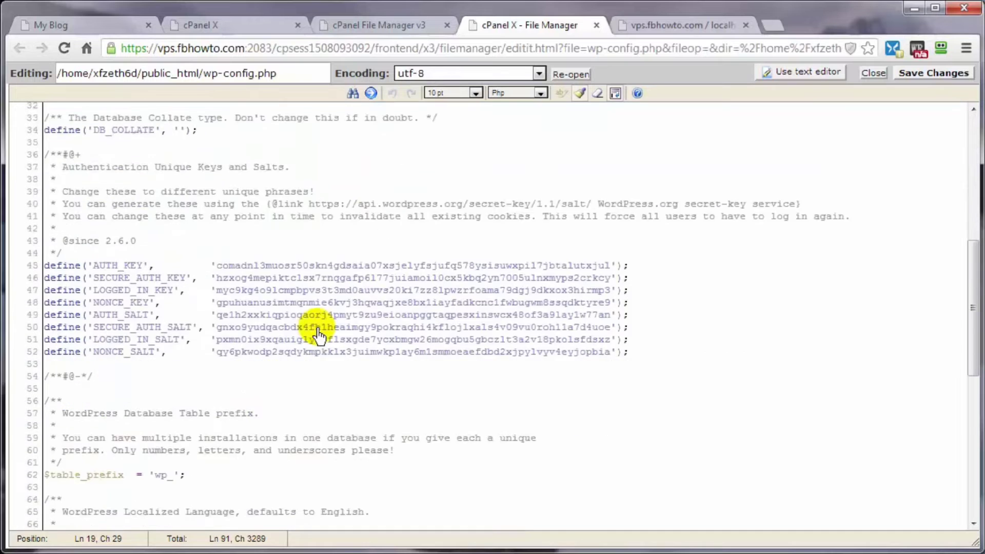
scroll(318, 333, "down", 4)
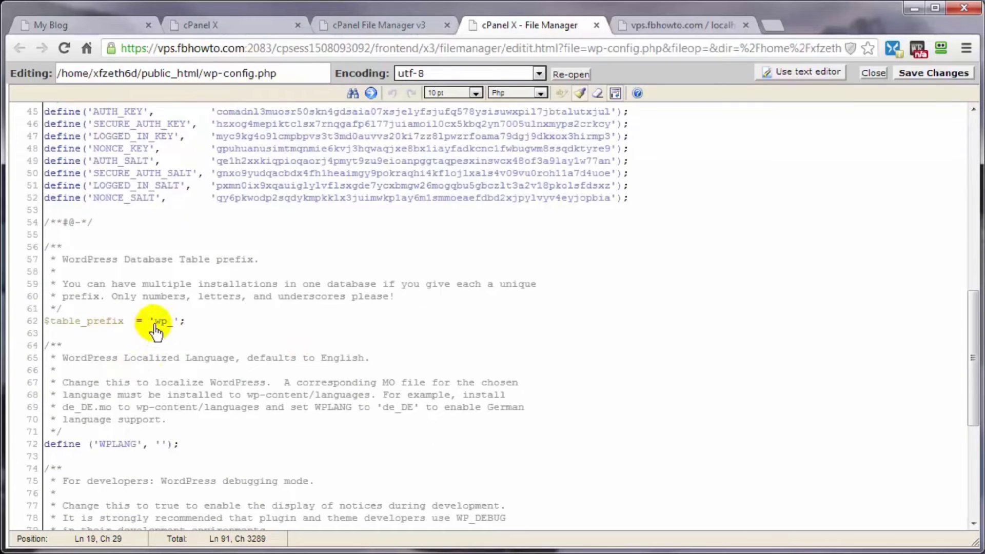
left_click_drag(154, 321, 169, 322)
left_click(183, 325)
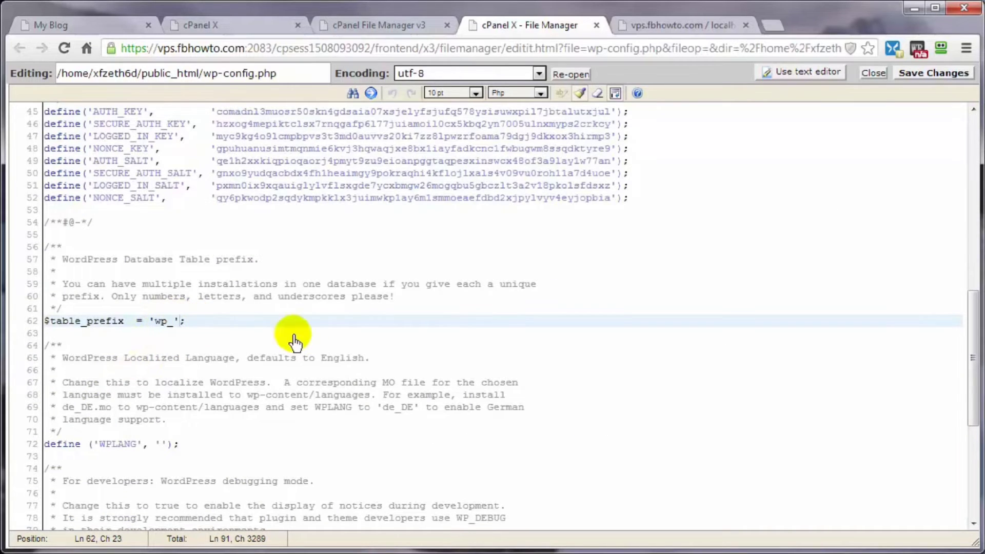
left_click(662, 29)
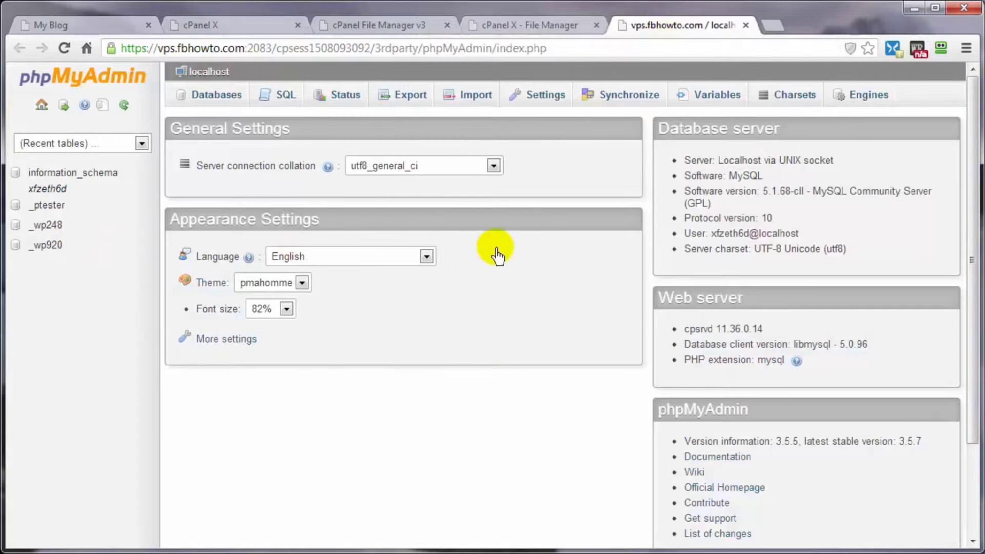
- Quick-export the _wp248 database as xfzeth6d_wp248.sql into the DeleteAfterUpload folder
left_click_drag(984, 226, 710, 145)
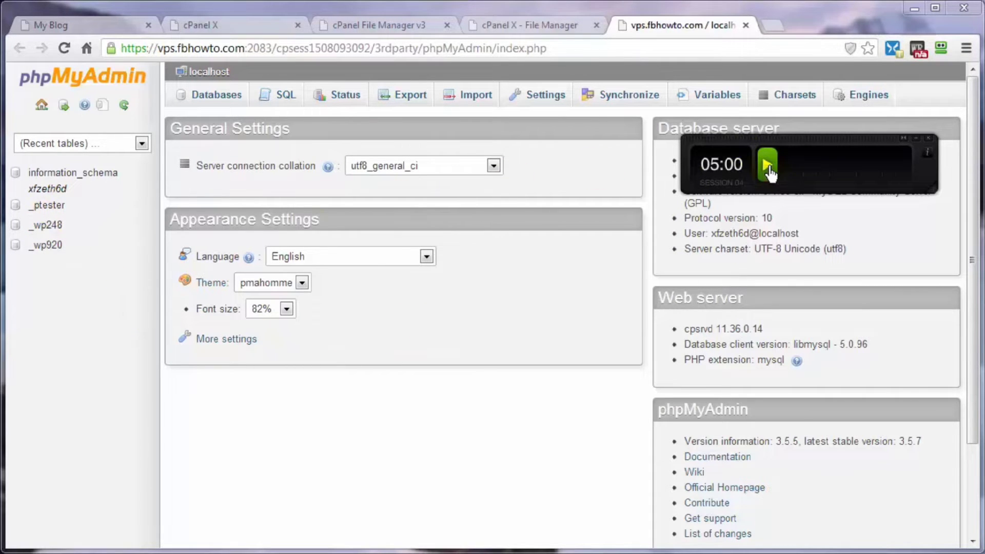
left_click(41, 225)
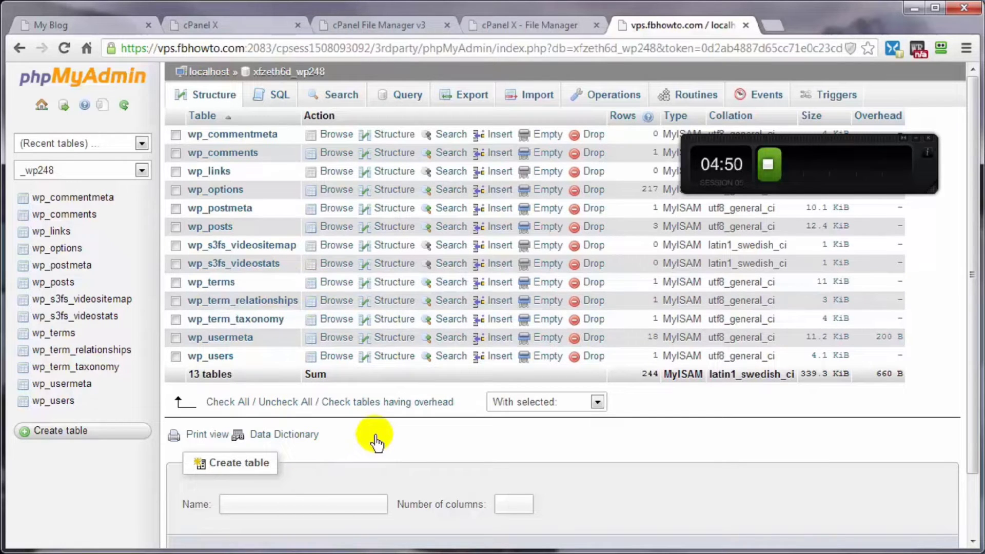
left_click(467, 102)
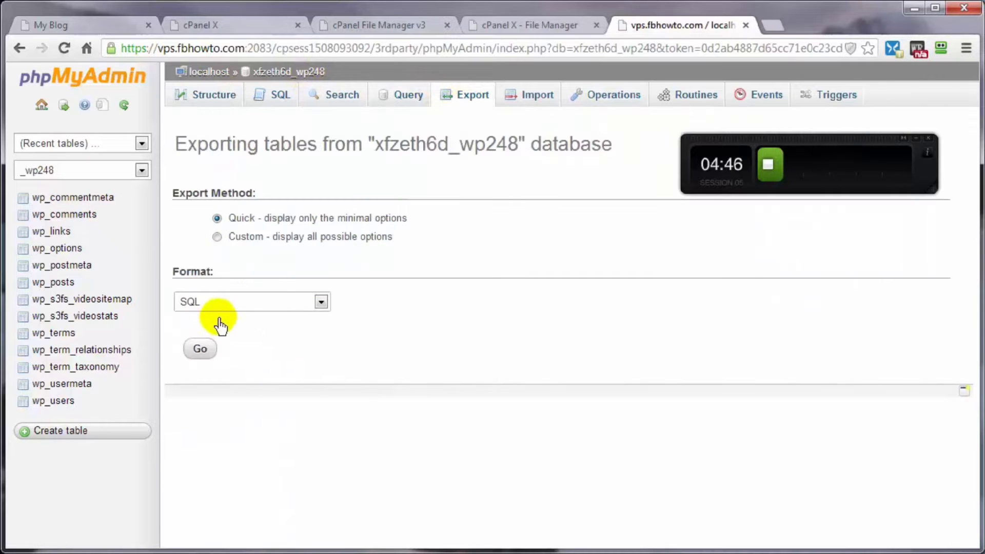
left_click(200, 349)
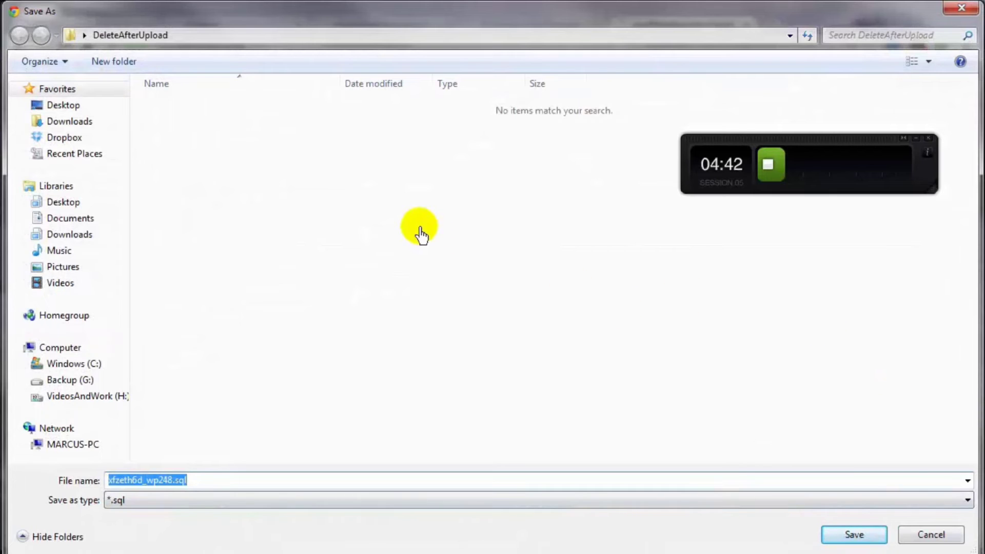
left_click(864, 537)
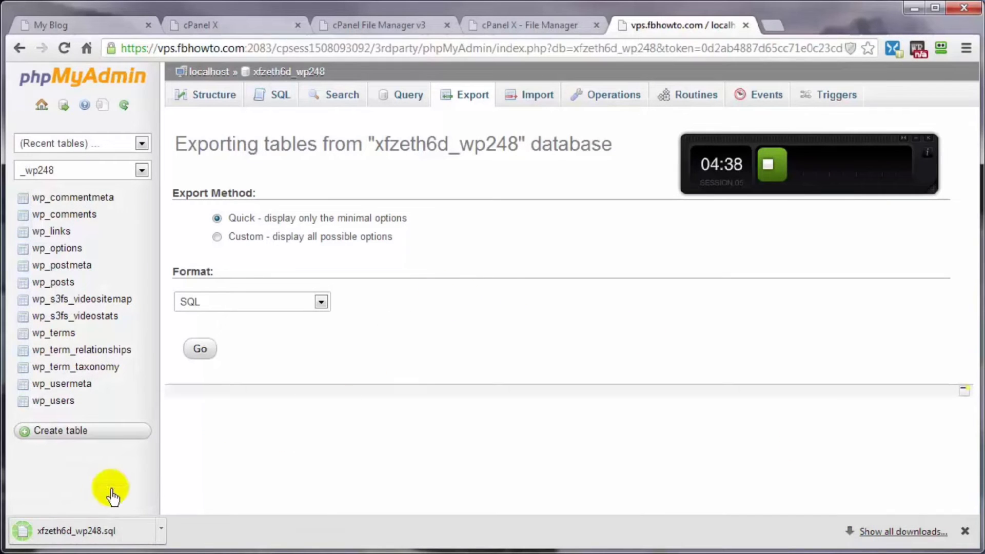
left_click(965, 532)
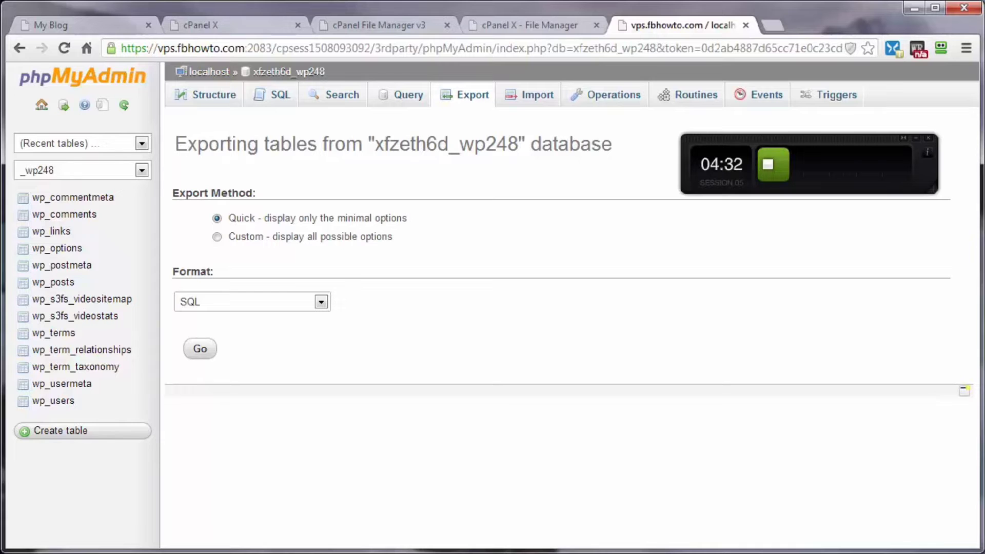
key("alt+Tab")
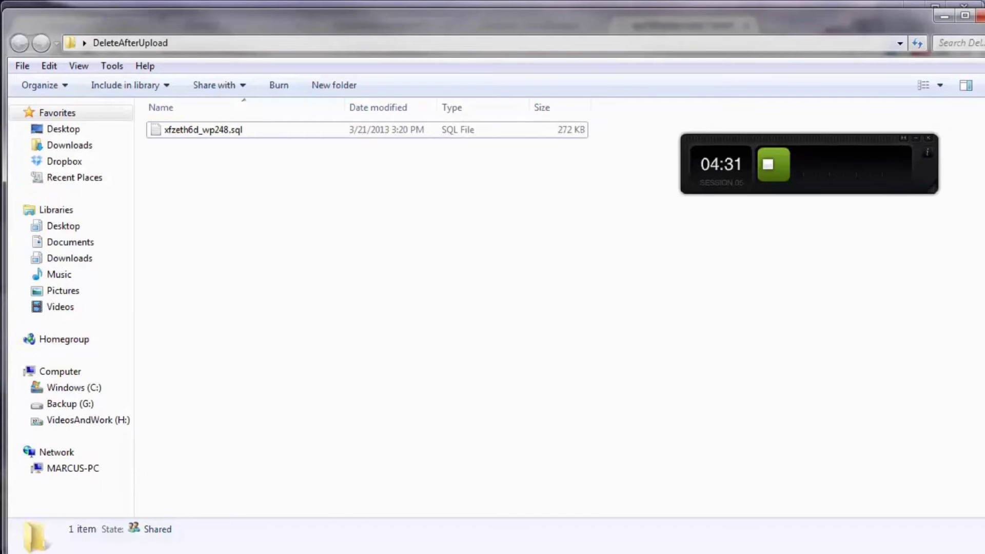
- Duplicate xfzeth6d_wp248.sql in the folder as a backup copy
left_click(203, 132)
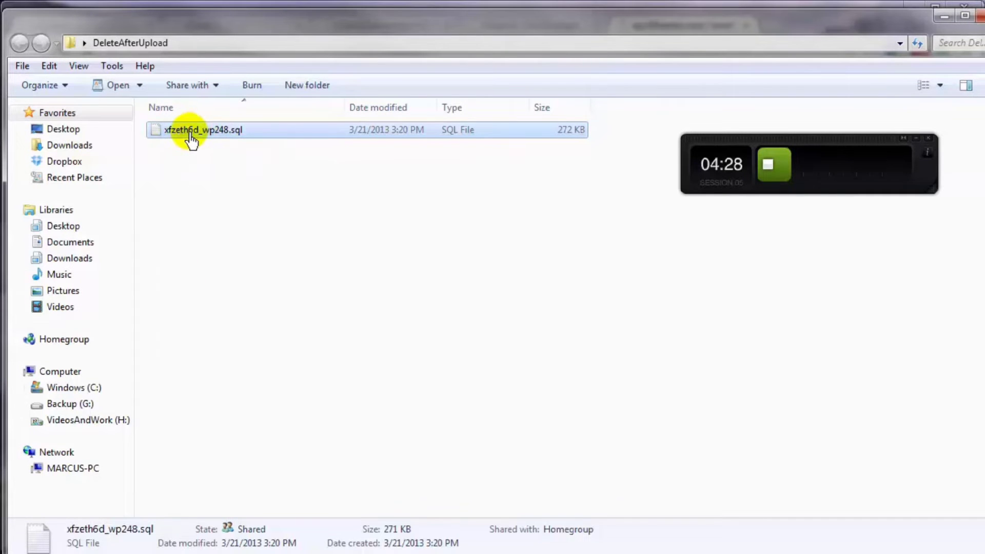
right_click(190, 136)
left_click(236, 421)
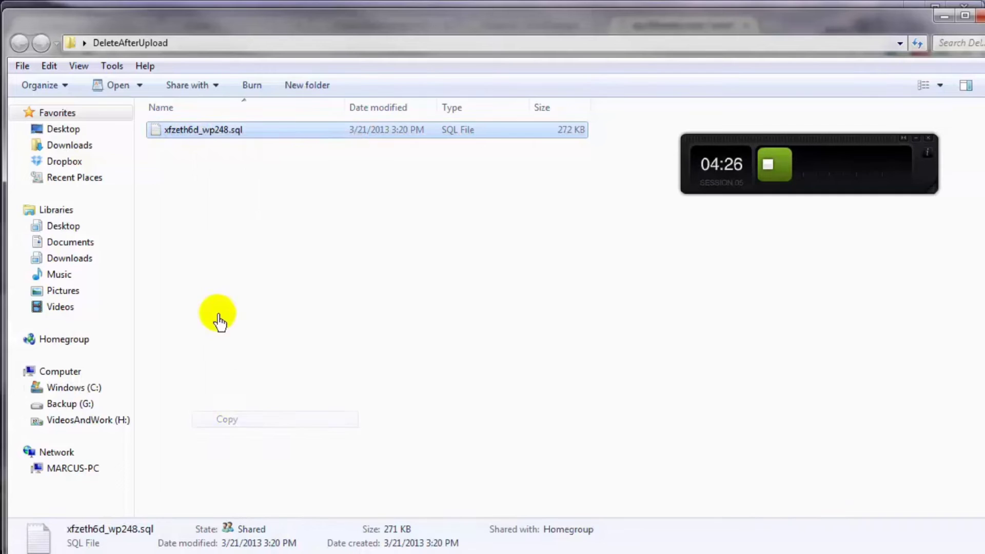
right_click(193, 238)
left_click(234, 353)
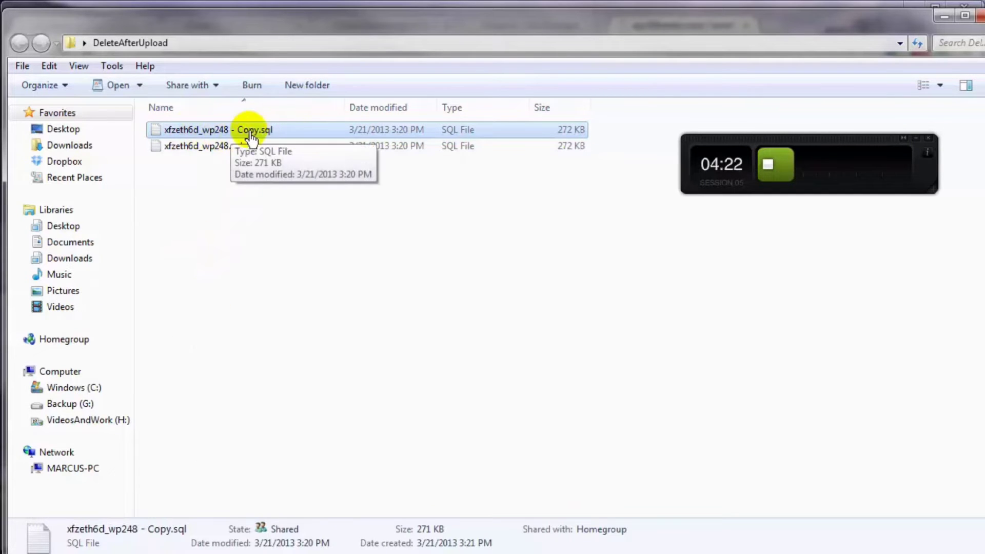
- Open the original xfzeth6d_wp248.sql in WordPad
left_click(210, 148)
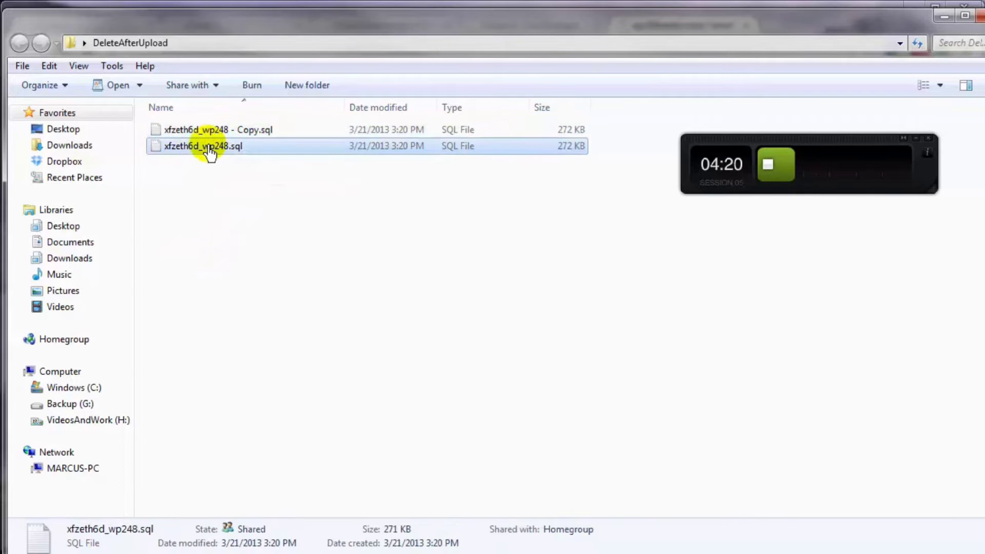
right_click(210, 149)
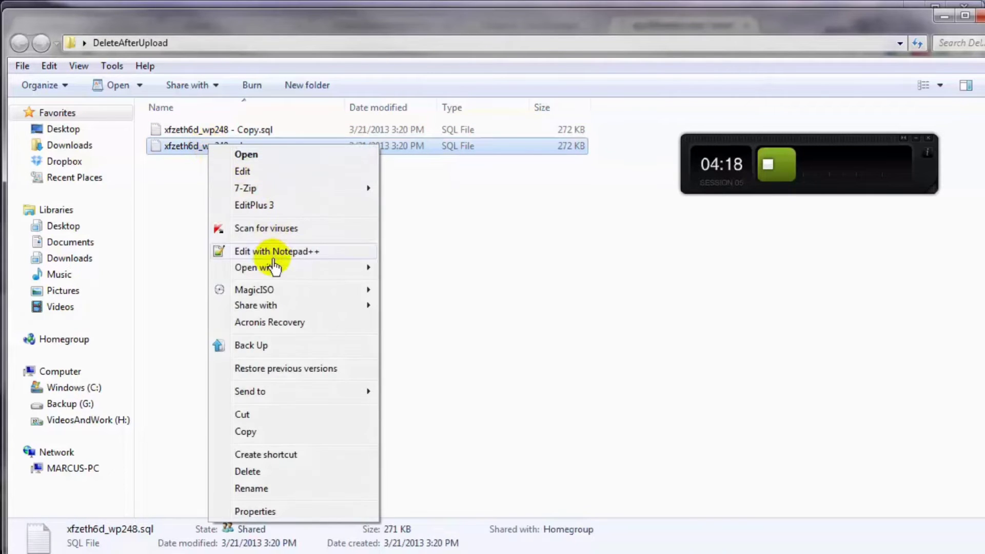
mouse_move(282, 264)
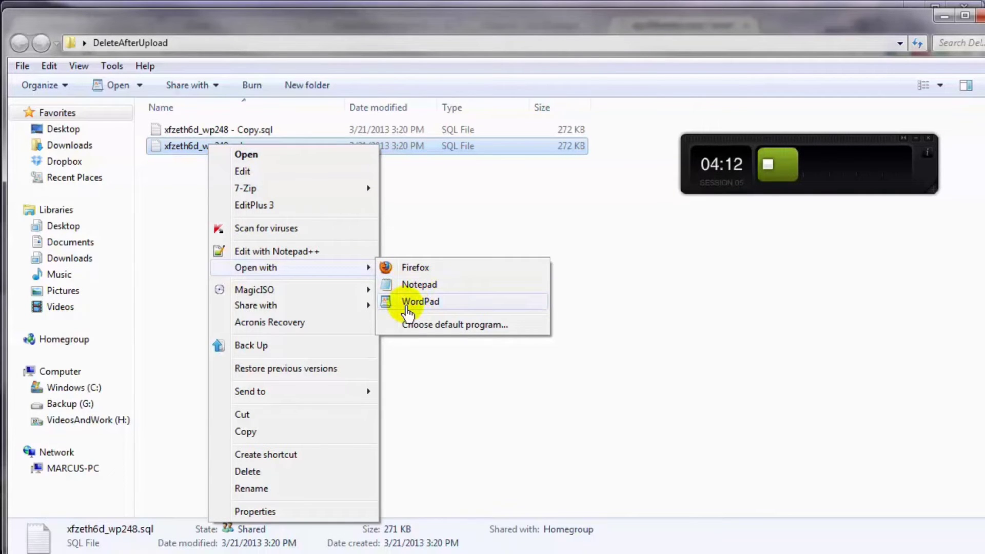
left_click(408, 307)
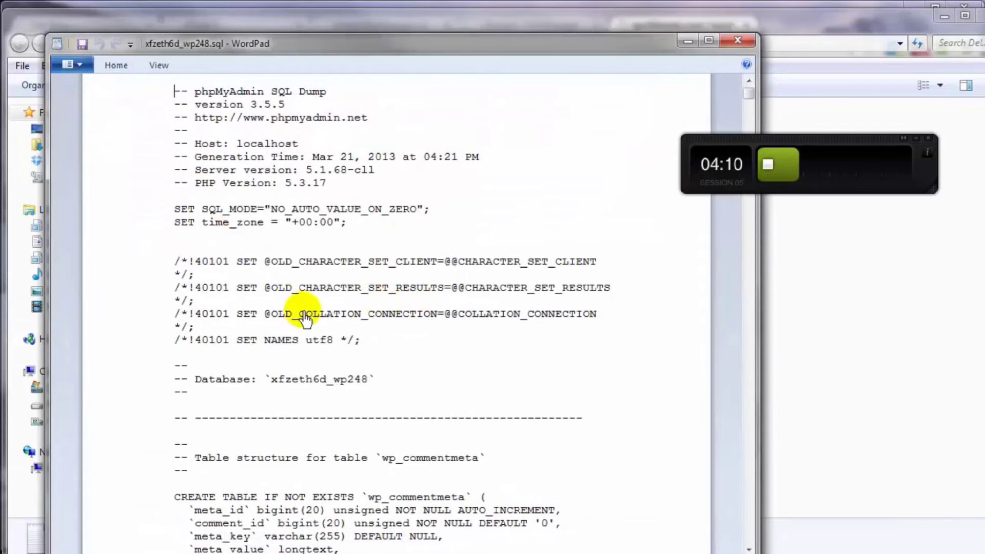
- Replace every wp_ table prefix with gotu_ in the SQL dump and save it
left_click(117, 72)
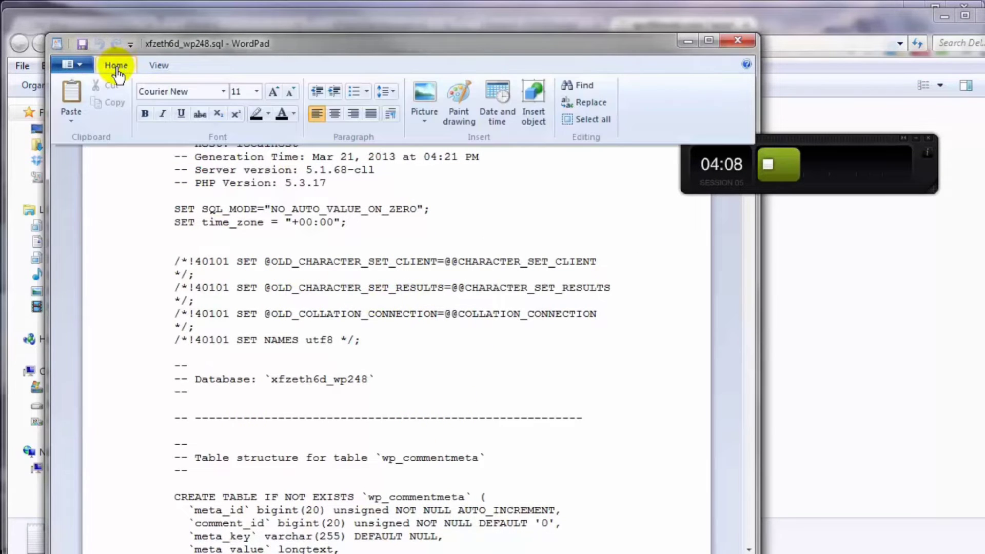
left_click(581, 107)
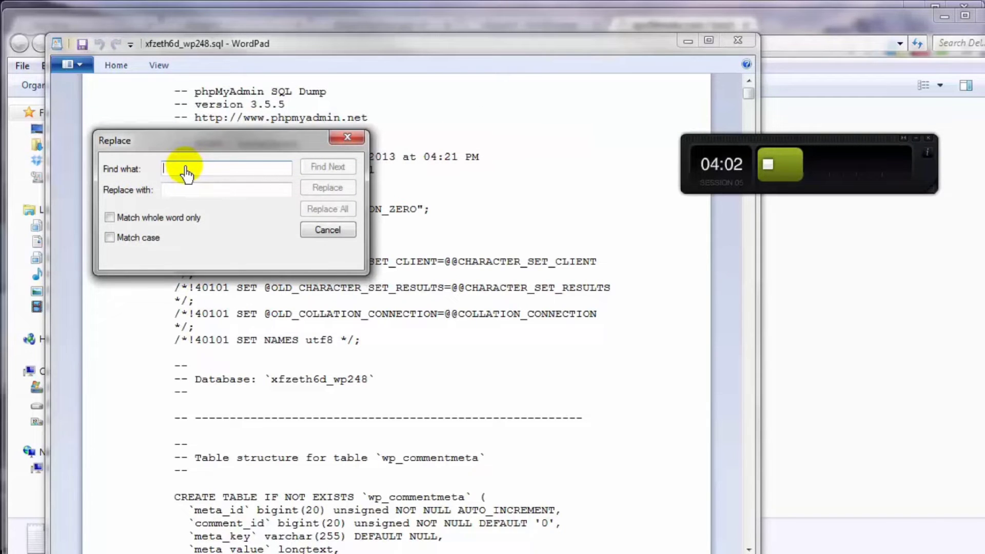
type("wp")
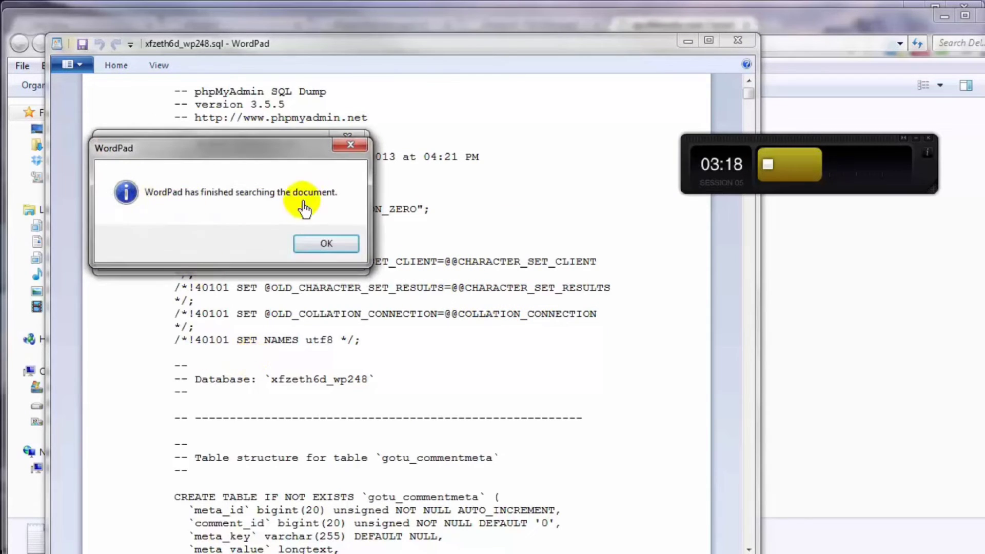
left_click(328, 244)
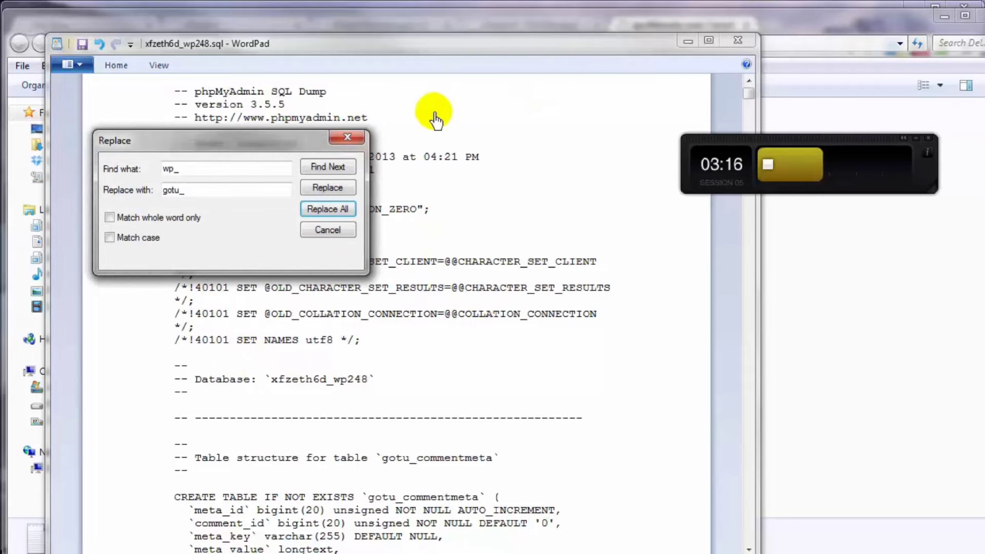
left_click(327, 241)
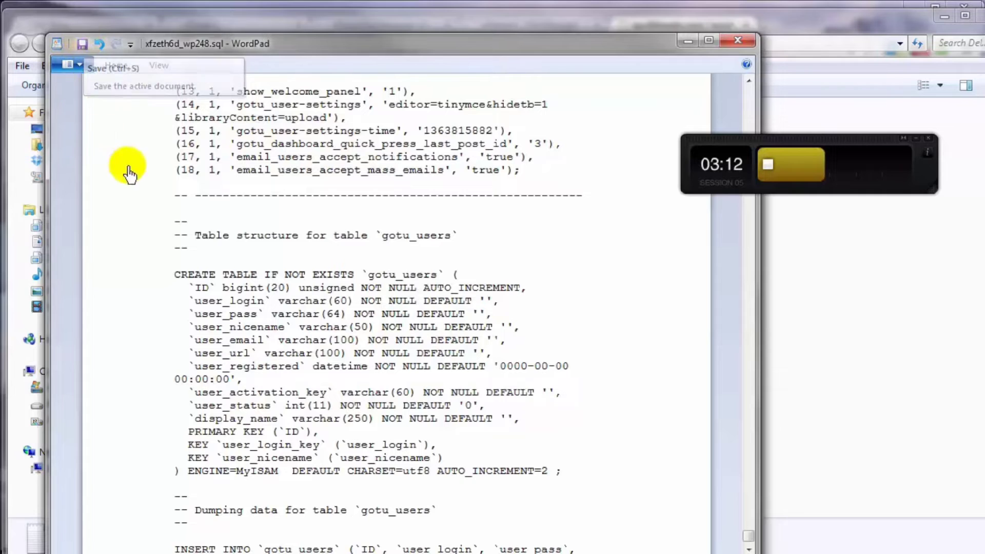
double_click(370, 281)
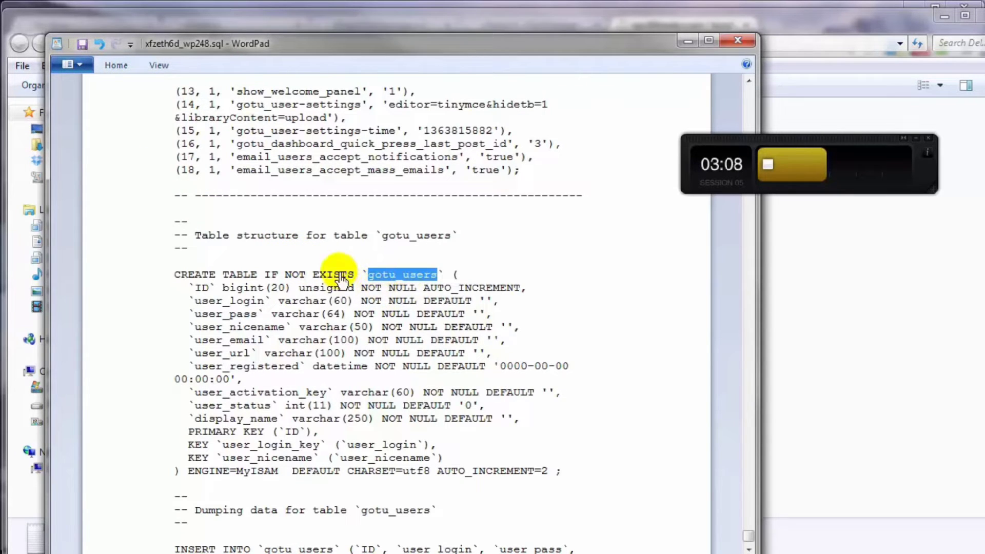
scroll(82, 50, "down", 3)
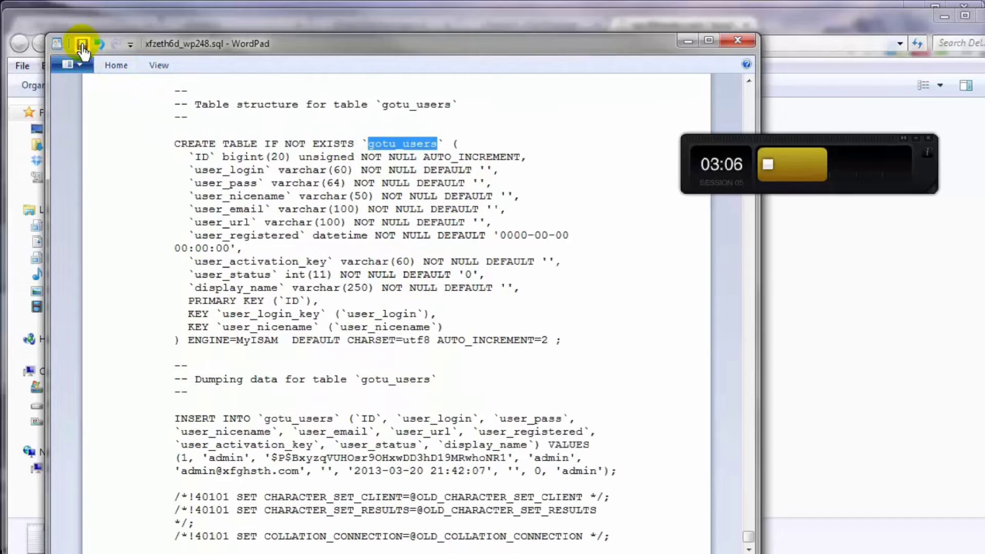
left_click(737, 42)
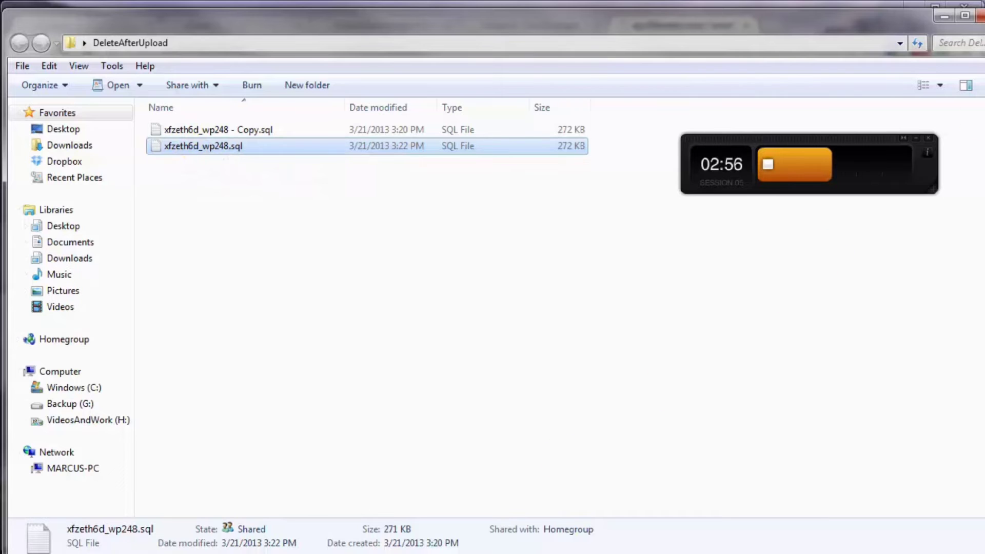
- Drop all 13 wp_ tables from the xfzeth6d_wp248 database
left_click(943, 21)
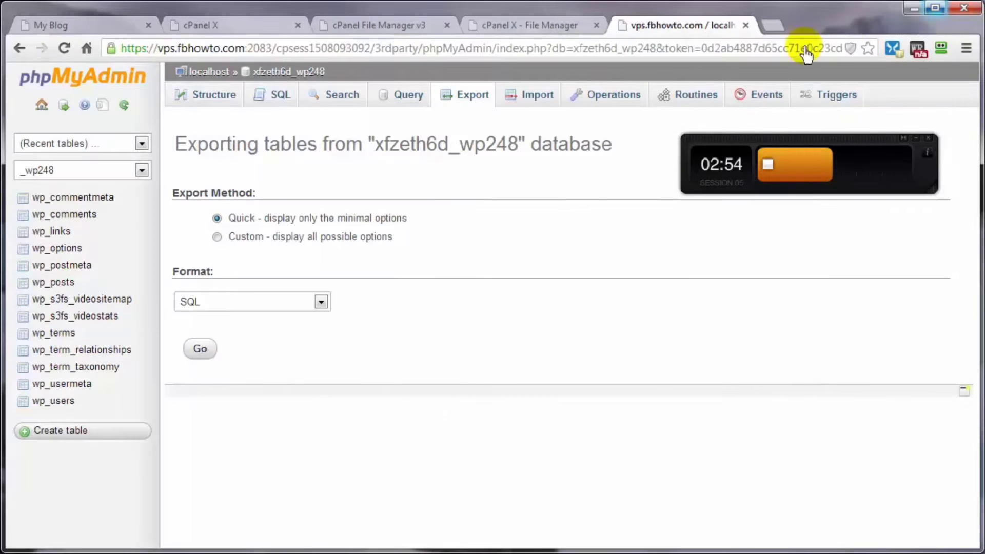
left_click(265, 76)
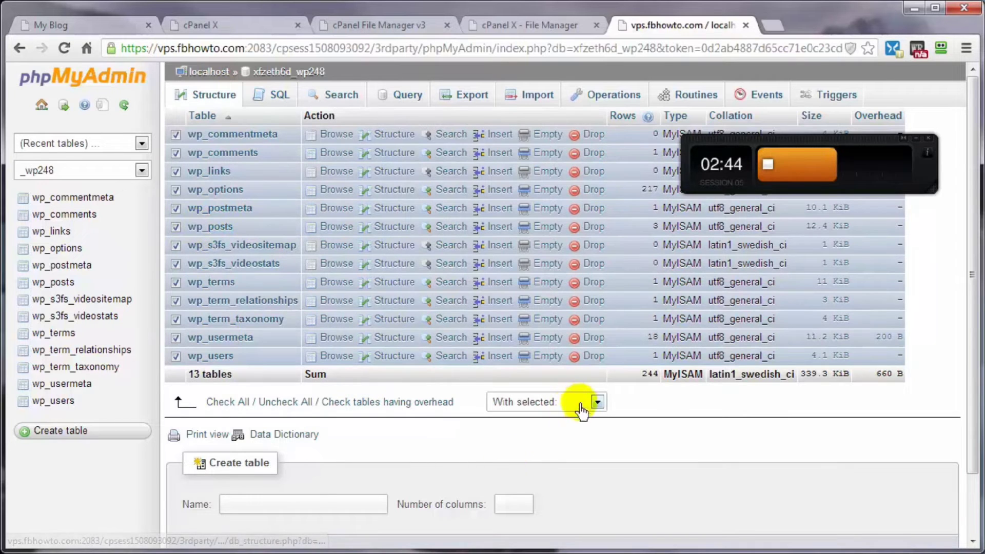
left_click(599, 401)
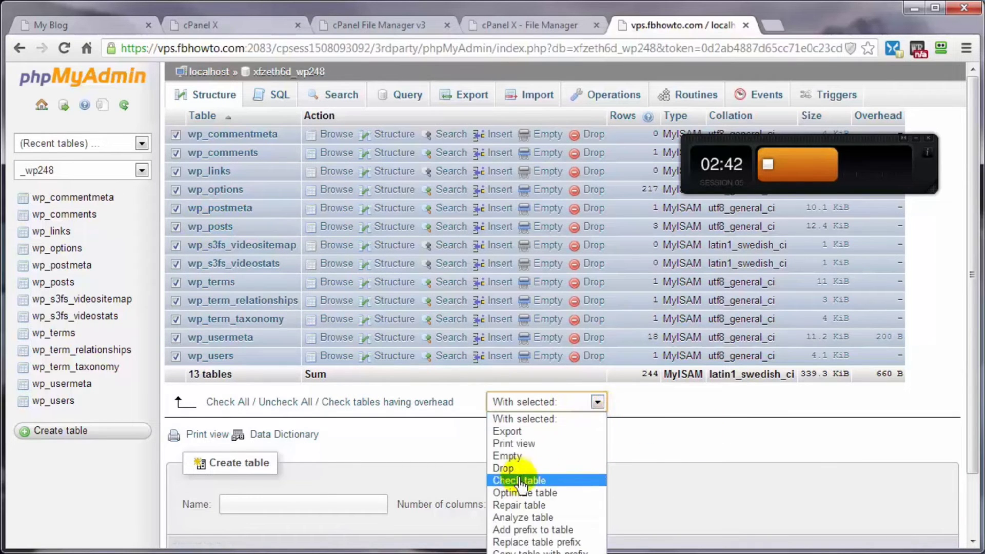
left_click(504, 468)
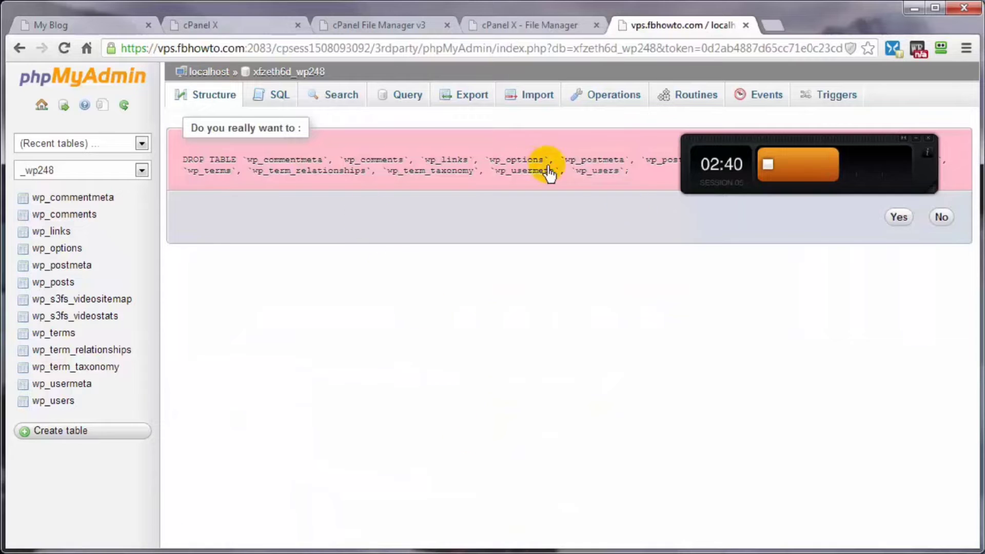
left_click(901, 220)
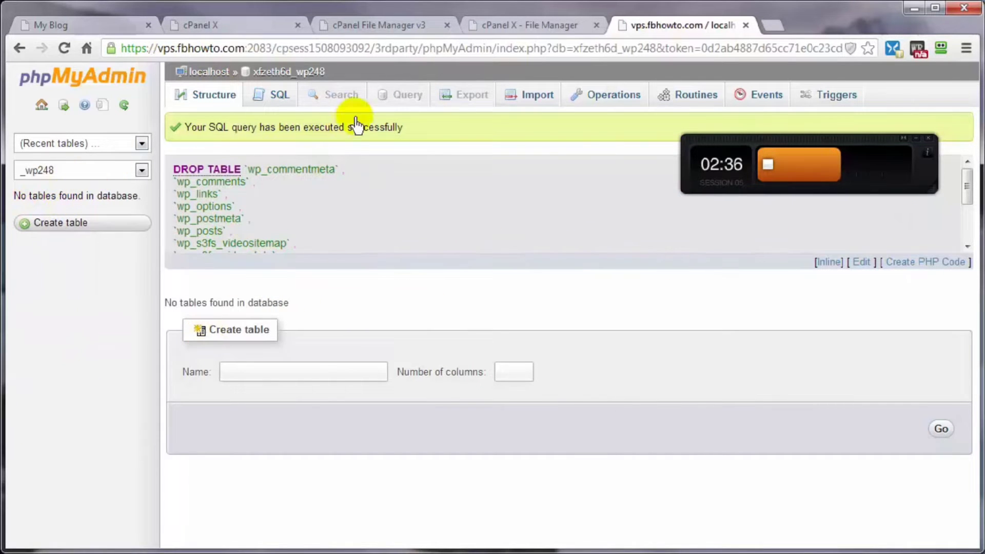
left_click(539, 96)
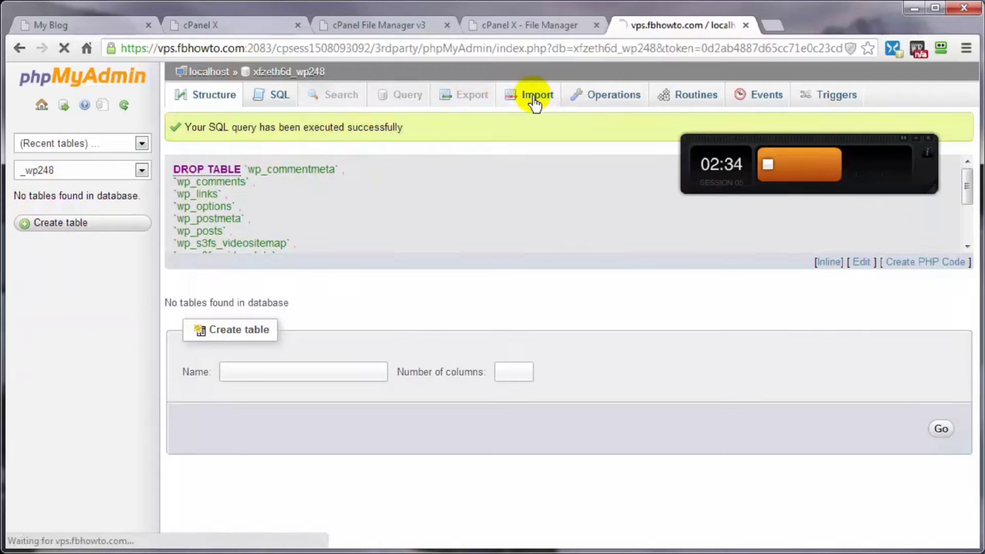
- Import the edited xfzeth6d_wp248.sql backup, creating 13 gotu_ tables
left_click(302, 252)
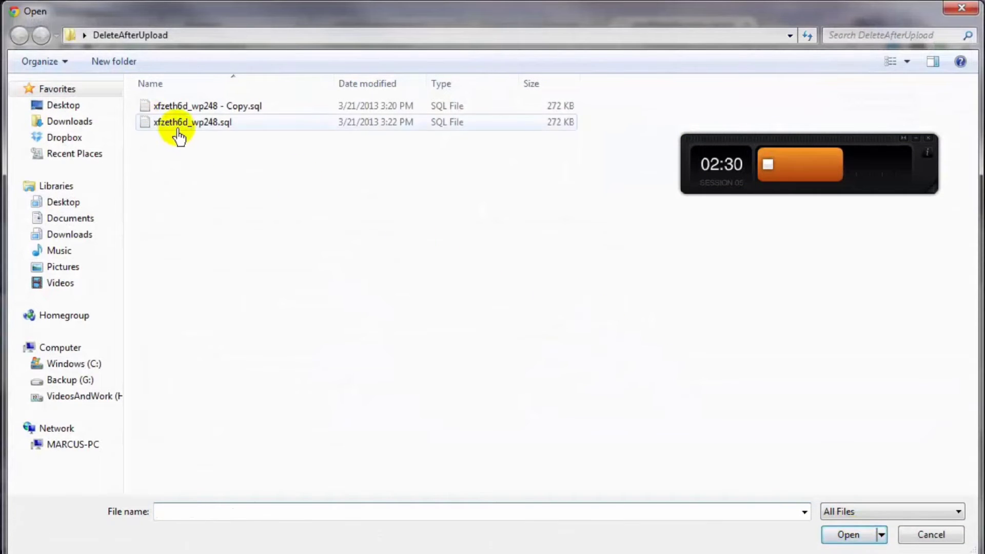
double_click(157, 124)
scroll(359, 441, "down", 2)
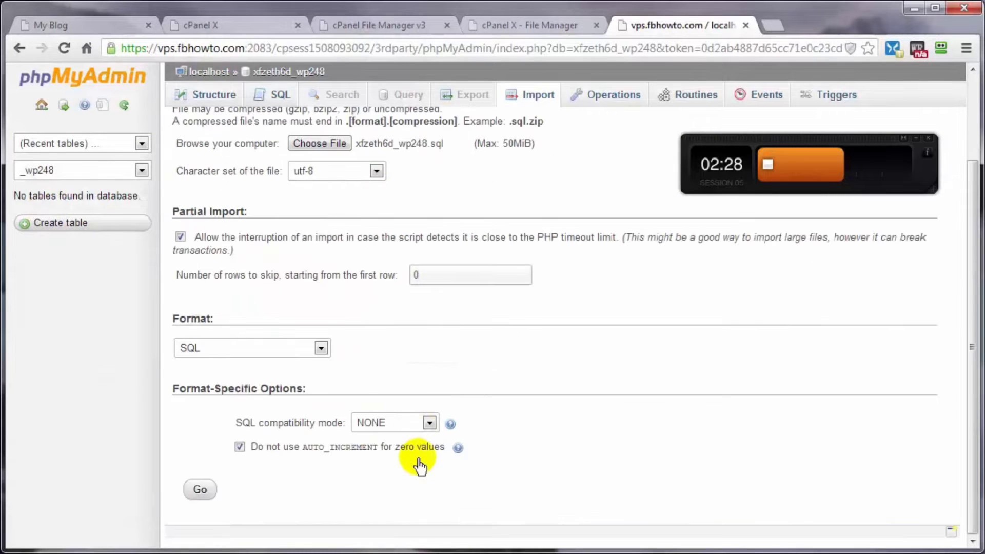
left_click(201, 492)
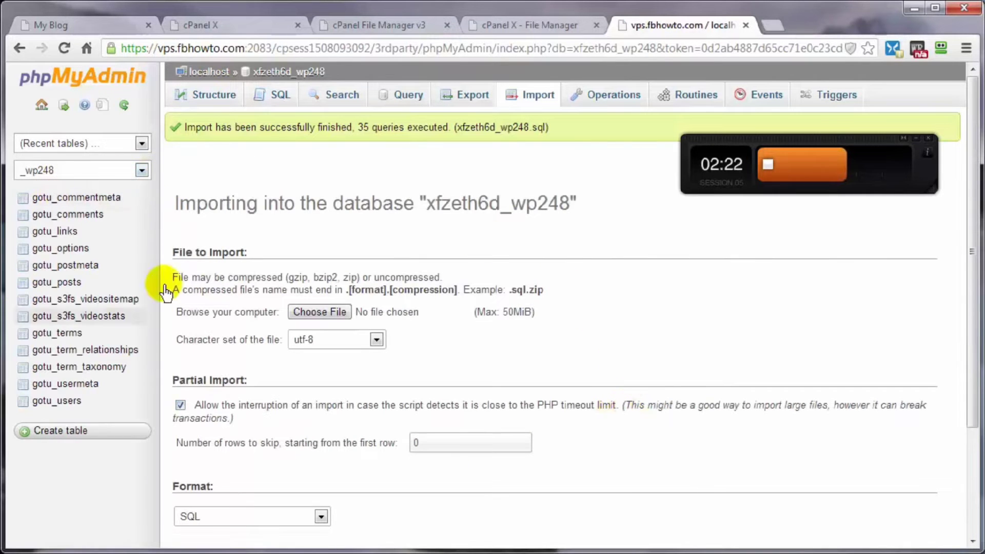
left_click(382, 26)
left_click(514, 31)
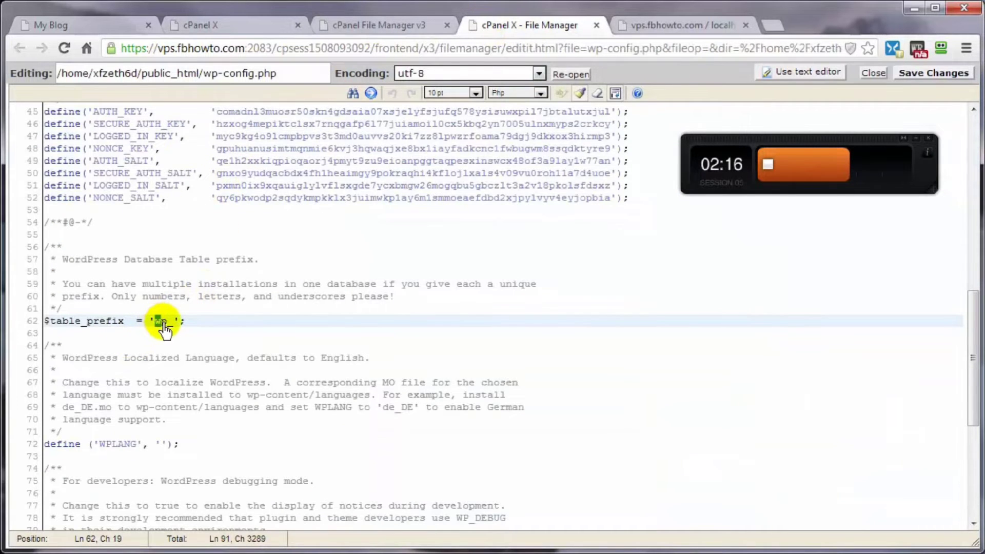
- Change $table_prefix in wp-config.php from 'wp_' to 'gotu_' and save the file
left_click_drag(154, 322, 165, 322)
type("gotu")
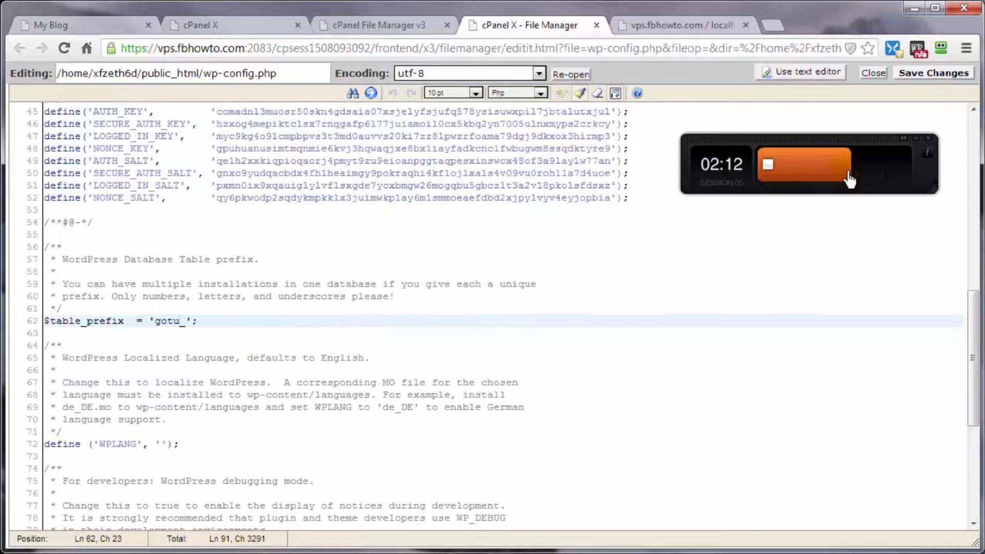
left_click(911, 72)
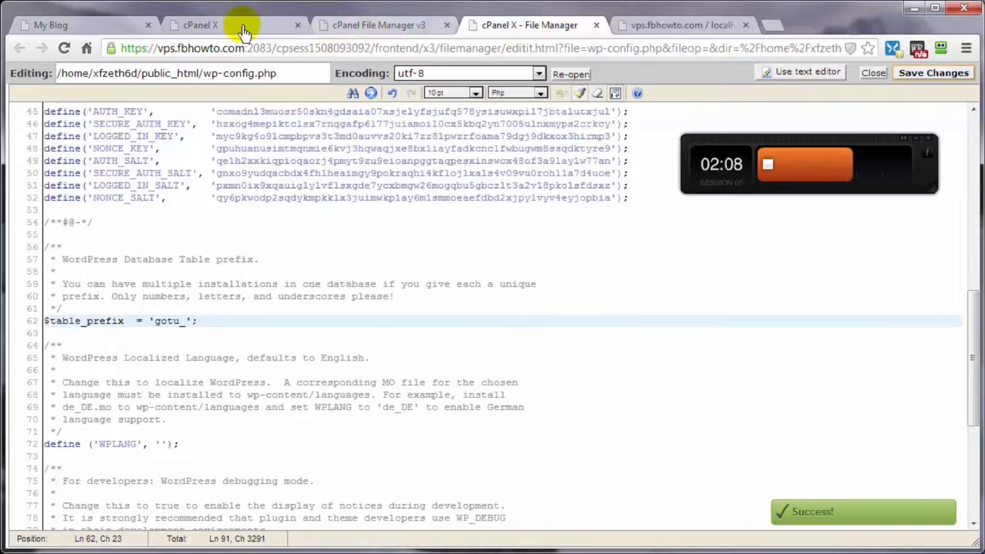
left_click(65, 26)
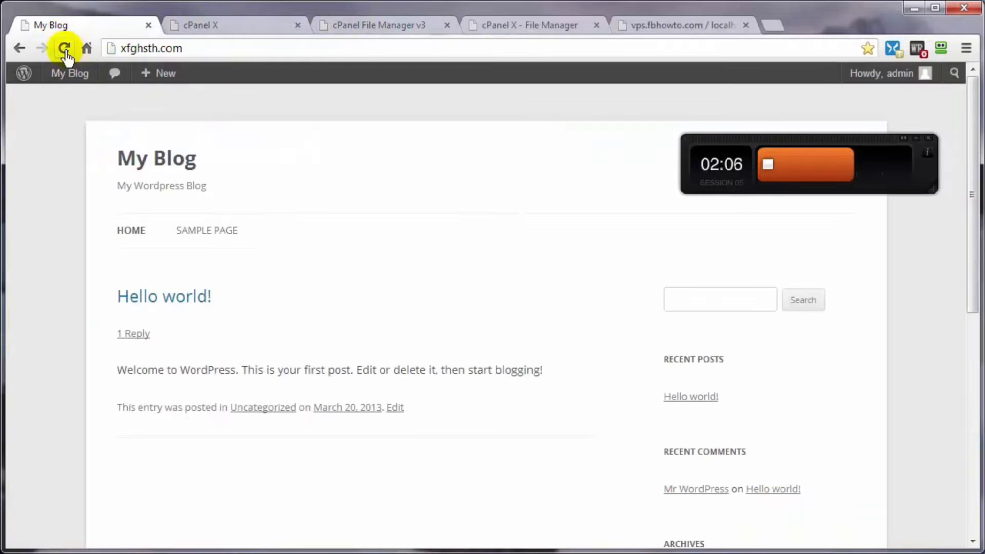
- Reload the blog and open its Sample Page to confirm the site still loads
left_click(63, 47)
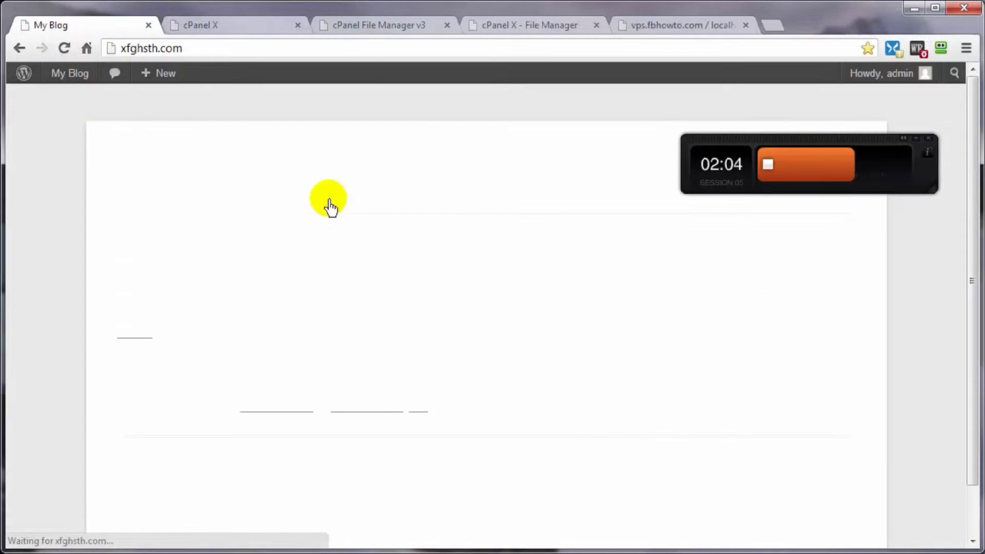
left_click(208, 236)
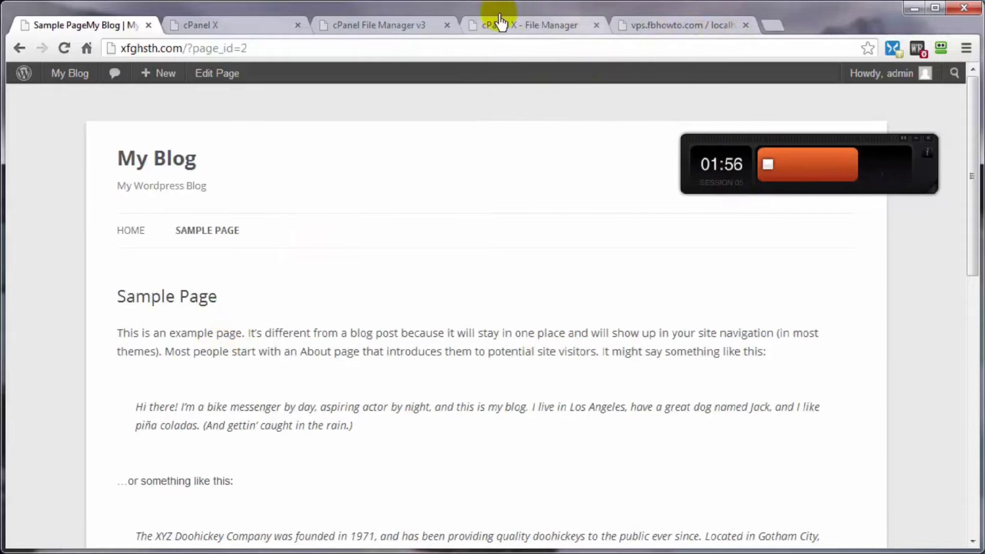
left_click(670, 26)
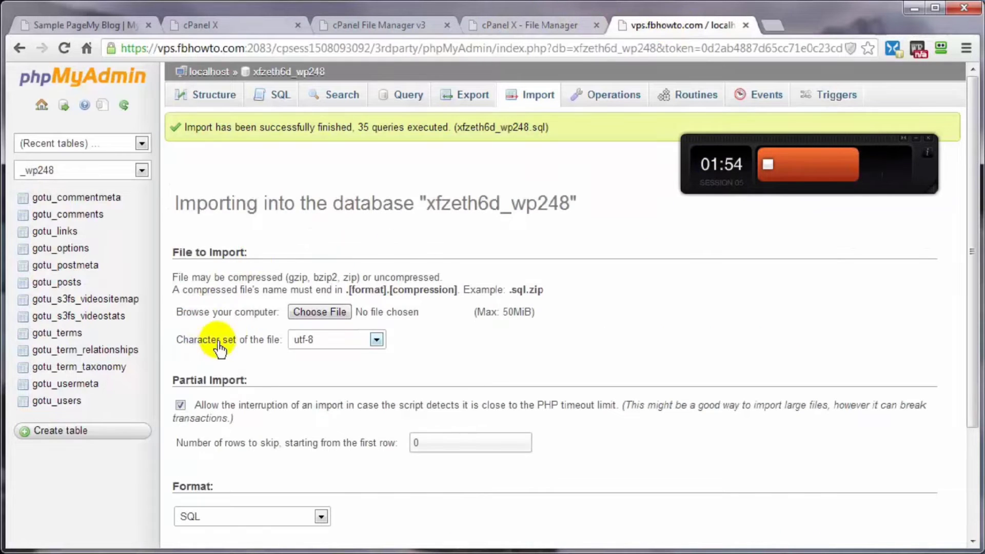
- Select all 13 tables on the Structure page and choose Replace table prefix
left_click(281, 92)
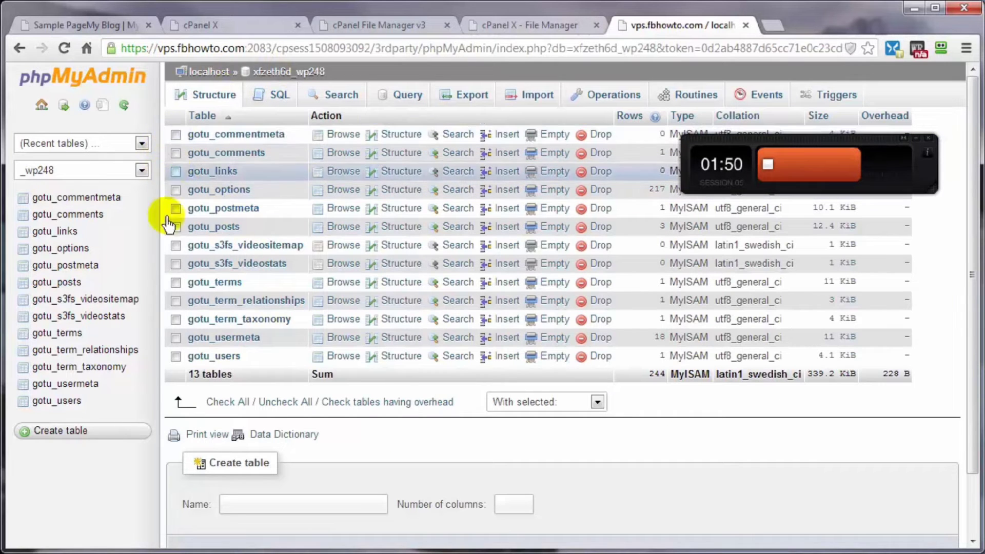
left_click(220, 403)
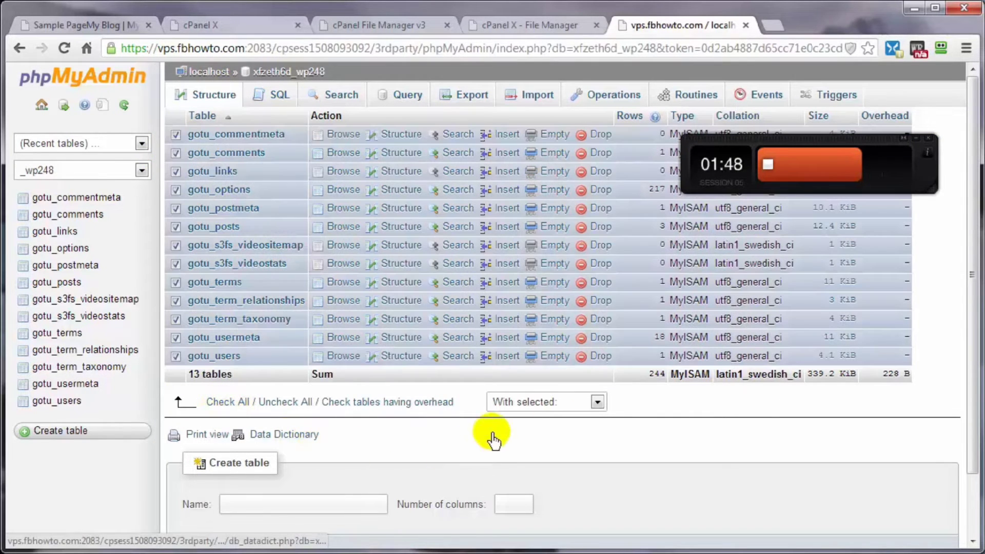
scroll(687, 434, "down", 2)
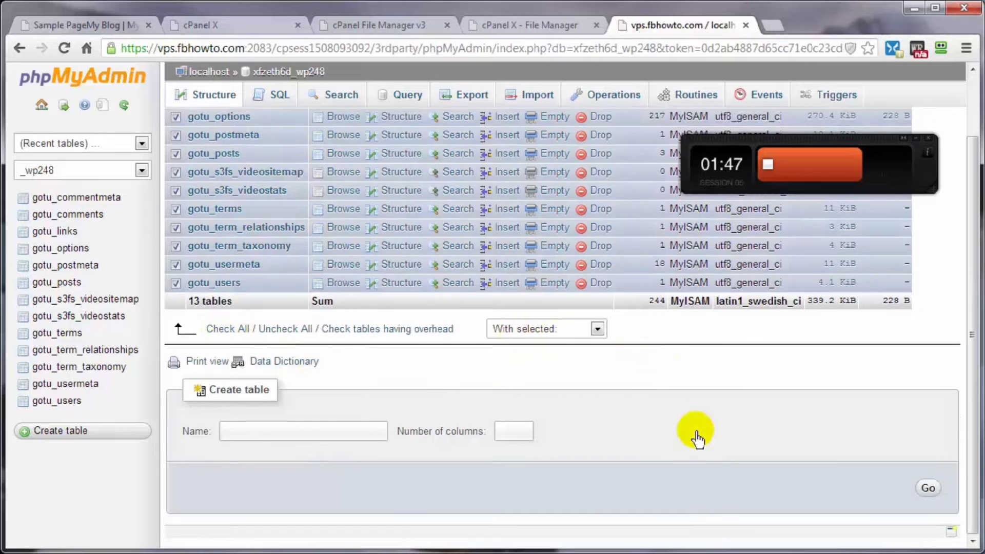
left_click(598, 329)
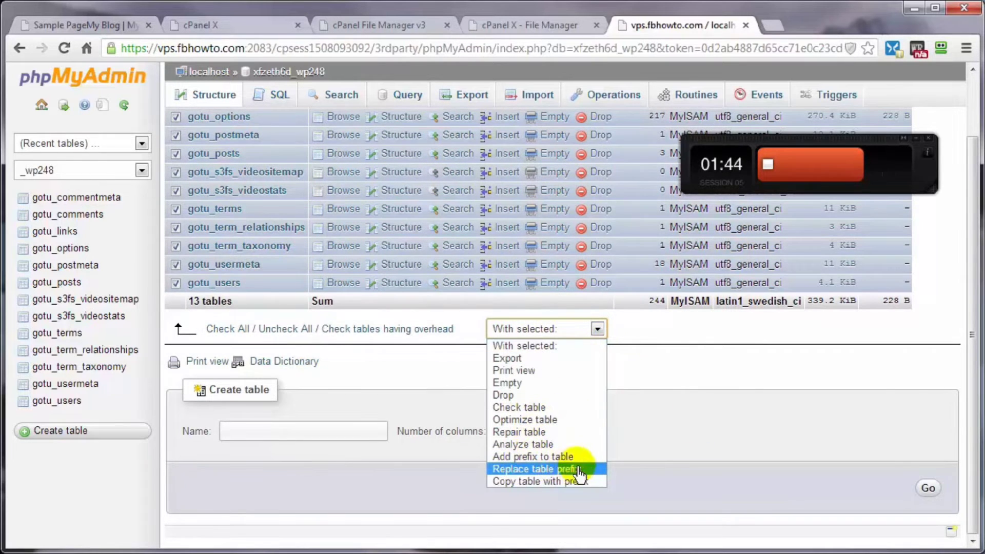
left_click(523, 468)
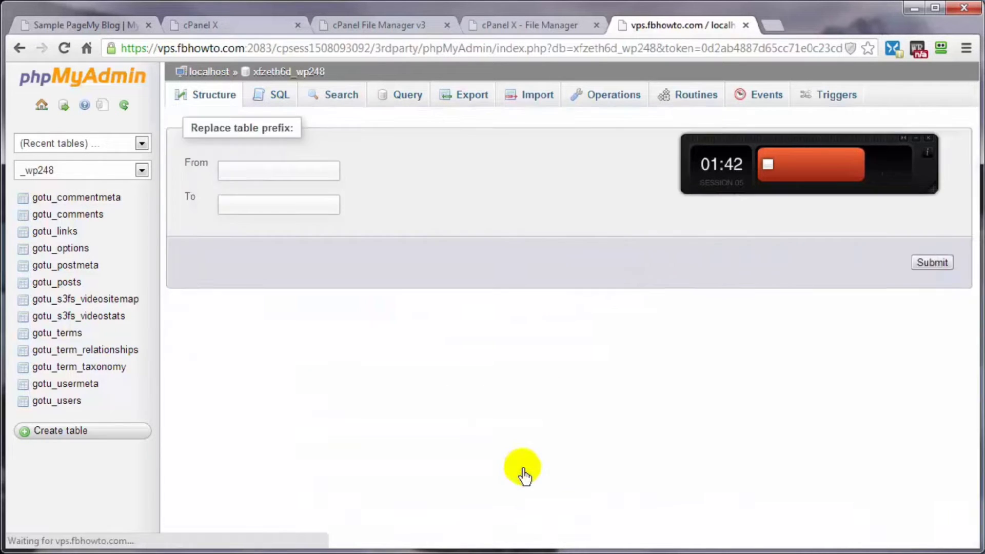
- Replace the gotu_ prefix with wpt_ on all tables and refresh the table list
left_click(237, 172)
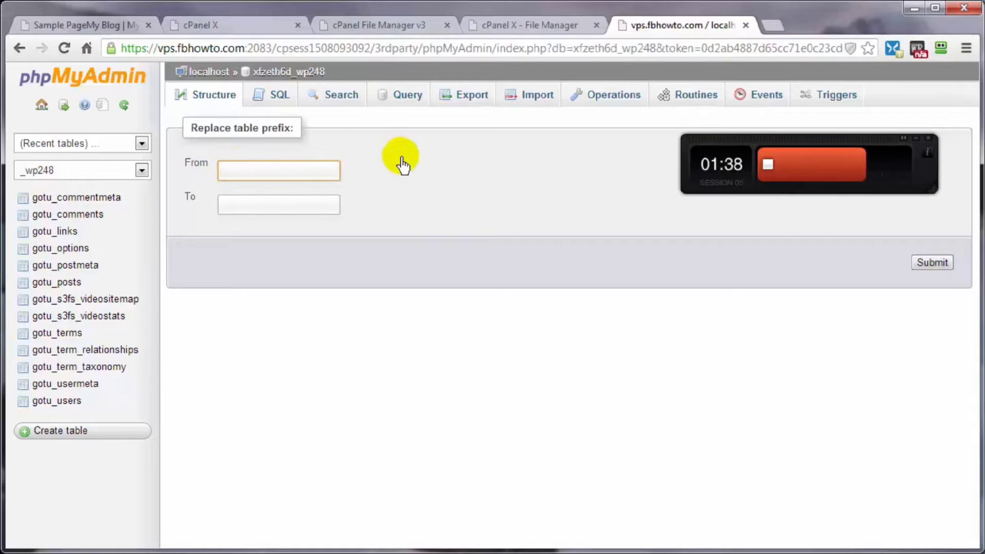
type("gotu_")
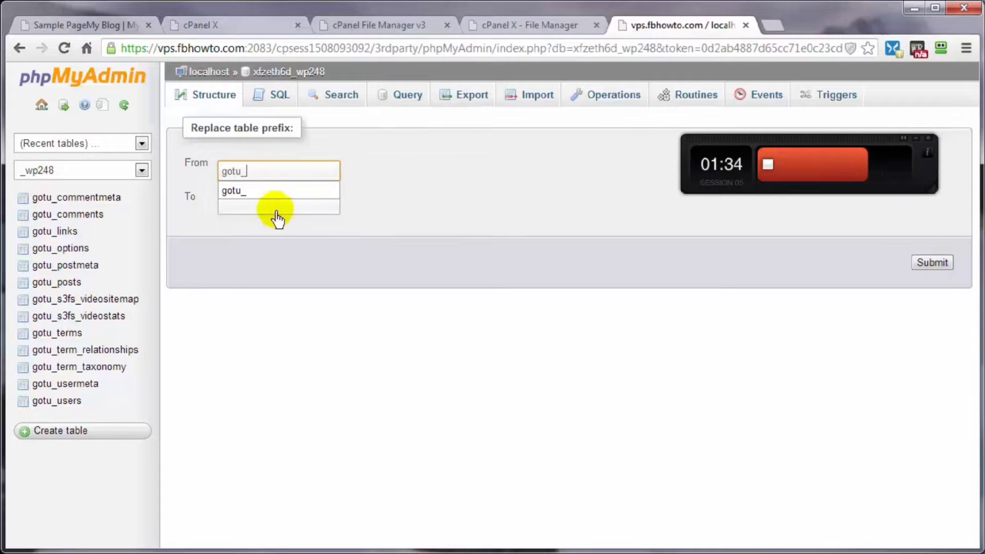
left_click(246, 191)
left_click(248, 210)
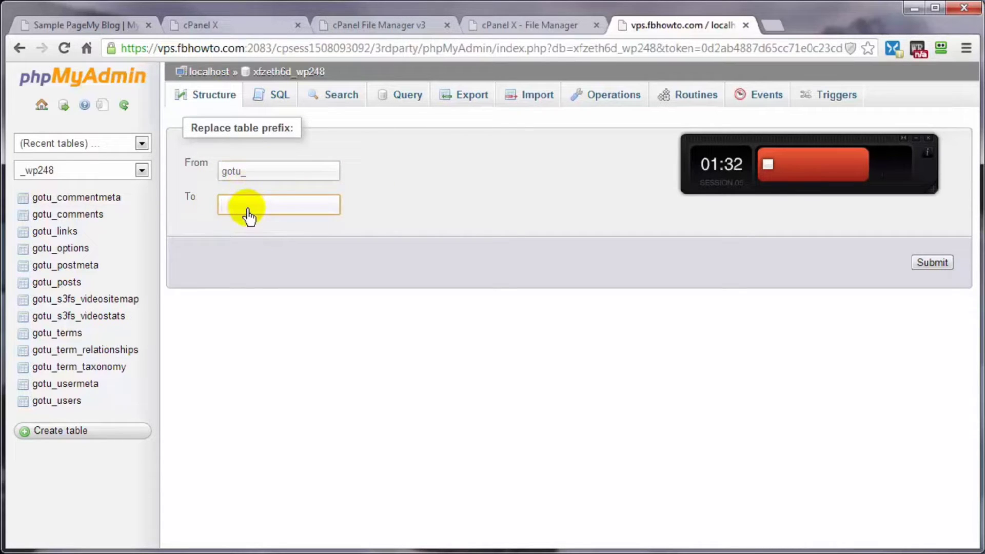
type("wp_")
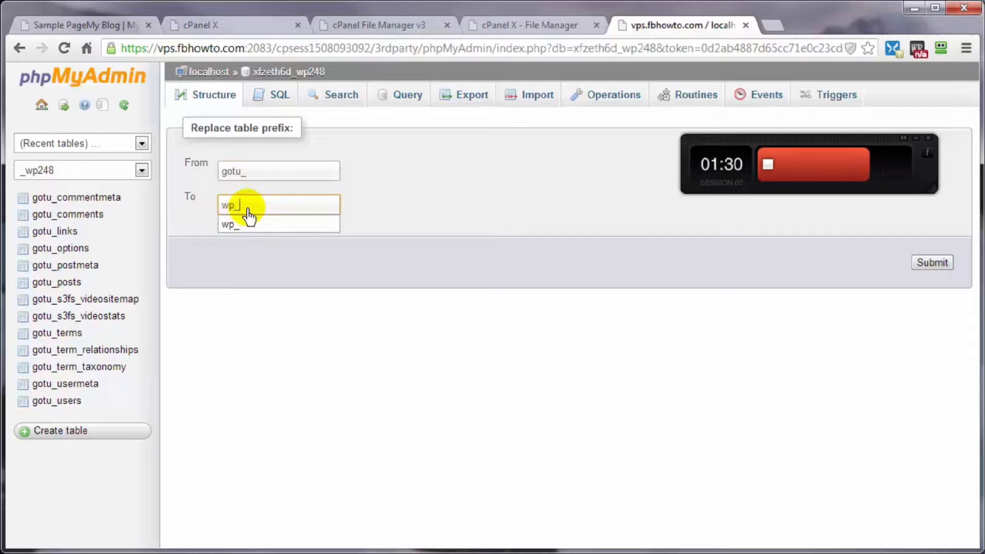
left_click(245, 225)
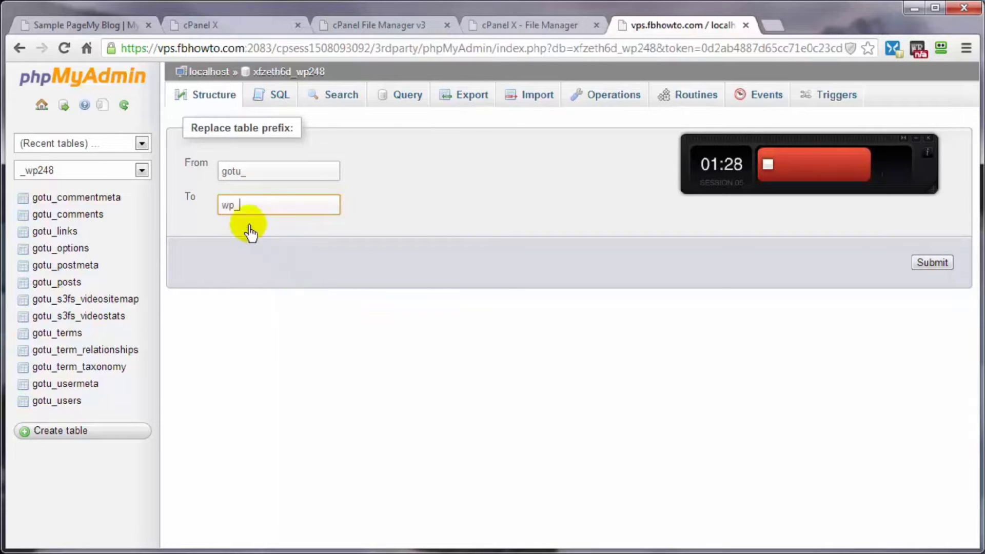
left_click(240, 207)
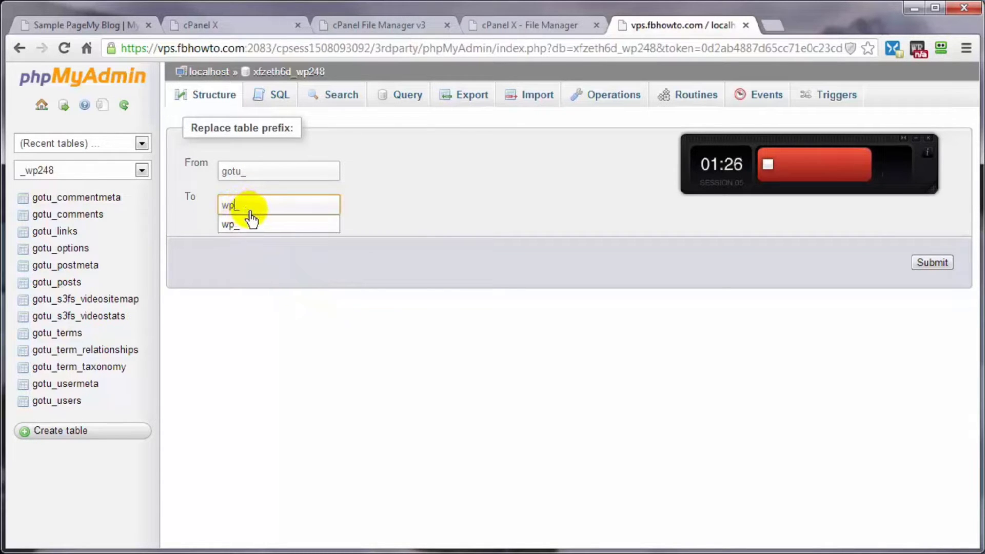
type("t")
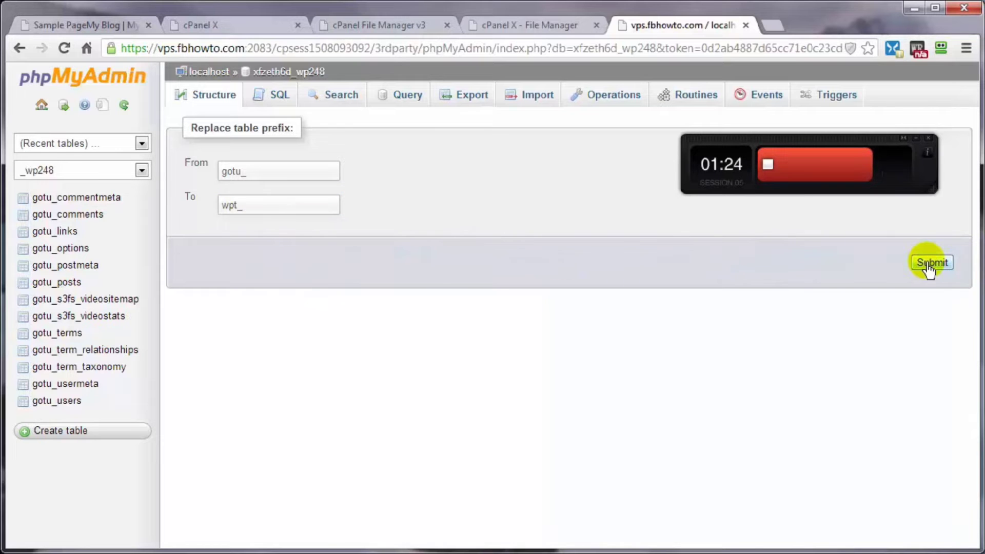
left_click(932, 263)
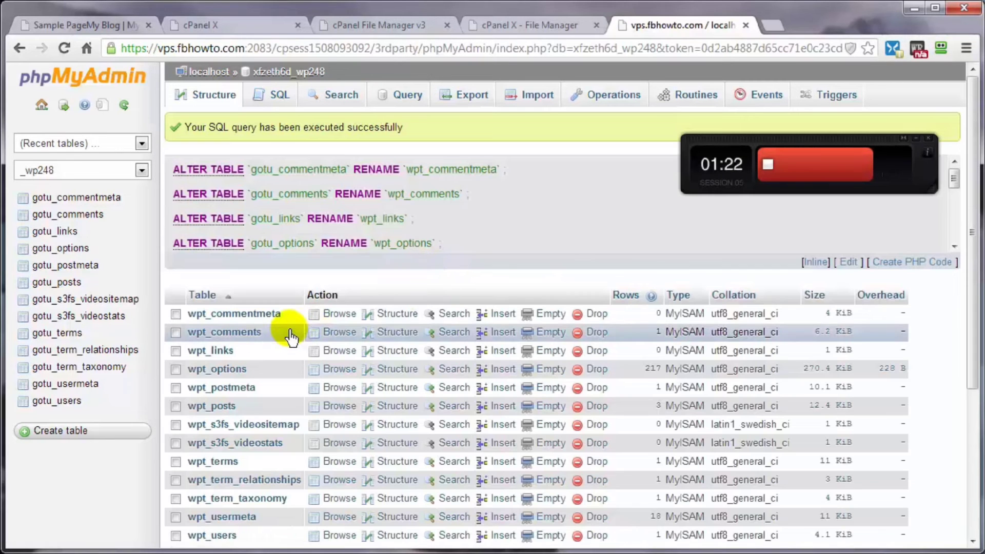
scroll(290, 336, "down", 4)
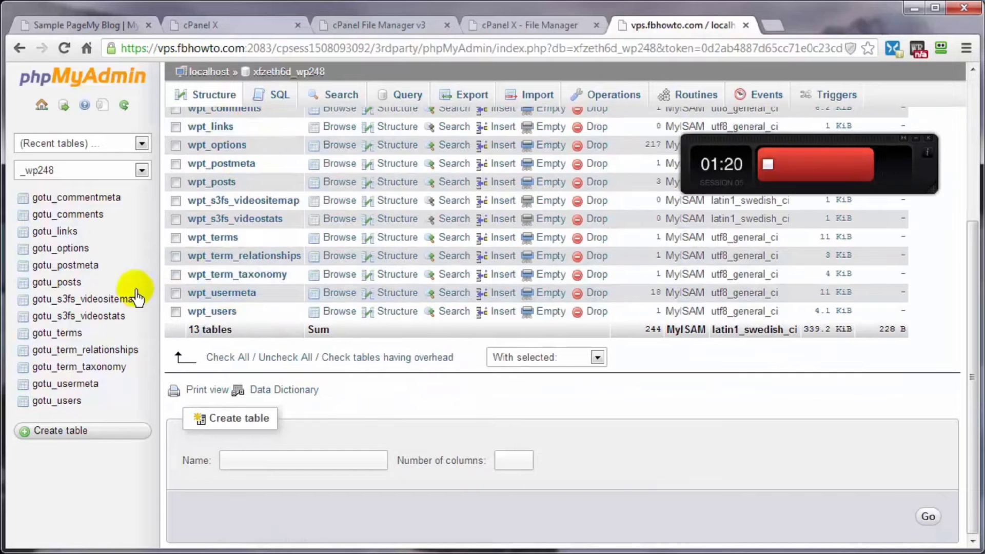
left_click(124, 104)
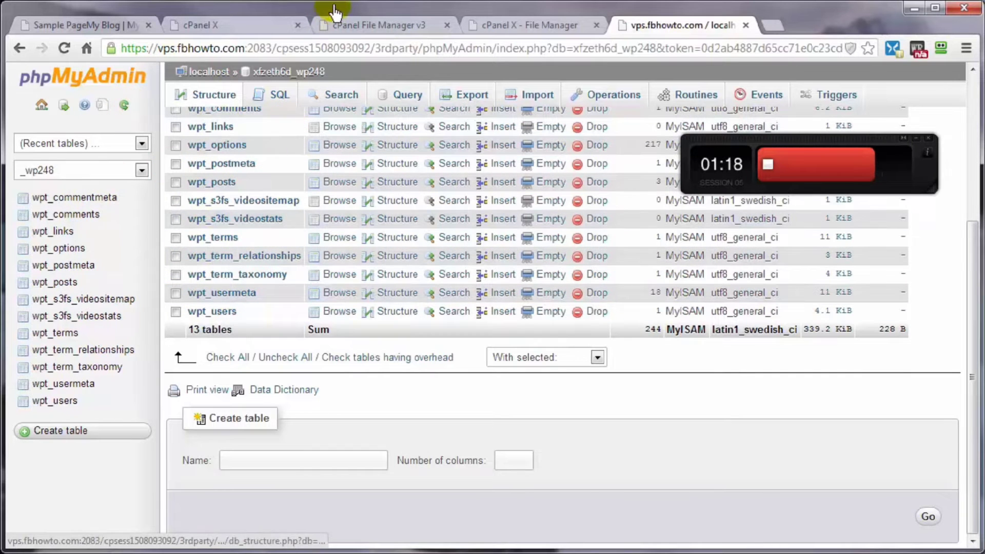
left_click(496, 25)
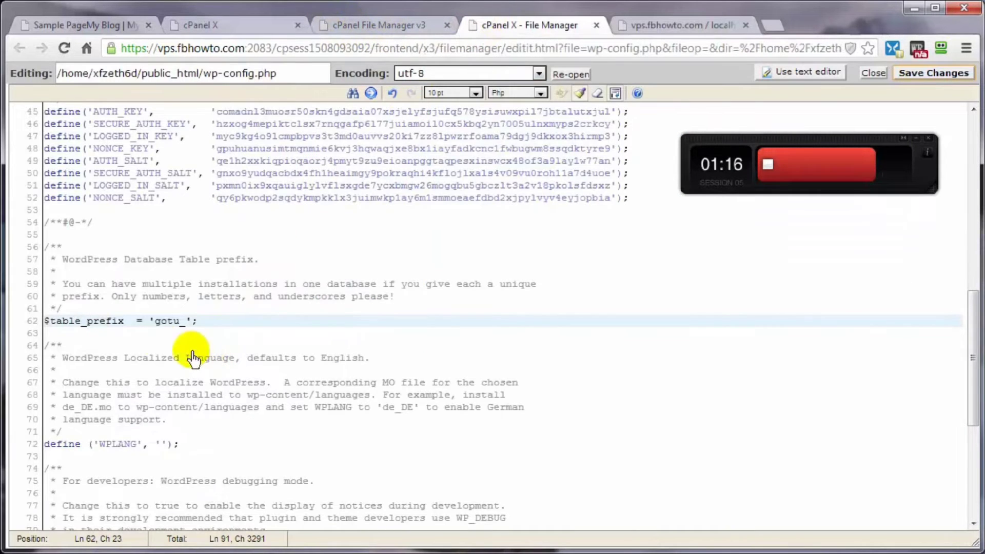
- Change $table_prefix in wp-config.php from 'gotu_' to 'wpt_' and save it
double_click(169, 321)
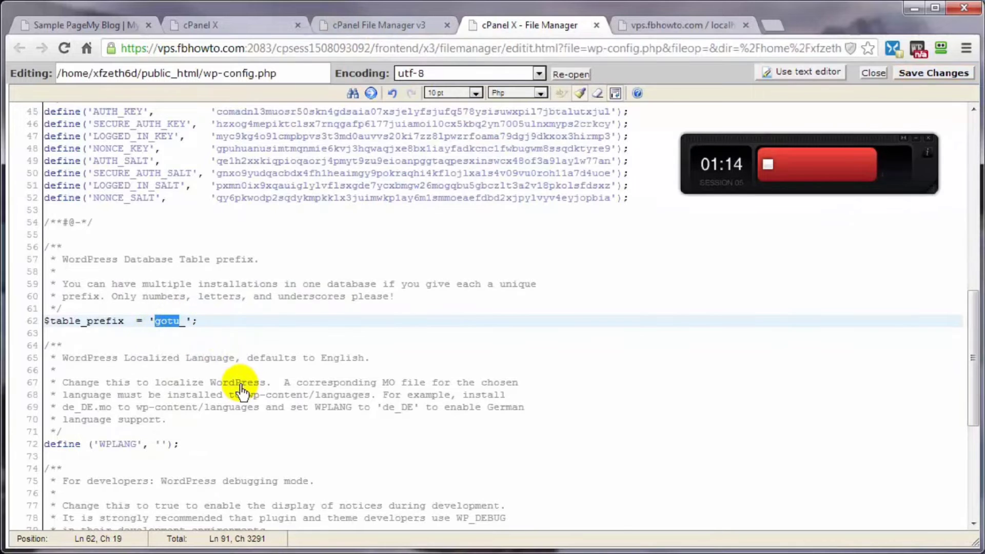
type("wpt")
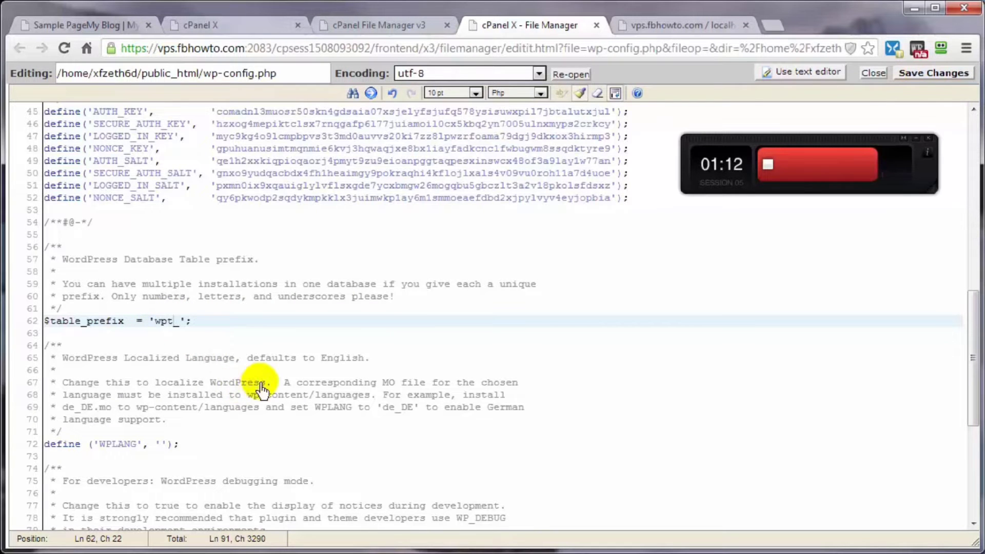
left_click(917, 77)
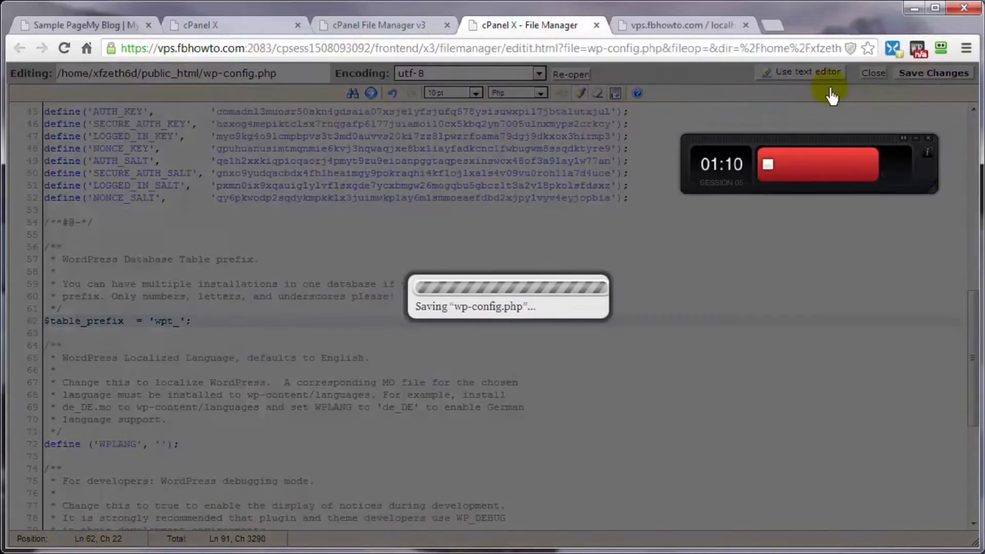
left_click(75, 32)
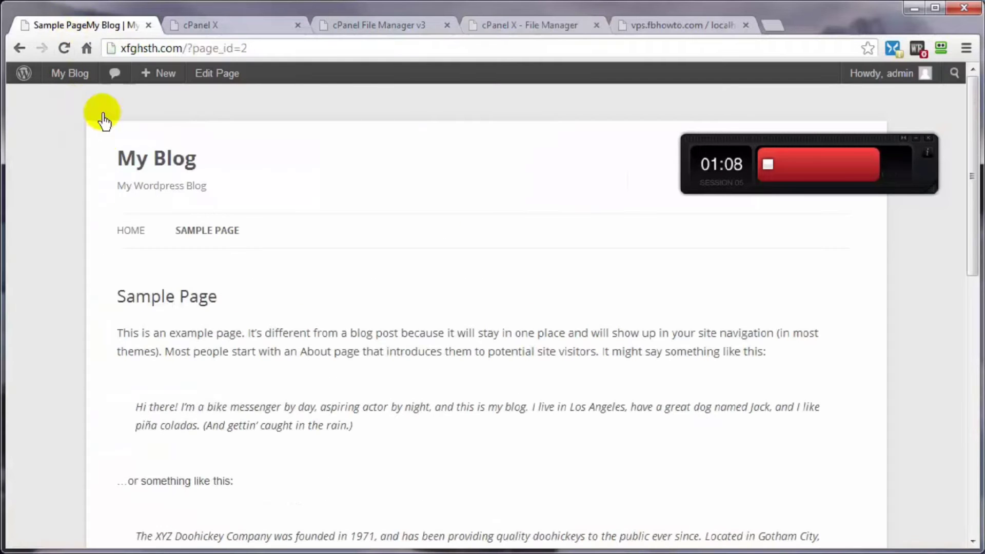
- Reload the Sample Page and go to the My Blog home page with the Hello world! post
left_click(65, 49)
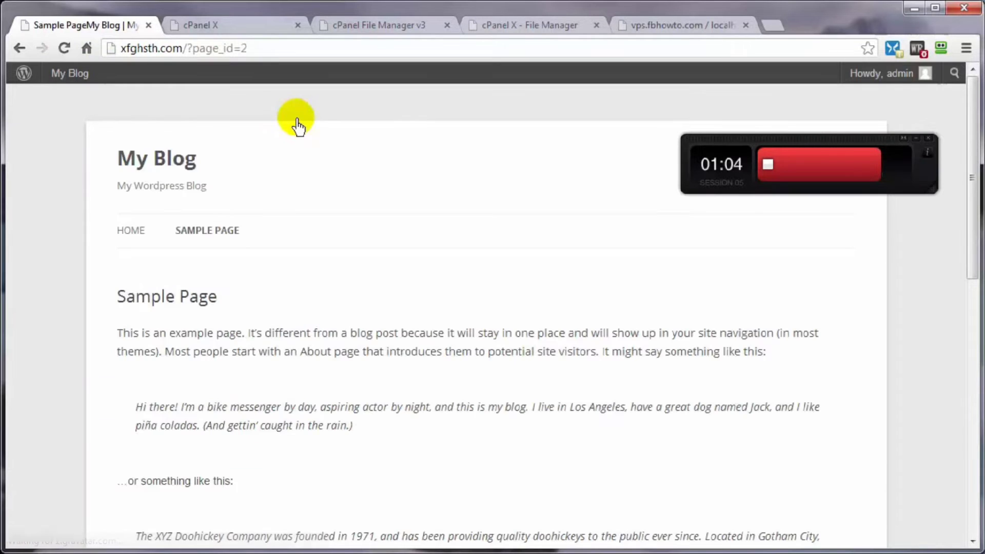
left_click(123, 237)
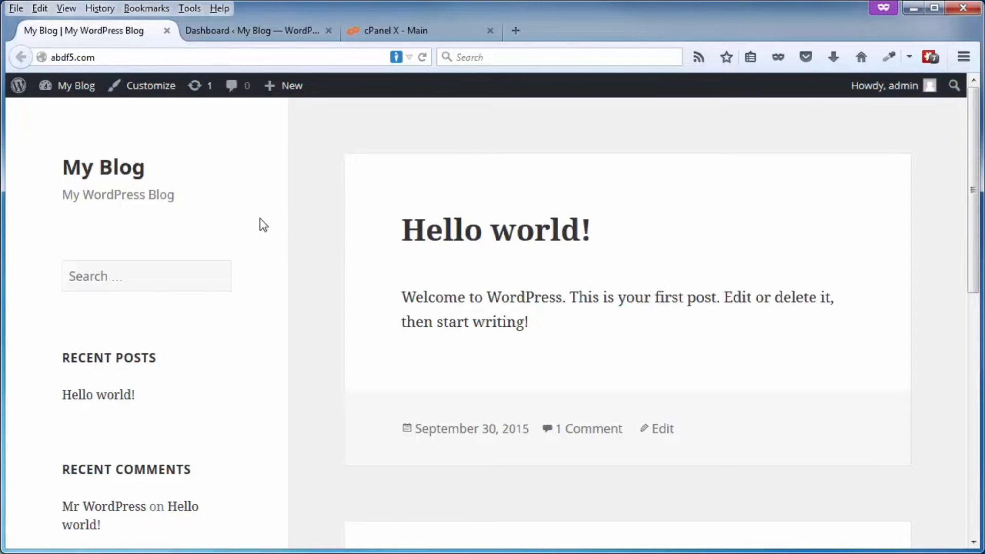
right_click(302, 196)
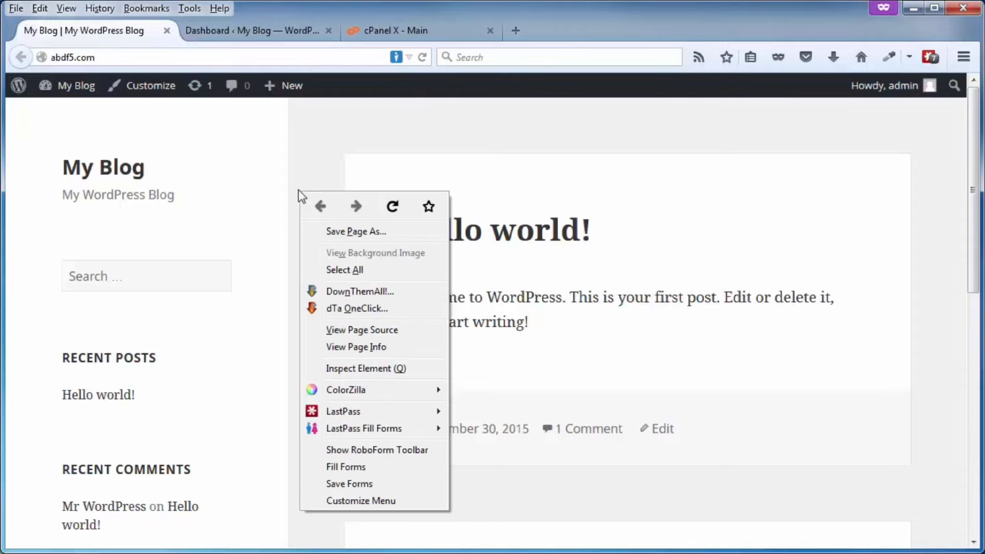
left_click(342, 332)
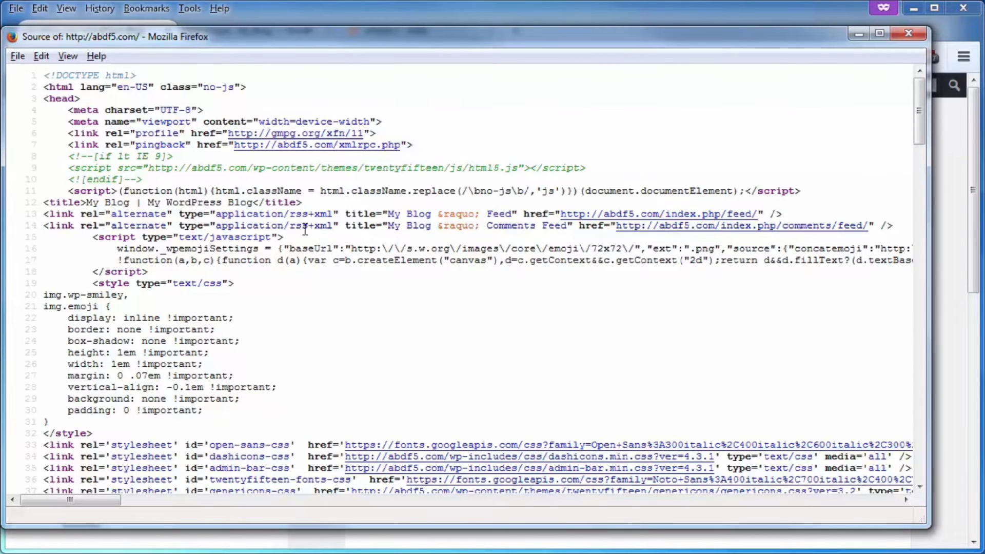
key("ctrl+f")
left_click(57, 498)
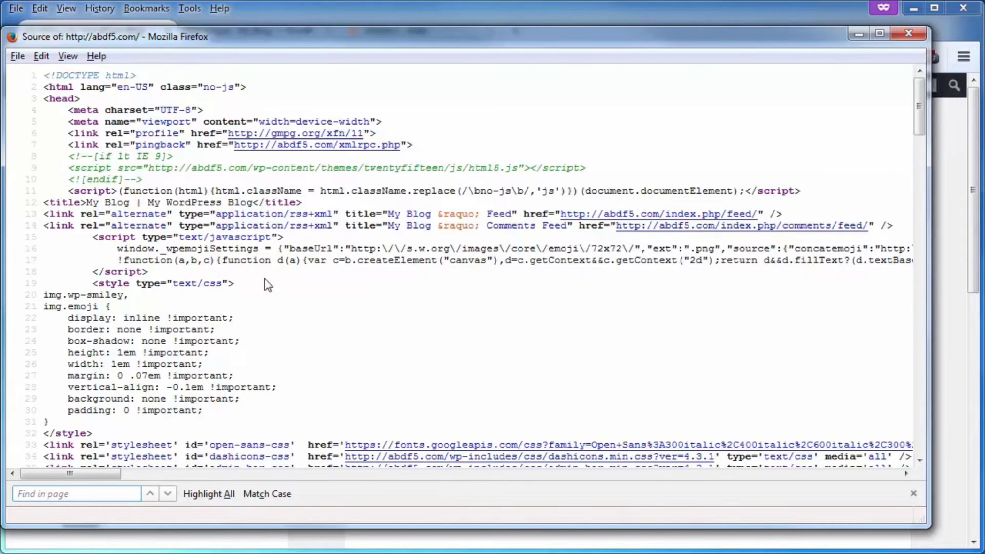
type("4.3.1")
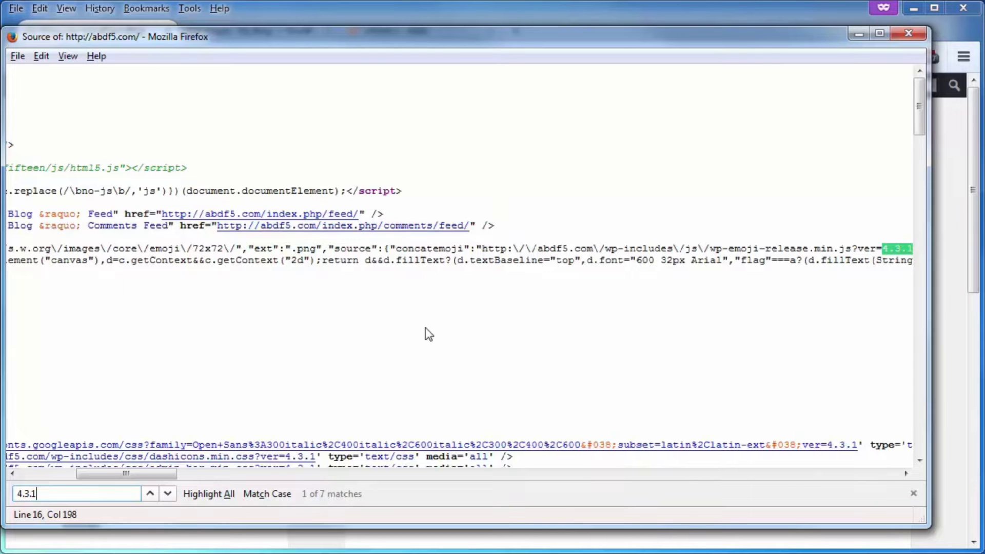
left_click(909, 33)
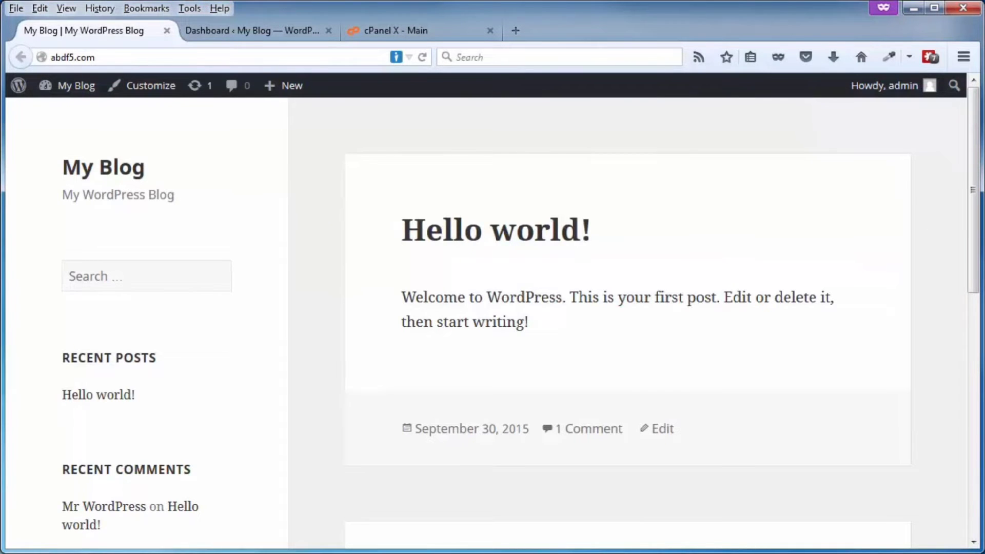
- Check the version-removal snippet in Notepad, move it aside, and switch to the WordPress Dashboard
left_click_drag(984, 154, 514, 63)
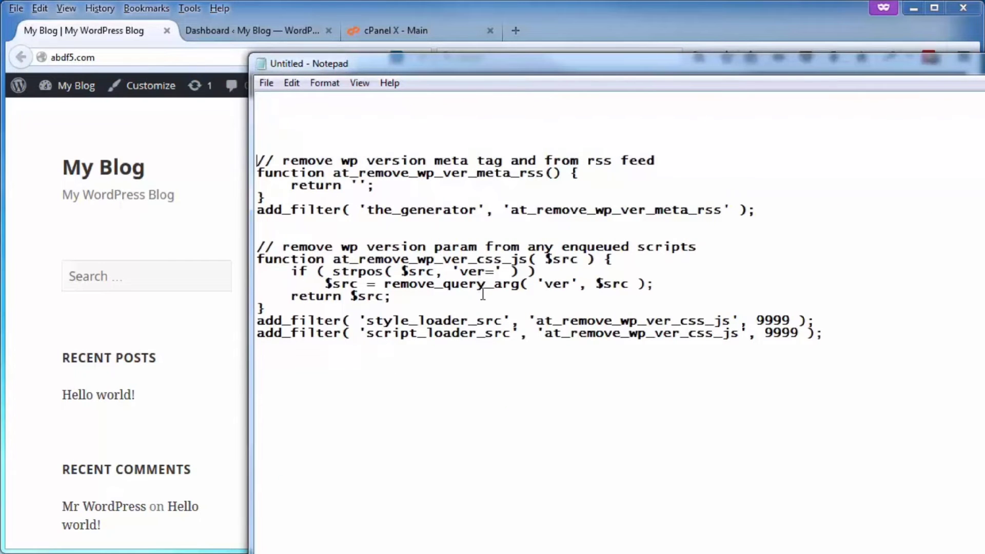
left_click_drag(461, 62, 984, 64)
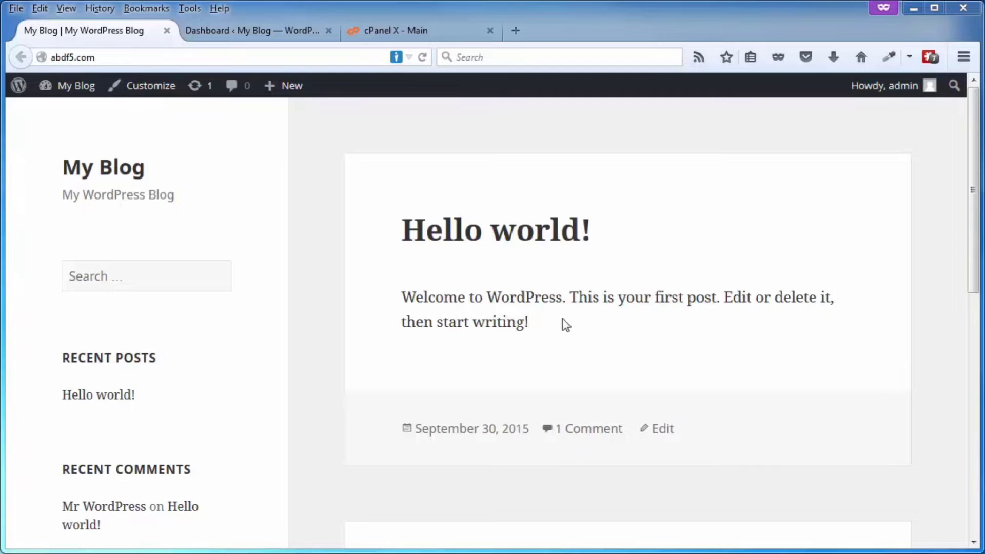
left_click(245, 34)
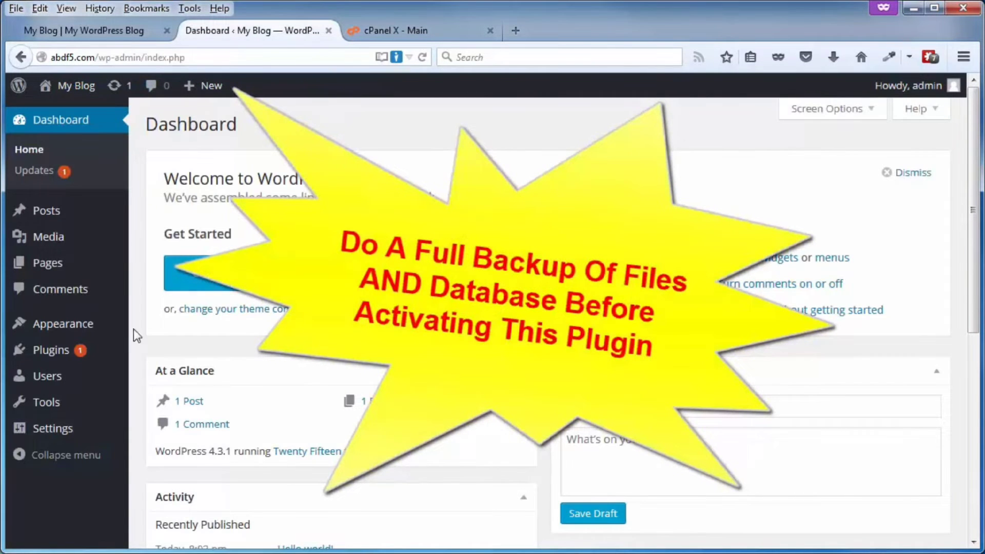
- Search plugins for 'meta generator', then install and activate Meta Generator and Version Info Remover
mouse_move(48, 357)
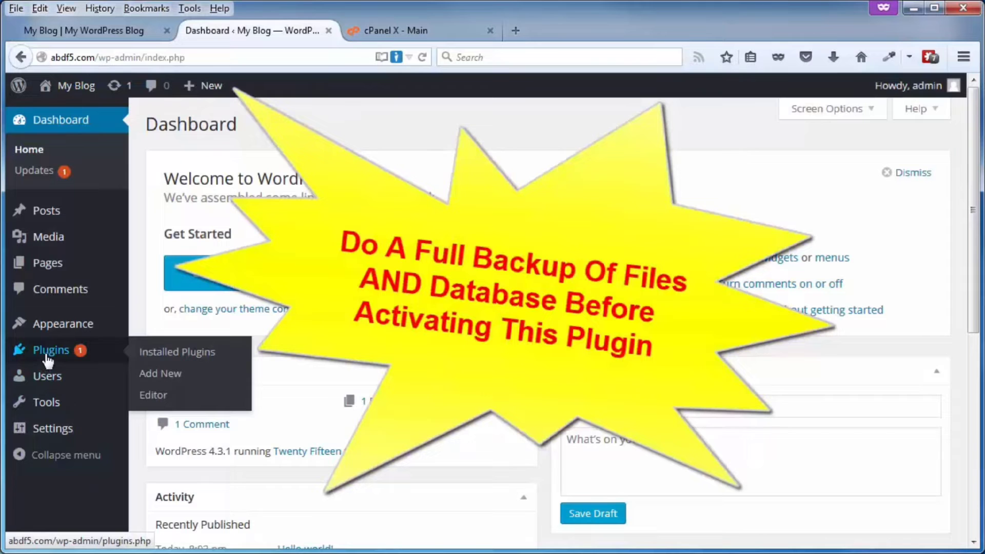
left_click(167, 375)
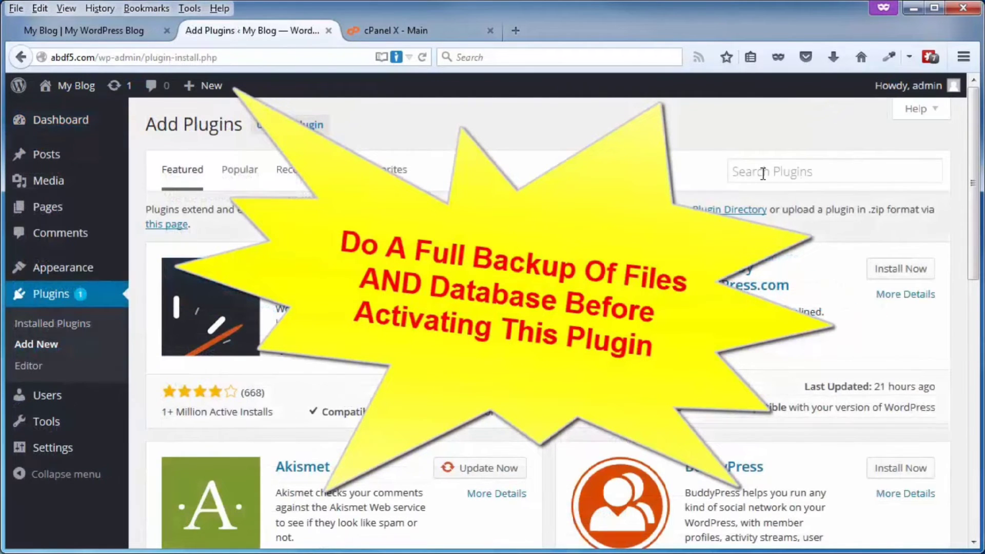
left_click(763, 173)
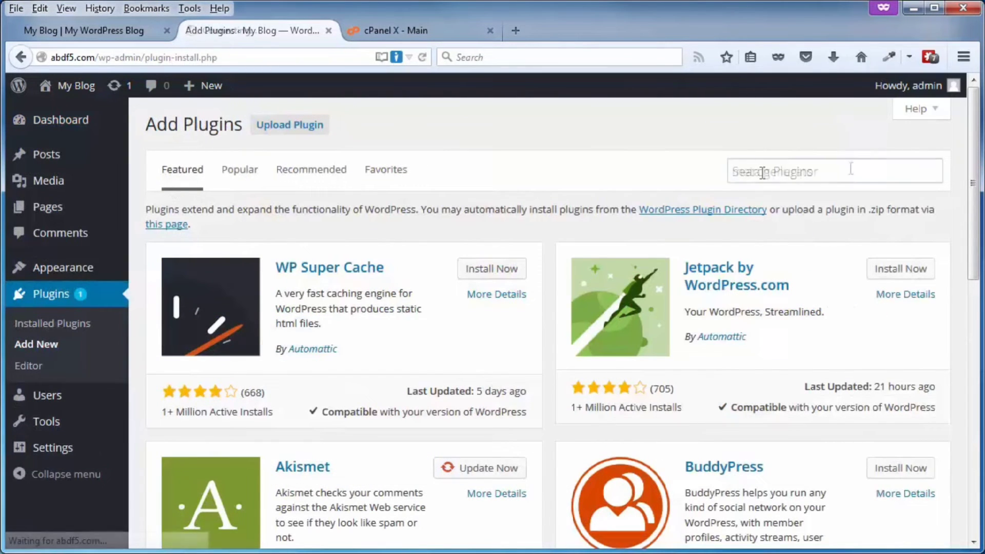
type("meta generator")
key("Return")
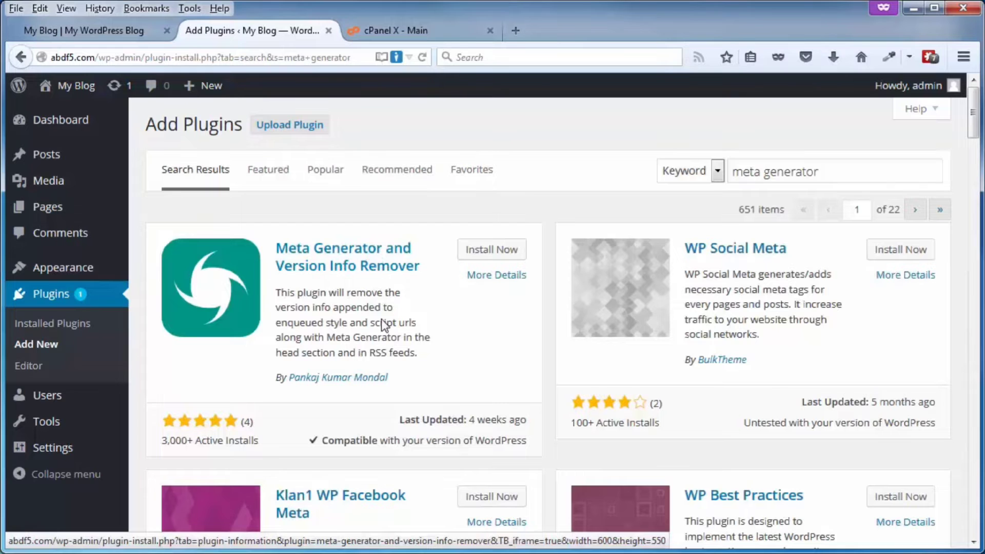
left_click(477, 252)
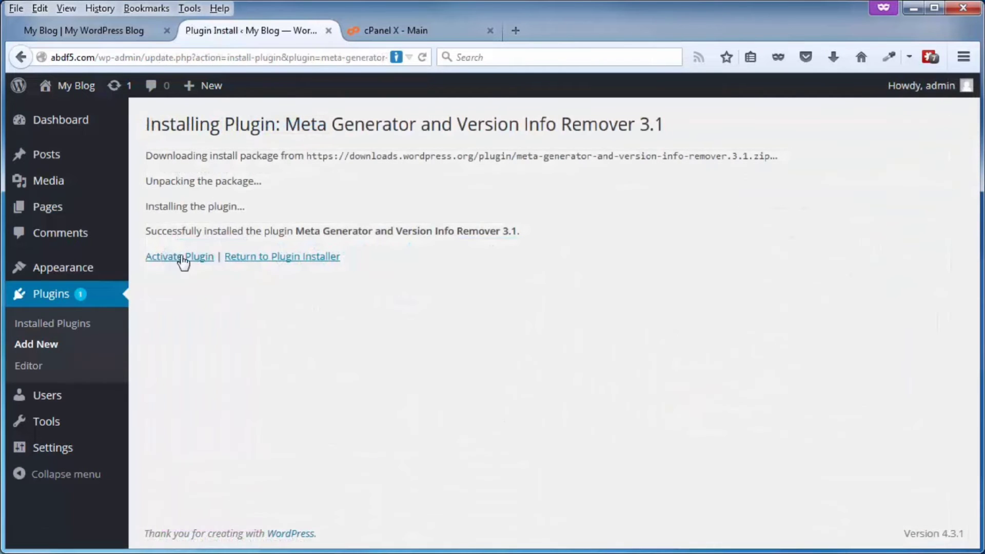
left_click(177, 256)
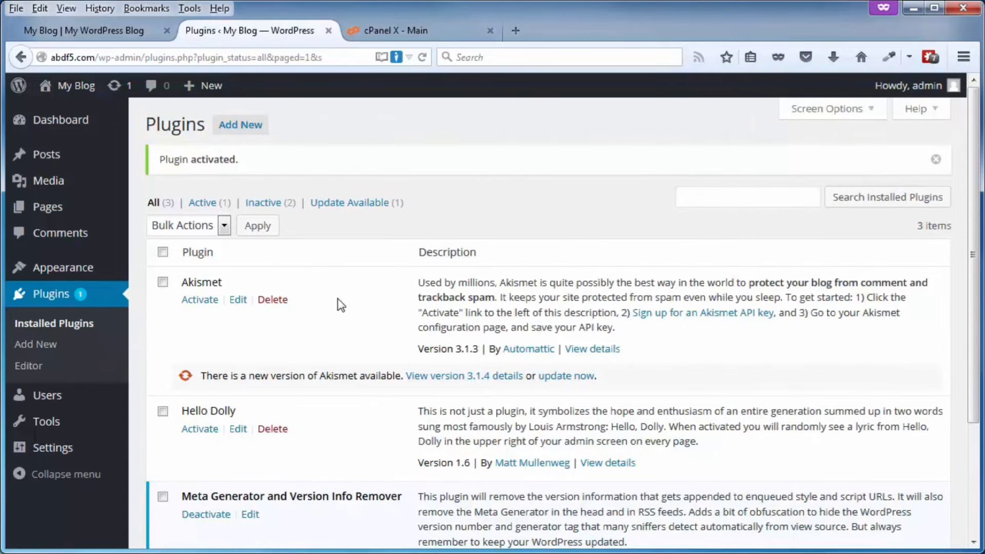
mouse_move(53, 454)
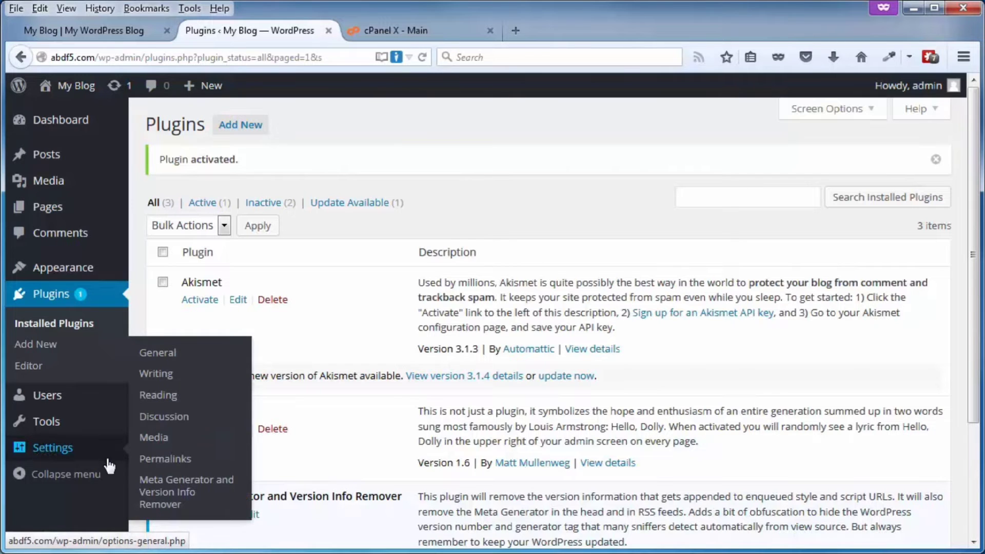
- Verify meta generator, stylesheet and script version removal are all enabled, then return to the blog
left_click(167, 490)
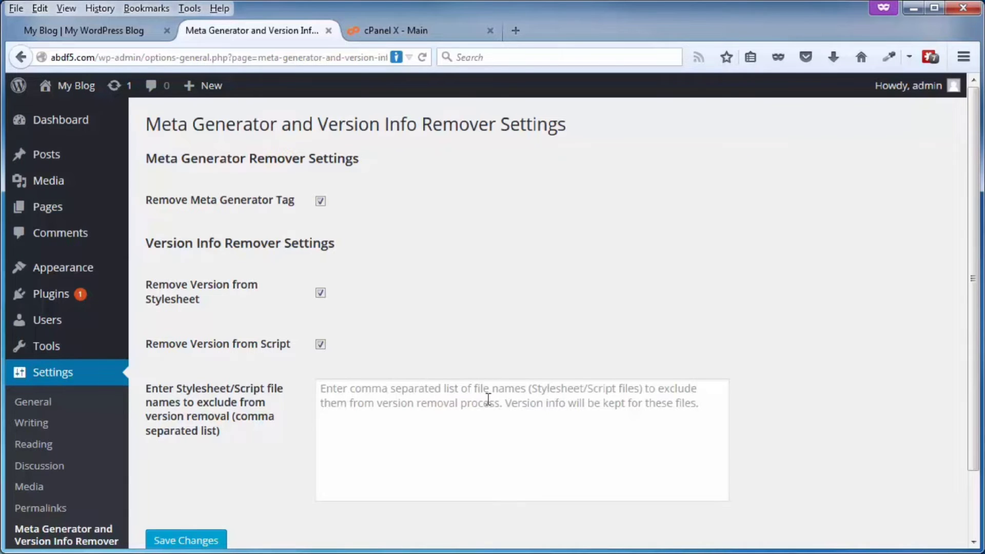
scroll(221, 479, "down", 3)
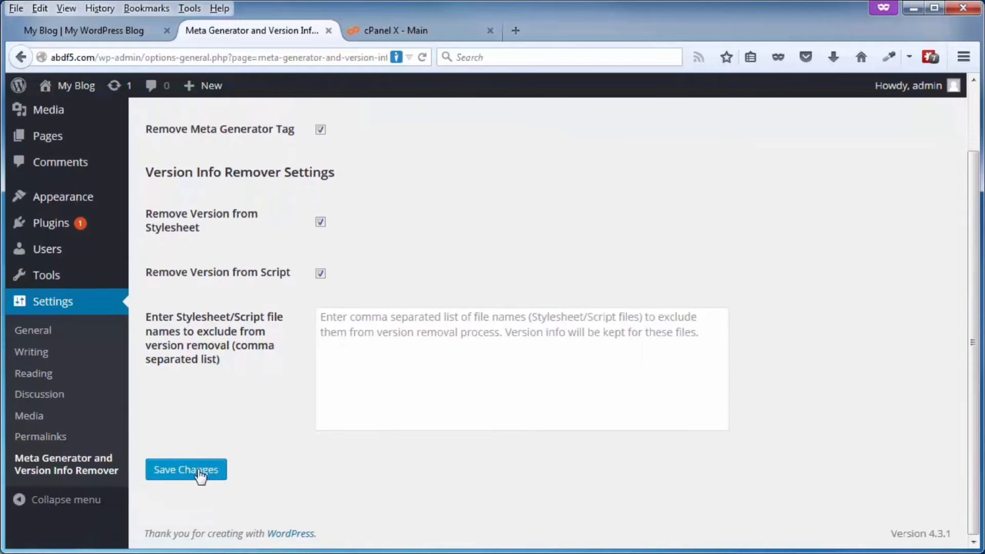
scroll(267, 398, "up", 3)
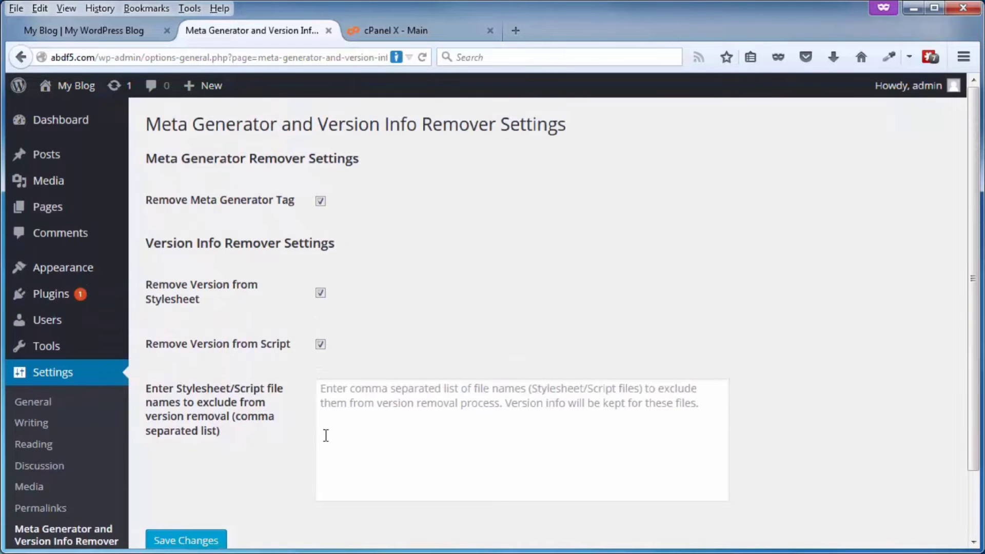
left_click(90, 32)
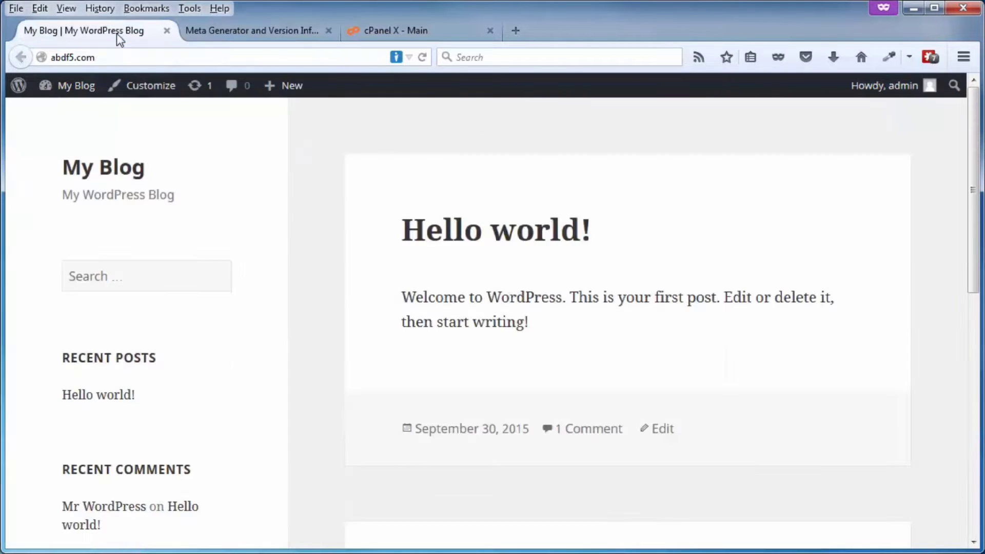
- Reload the blog, search its page source for '4.3', then open the Hello world! post
left_click(423, 58)
right_click(298, 183)
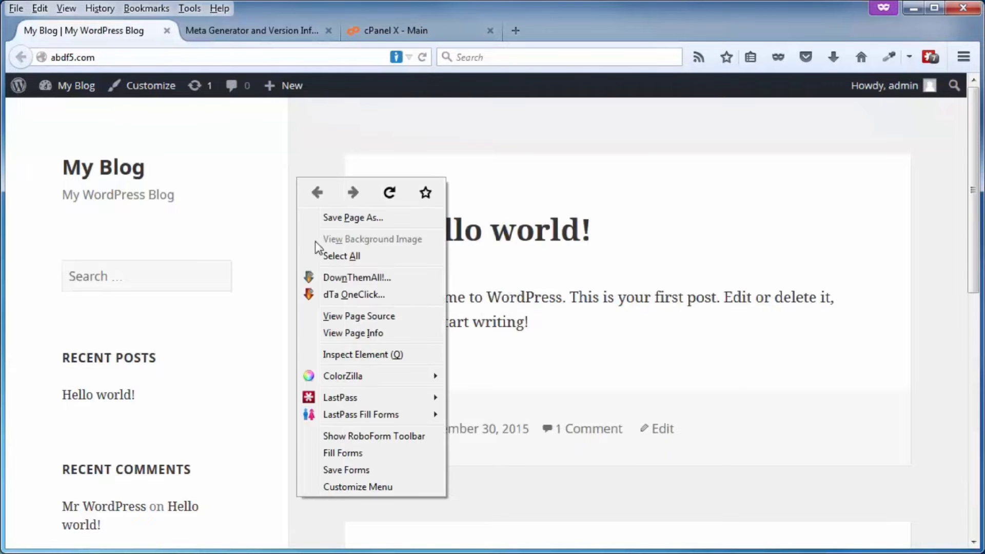
left_click(341, 320)
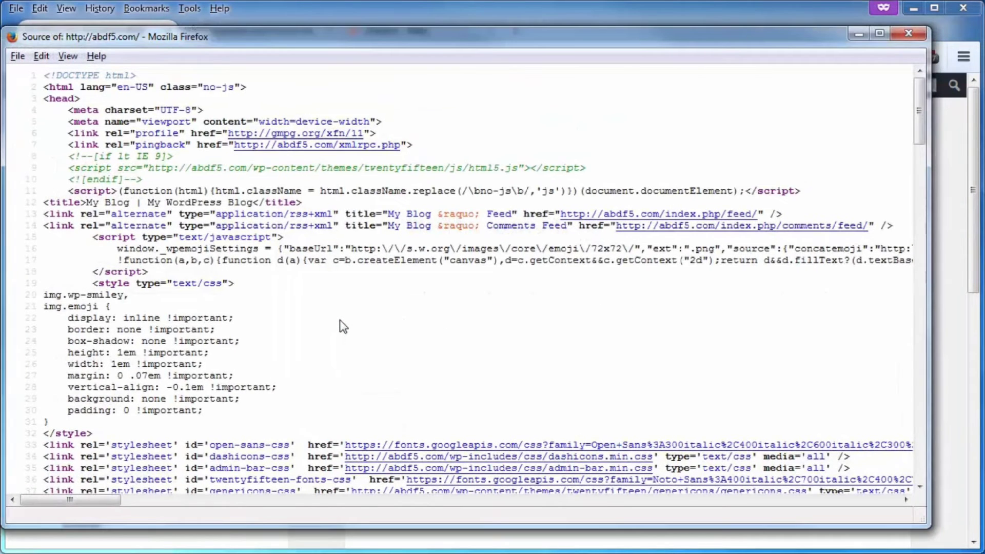
key("ctrl+f")
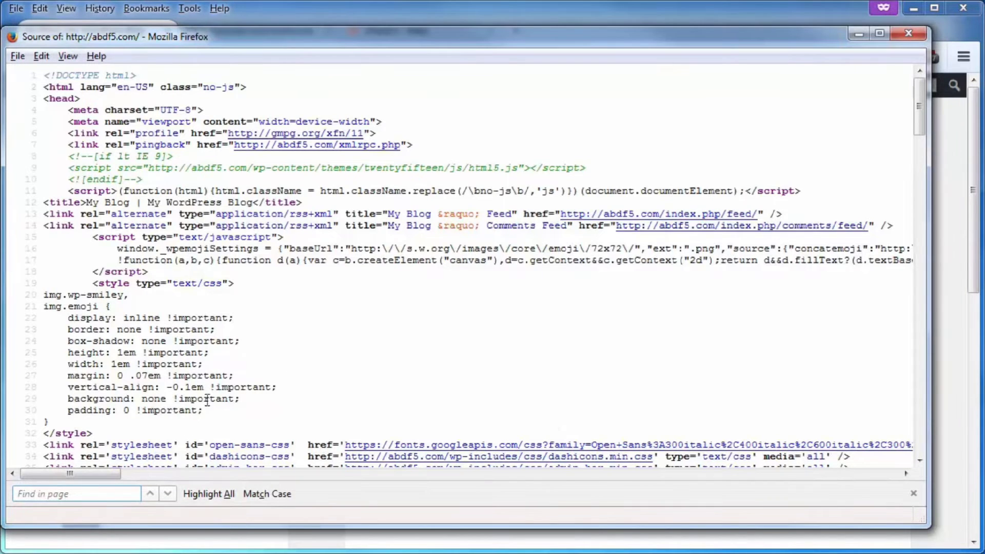
type("4.3")
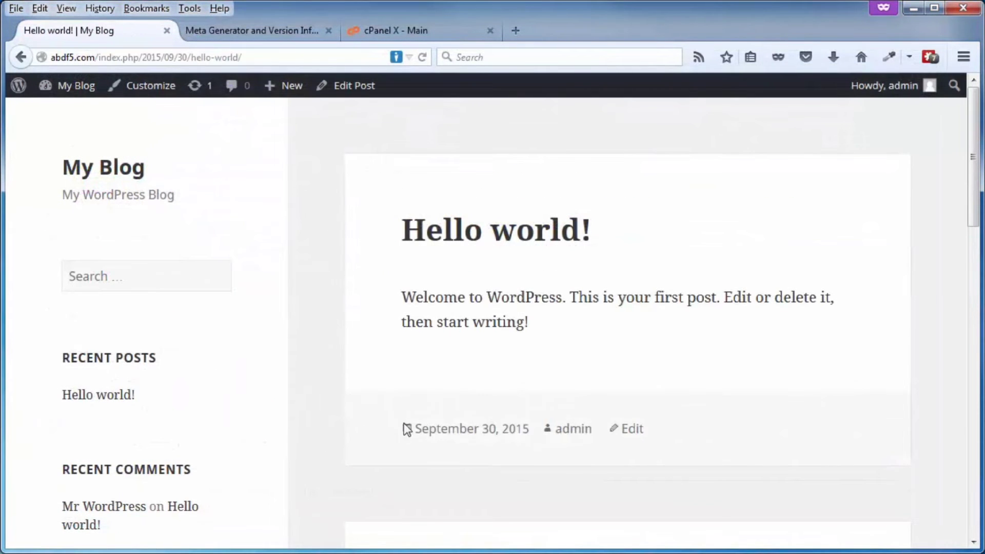
left_click(491, 435)
- Open the cPanel File Manager from the cPanel main page
left_click(410, 33)
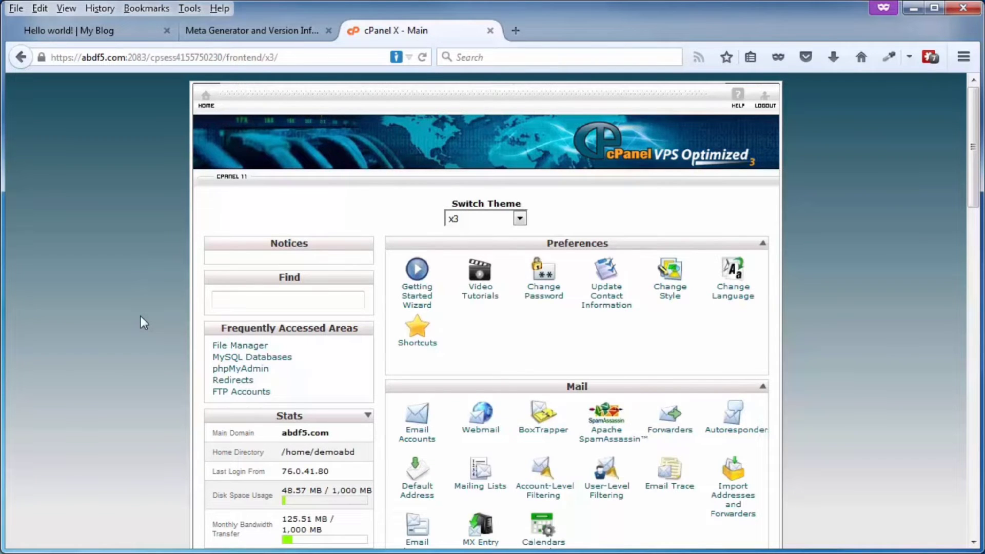
scroll(141, 317, "down", 6)
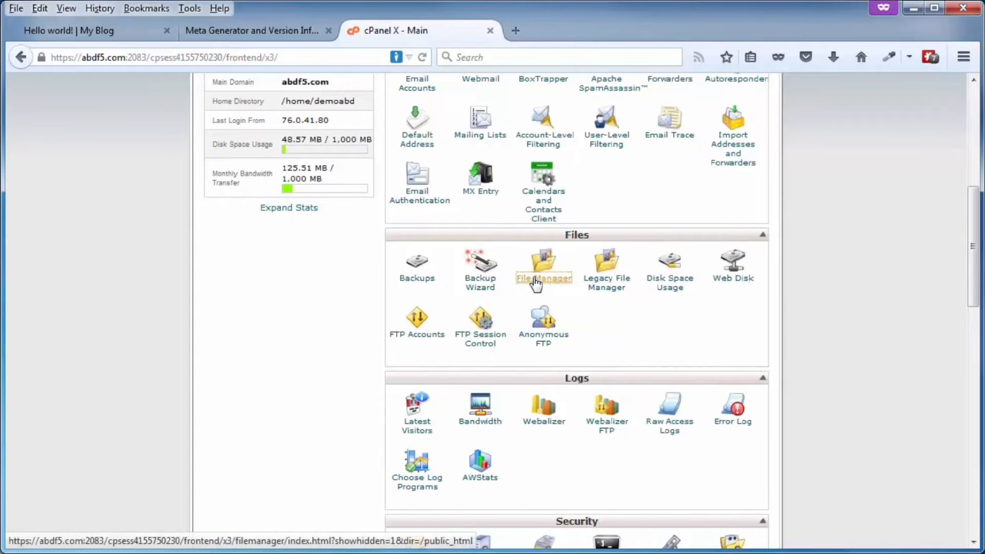
left_click(536, 280)
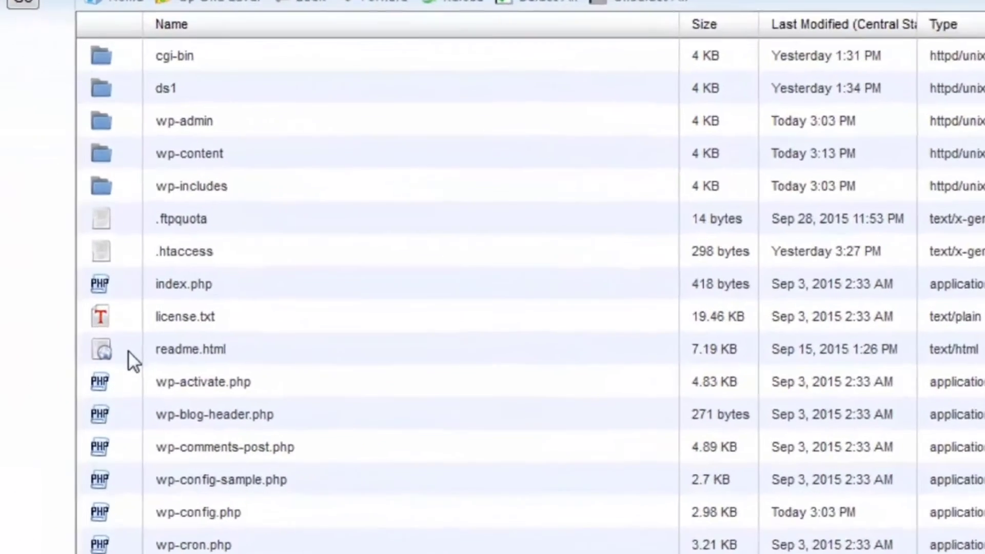
- Delete readme.html, license.txt and wp-config-sample.php from public_html
left_click(293, 395)
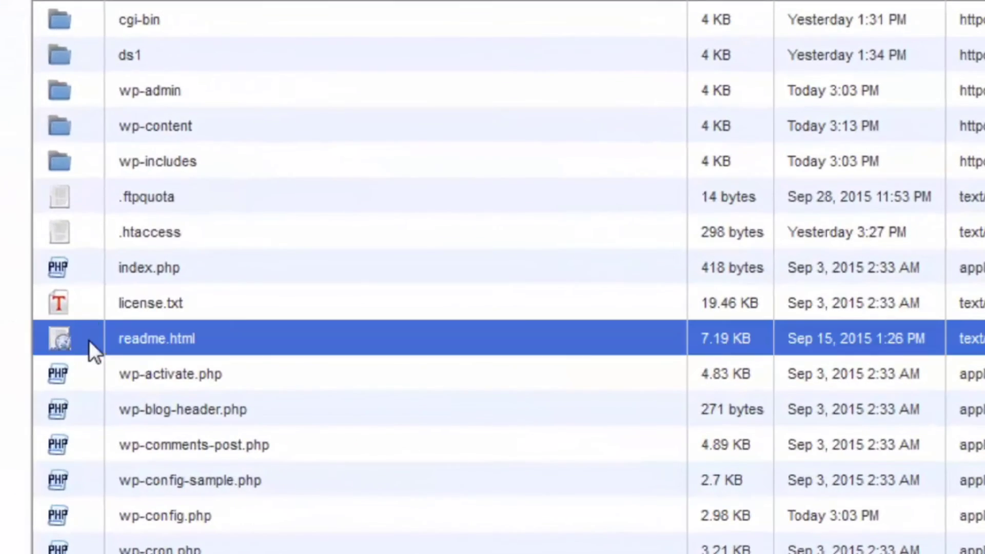
left_click(84, 305, "ctrl")
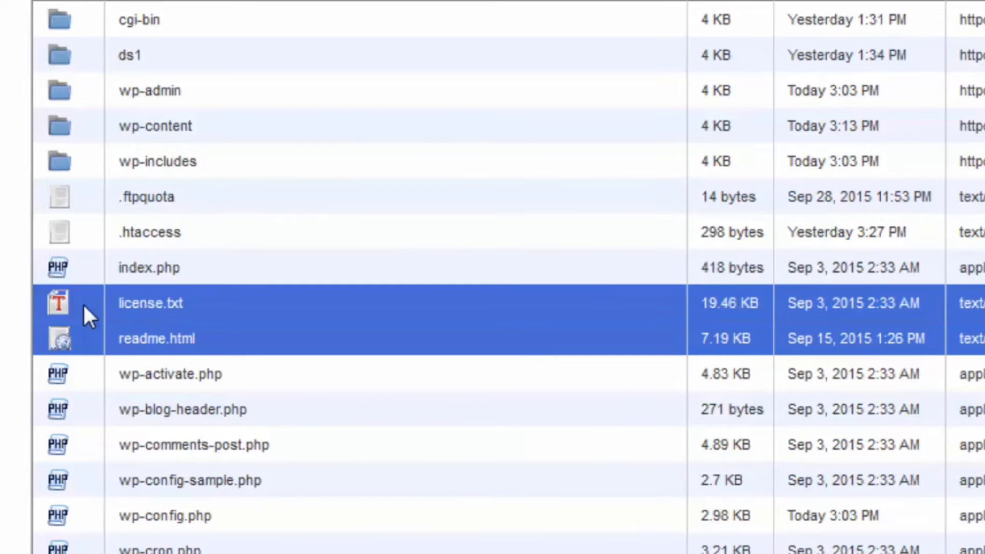
scroll(84, 306, "down", 3)
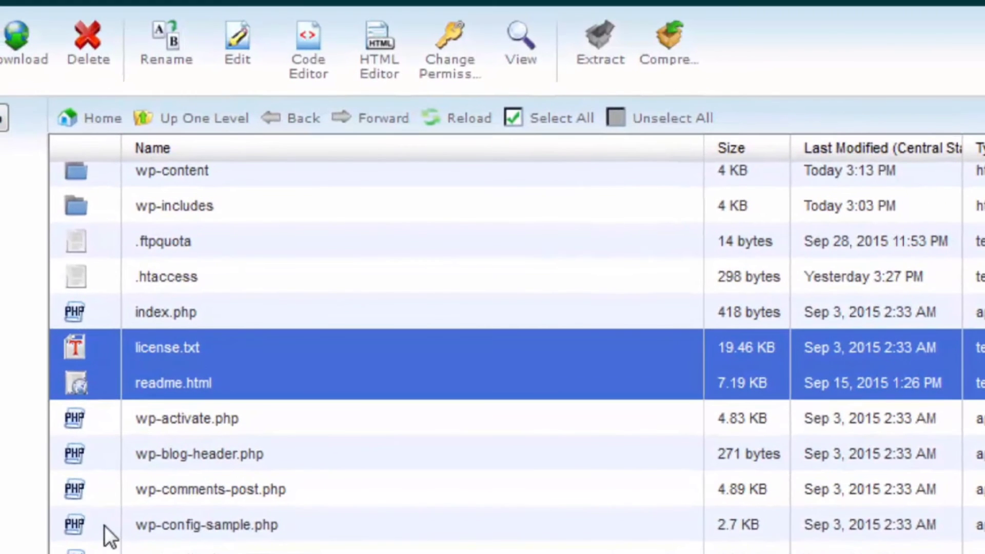
left_click(104, 525, "ctrl")
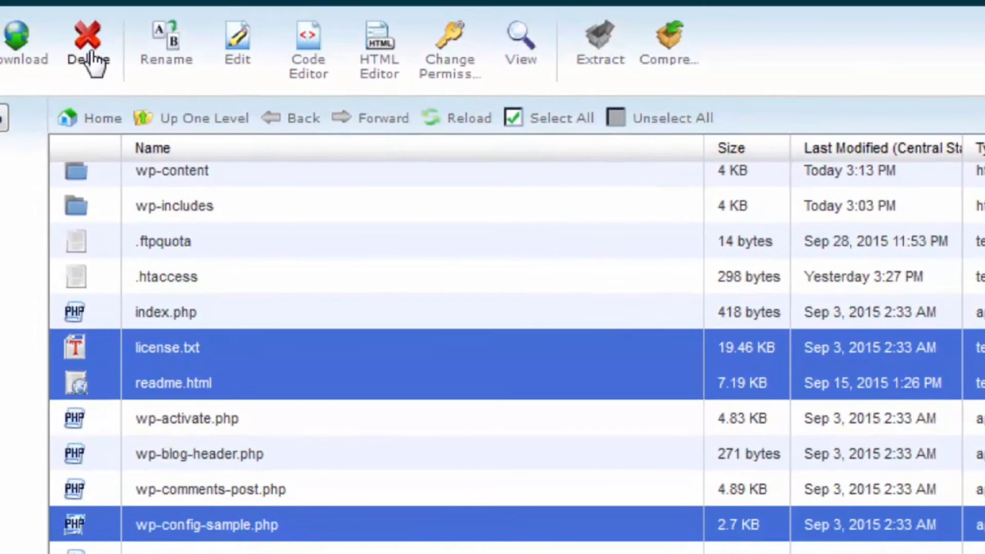
left_click(93, 59)
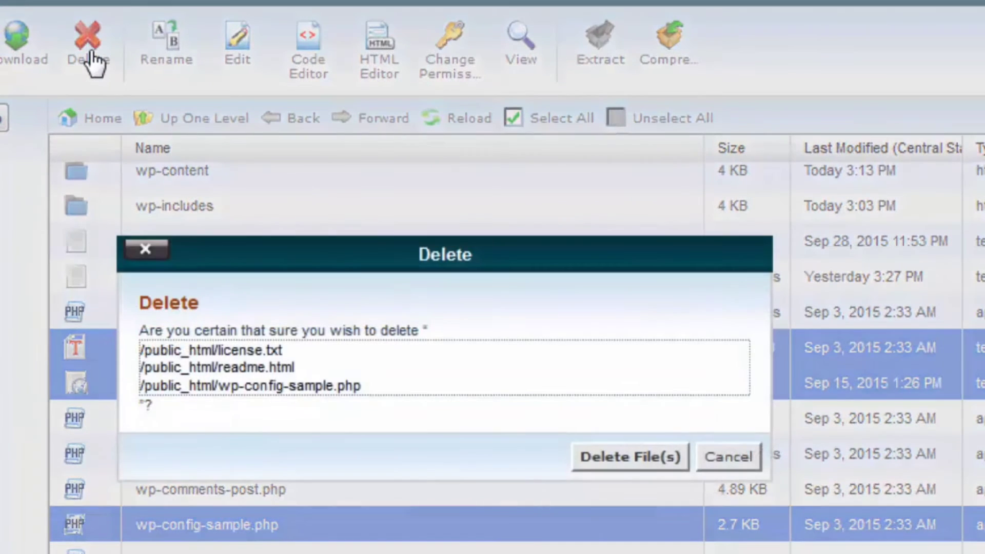
left_click(626, 463)
scroll(365, 423, "up", 3)
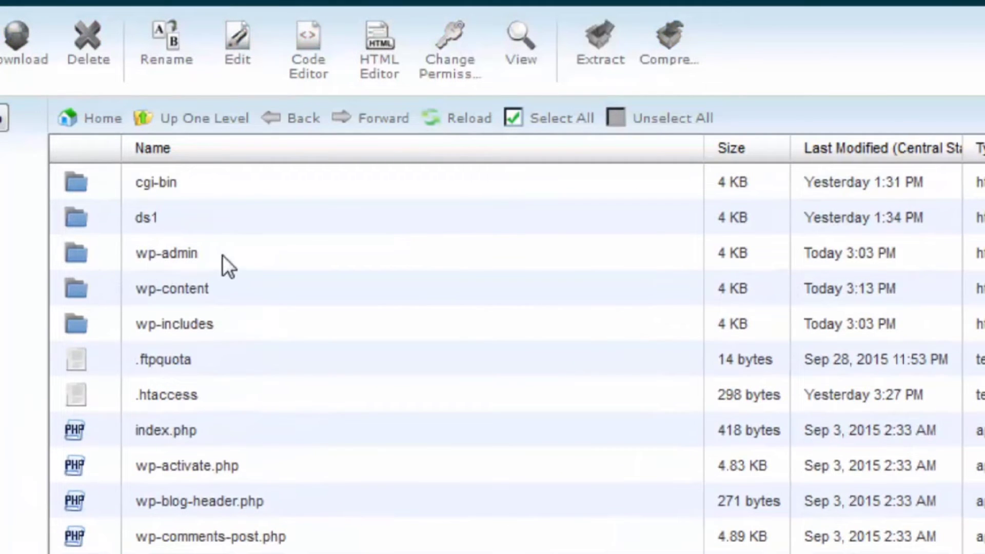
- Open wp-admin and delete install.php and install-helper.php
double_click(97, 252)
scroll(92, 162, "down", 10)
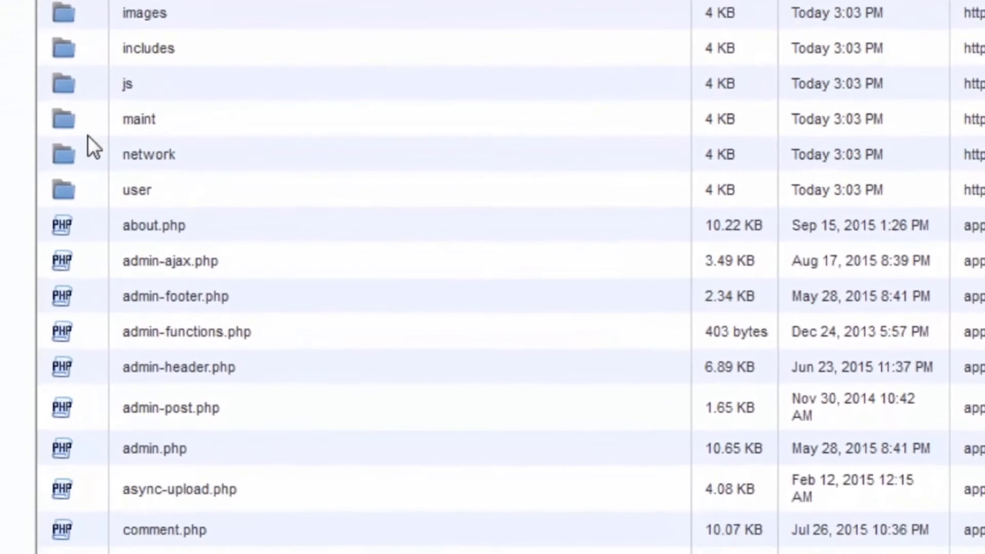
scroll(88, 136, "down", 5)
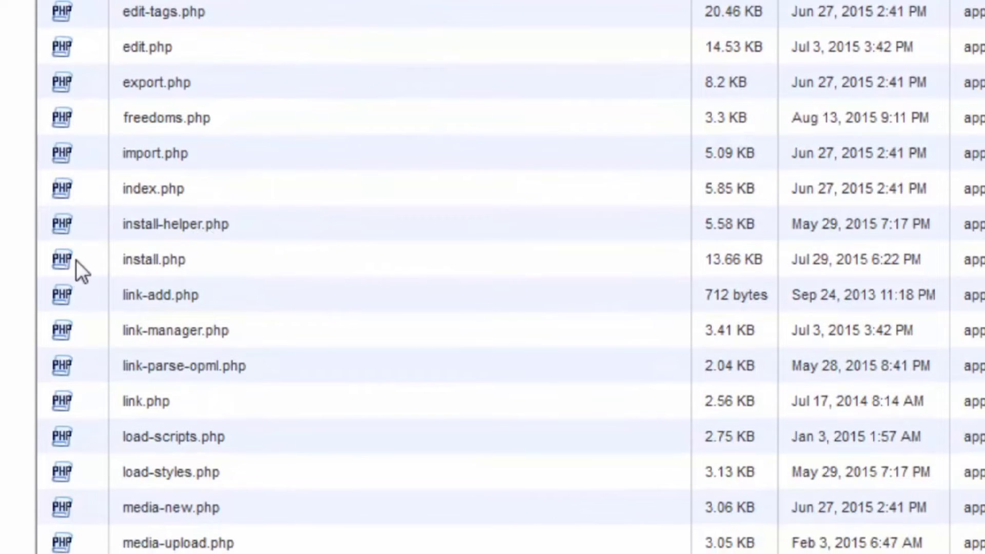
left_click(89, 259)
left_click(89, 229, "ctrl")
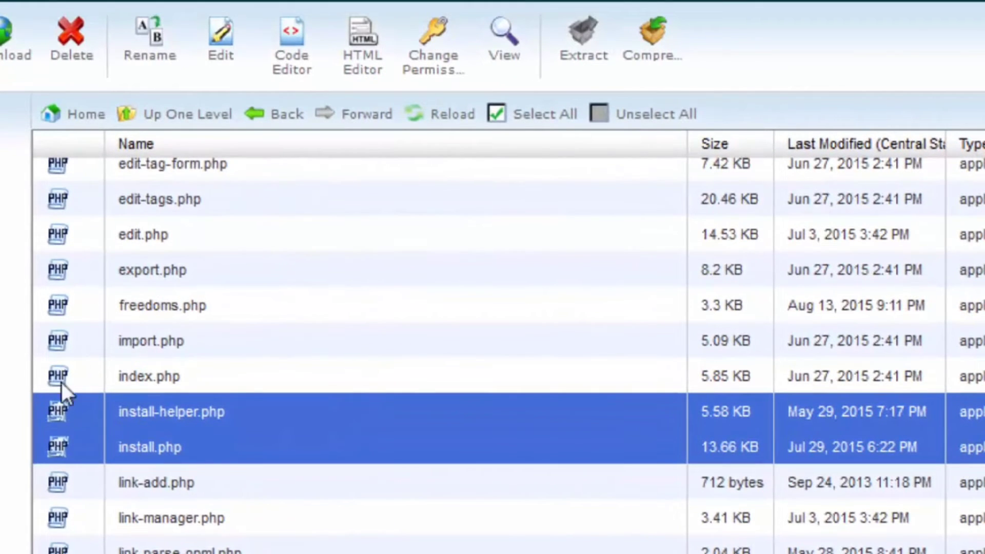
left_click(80, 56)
left_click(611, 445)
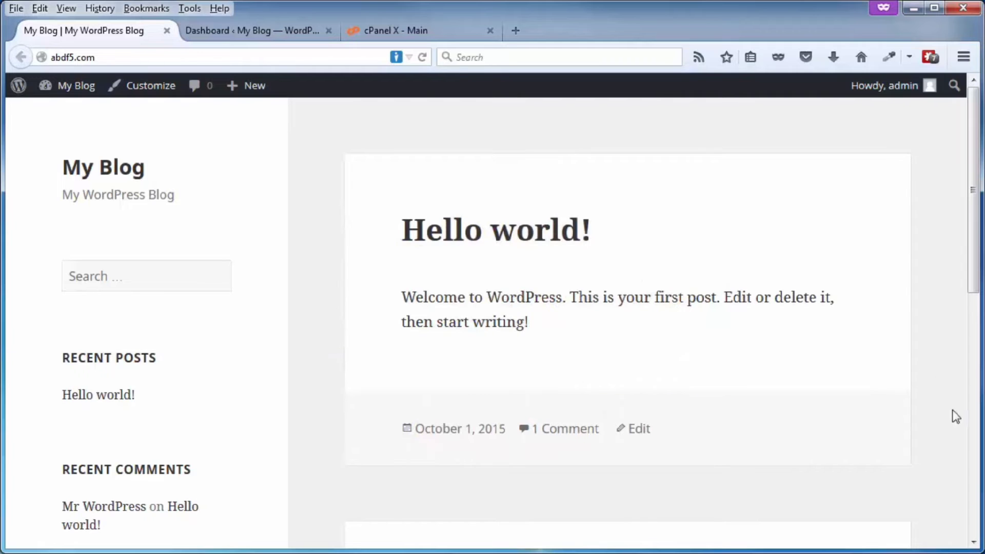
- Search plugins for 'ithemes security', then install and activate iThemes Security
left_click(256, 37)
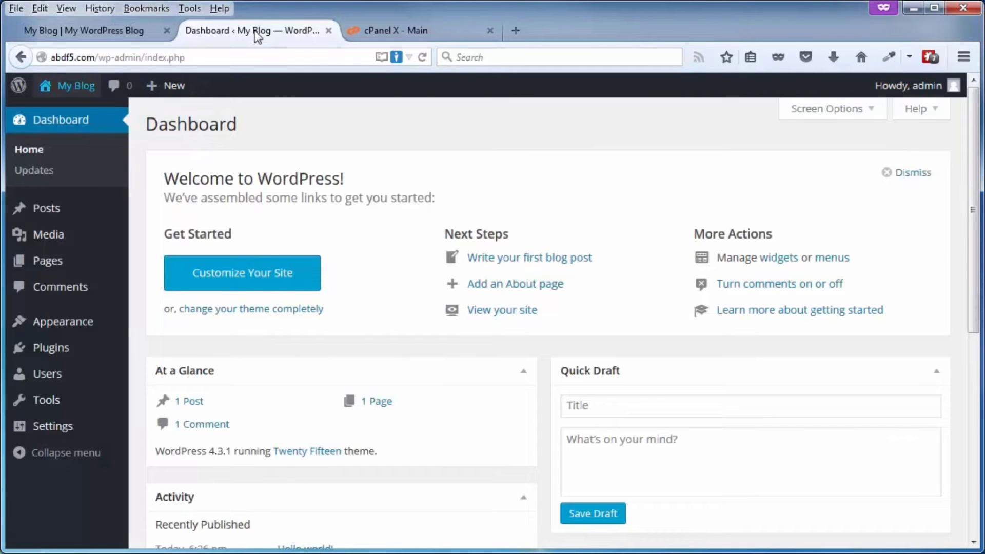
mouse_move(56, 354)
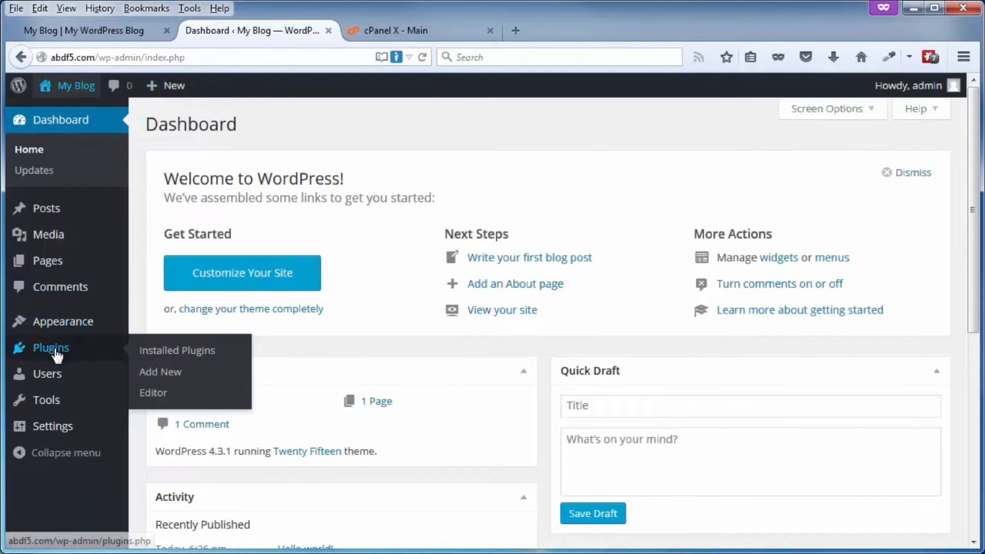
left_click(159, 374)
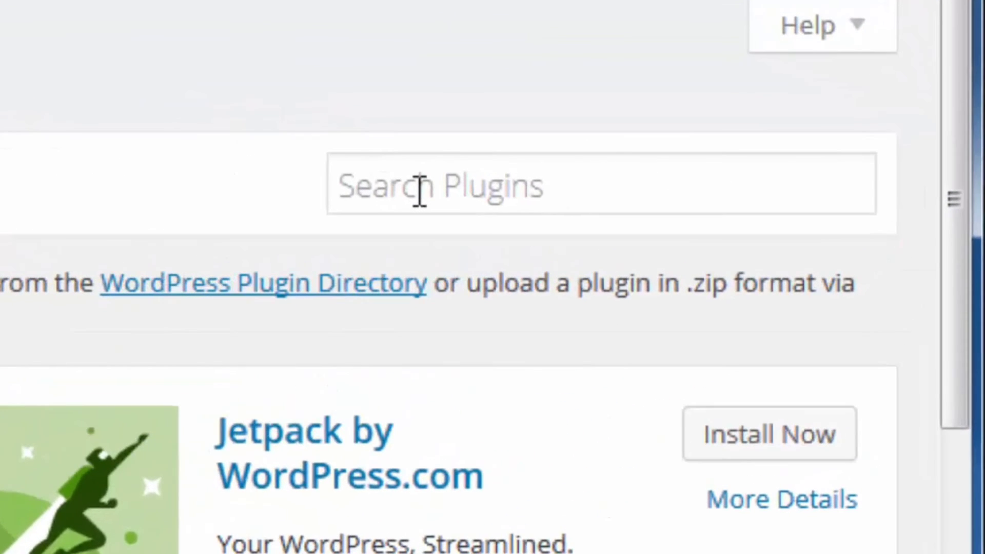
left_click(420, 191)
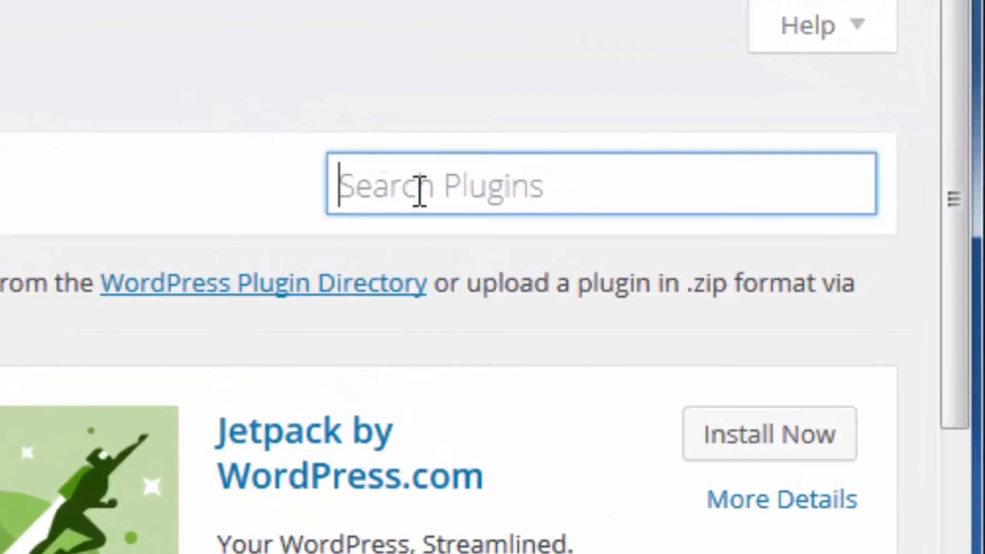
type("ithemes security")
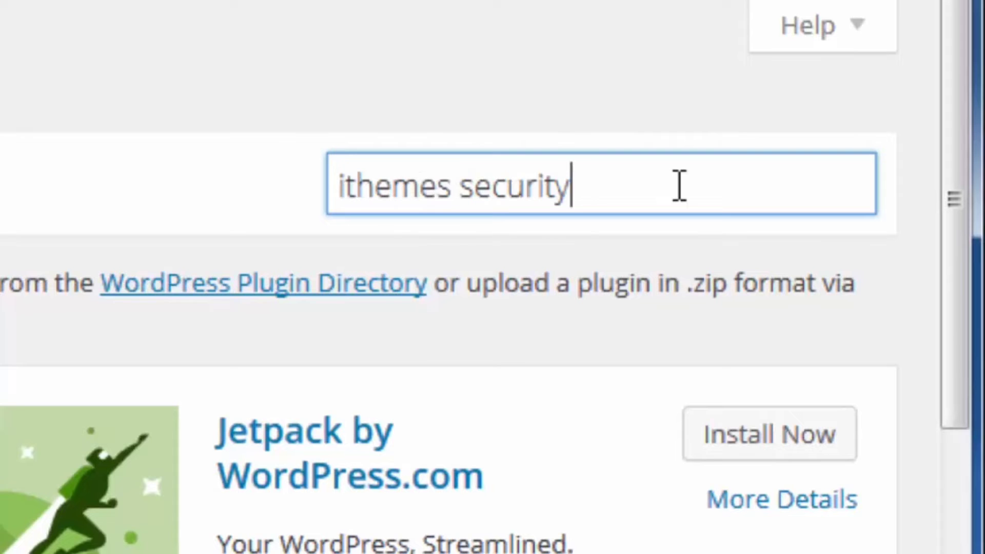
key("Return")
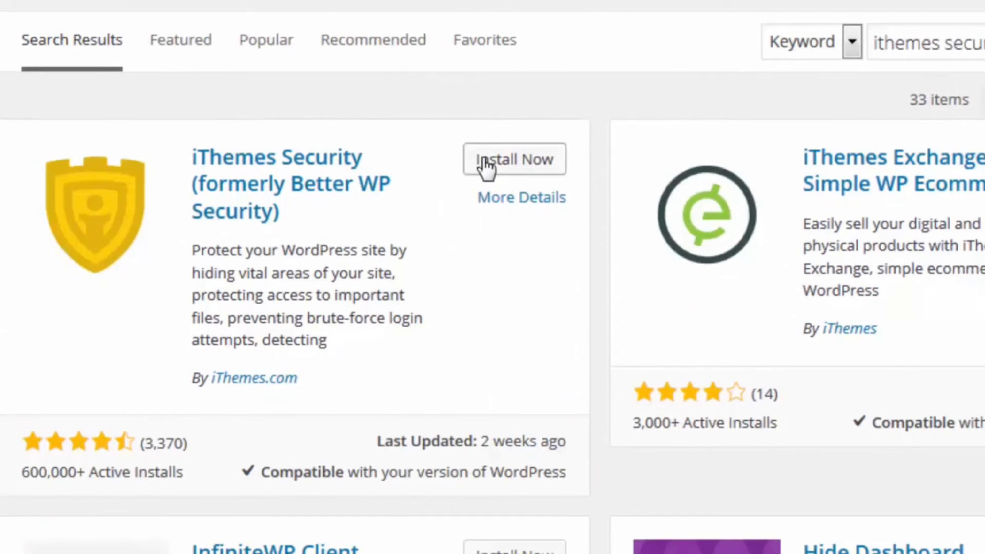
left_click(485, 163)
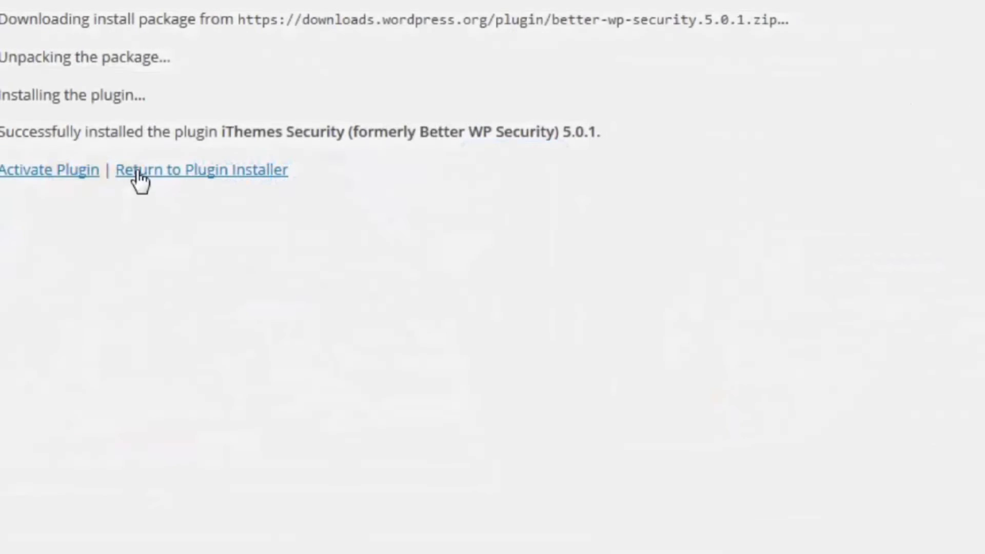
left_click(184, 256)
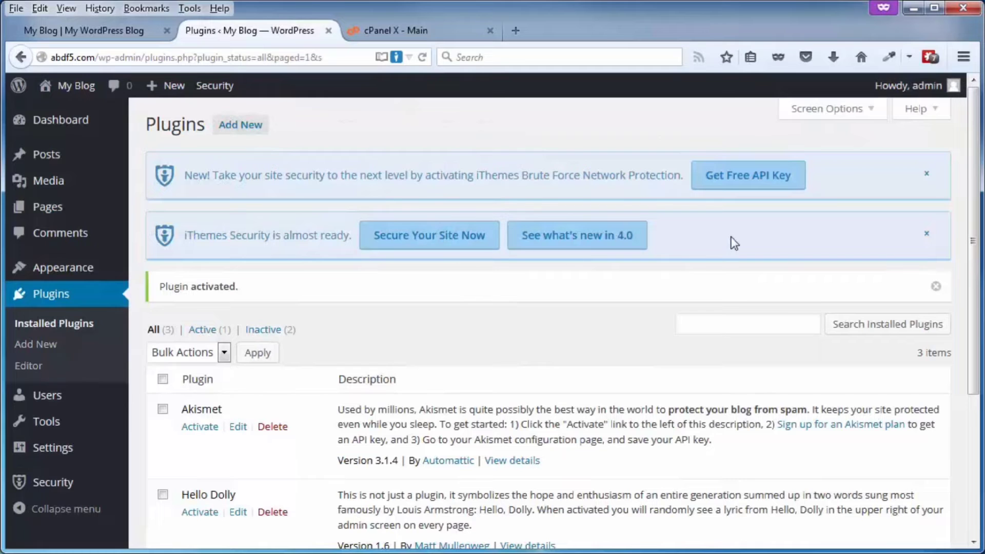
mouse_move(40, 491)
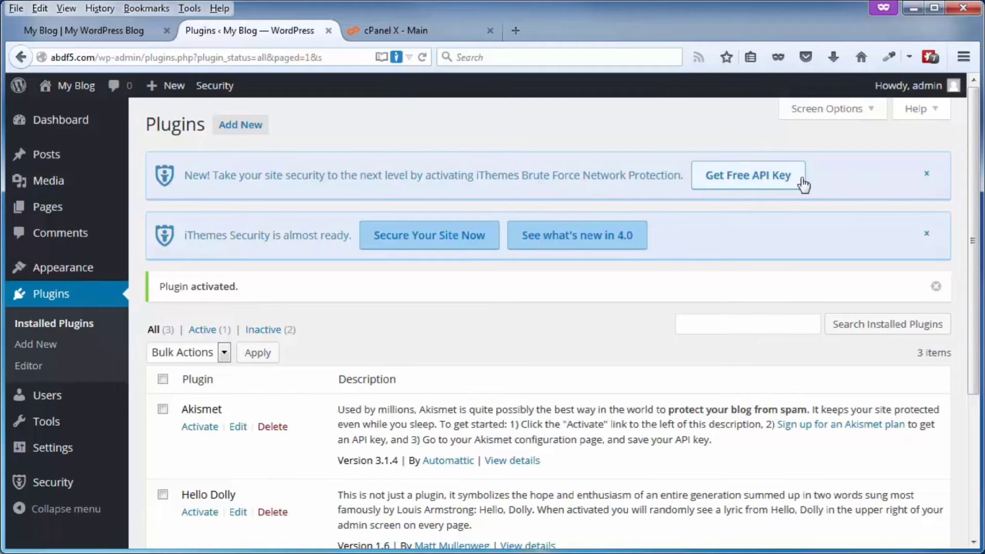
- Open the brute force API key settings and dismiss the first-steps introduction
left_click(733, 180)
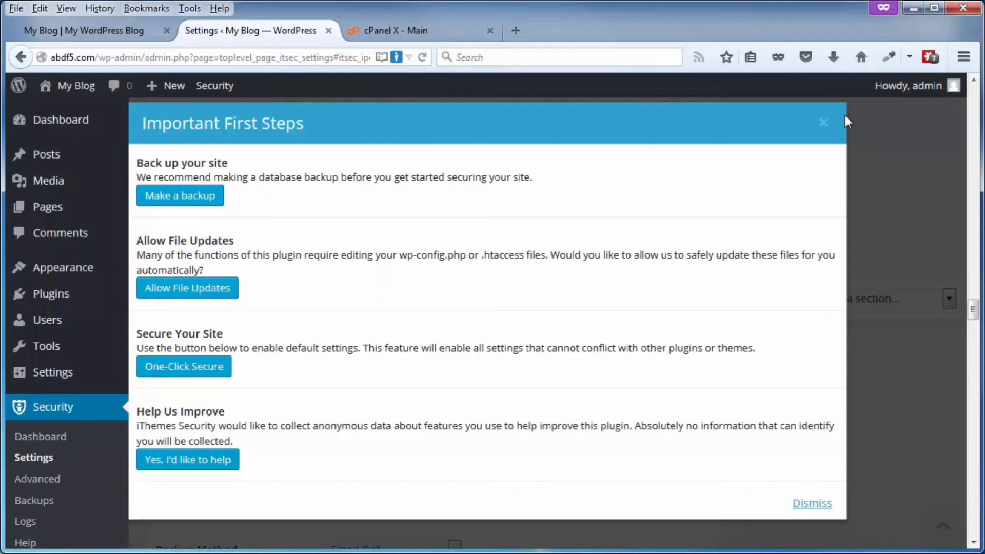
left_click(823, 124)
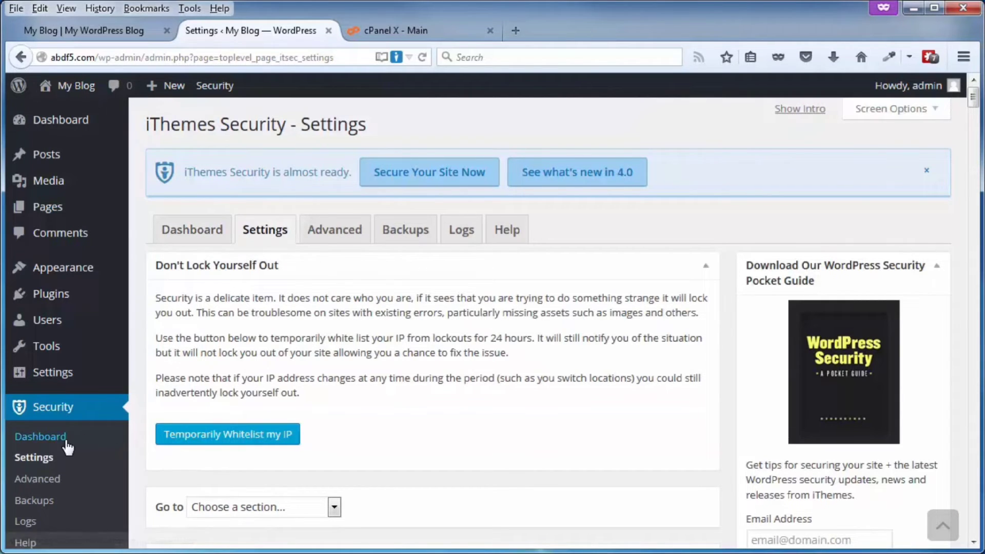
left_click_drag(974, 98, 978, 303)
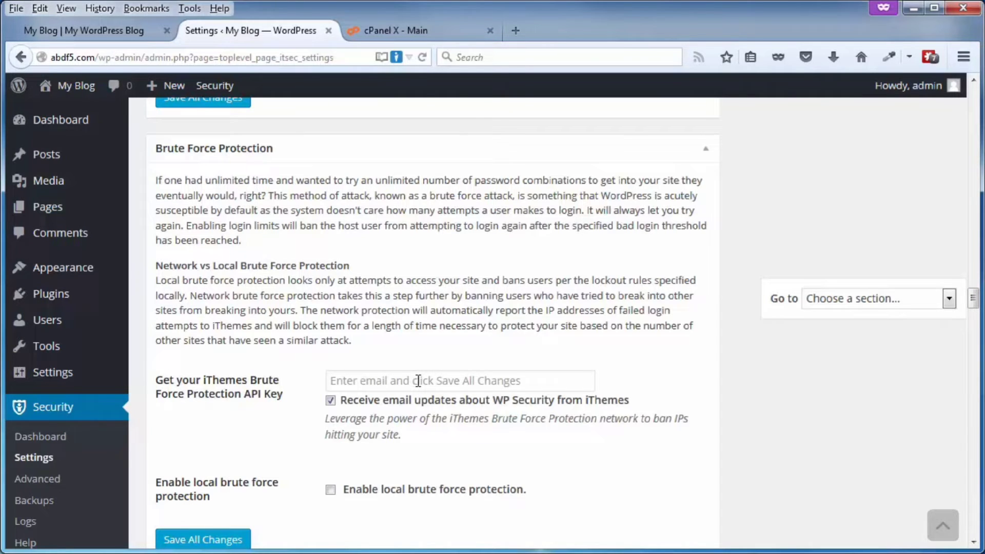
scroll(226, 487, "down", 3)
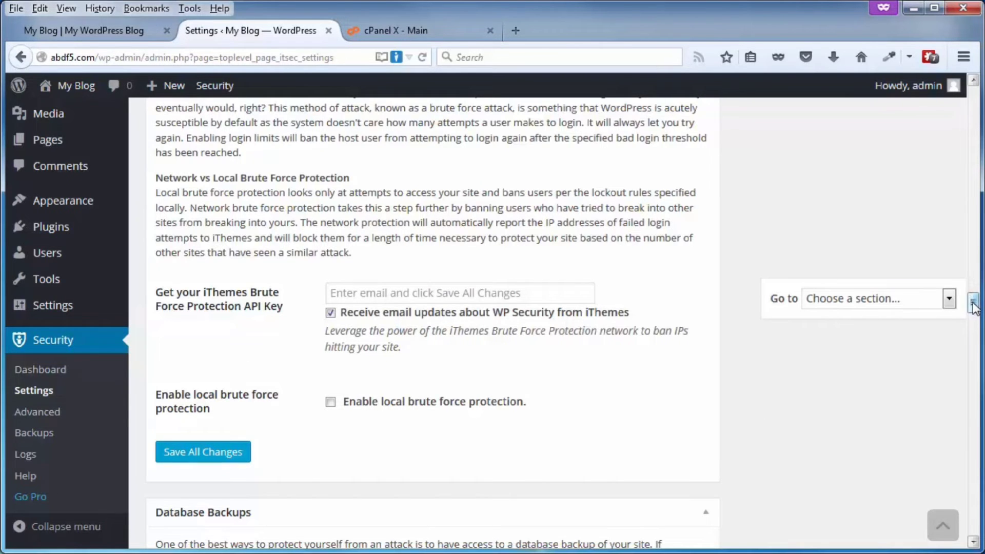
left_click_drag(974, 303, 973, 85)
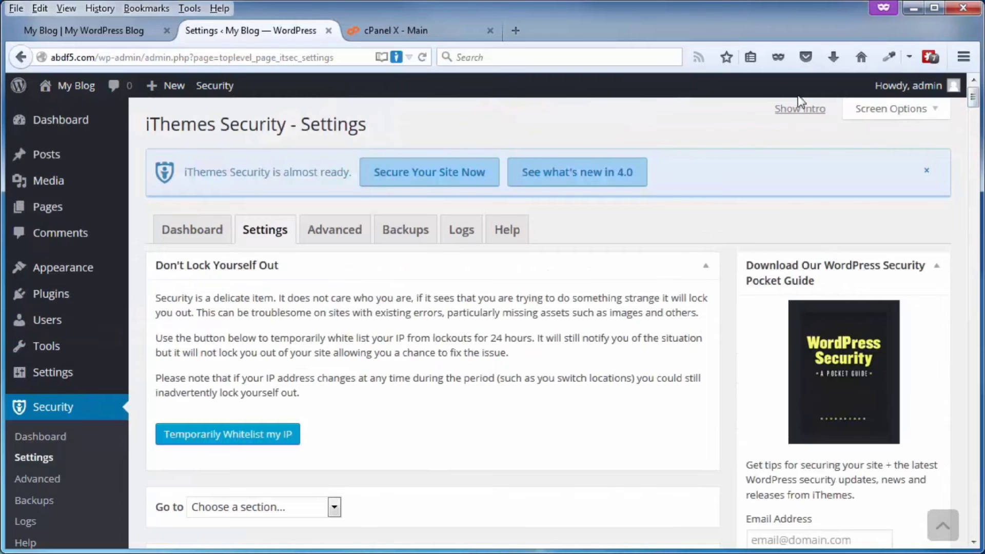
- Reopen and close the first-steps intro, then go to the iThemes Security dashboard
left_click(792, 113)
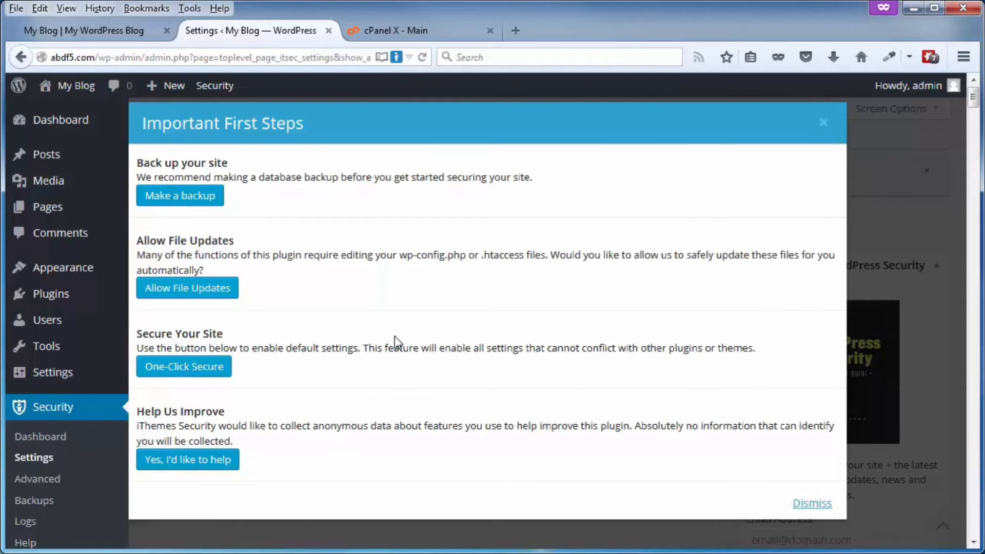
left_click(822, 123)
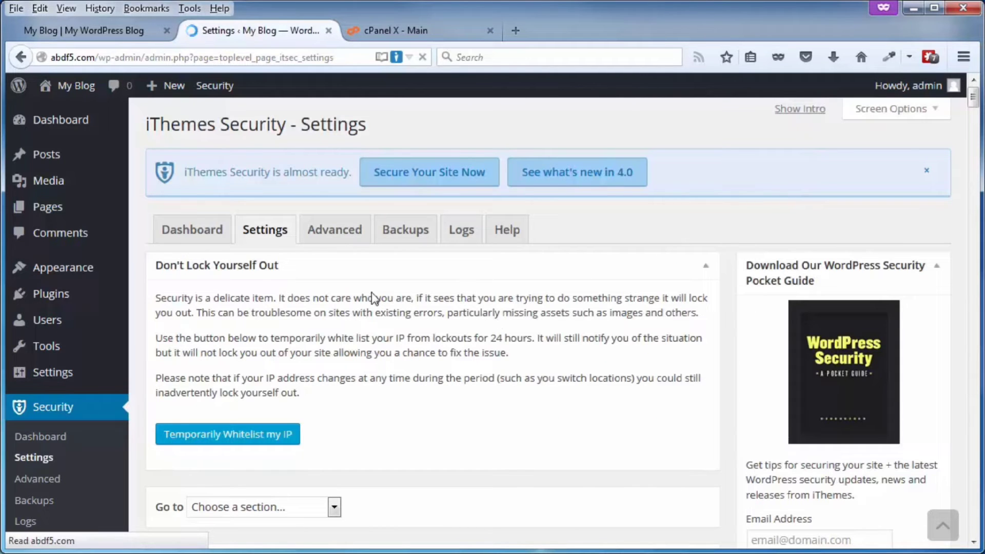
left_click(196, 232)
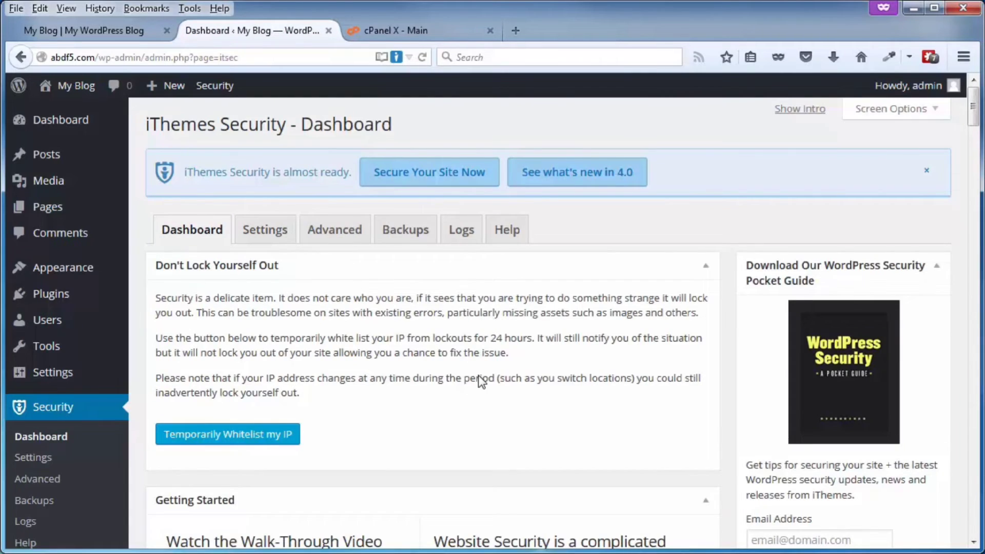
scroll(478, 377, "down", 5)
scroll(478, 377, "down", 8)
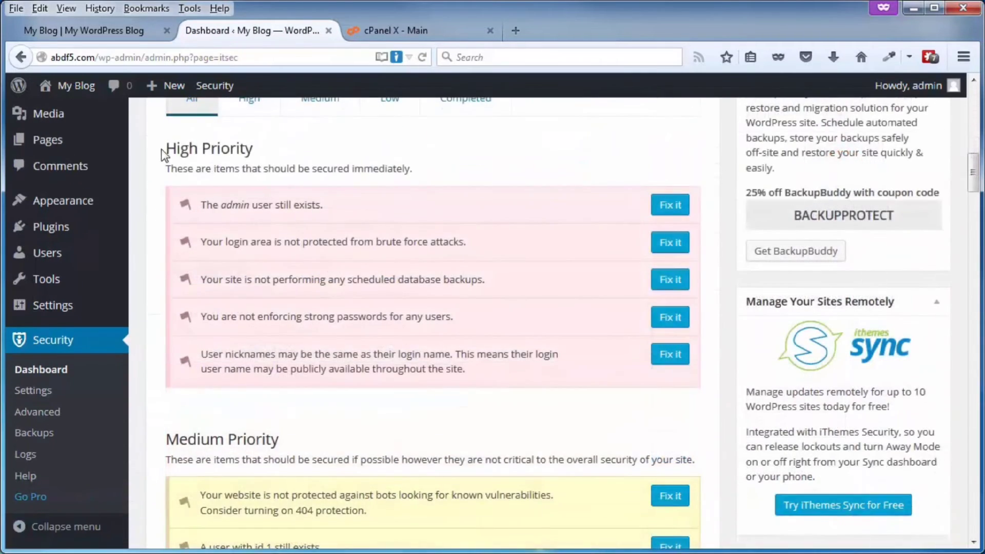
scroll(260, 249, "down", 17)
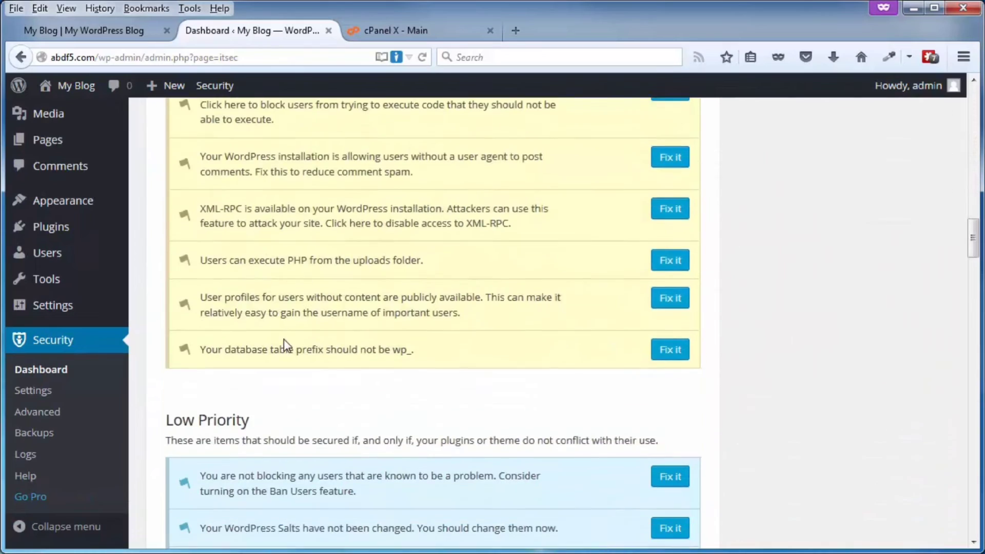
scroll(415, 390, "down", 7)
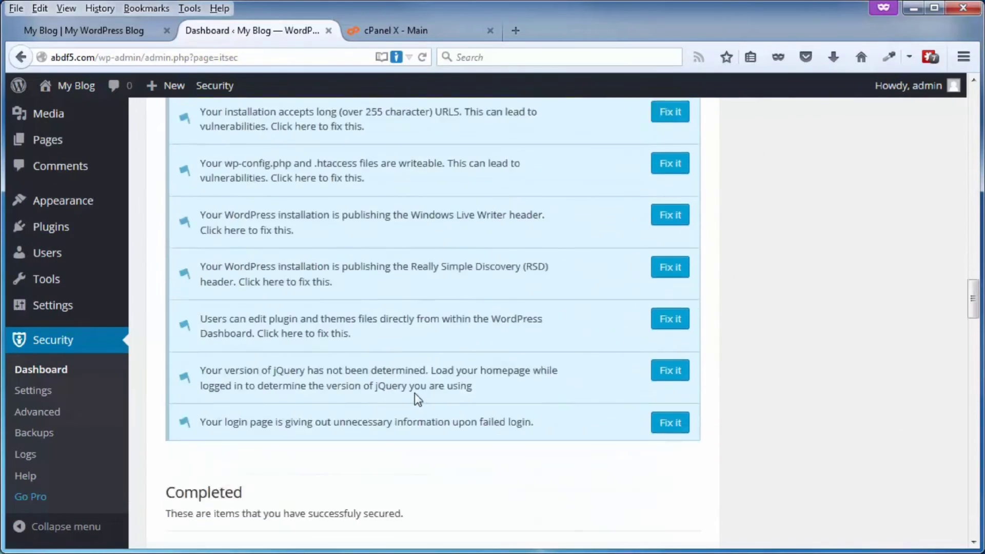
scroll(330, 242, "up", 20)
scroll(330, 242, "down", 3)
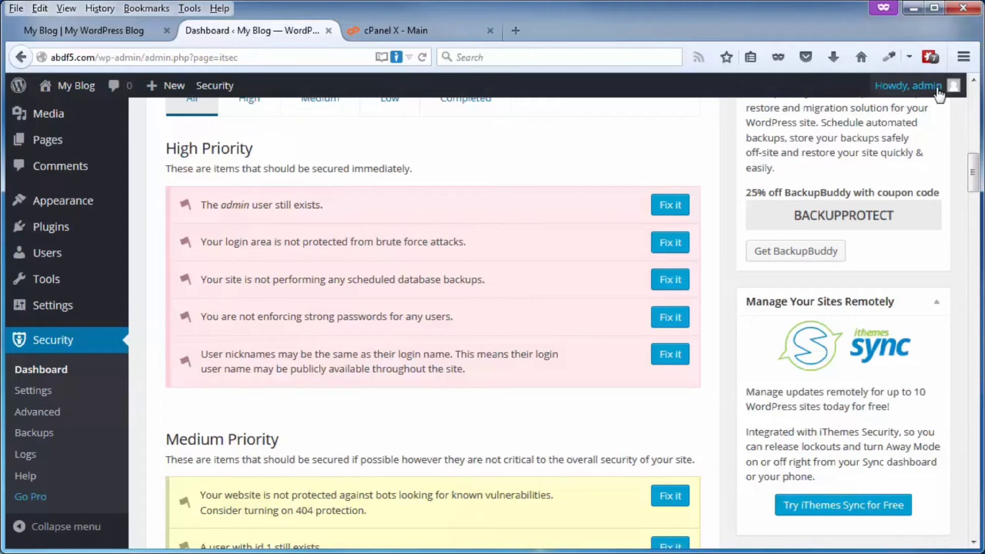
mouse_move(939, 92)
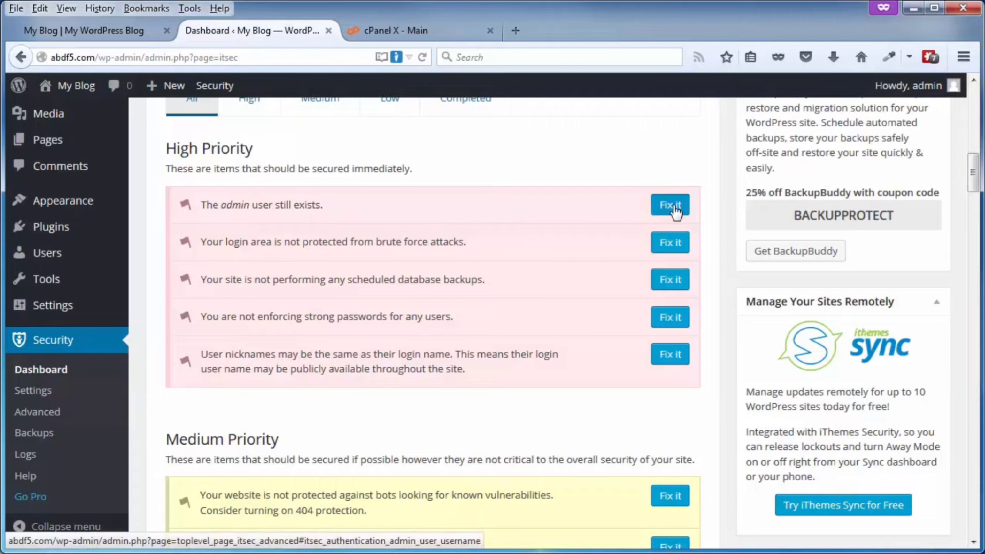
left_click(675, 208)
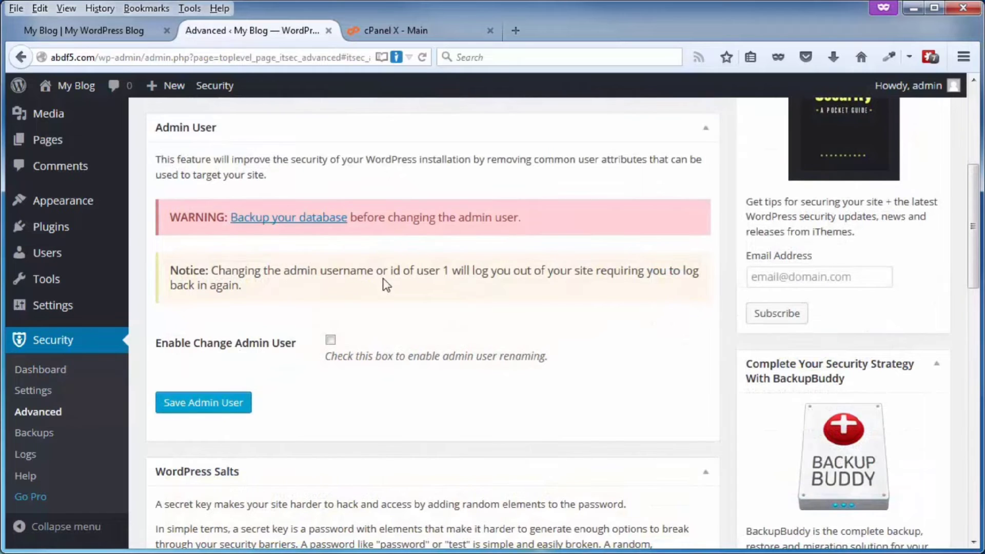
left_click(331, 340)
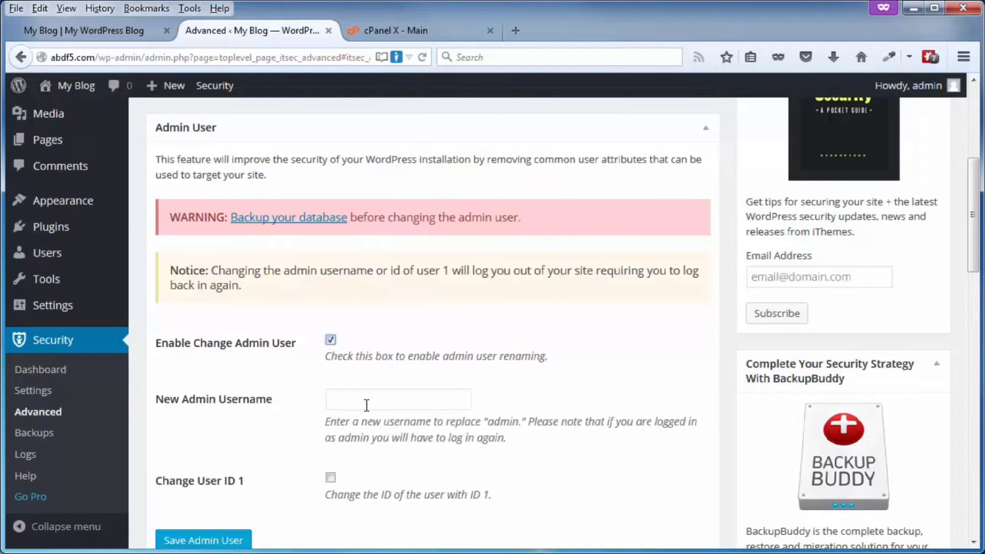
left_click(330, 478)
scroll(472, 444, "down", 1)
scroll(474, 444, "down", 2)
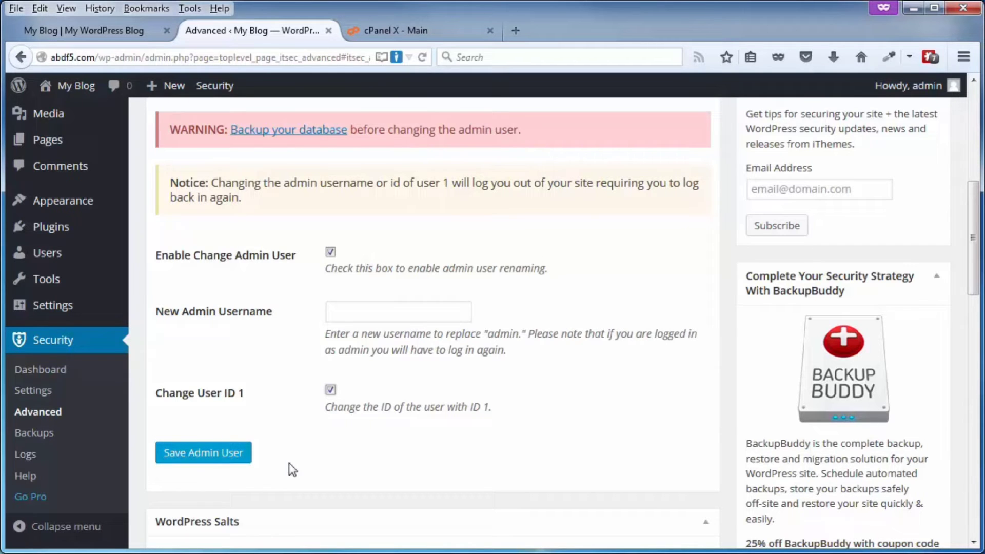
scroll(589, 380, "up", 7)
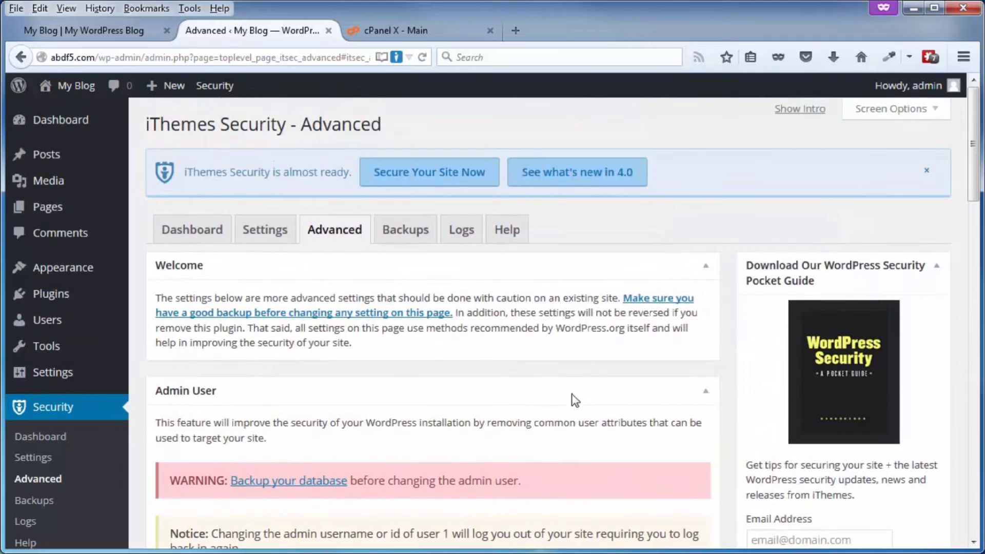
left_click(177, 236)
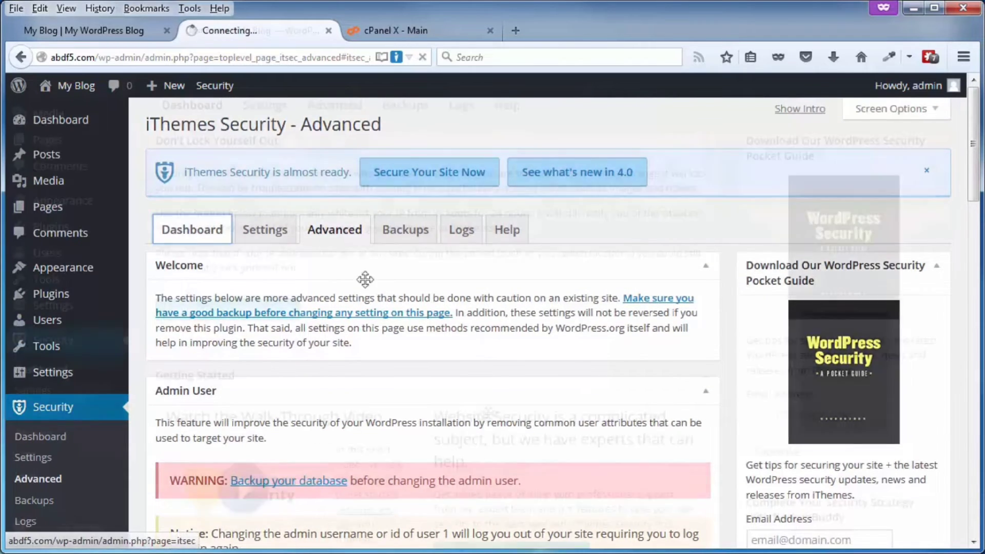
scroll(488, 411, "down", 10)
scroll(491, 419, "down", 2)
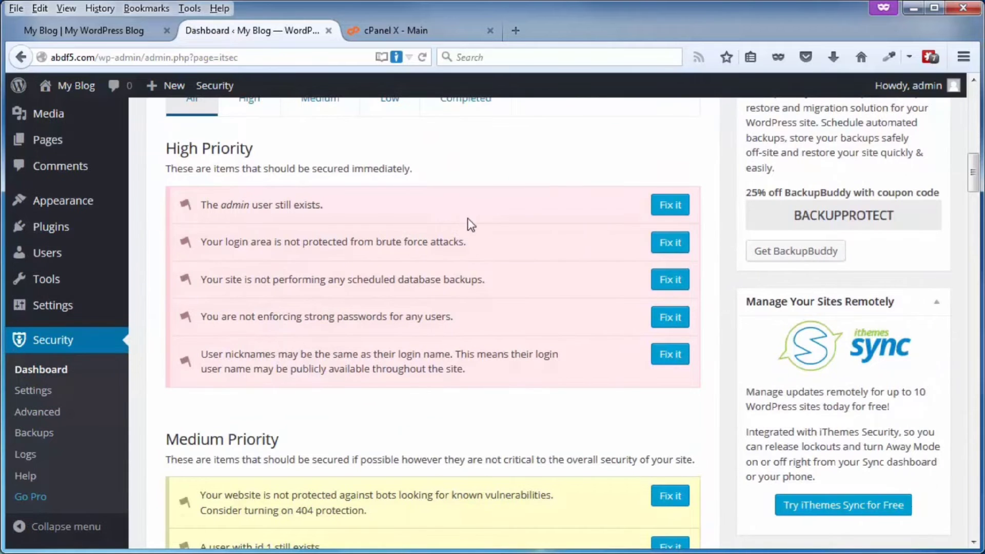
scroll(511, 427, "up", 12)
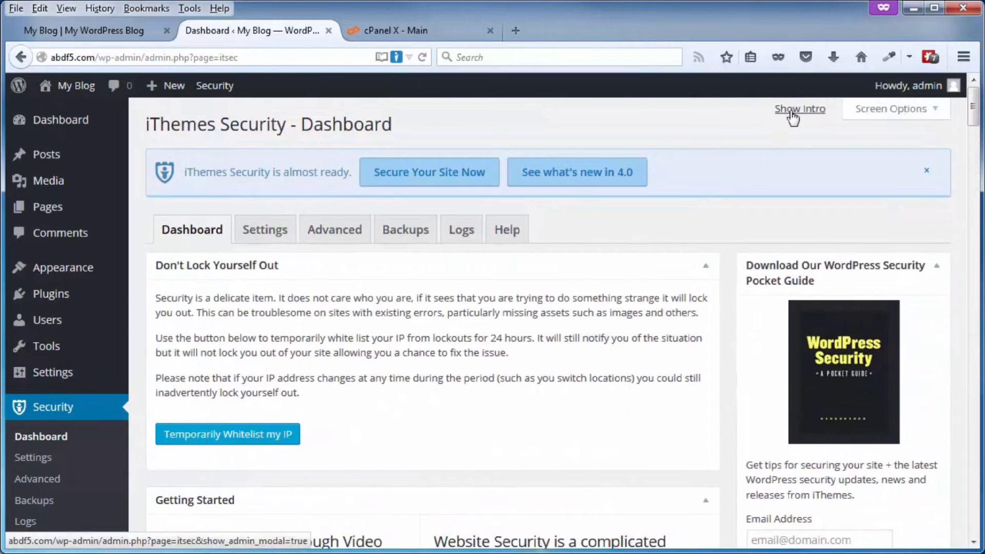
- In Important First Steps, make a backup, allow file updates, apply One-Click Secure, then dismiss
left_click(793, 112)
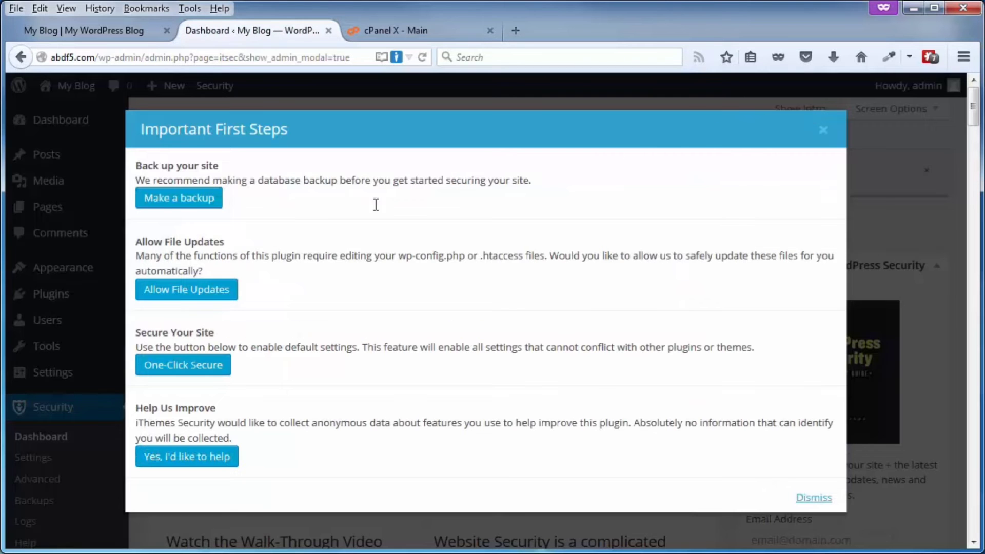
left_click(172, 199)
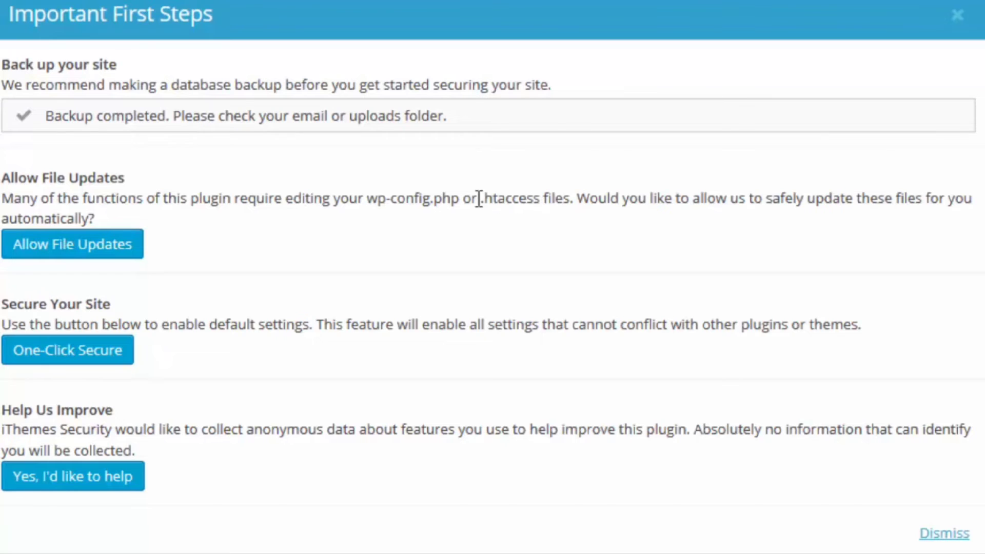
left_click(97, 249)
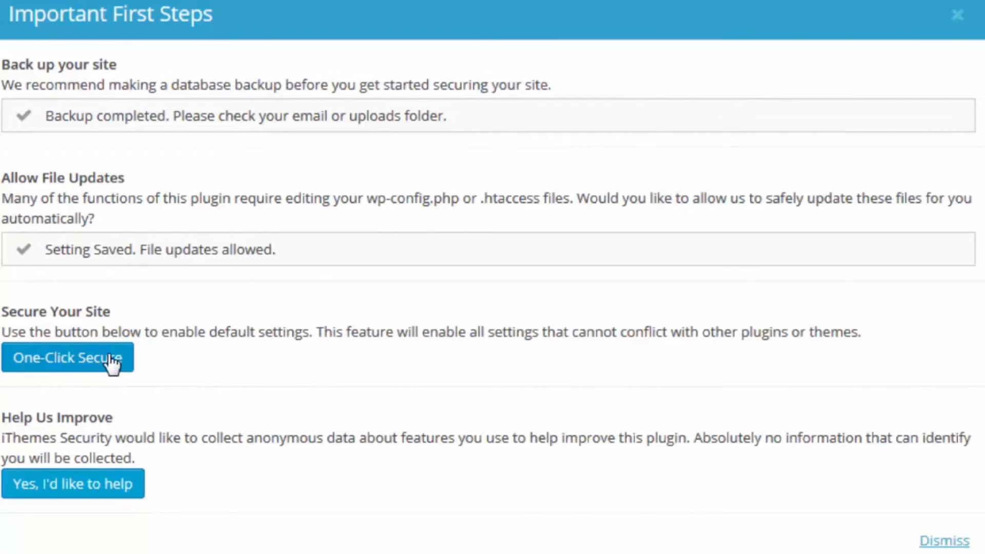
left_click(40, 367)
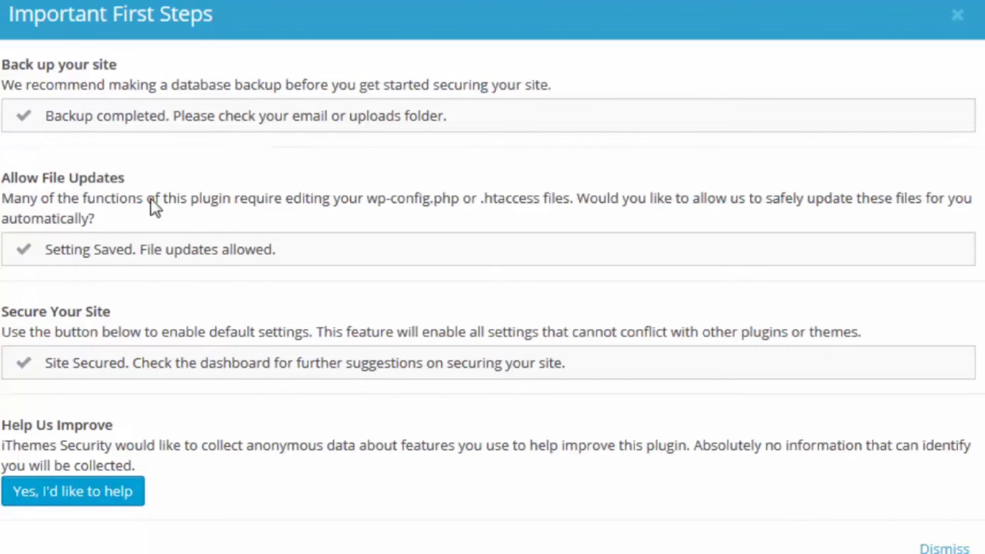
left_click(944, 548)
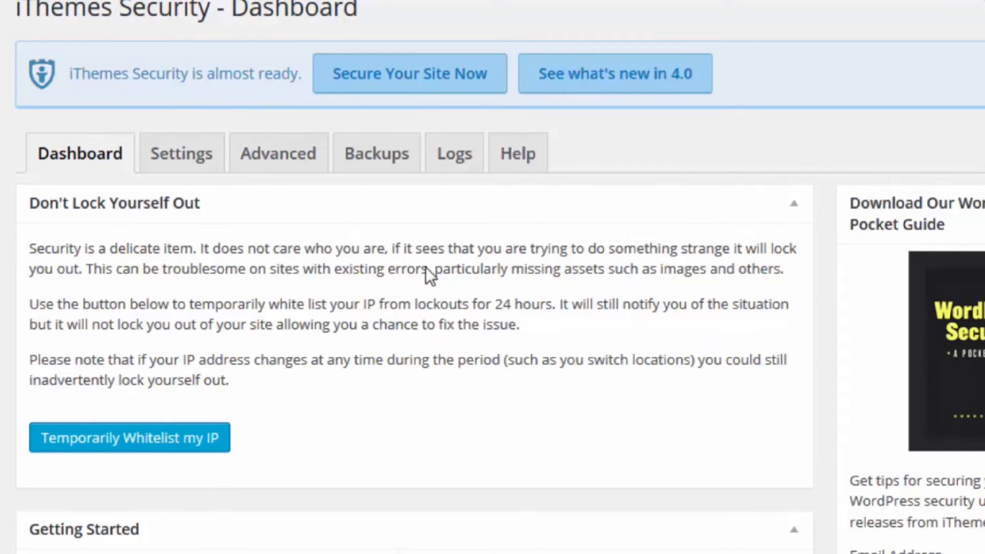
scroll(426, 267, "down", 10)
scroll(426, 267, "down", 8)
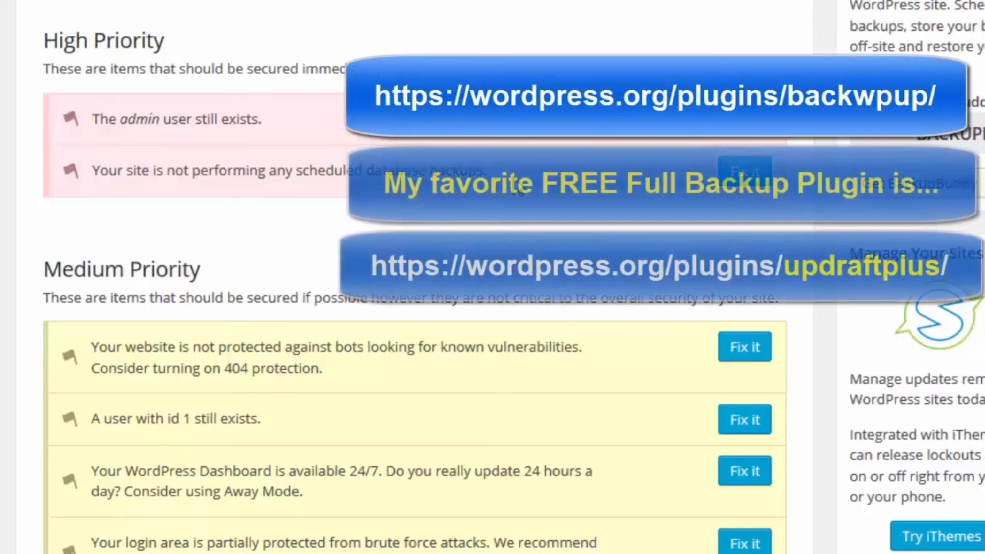
scroll(513, 177, "up", 6)
scroll(411, 277, "up", 6)
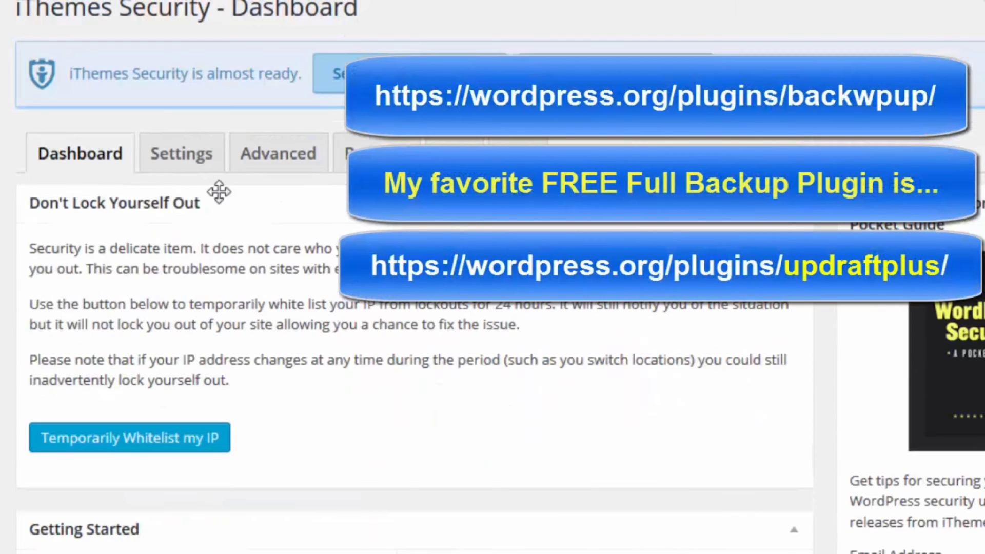
- From iThemes Security's Settings, run the Sucuri homepage malware scan; Malware and Blacklist both report Clean
left_click(190, 163)
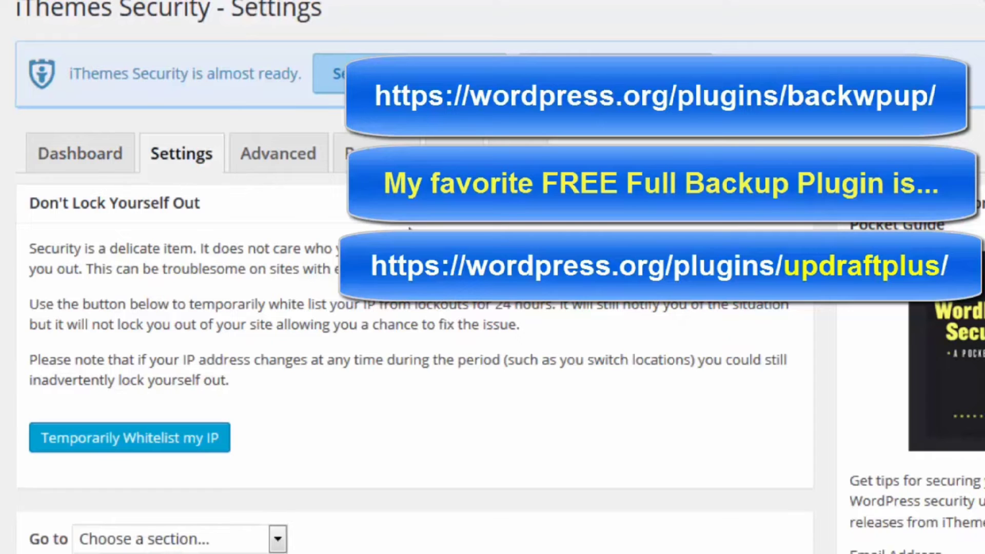
scroll(411, 277, "down", 4)
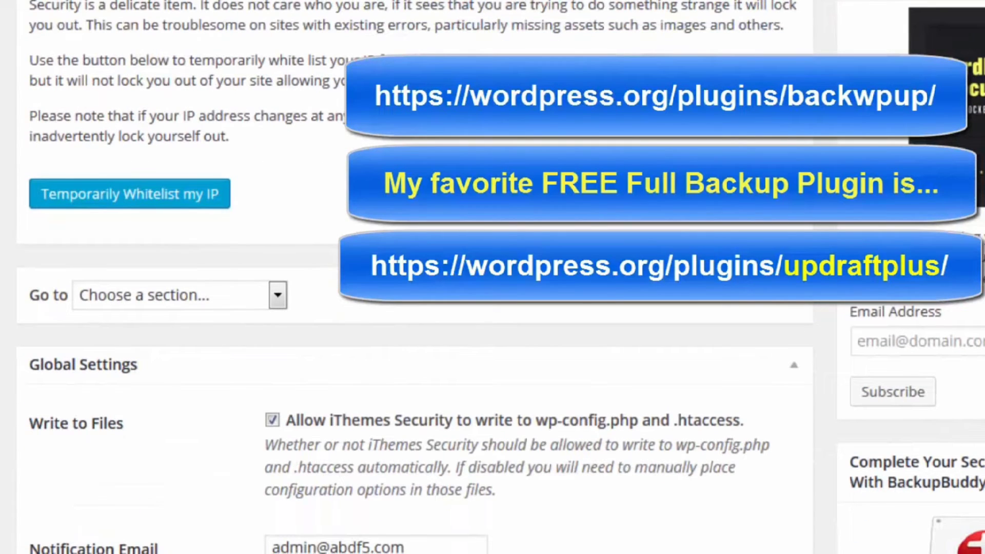
scroll(229, 109, "down", 6)
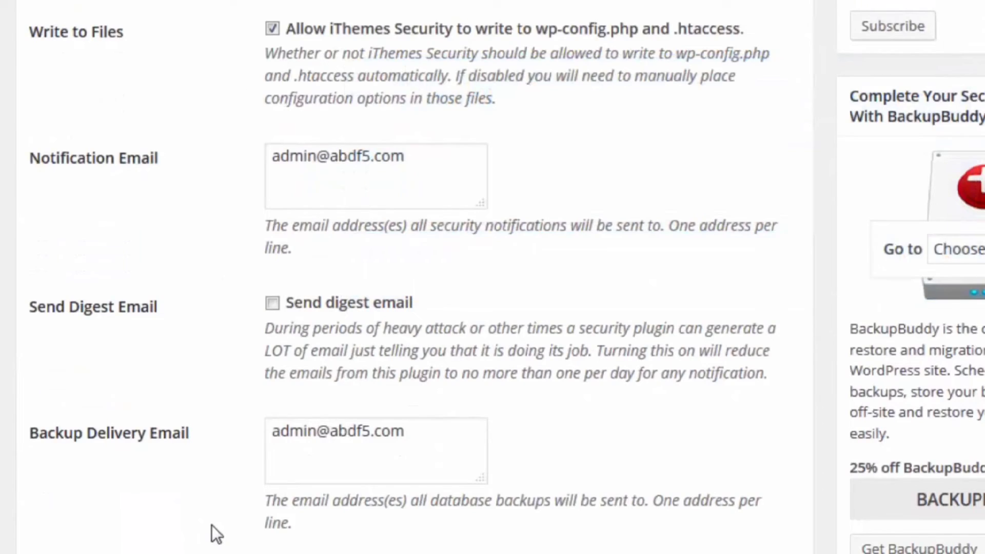
scroll(211, 525, "down", 15)
scroll(215, 534, "down", 20)
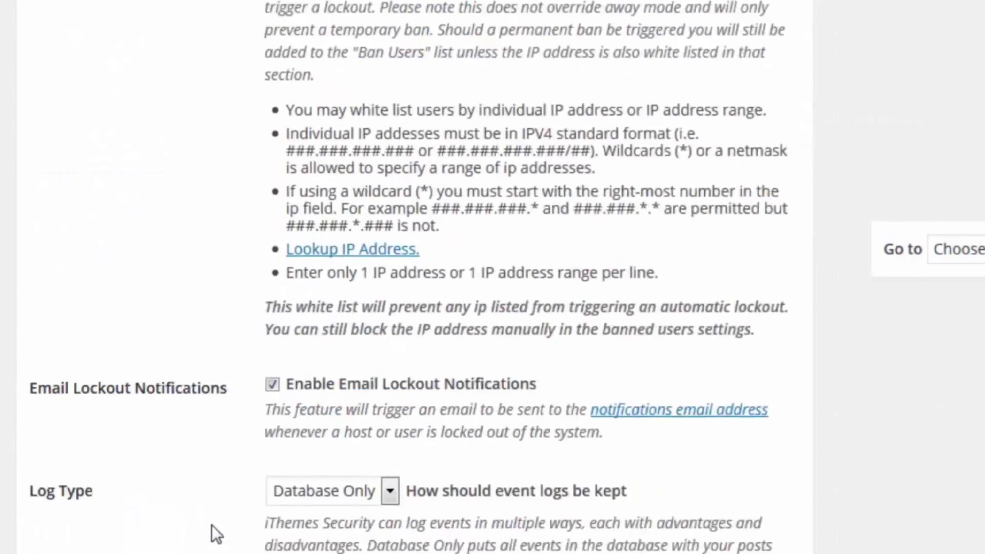
scroll(214, 528, "down", 13)
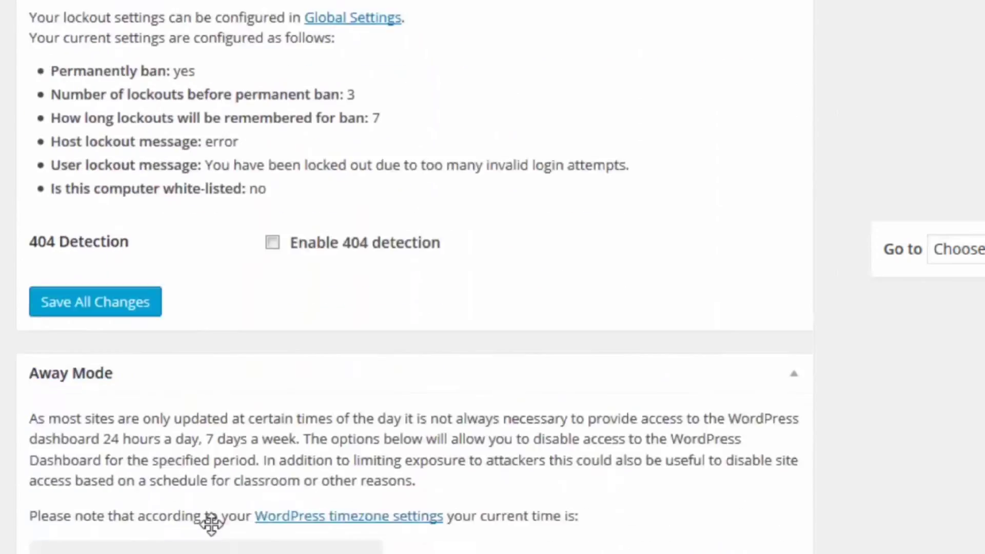
scroll(180, 436, "down", 8)
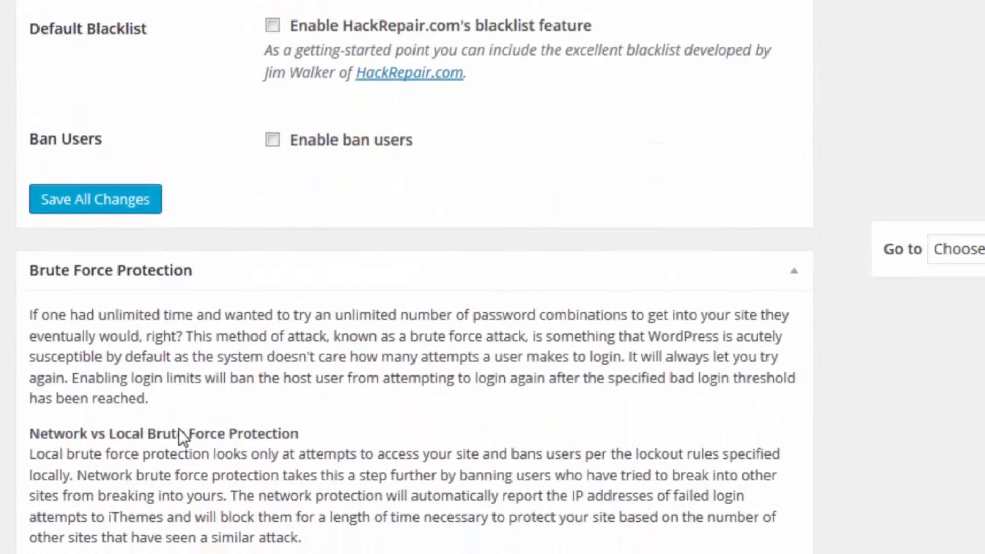
scroll(179, 436, "down", 10)
scroll(179, 430, "down", 10)
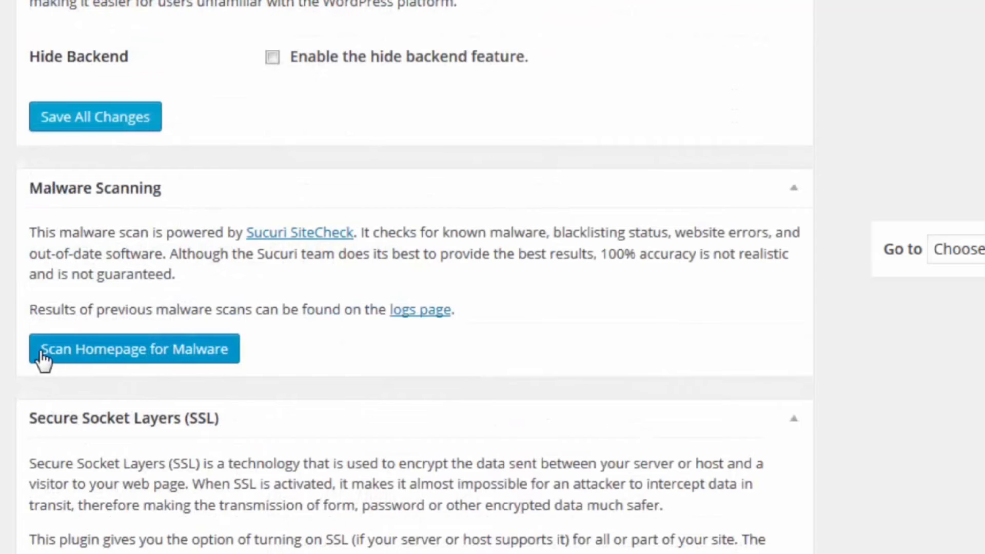
left_click(128, 355)
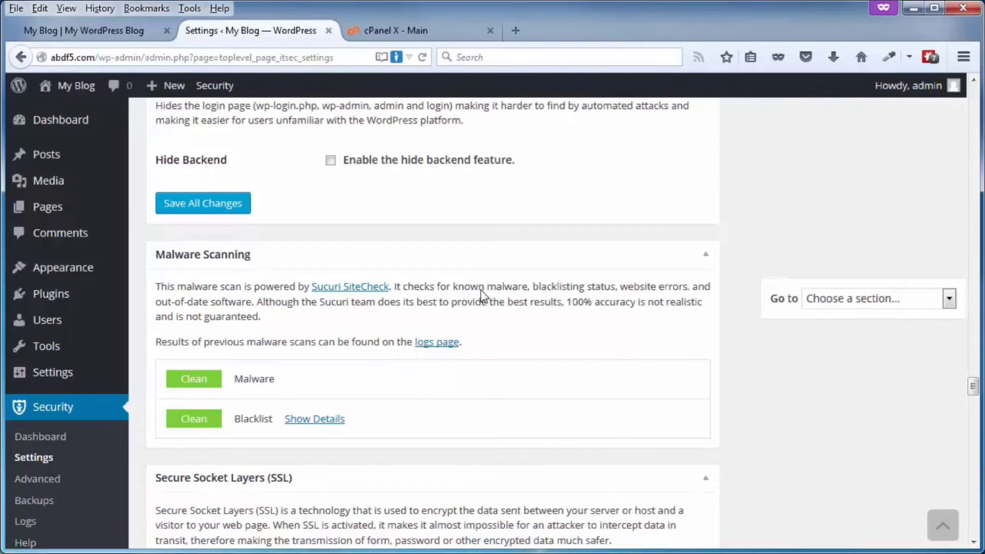
scroll(482, 293, "down", 15)
scroll(485, 296, "down", 2)
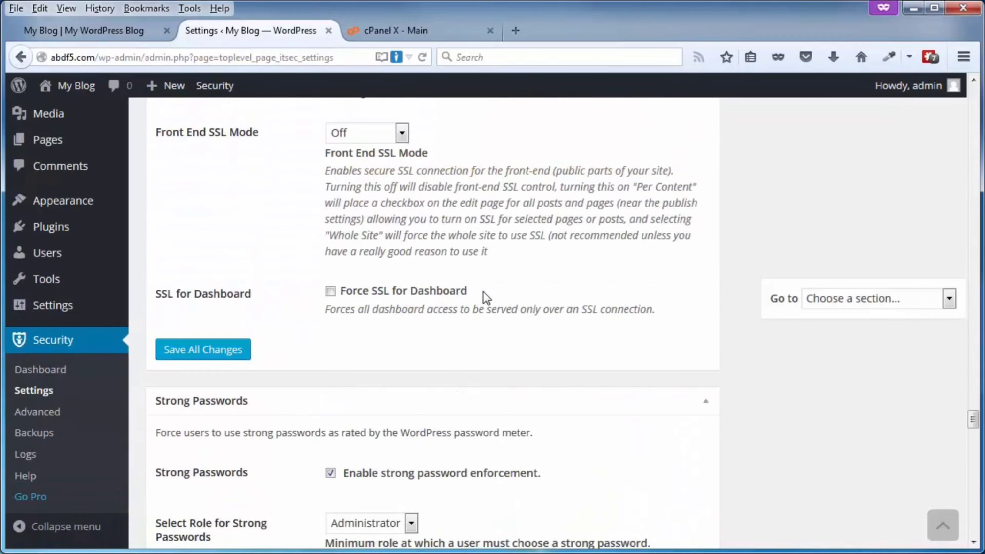
scroll(485, 296, "down", 14)
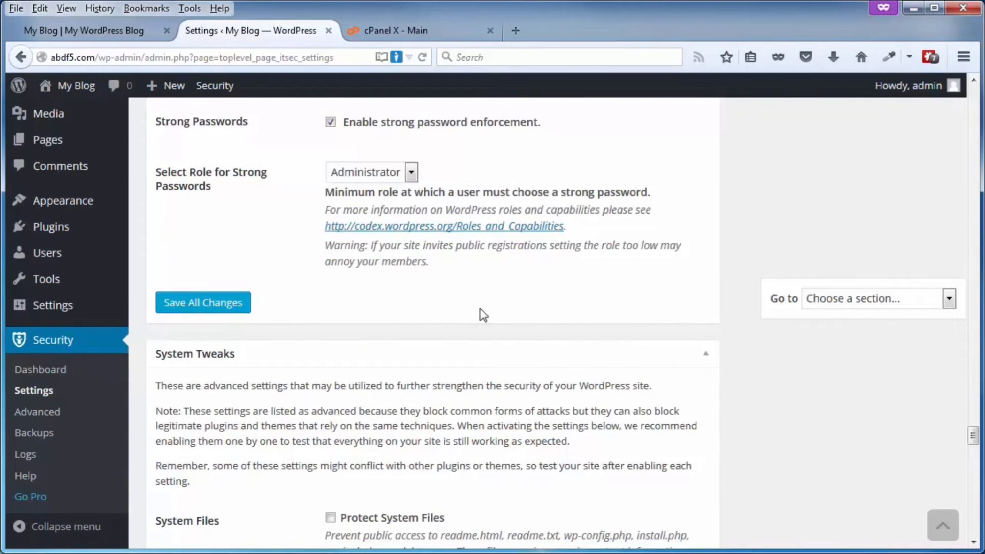
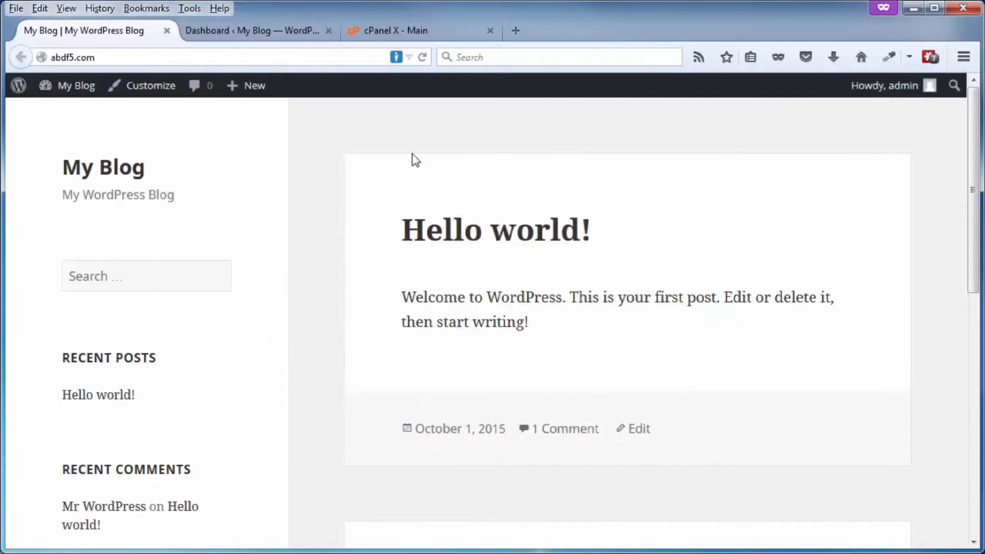
- From Plugins > Add New, search 'ithemes security', then install and activate iThemes Security 5.0.1
left_click(256, 33)
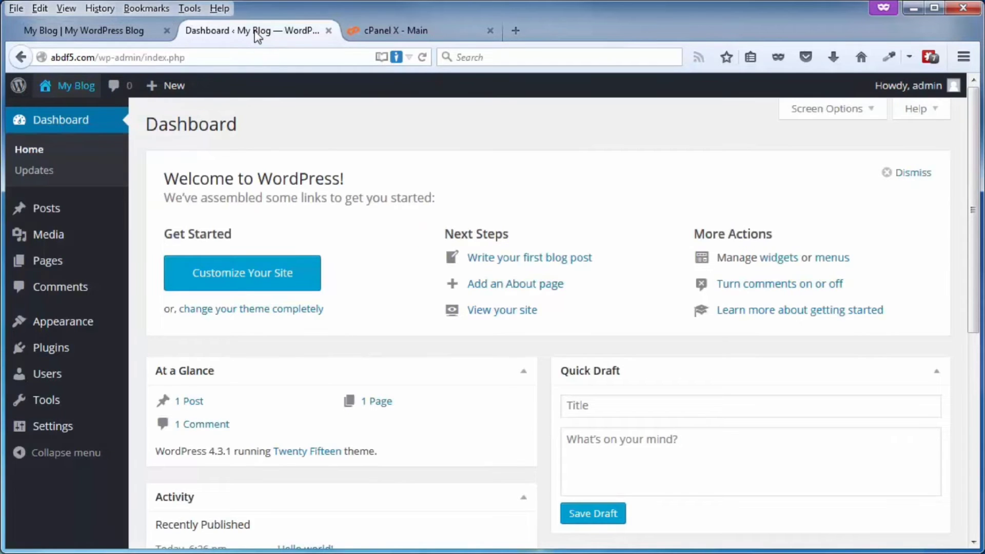
mouse_move(57, 354)
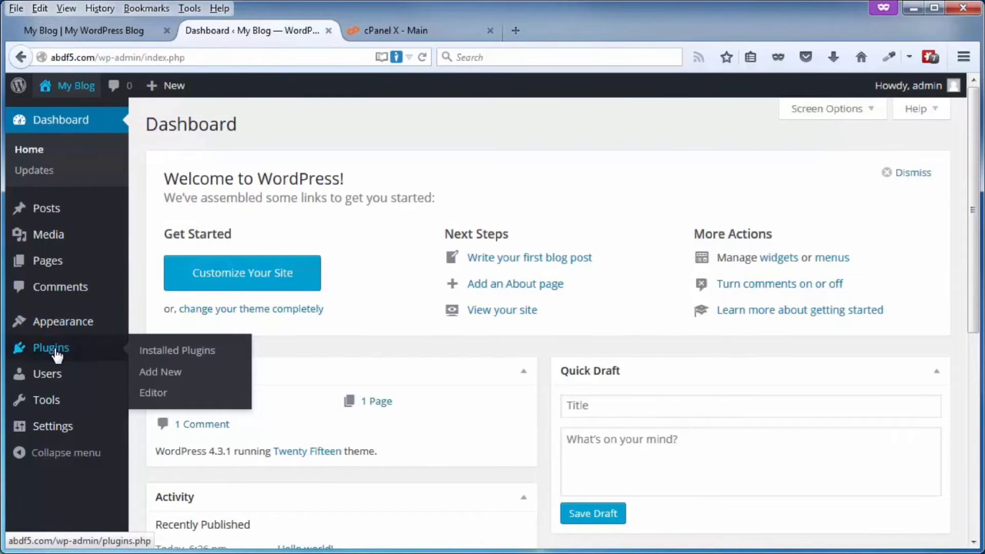
left_click(161, 373)
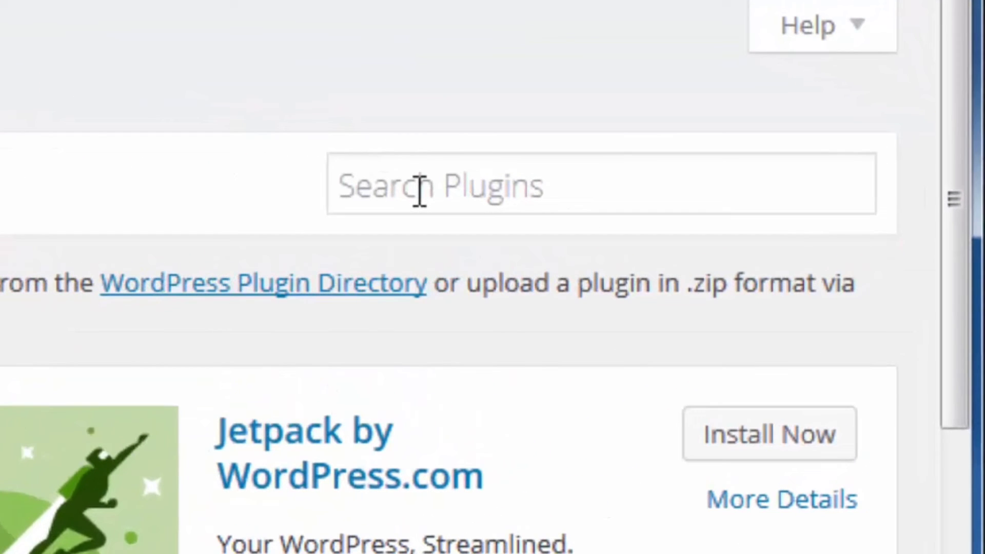
left_click(420, 191)
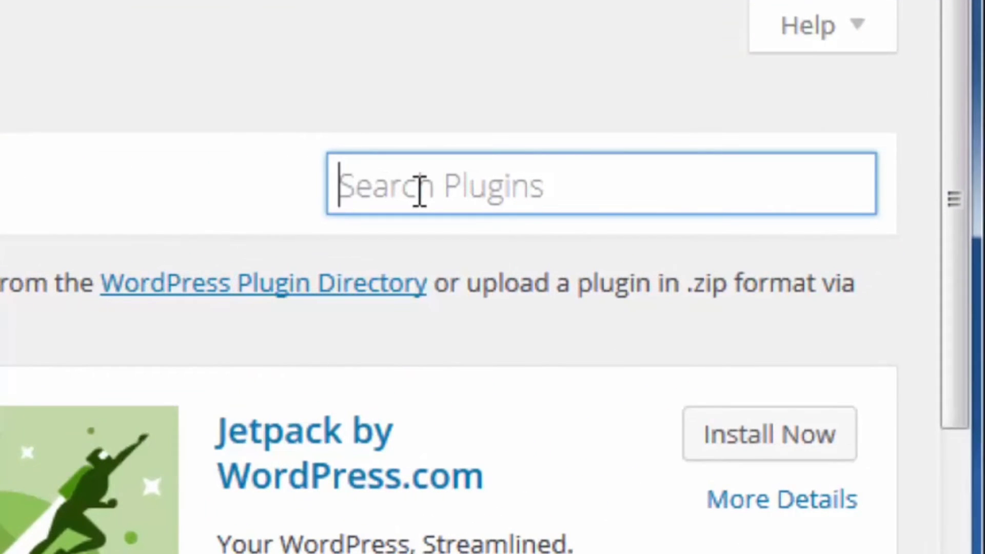
type("ithemes security")
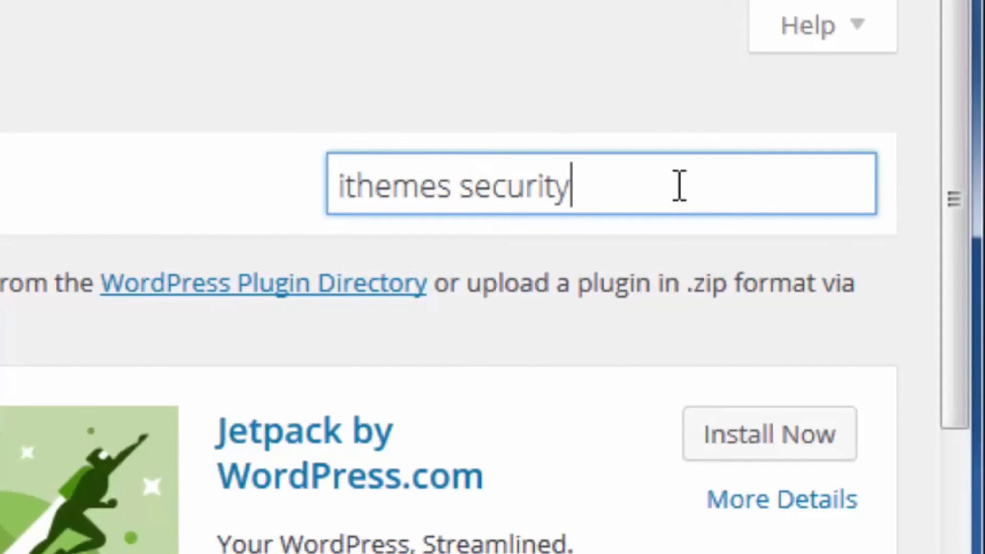
key("Return")
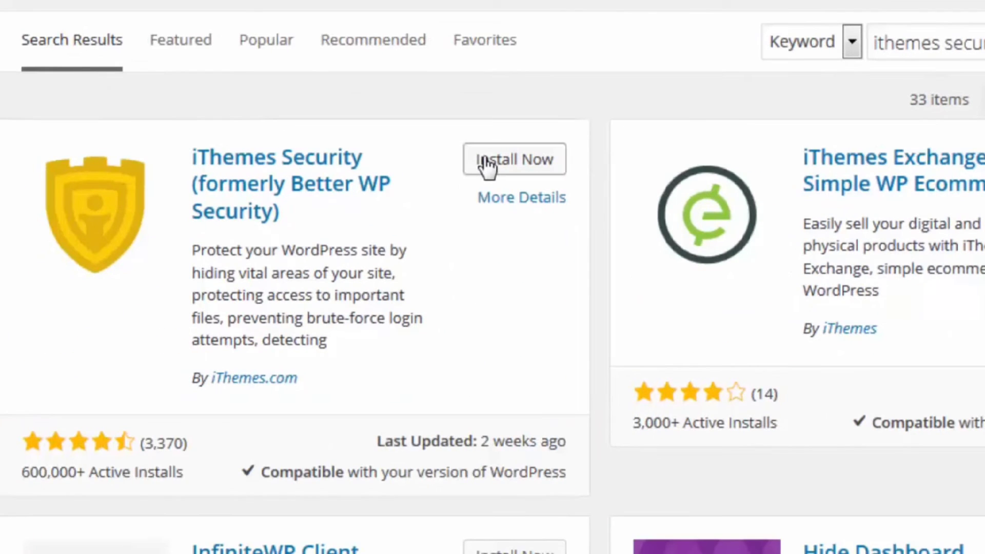
left_click(484, 165)
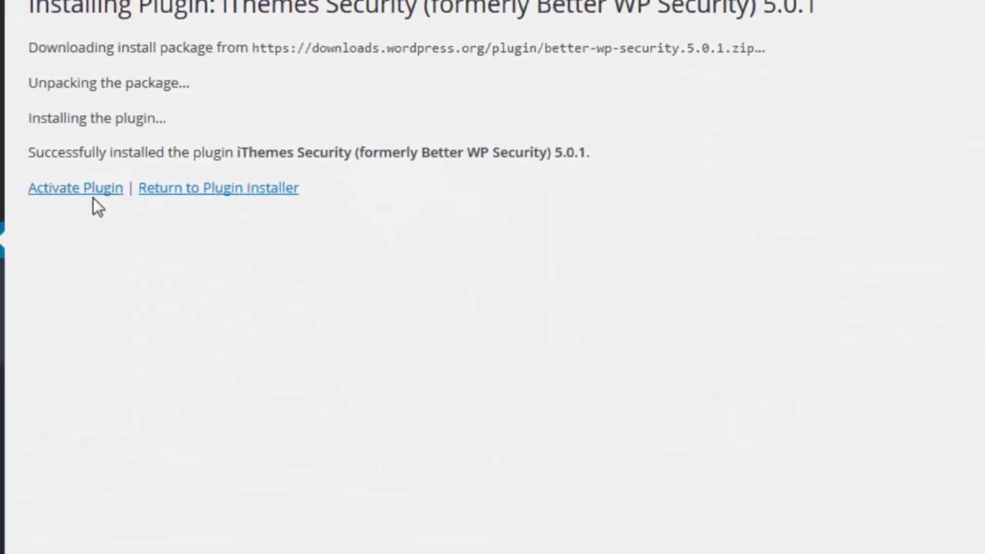
left_click(183, 262)
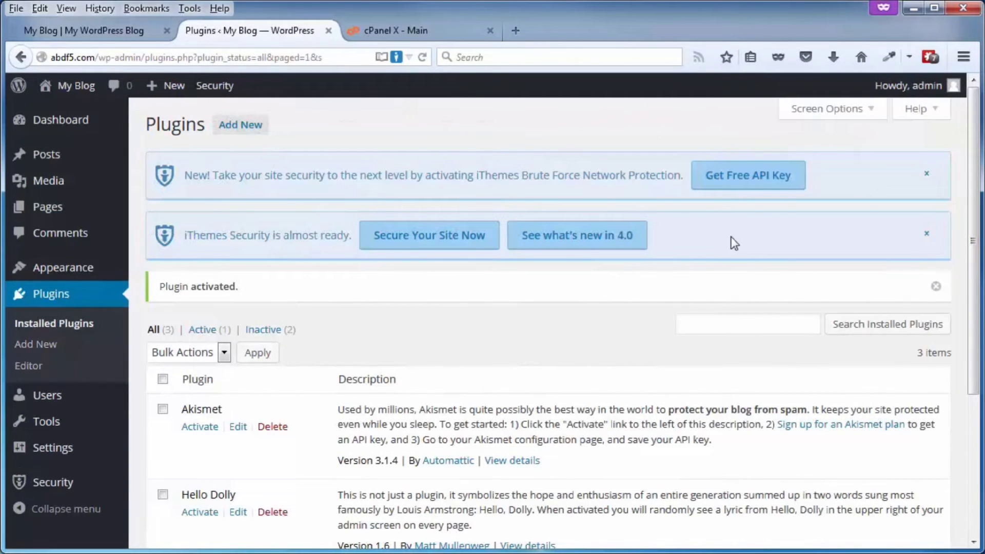
- Open the iThemes Security Settings page from the plugin's banner on the Plugins page
mouse_move(40, 490)
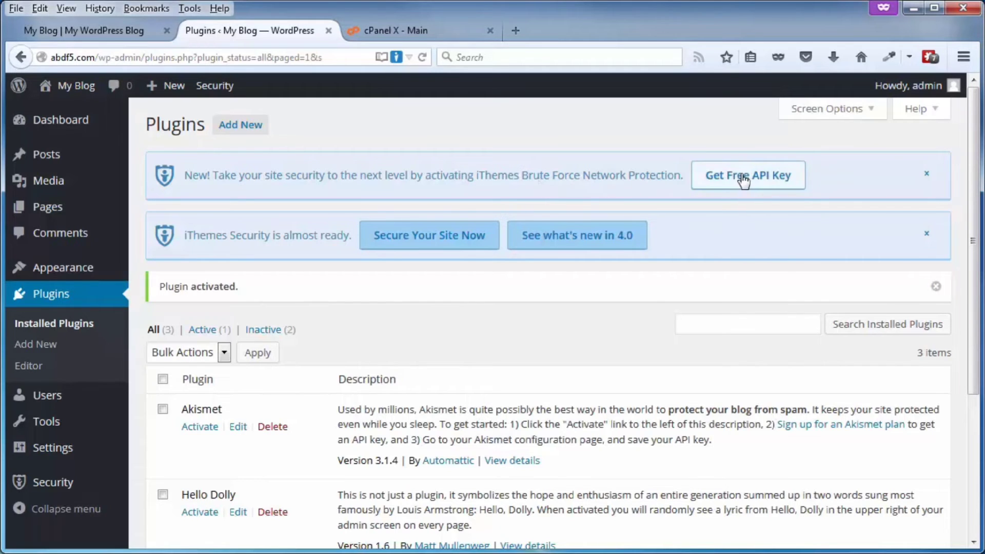
left_click(732, 177)
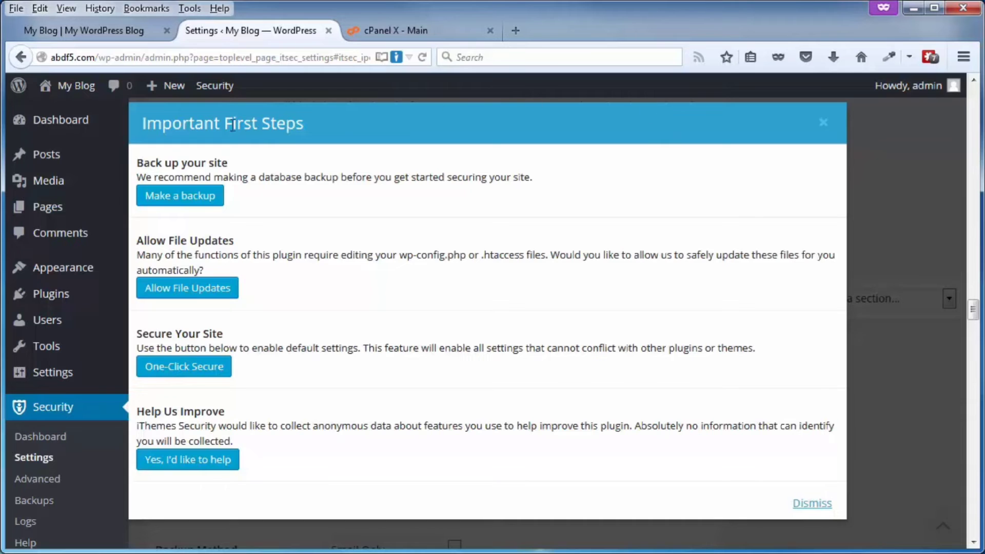
- Close the Important First Steps intro, browse the settings, reopen it with Show Intro, and close it again
left_click(823, 125)
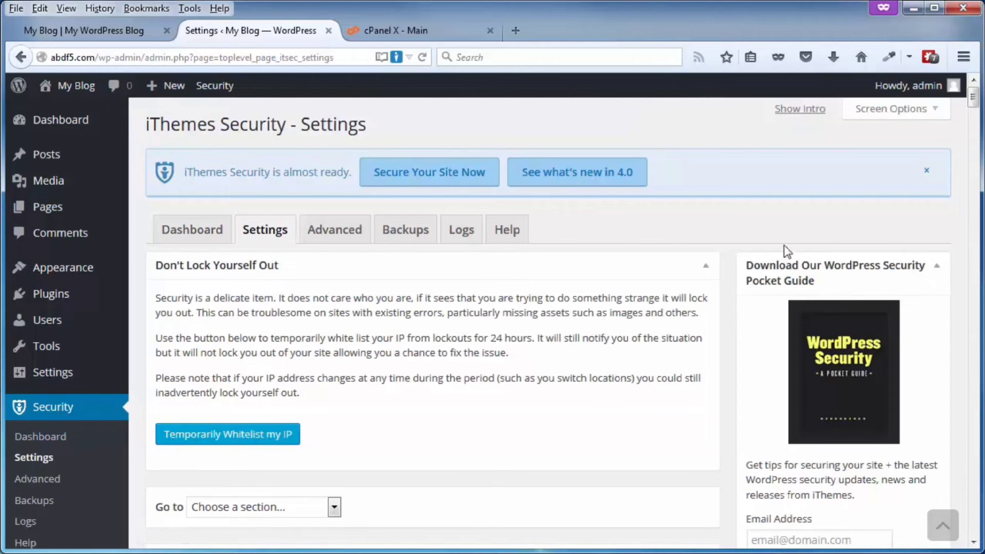
left_click_drag(973, 98, 975, 298)
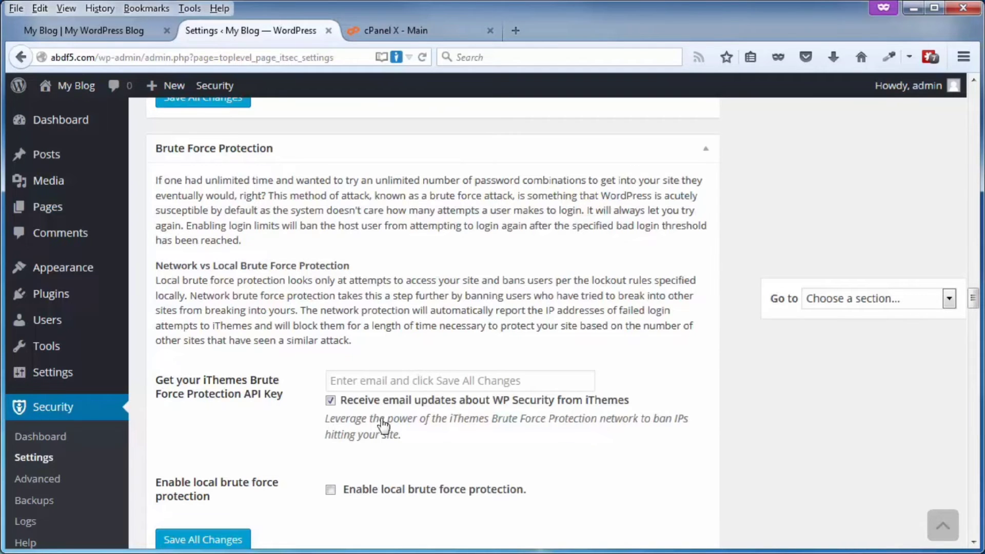
scroll(227, 483, "down", 3)
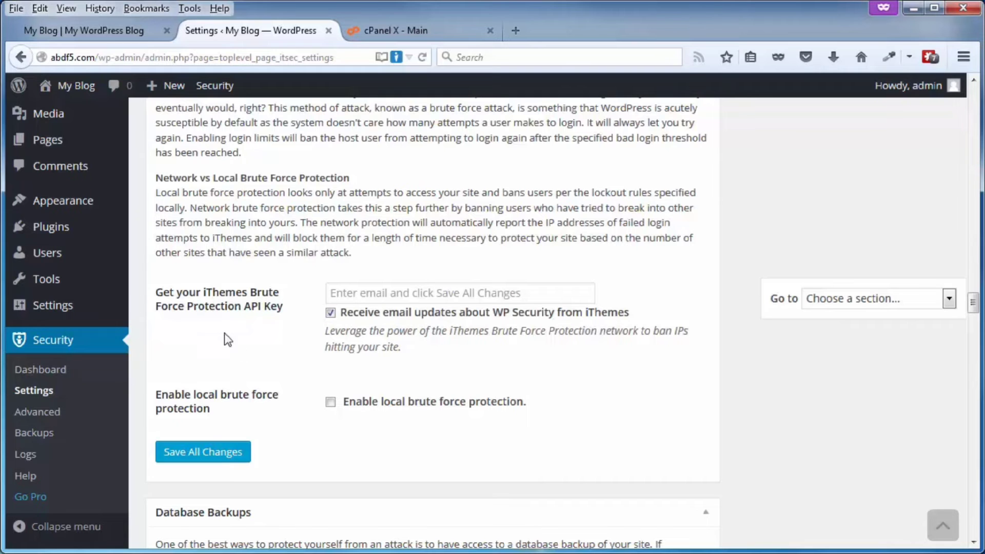
left_click_drag(974, 316, 974, 86)
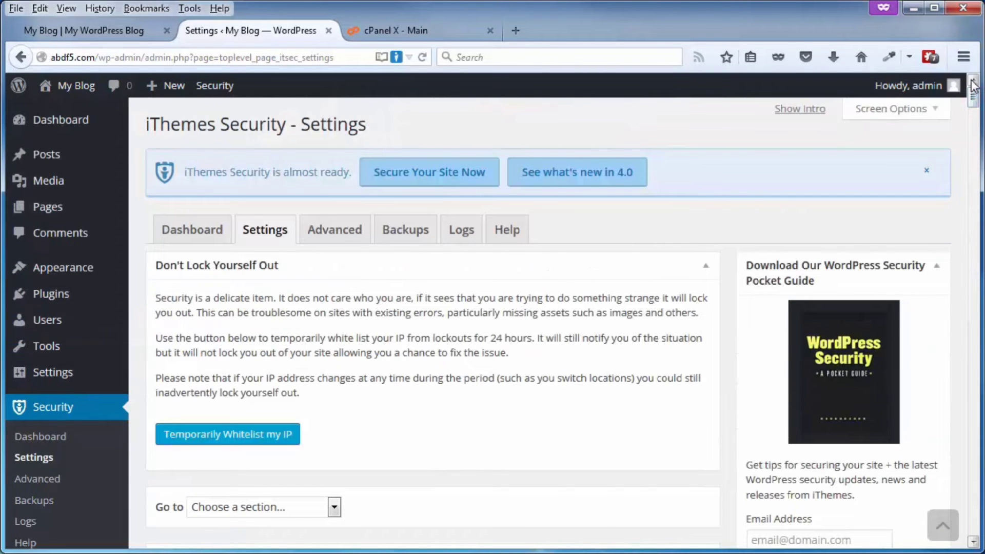
left_click(793, 116)
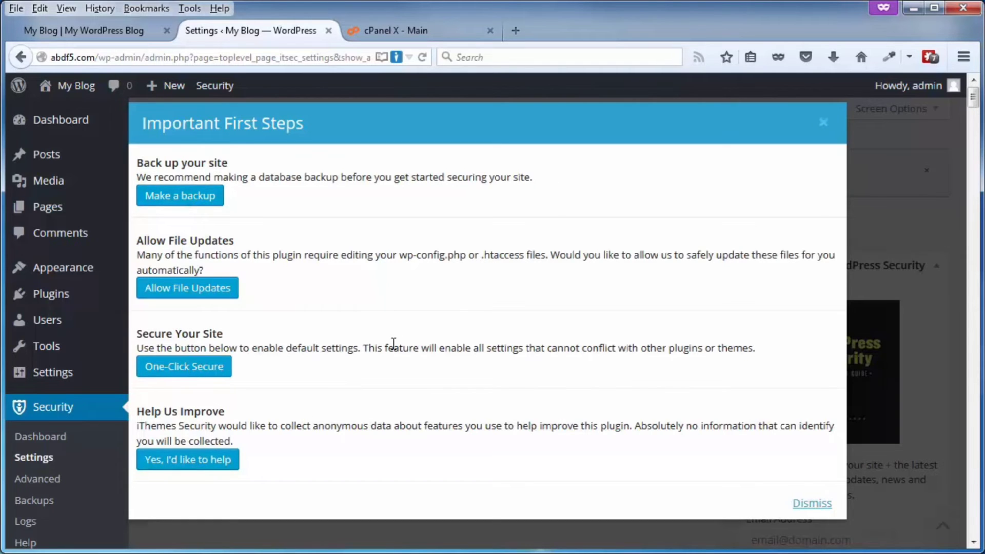
left_click(822, 123)
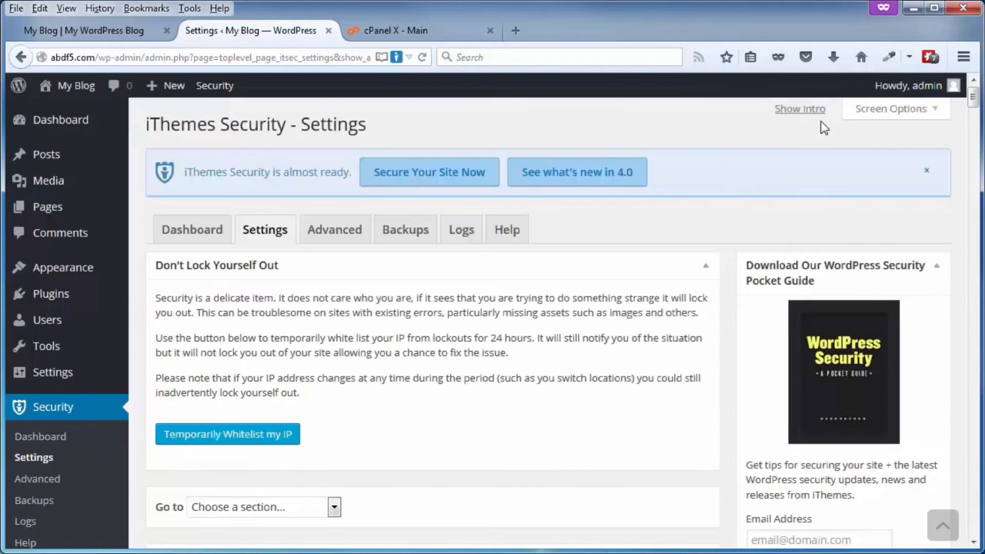
- Switch to the iThemes Security Dashboard and scroll down to the High Priority issues list
left_click(193, 232)
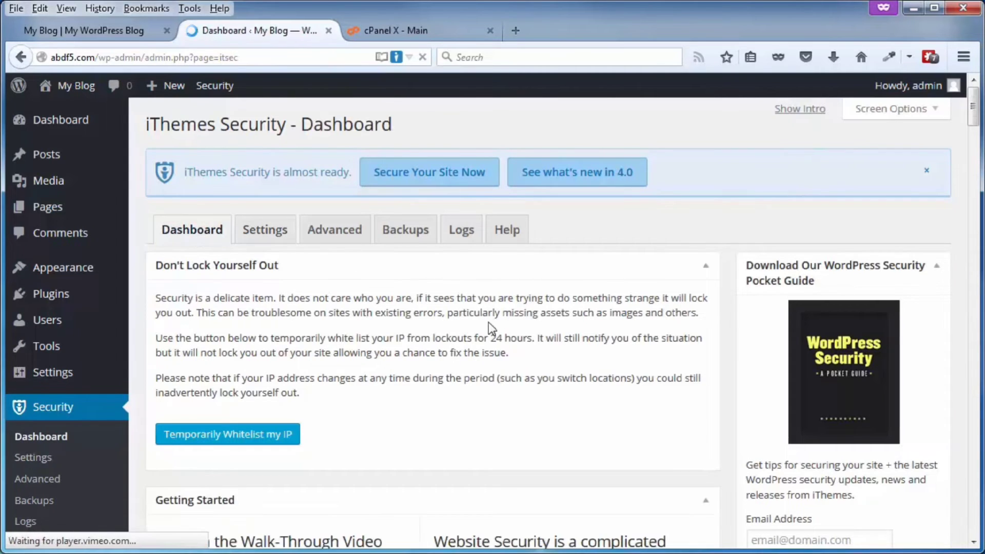
scroll(479, 380, "down", 7)
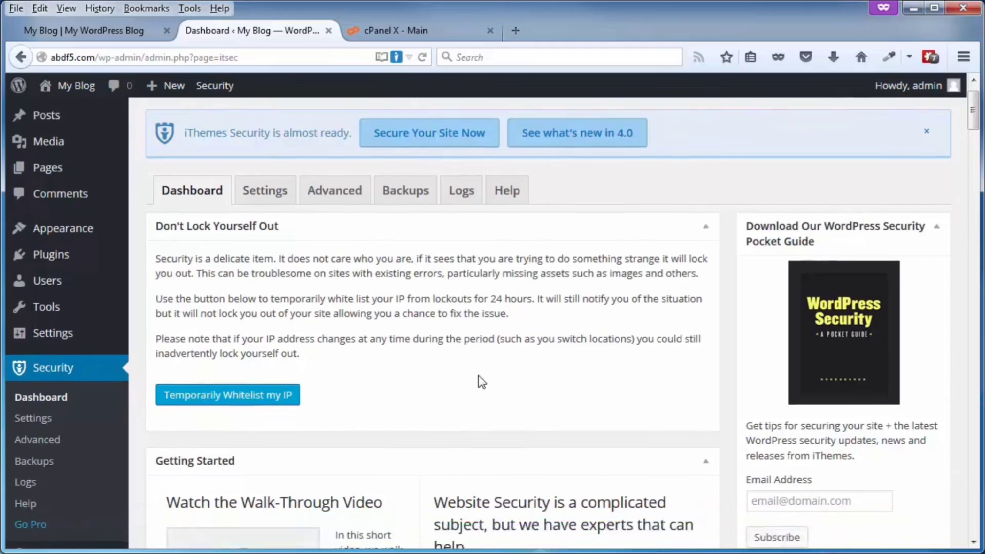
scroll(479, 375, "down", 6)
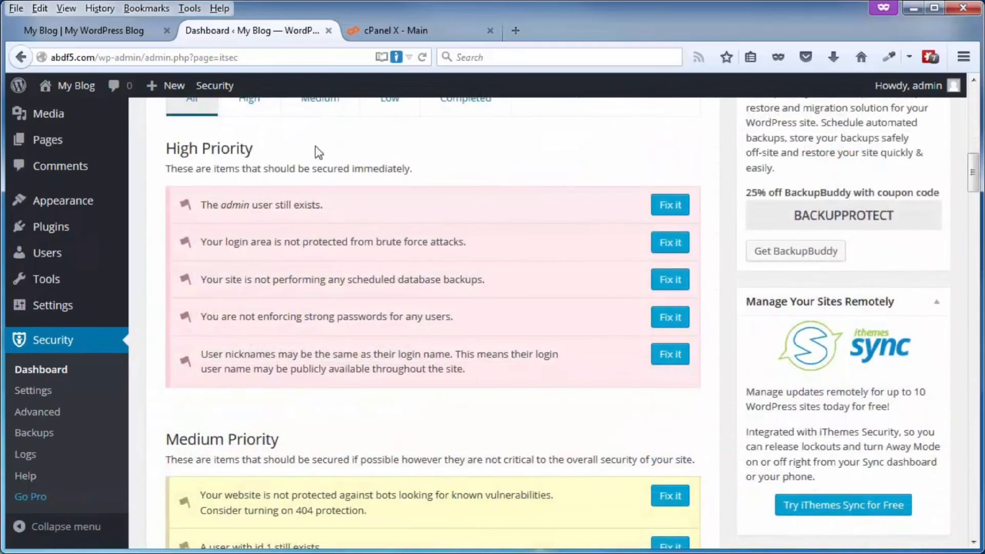
scroll(315, 152, "down", 14)
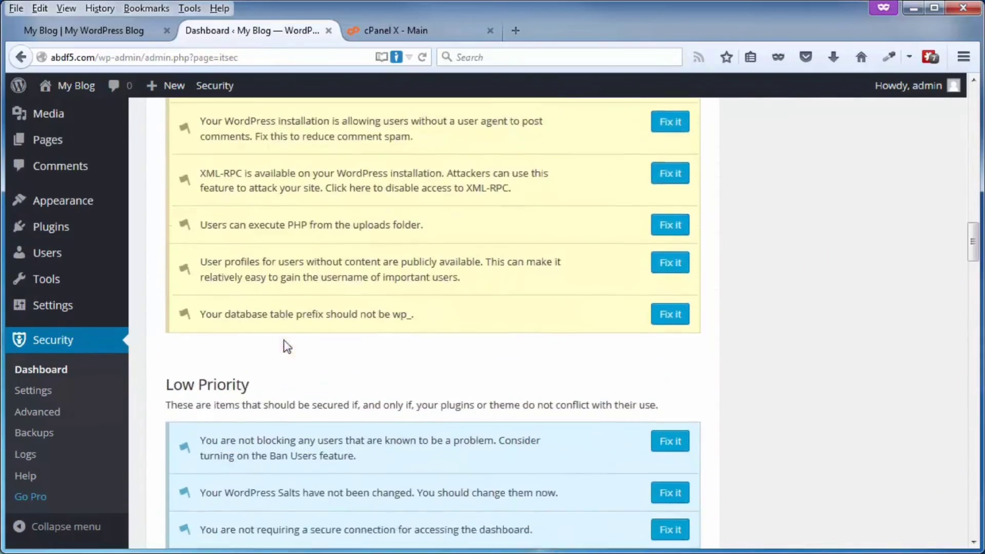
scroll(286, 347, "down", 4)
scroll(400, 406, "down", 3)
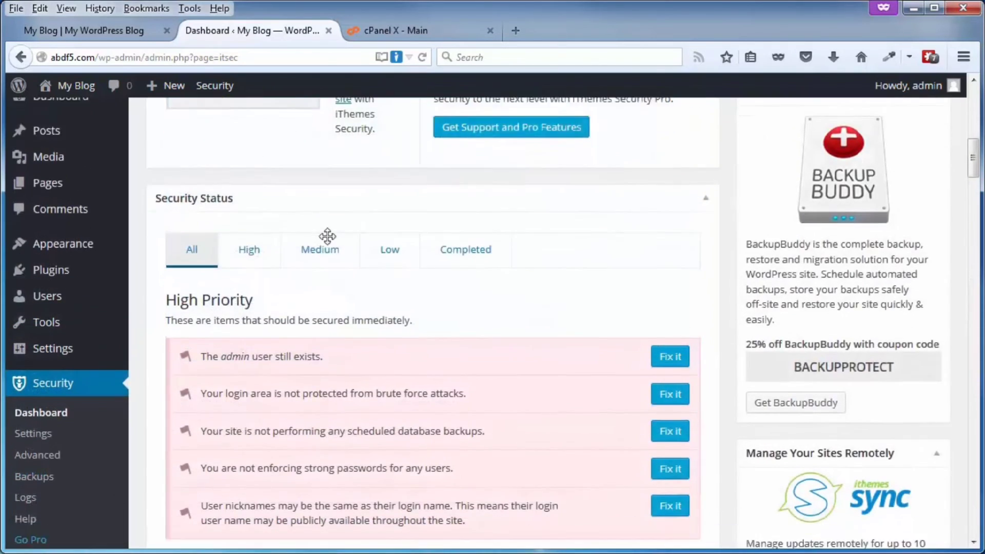
scroll(327, 236, "down", 3)
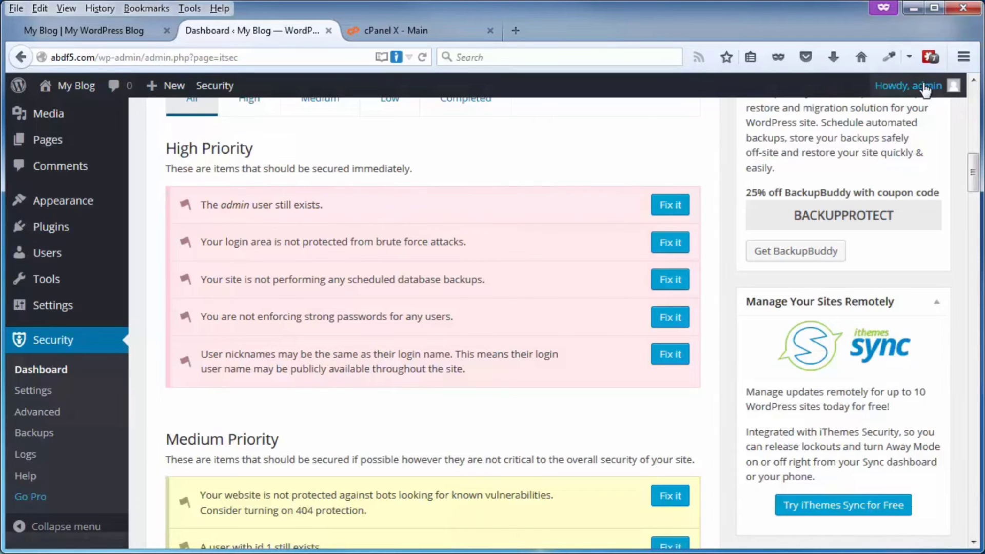
mouse_move(936, 94)
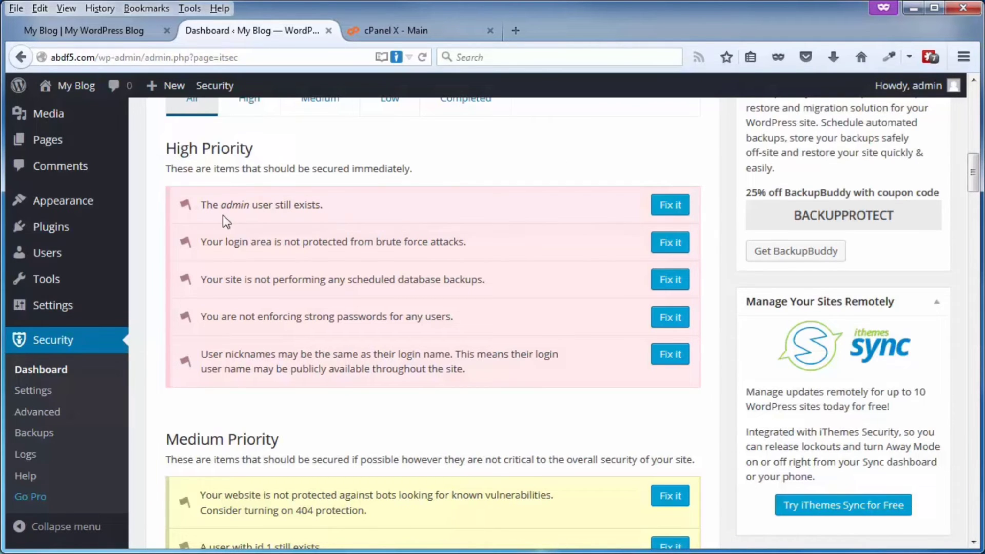
- Use Fix it on 'The admin user still exists' to enable Change Admin User and Change User ID 1
left_click(670, 204)
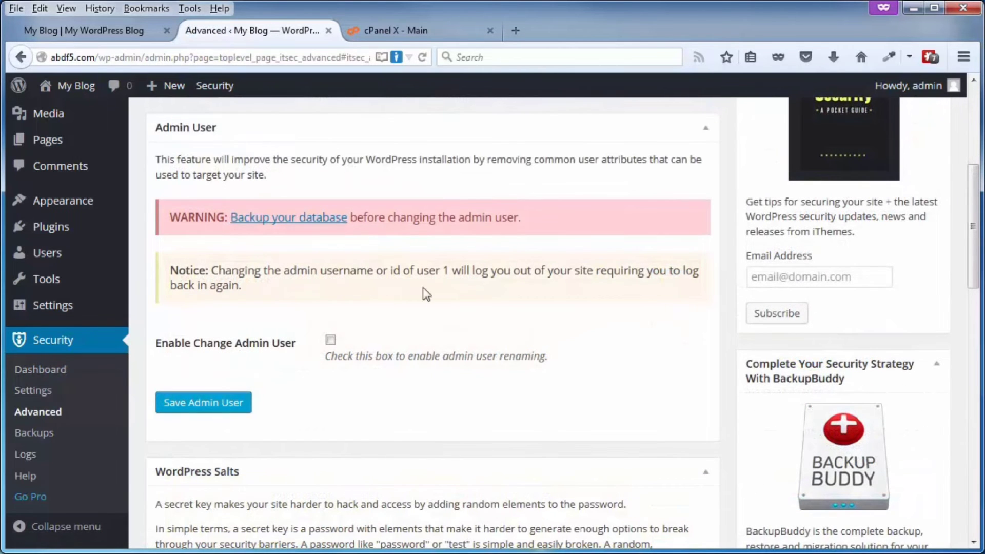
left_click(330, 339)
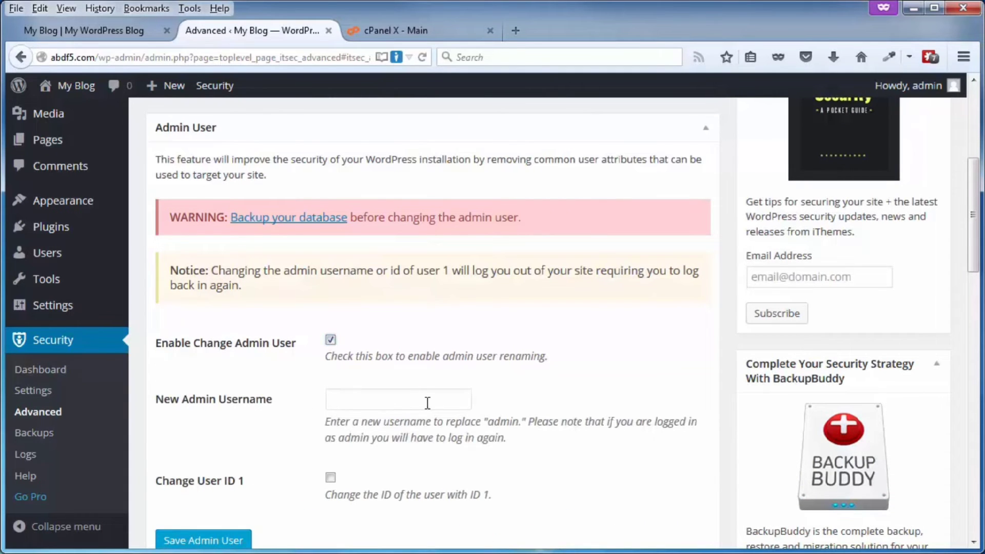
left_click(330, 478)
scroll(472, 442, "down", 3)
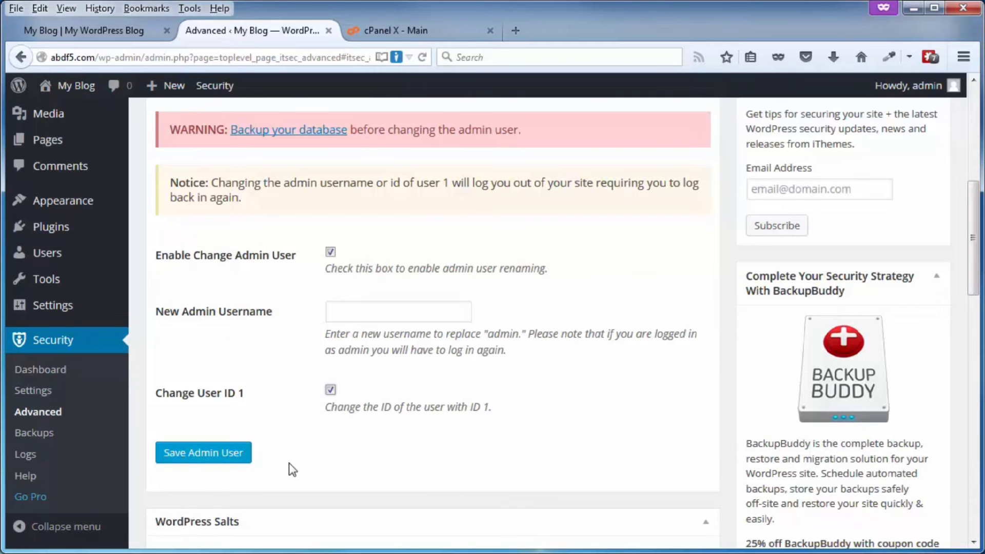
scroll(571, 393, "up", 7)
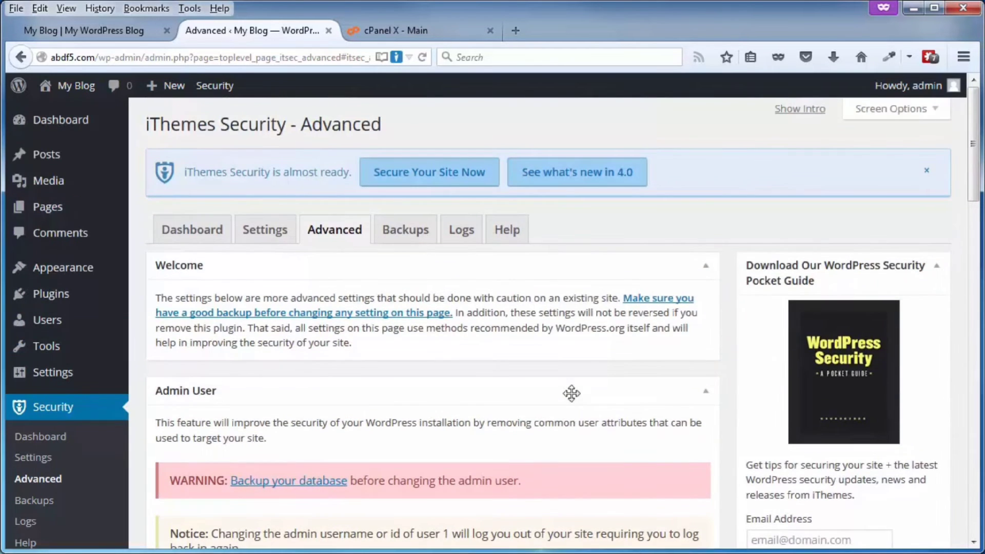
- Reopen the first-steps intro, make a database backup, allow file updates, then dismiss it
left_click(184, 235)
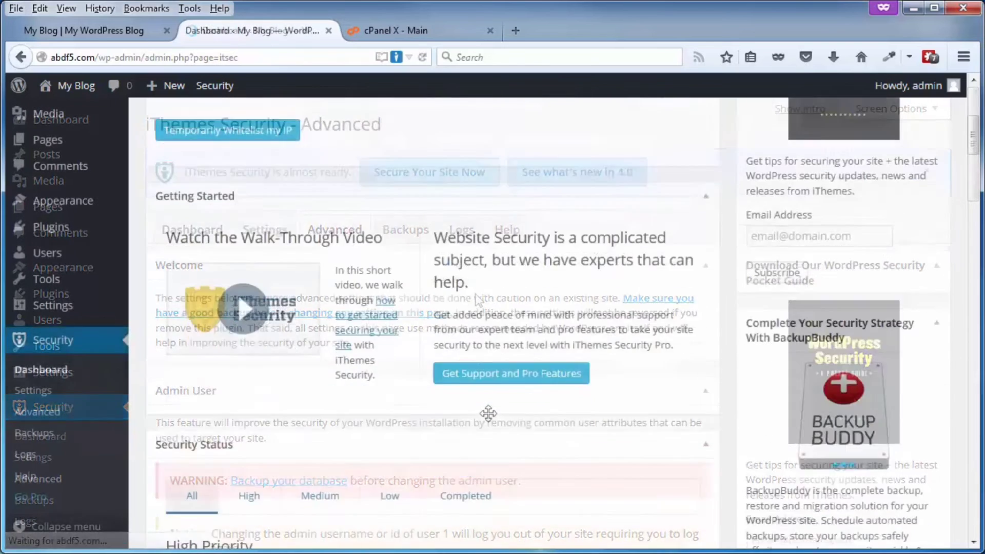
scroll(488, 415, "down", 8)
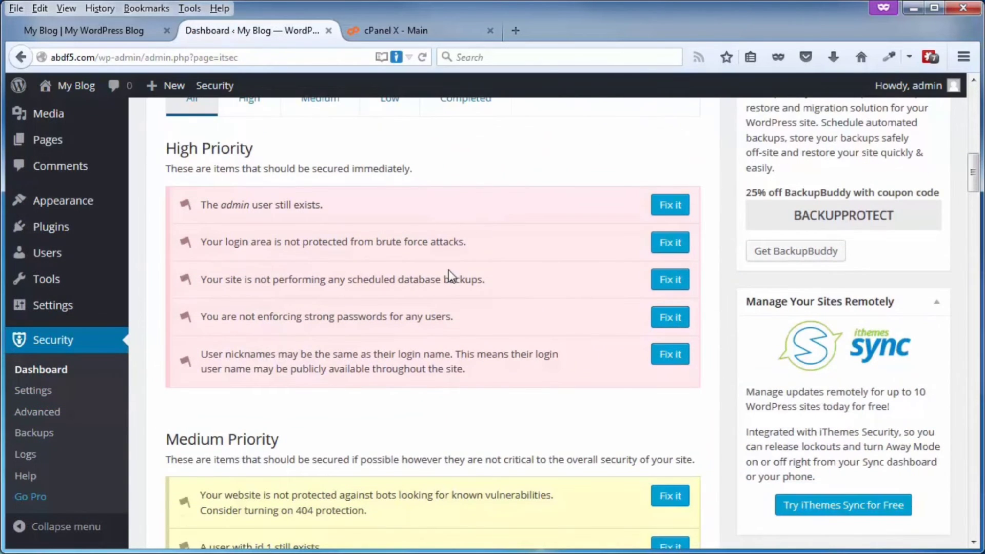
scroll(513, 437, "up", 15)
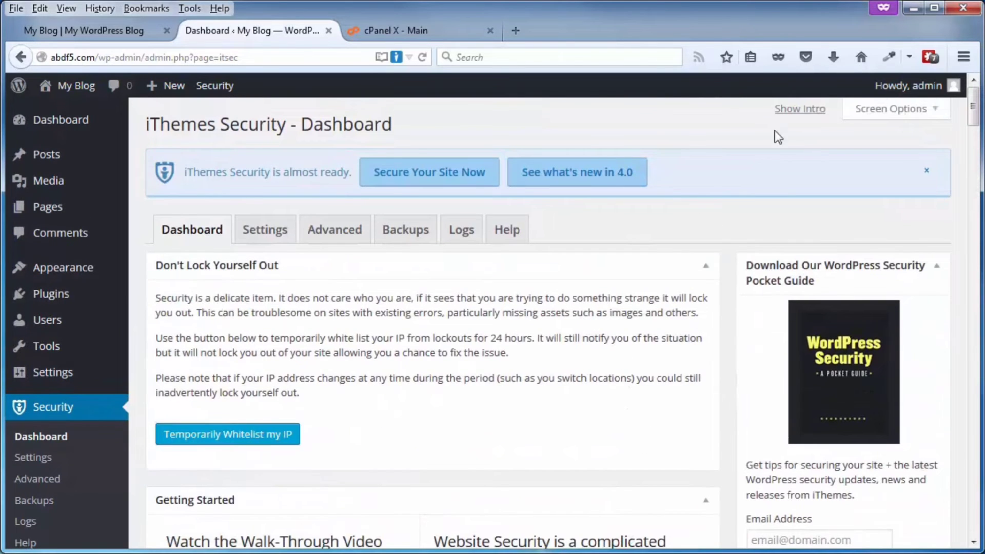
left_click(793, 110)
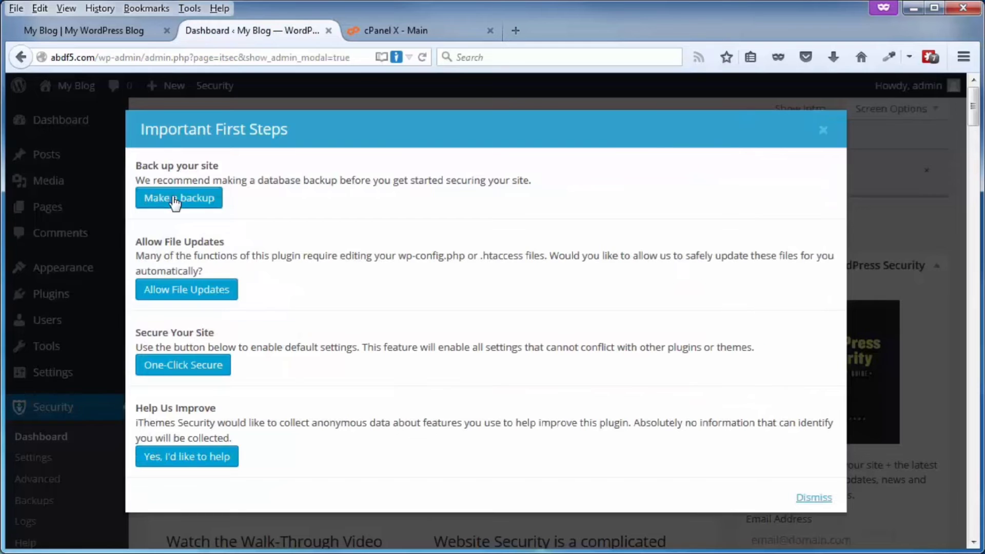
left_click(173, 204)
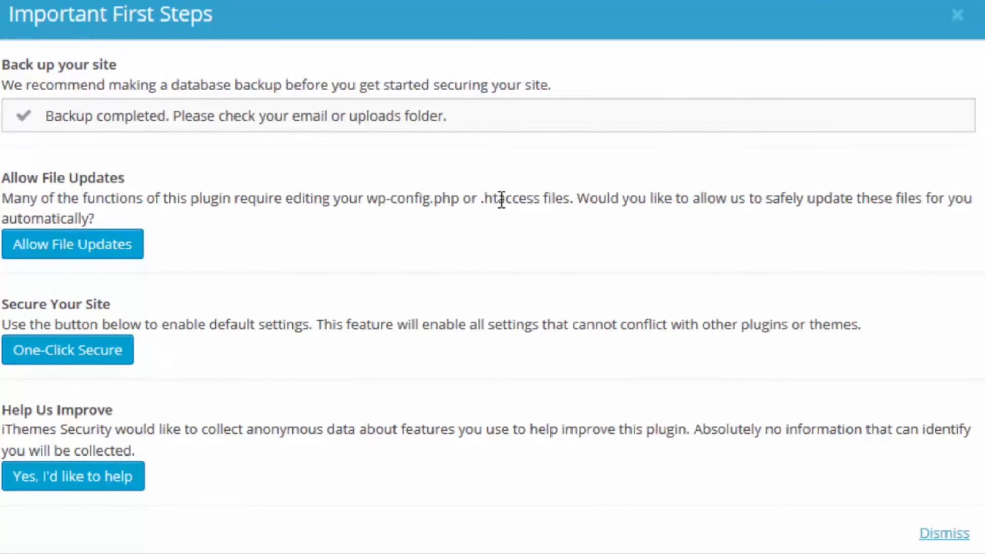
left_click(106, 247)
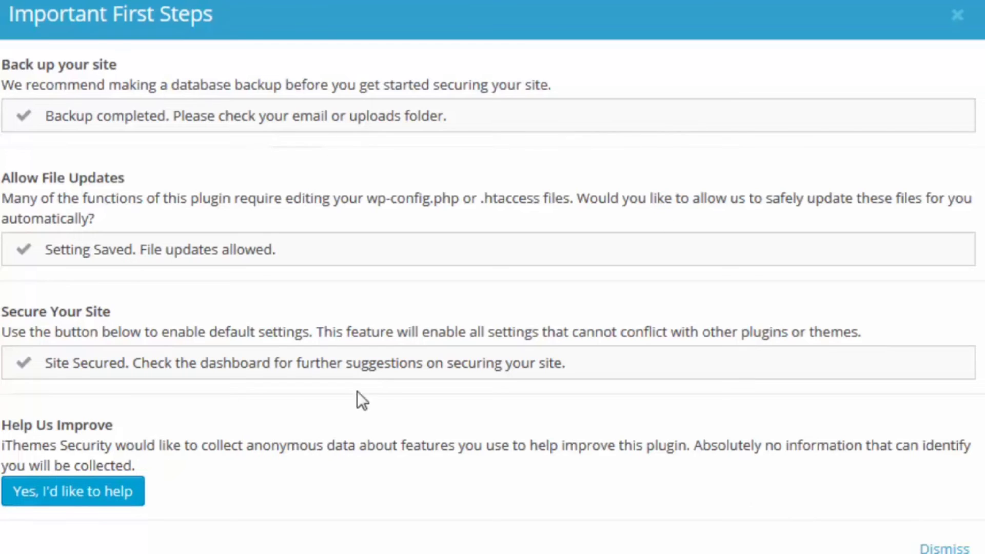
left_click(964, 548)
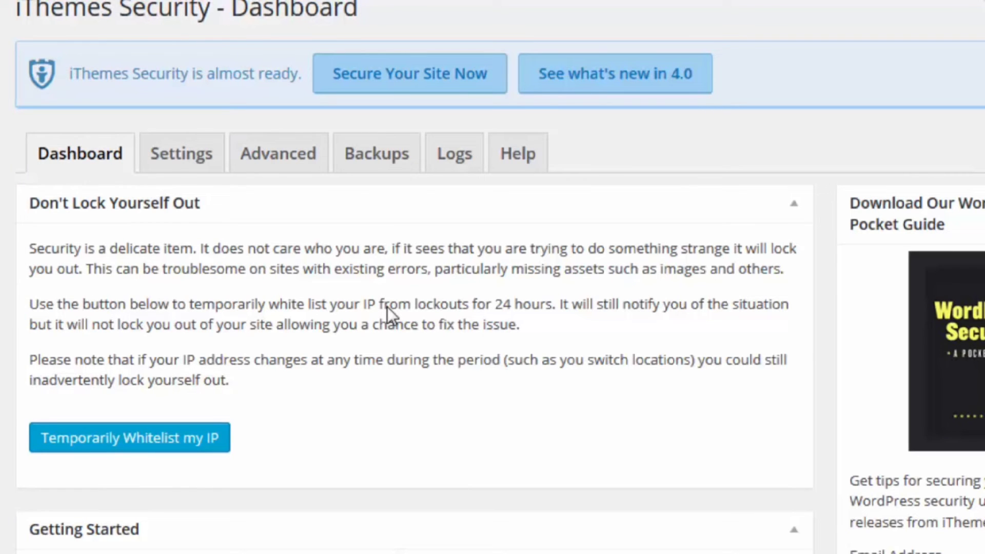
- Scroll down the iThemes Security Dashboard and back up to the top
scroll(426, 266, "down", 15)
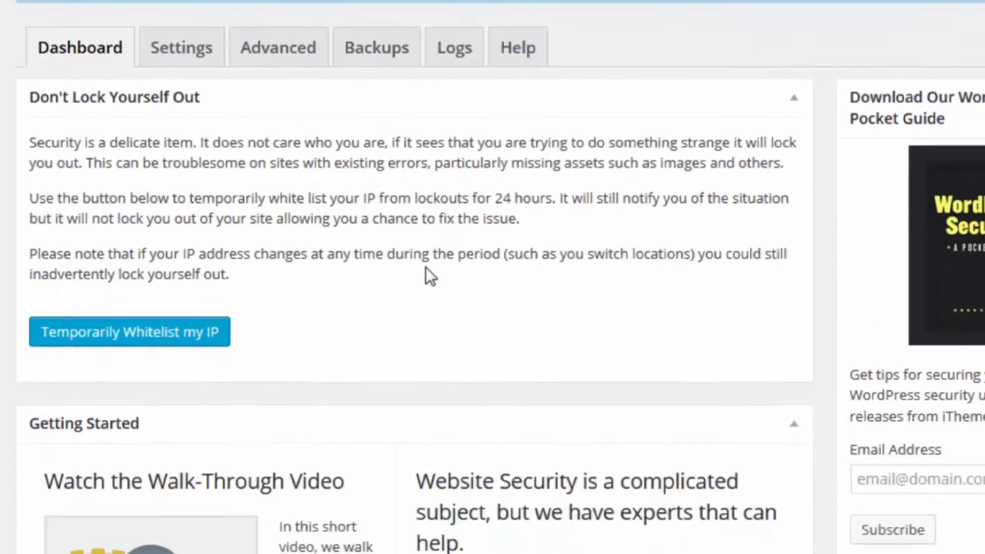
scroll(425, 267, "down", 3)
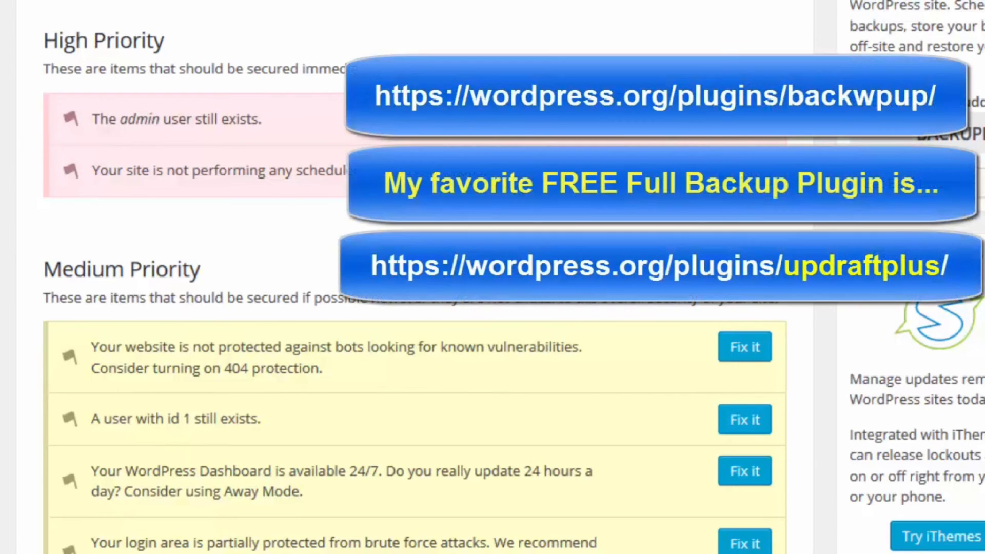
scroll(513, 178, "up", 6)
scroll(193, 162, "up", 7)
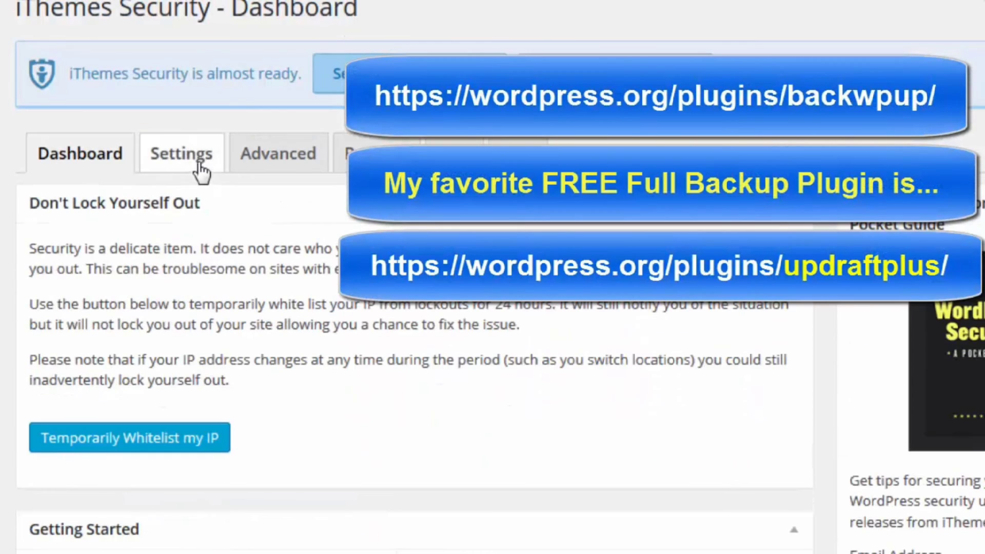
- Open the Settings tab and scroll down through it to the Malware Scanning section
left_click(191, 160)
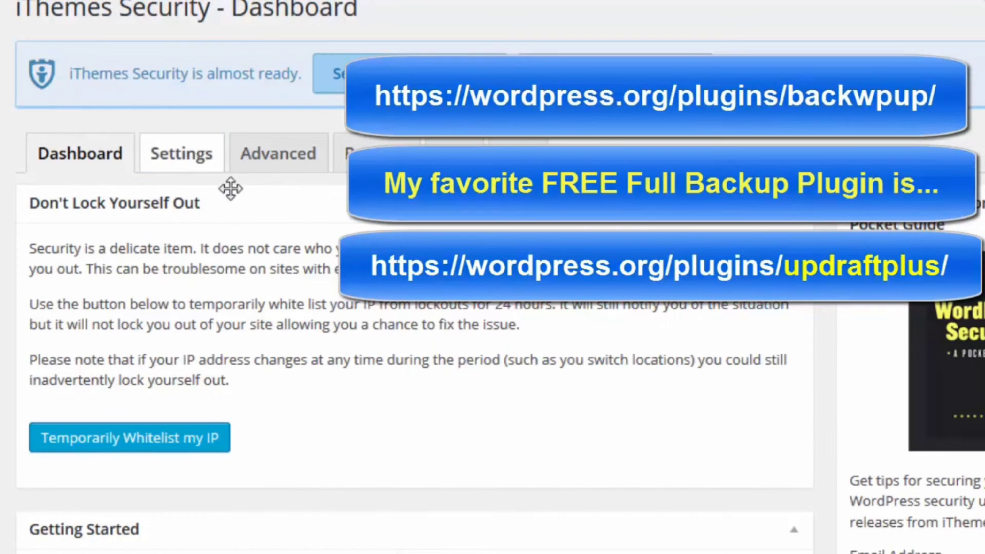
scroll(409, 226, "down", 5)
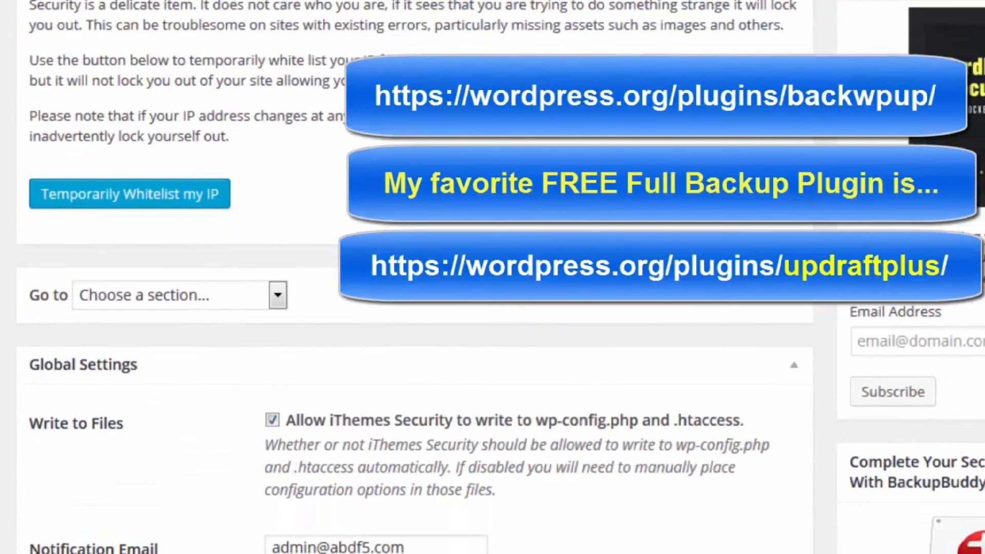
scroll(302, 60, "down", 8)
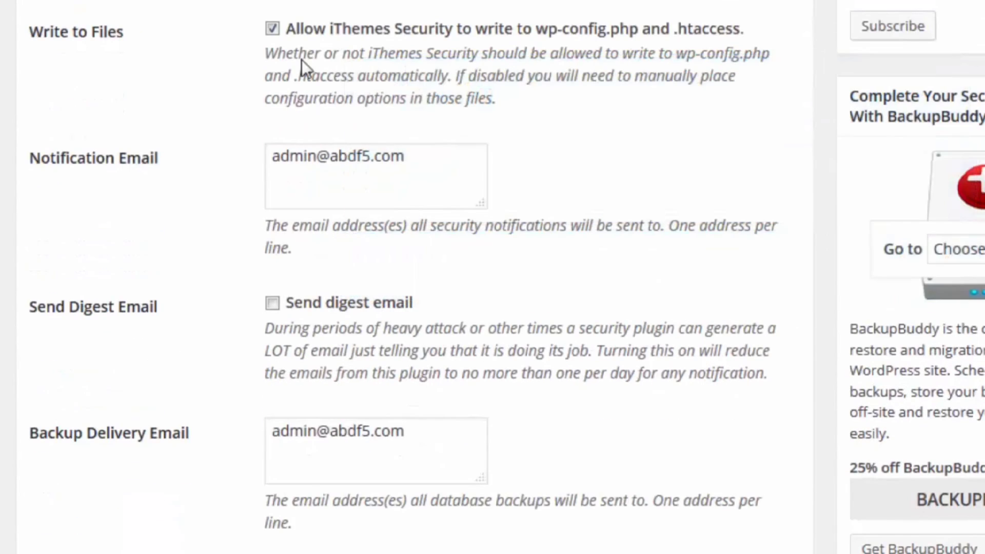
scroll(212, 525, "down", 20)
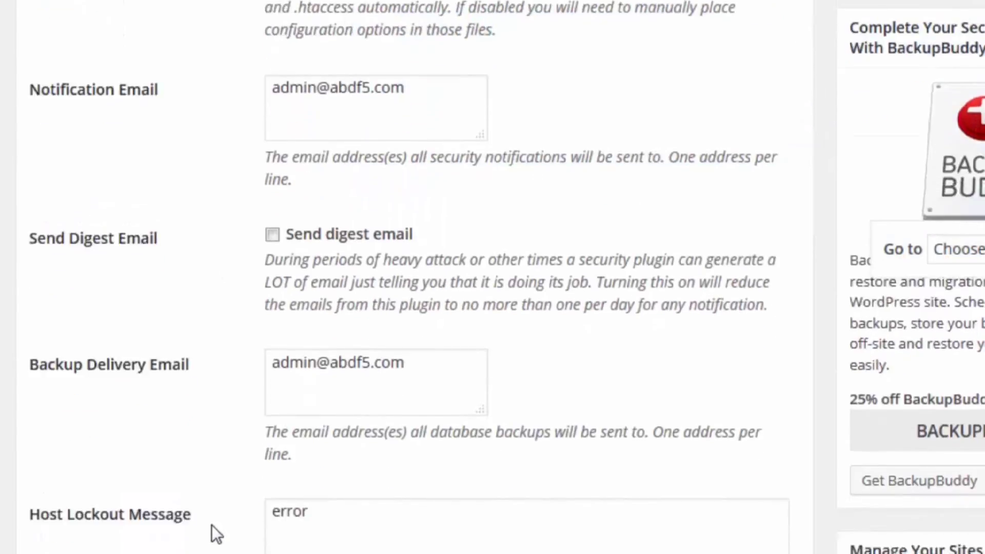
scroll(216, 533, "down", 20)
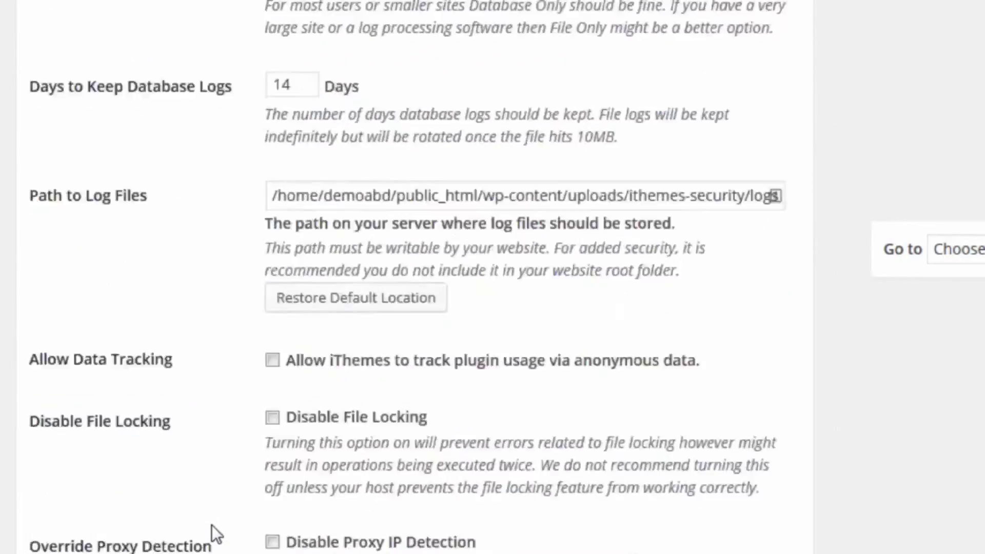
scroll(211, 524, "down", 12)
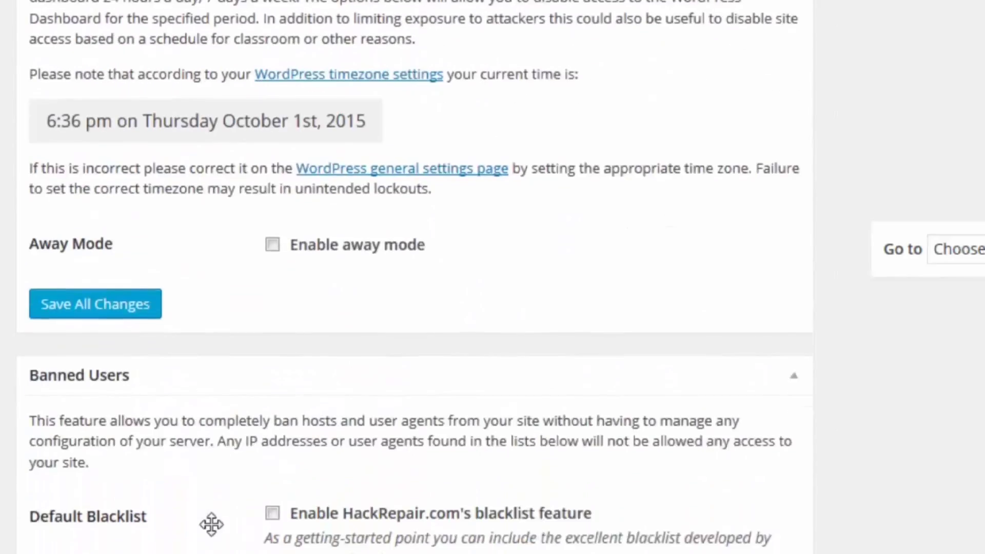
scroll(179, 429, "down", 10)
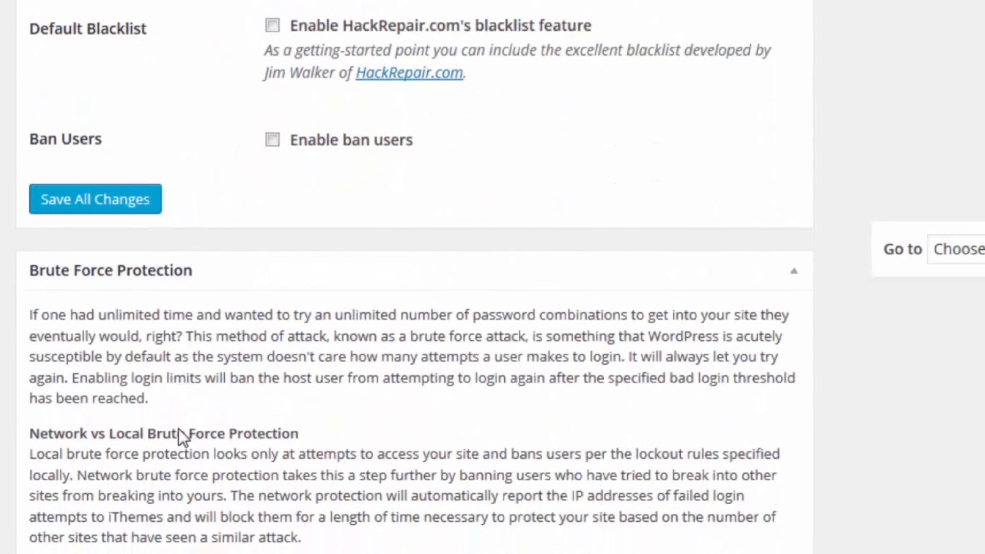
scroll(179, 429, "down", 8)
scroll(178, 429, "down", 20)
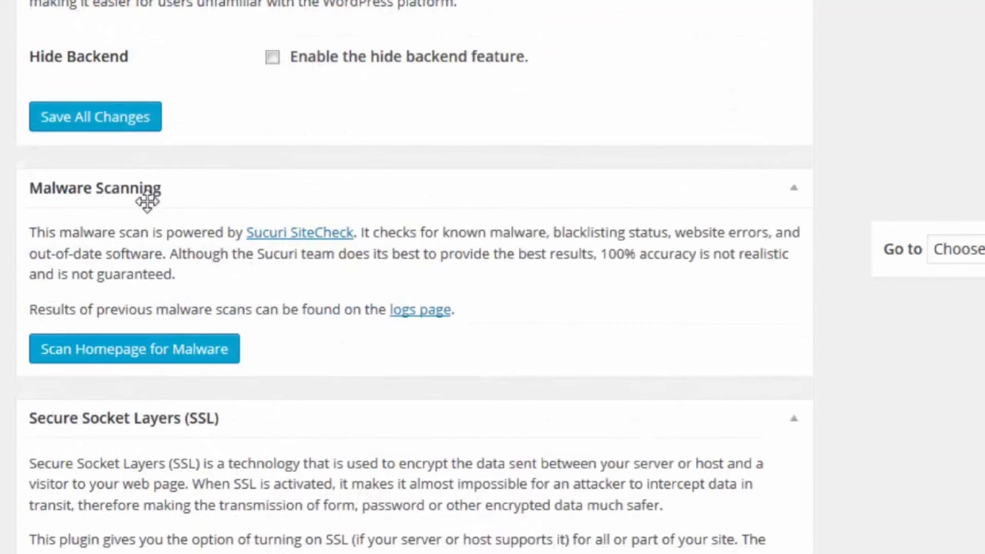
- Scan the homepage for malware; Malware and Blacklist both come back Clean
left_click(129, 355)
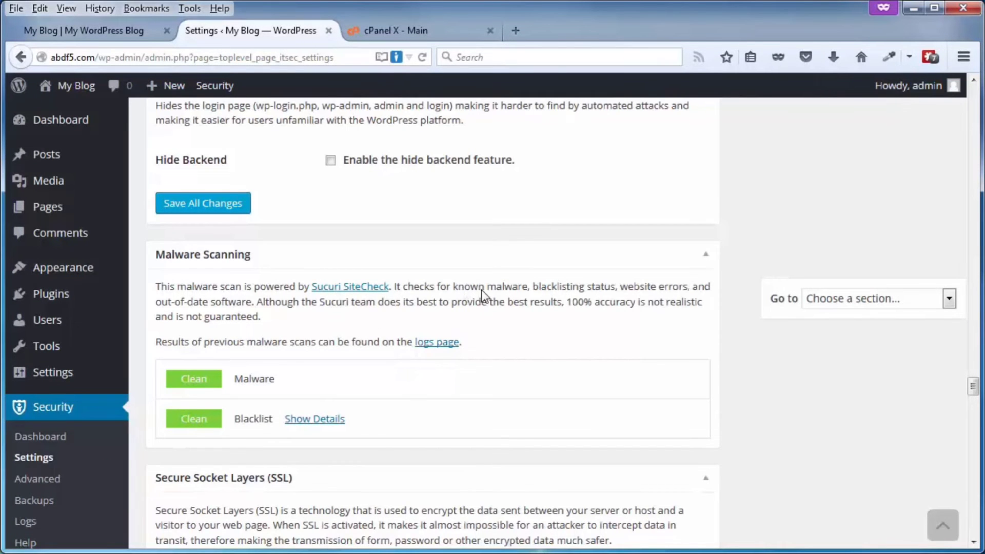
scroll(485, 298, "down", 10)
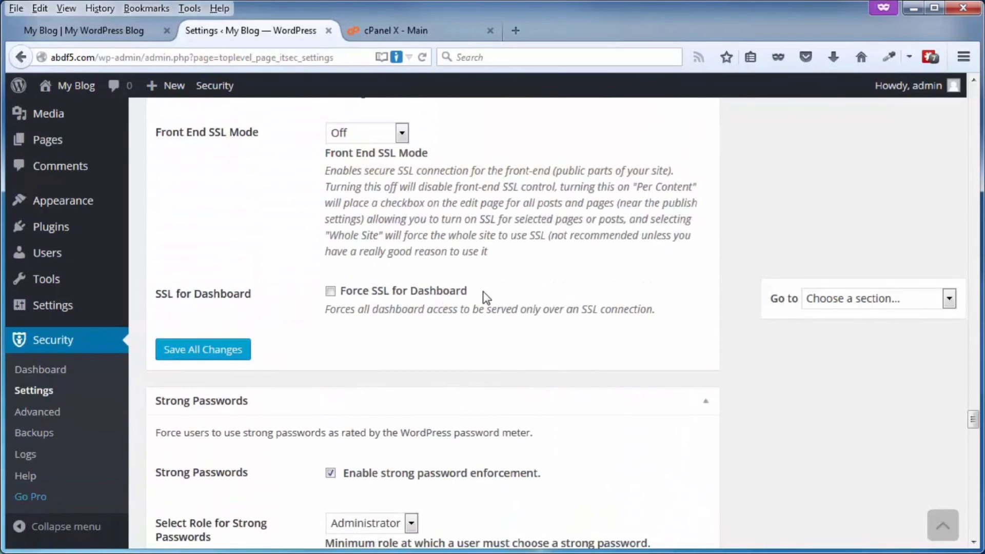
- Scroll down past the Front End SSL Mode and Strong Passwords settings
scroll(485, 298, "down", 6)
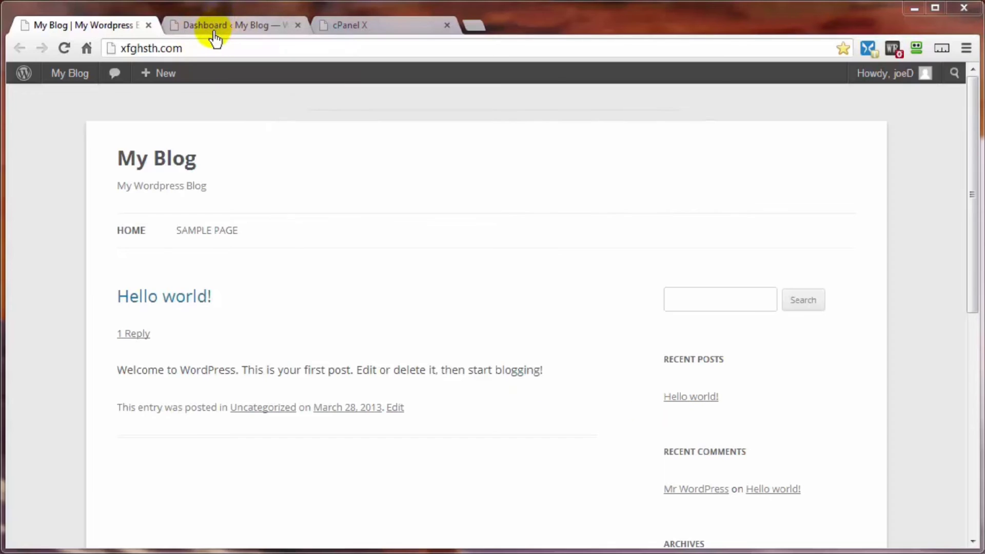
- Return to the WordPress admin and start a five-minute countdown timer
left_click(215, 39)
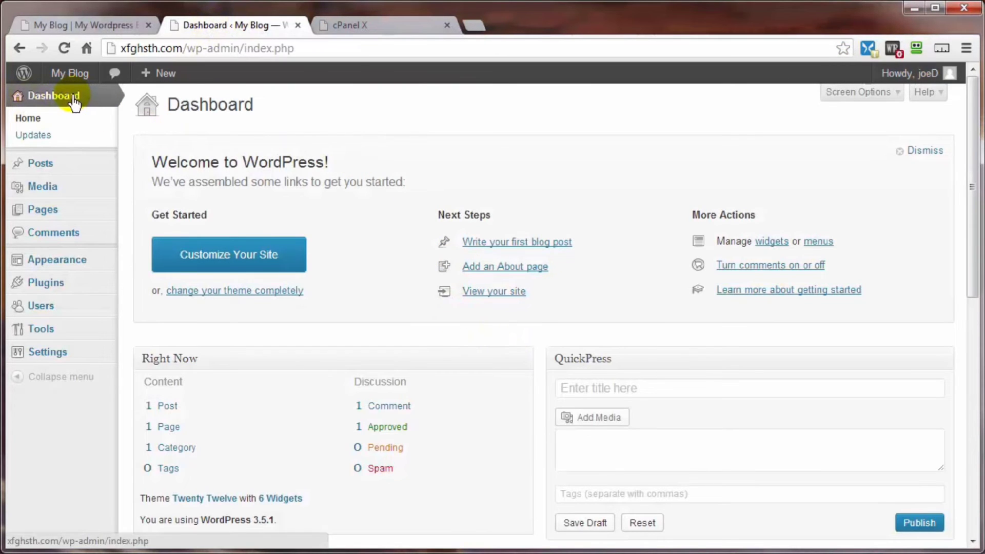
mouse_move(44, 292)
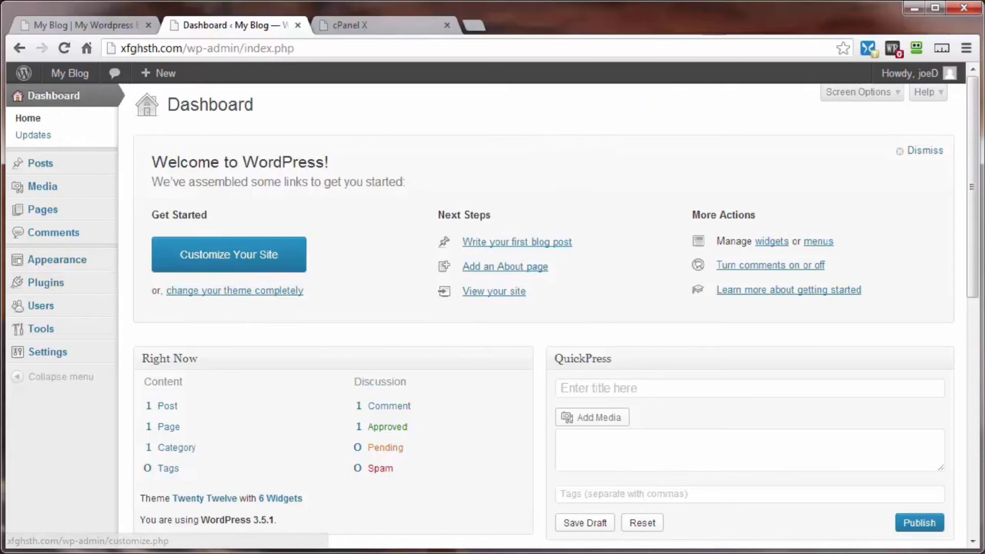
left_click_drag(761, 14, 765, 26)
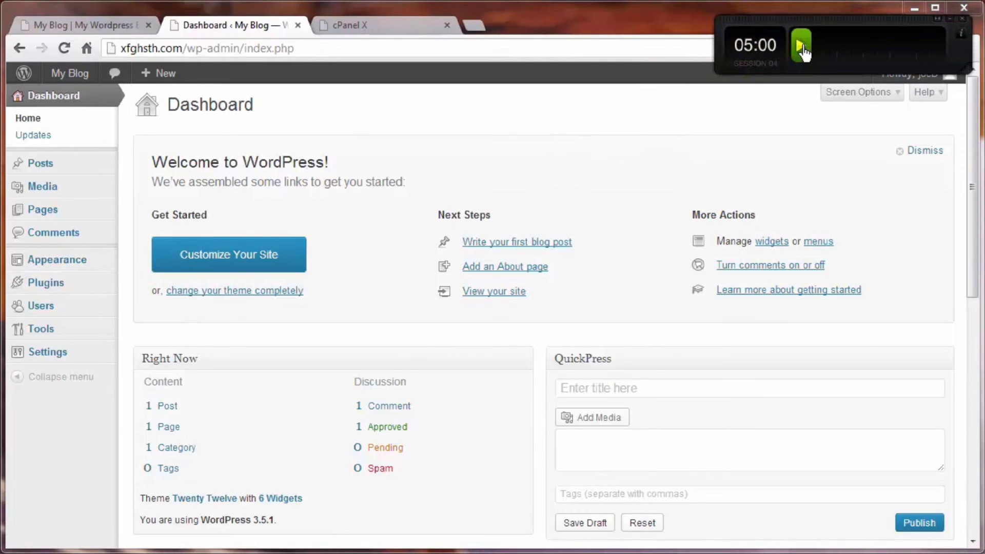
left_click(801, 51)
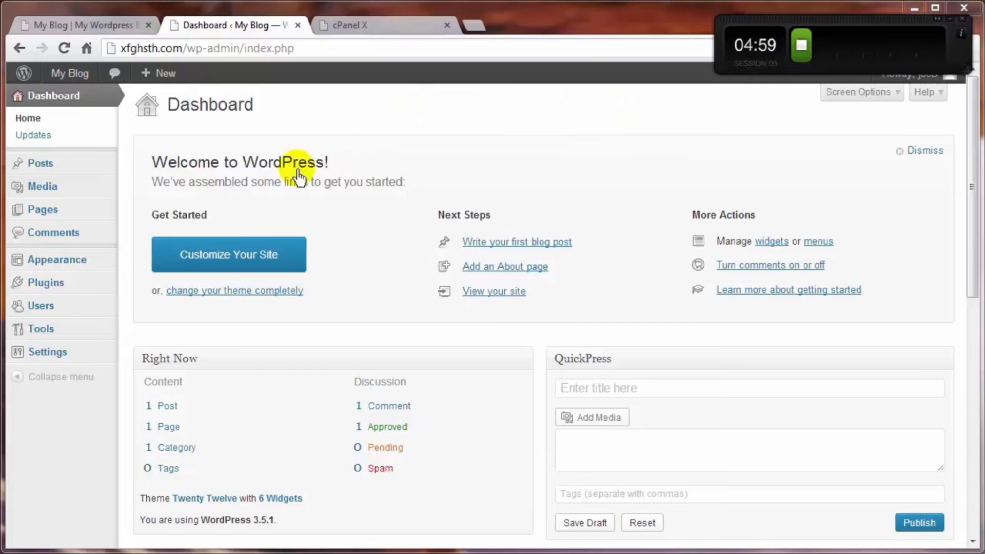
- In Add New plugins, search the directory for Limit Login Attempts
mouse_move(98, 291)
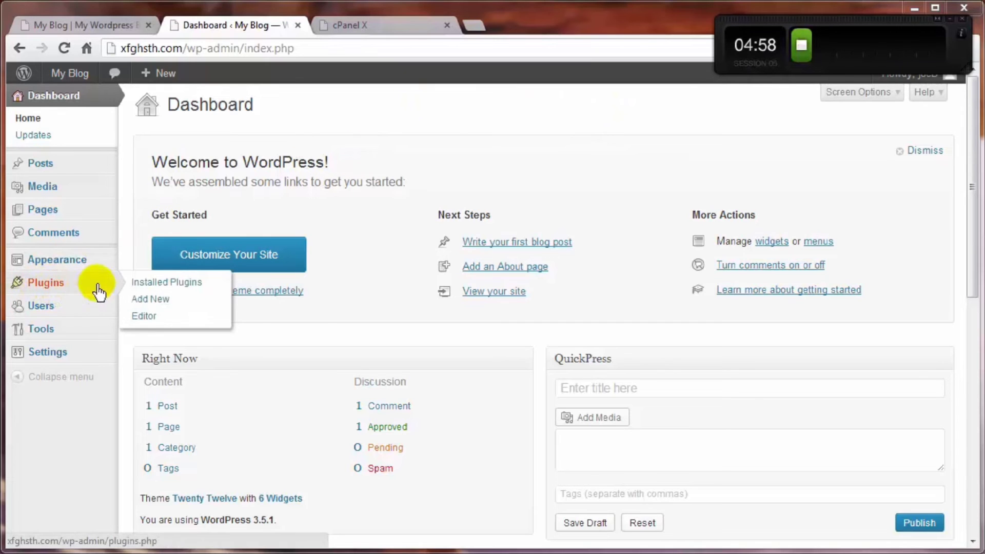
left_click(145, 304)
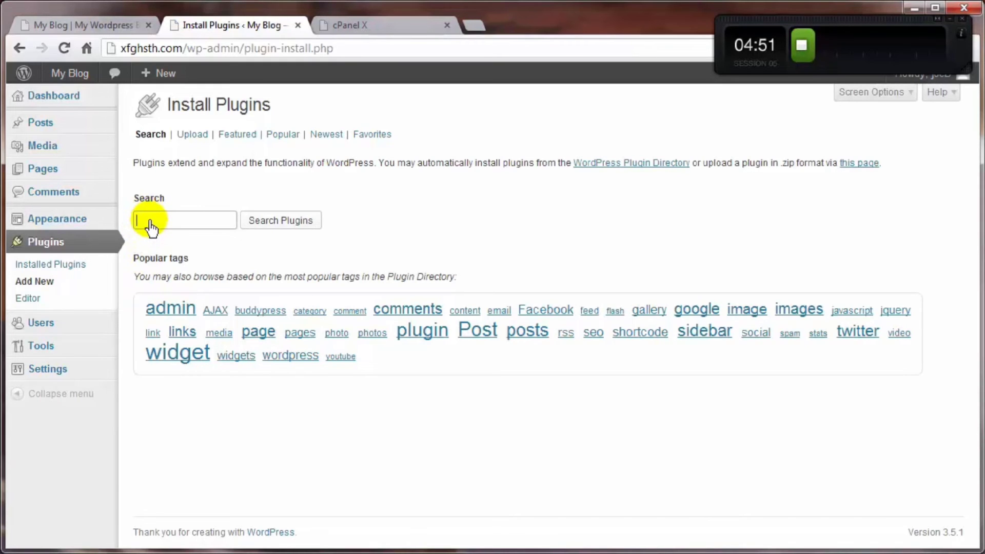
type("limit")
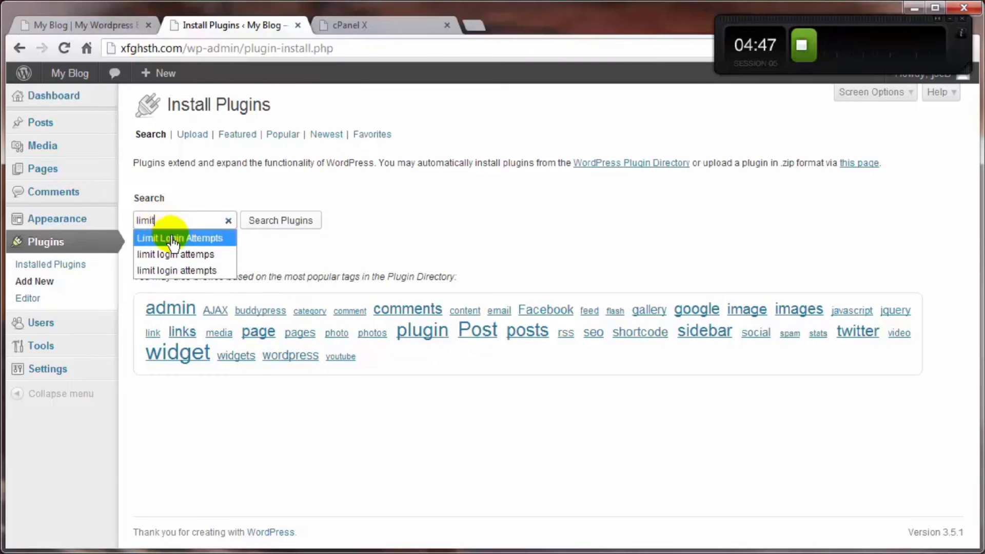
left_click(156, 238)
left_click(297, 223)
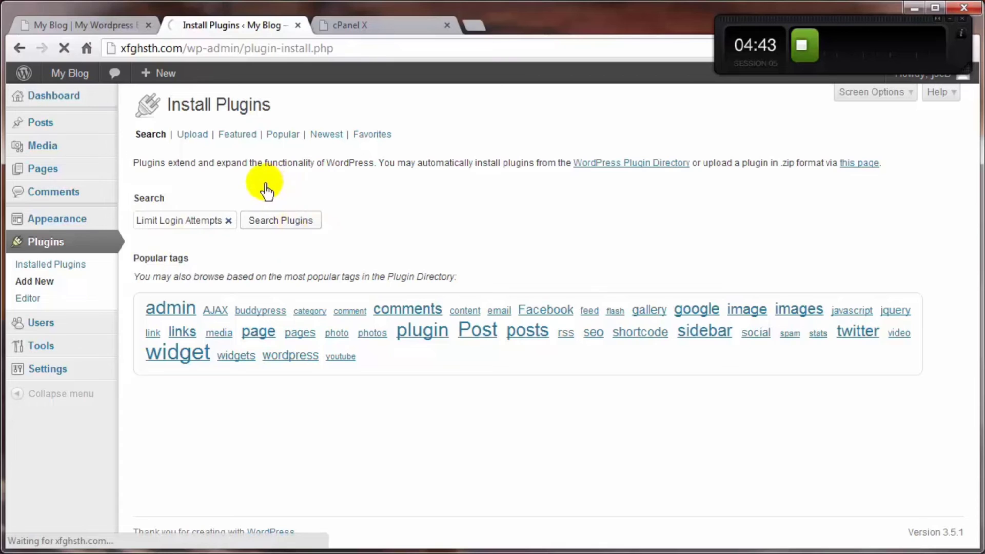
- Install Limit Login Attempts 1.7.1, confirm with OK, and activate it
mouse_move(105, 220)
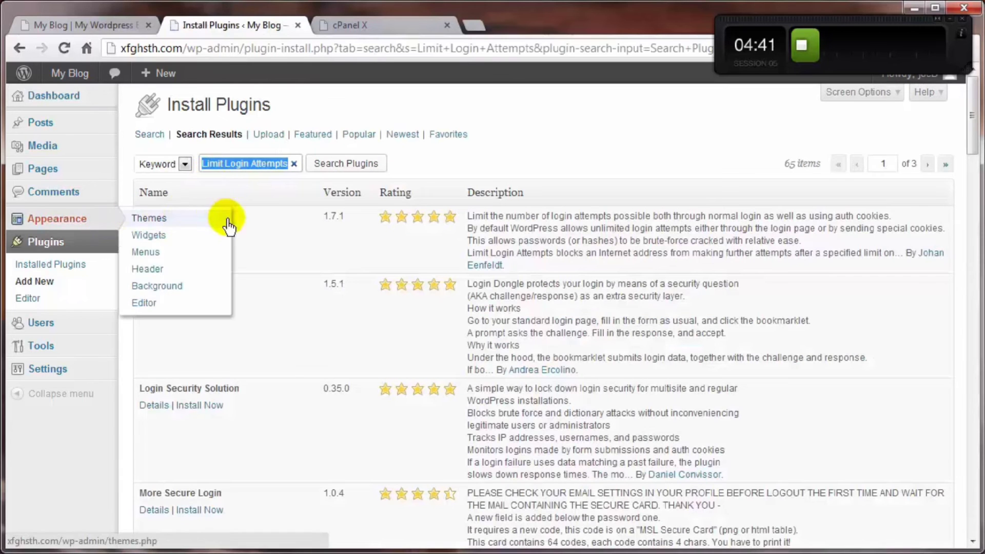
left_click(196, 237)
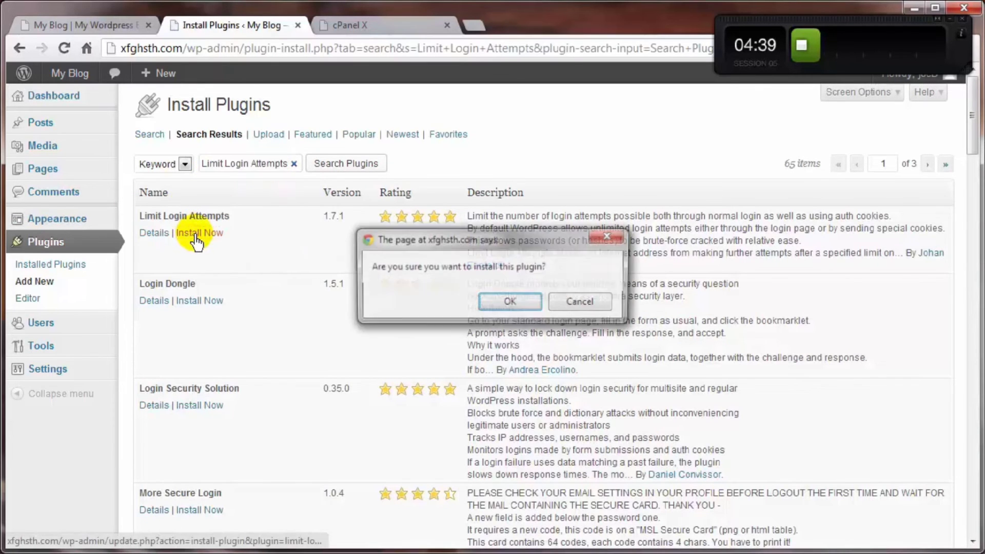
left_click(510, 301)
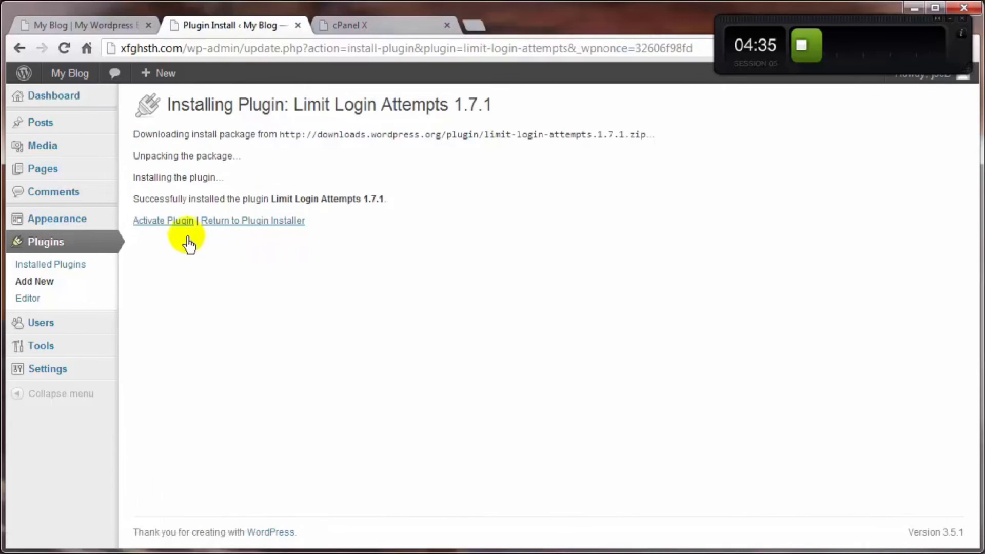
left_click(162, 227)
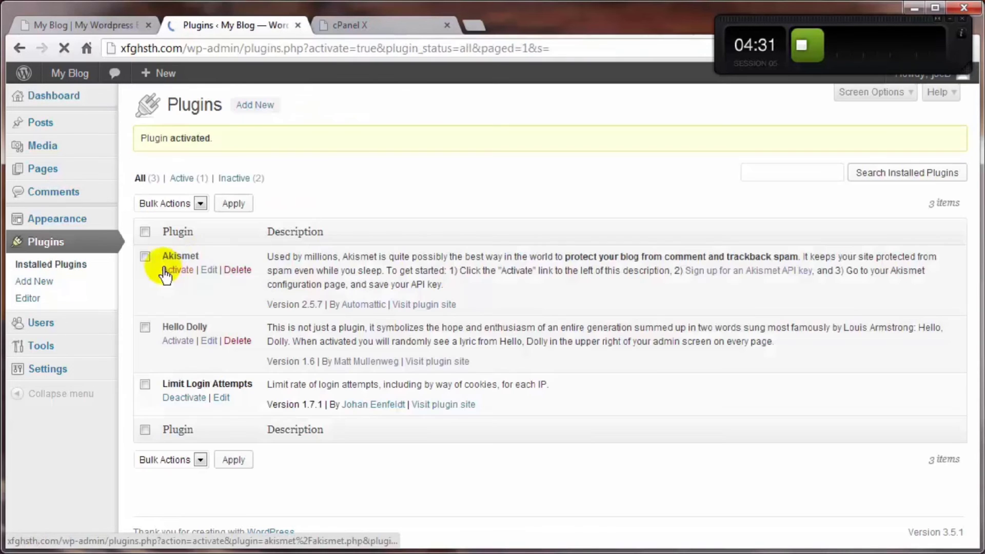
mouse_move(32, 375)
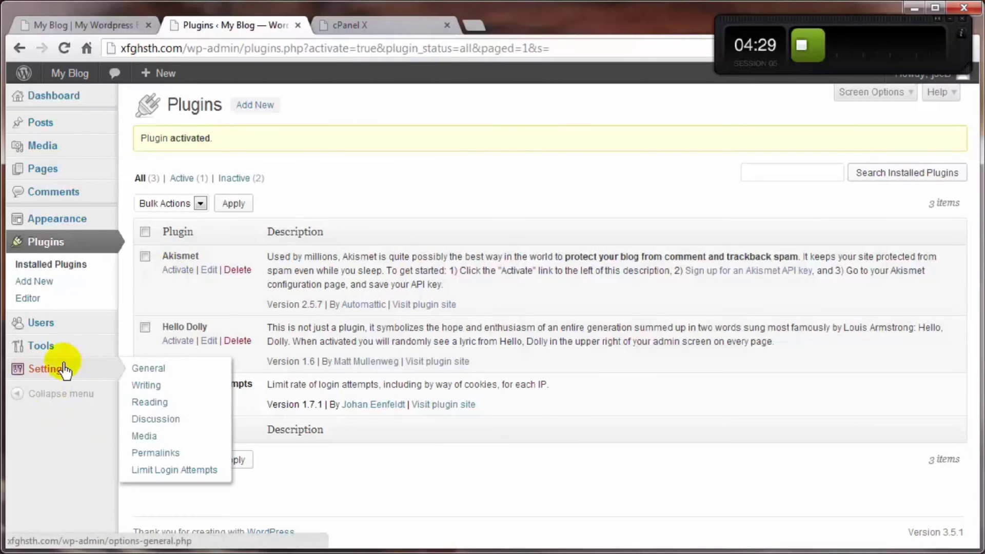
- Open Limit Login Attempts settings and review its 4 retries, 20-minute lockout options and lockout log
left_click(149, 482)
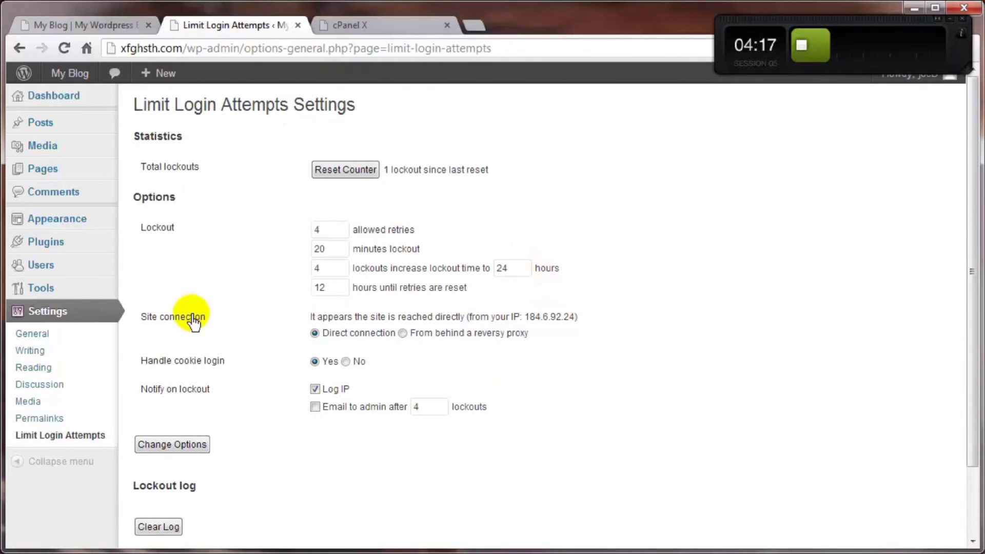
scroll(193, 323, "down", 2)
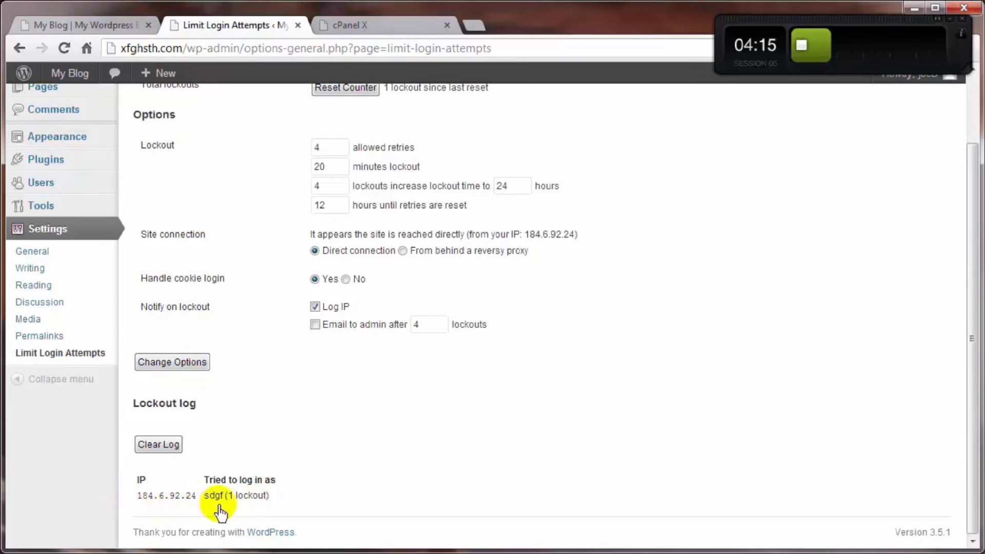
scroll(328, 493, "up", 2)
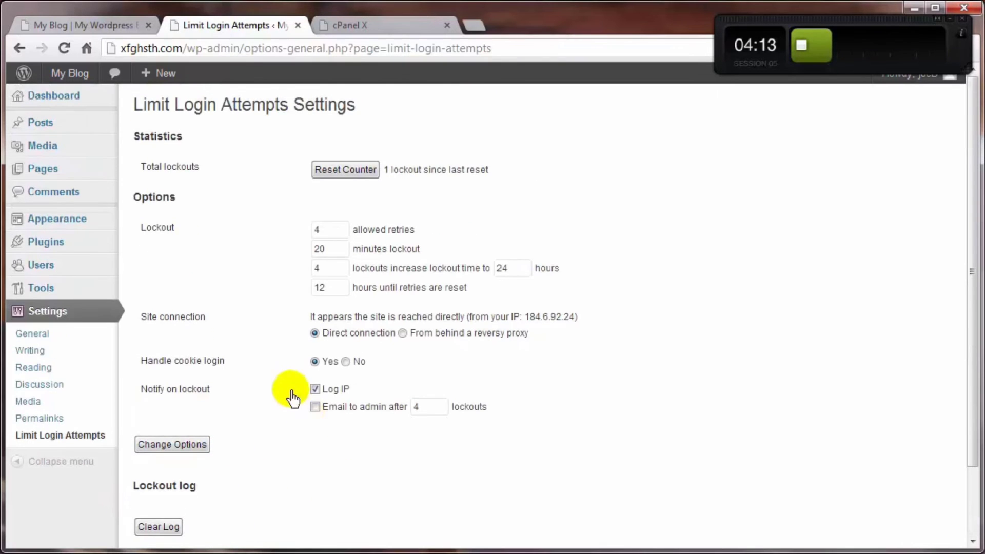
scroll(231, 347, "down", 2)
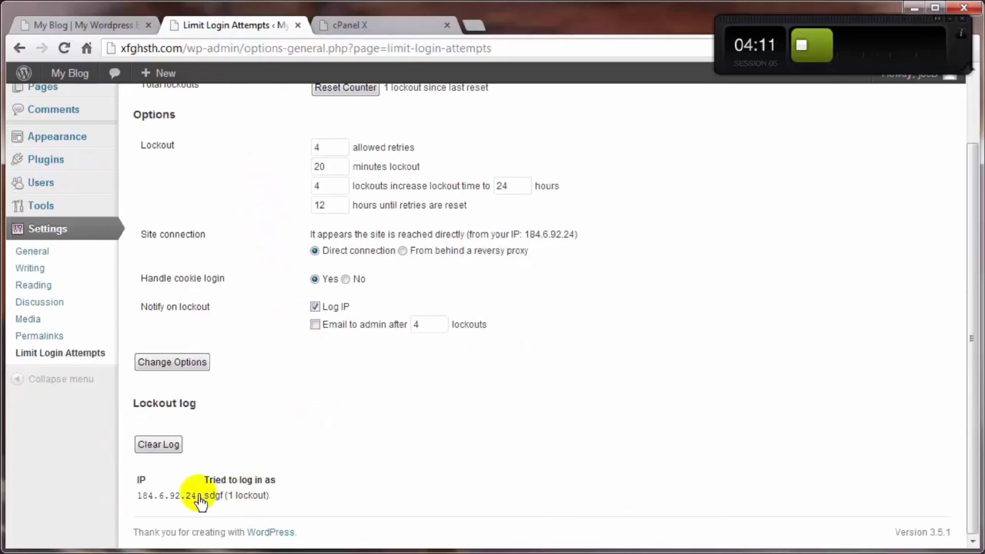
scroll(257, 493, "up", 2)
scroll(342, 482, "up", 1)
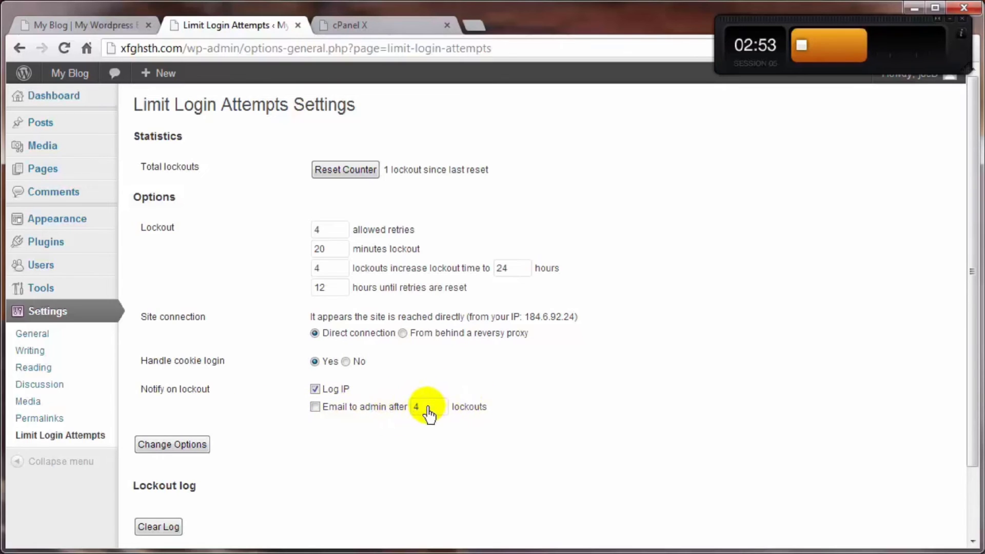
- Enable the 'Email to admin after 4 lockouts' lockout notification option
left_click(317, 408)
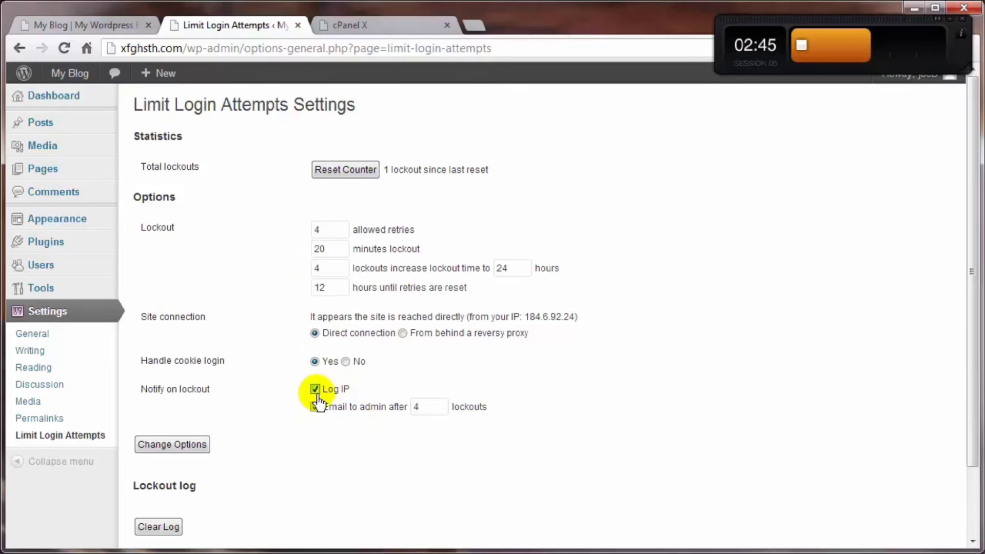
scroll(216, 472, "down", 3)
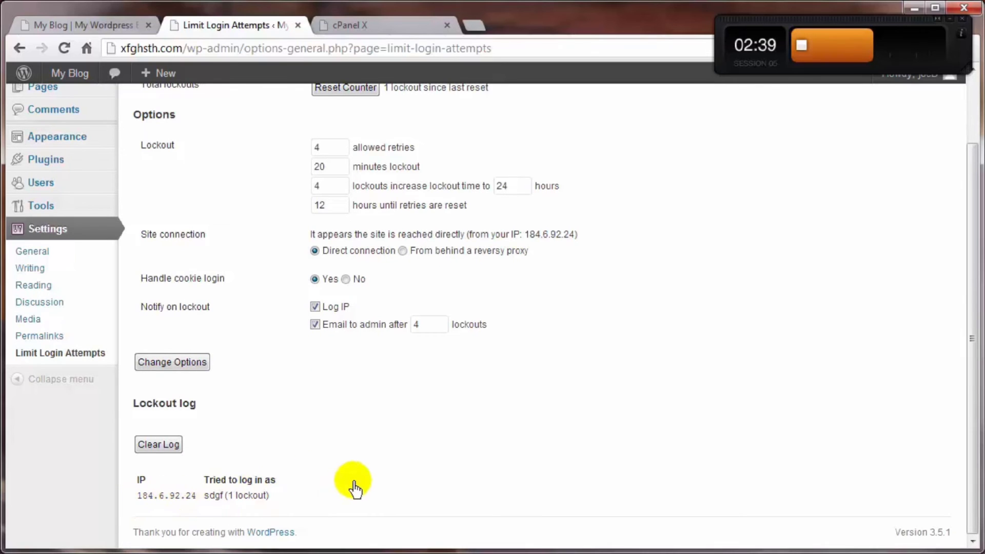
scroll(353, 484, "up", 3)
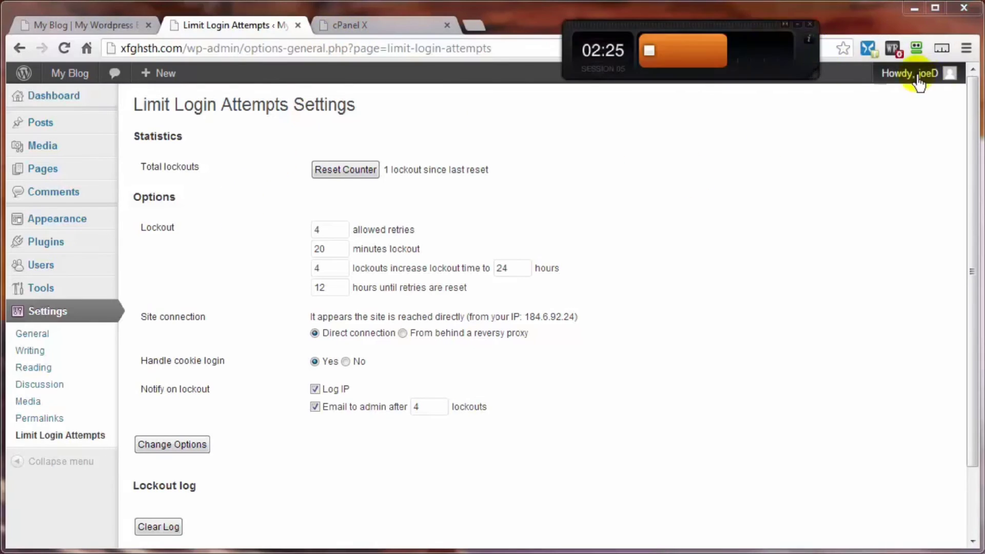
- Log out, then attempt login as 'xfgh' with a wrong password, getting 3 attempts remaining
mouse_move(900, 84)
left_click(856, 150)
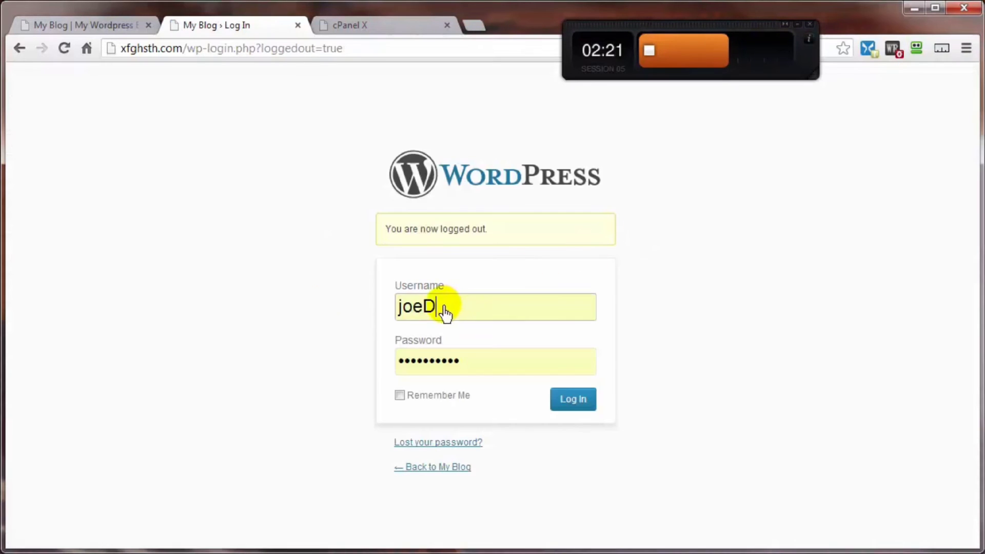
left_click_drag(444, 312, 315, 316)
type("xfgh")
left_click(439, 358)
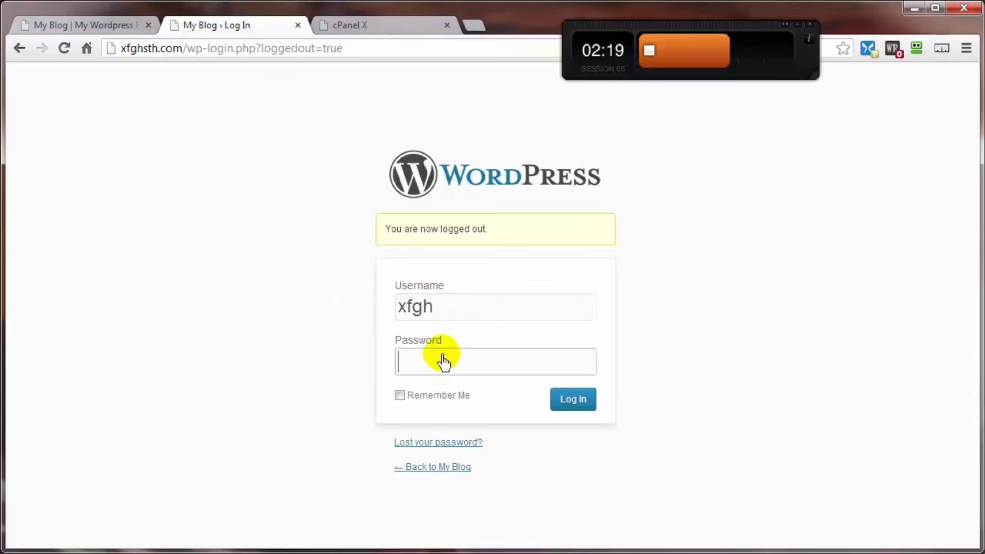
type("*****")
left_click(573, 400)
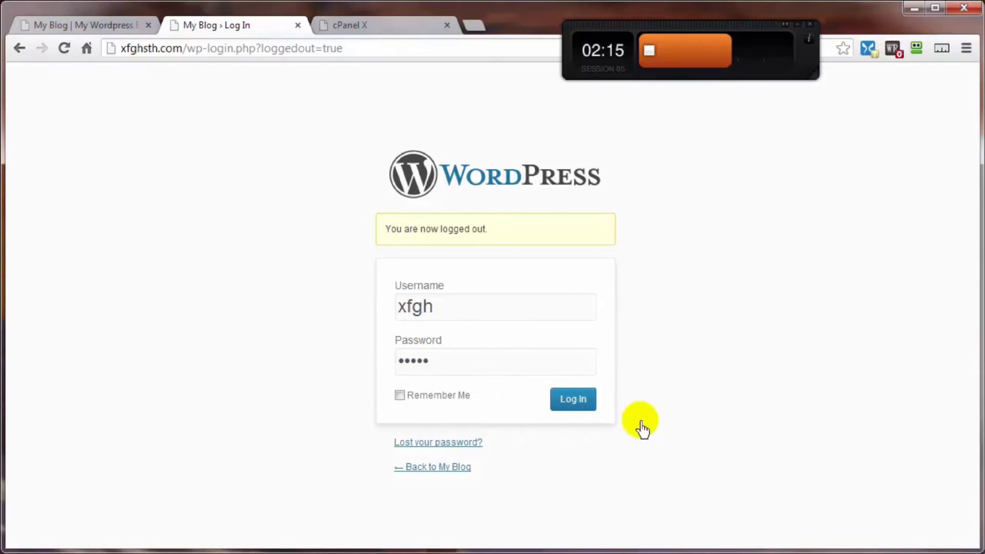
left_click(575, 398)
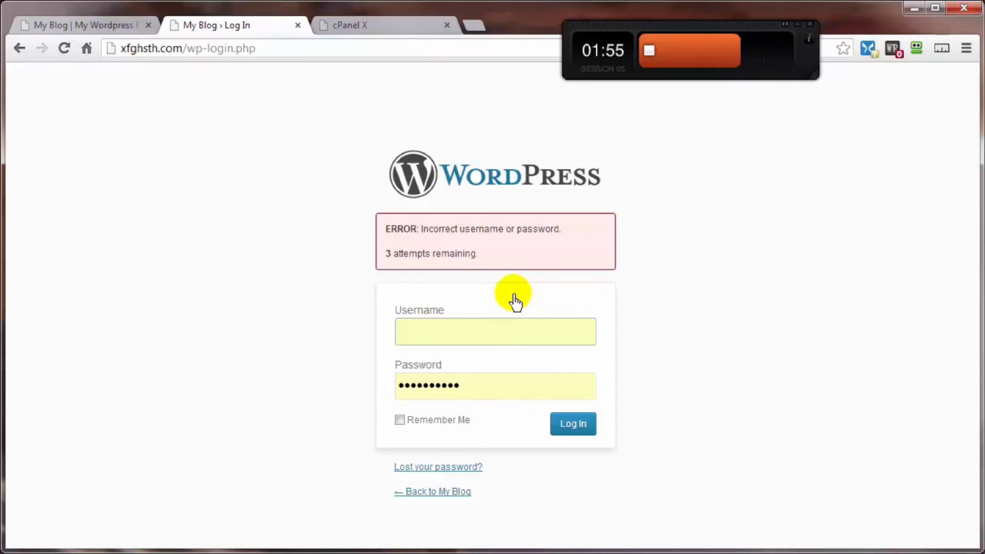
- In cPanel File Manager, browse to the wp-content/plugins folder
left_click(374, 29)
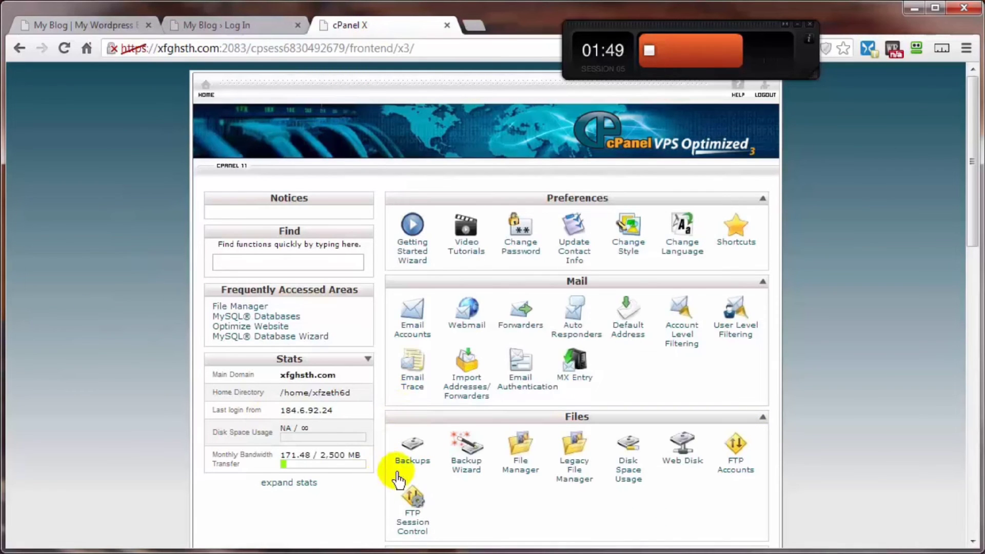
left_click(522, 472)
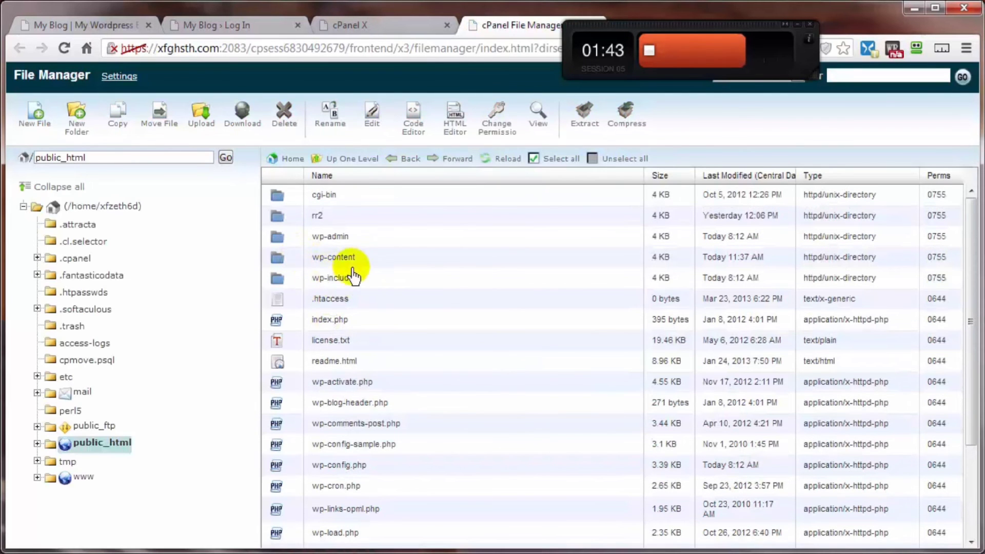
double_click(295, 259)
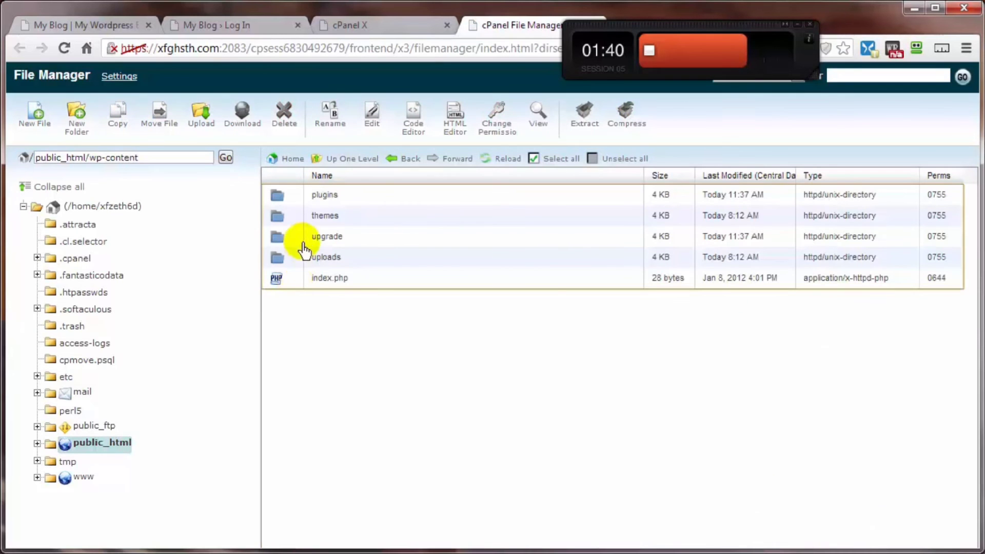
double_click(293, 198)
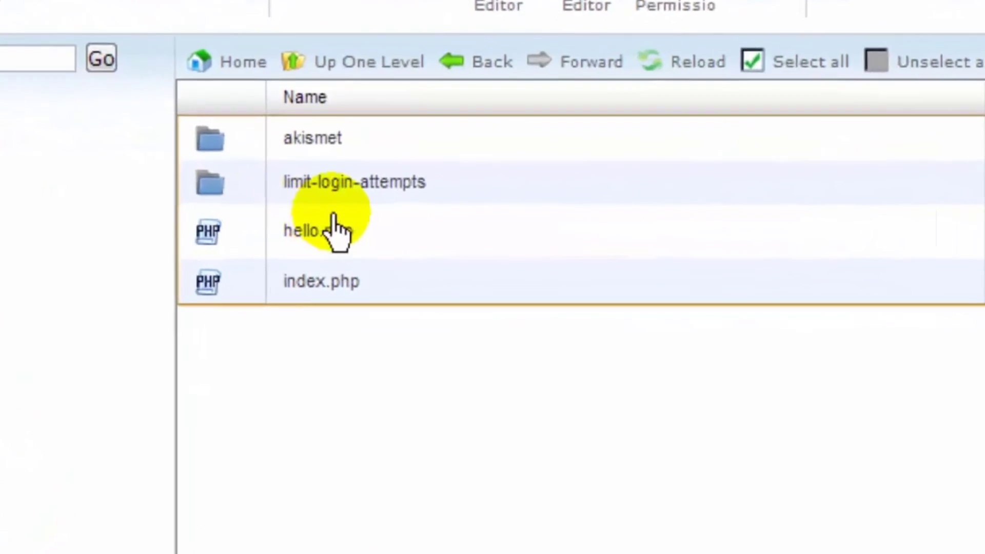
- Rename limit-login-attempts to limit-login-attempts1 and return to the WordPress login page
right_click(393, 174)
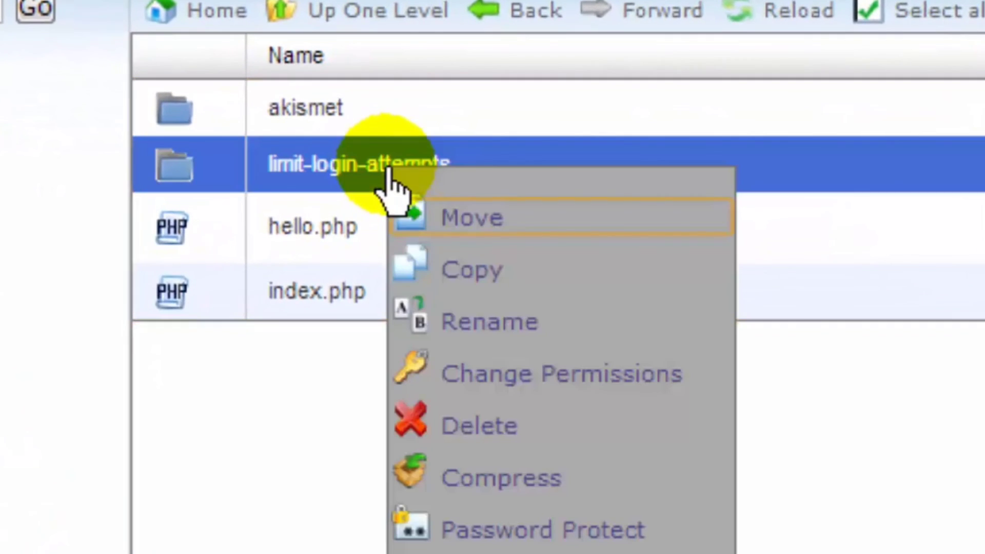
left_click(473, 339)
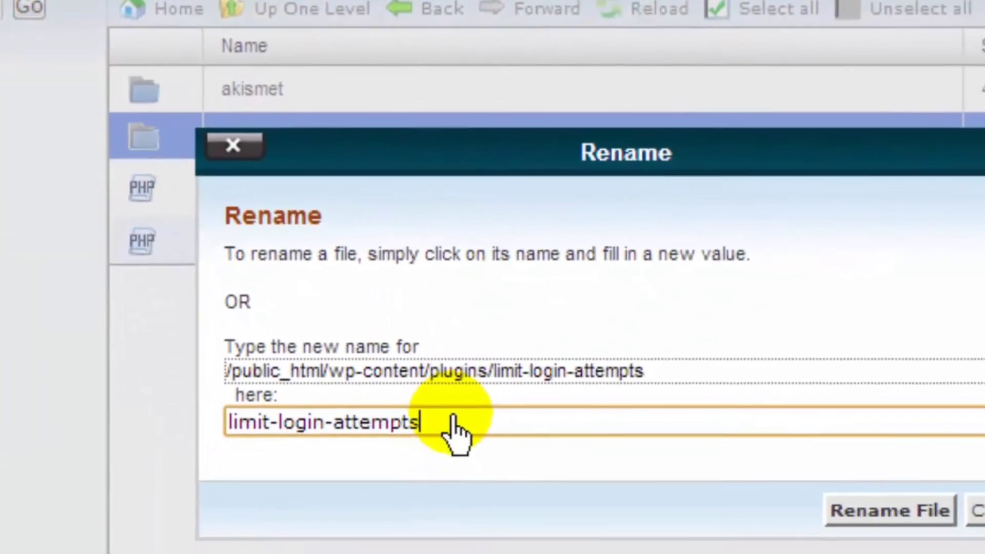
type("1")
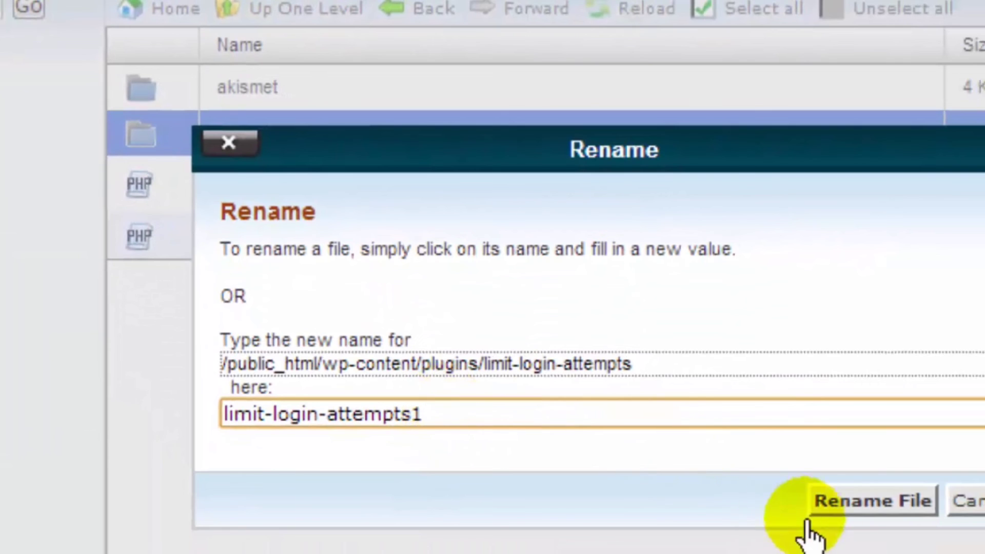
left_click(870, 519)
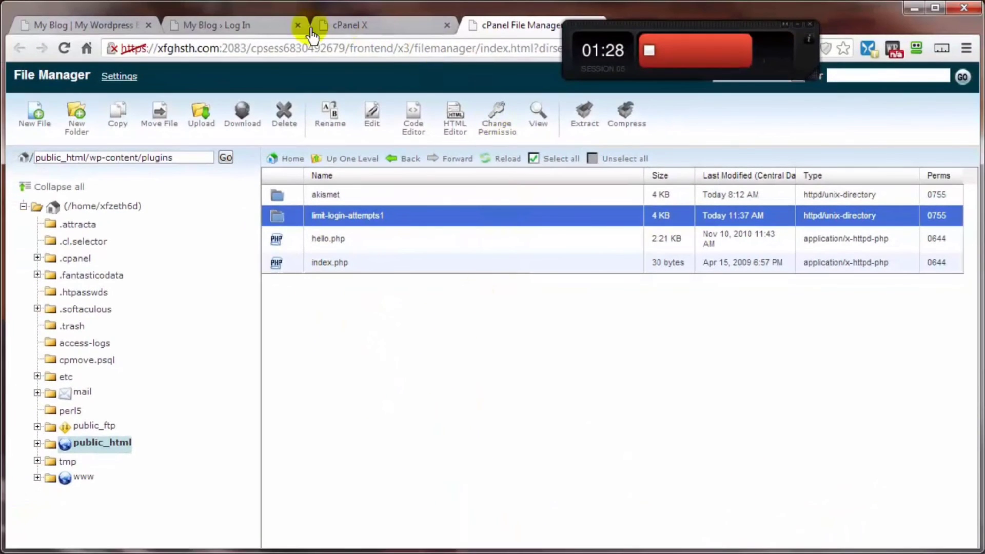
left_click(198, 25)
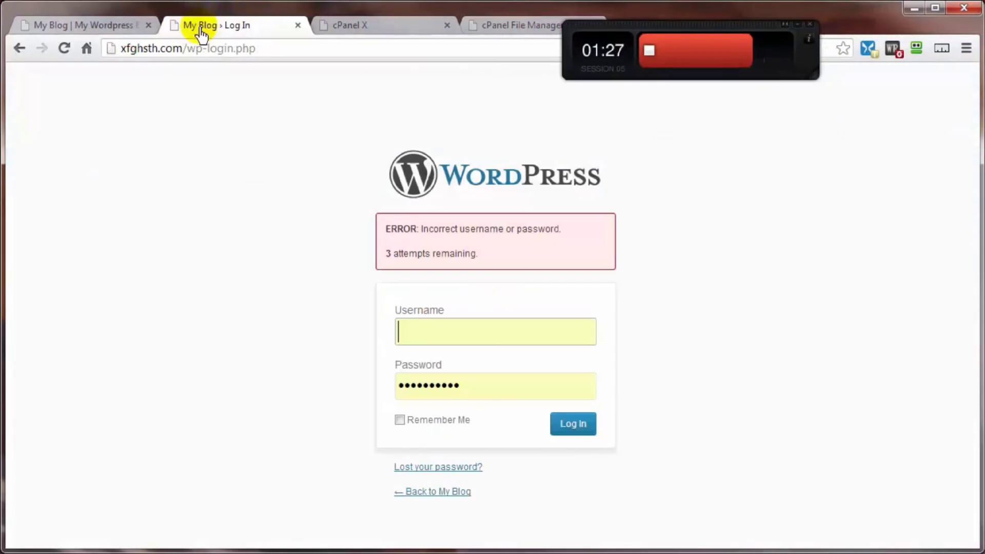
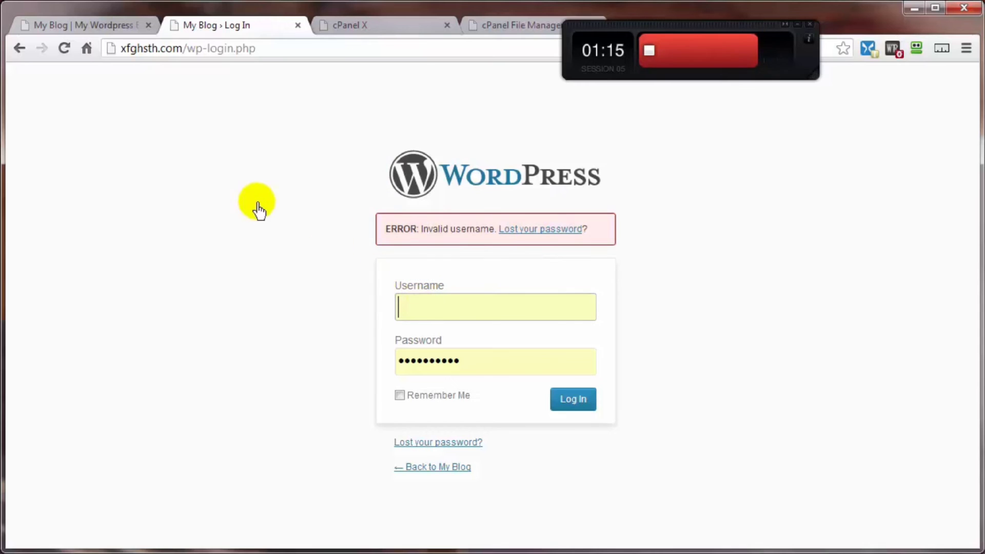
- Log back into WordPress as admin and land on the My Blog front page
left_click(497, 31)
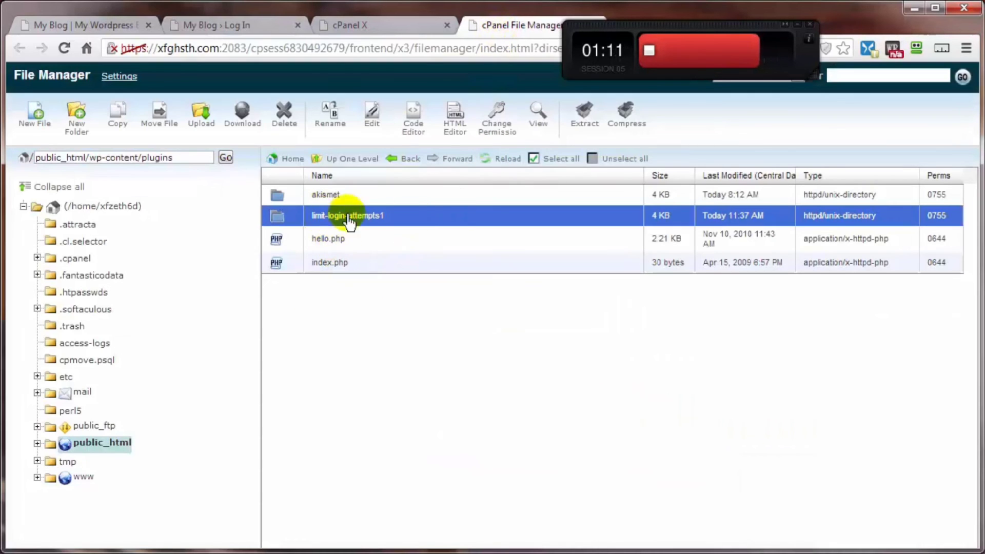
left_click(237, 24)
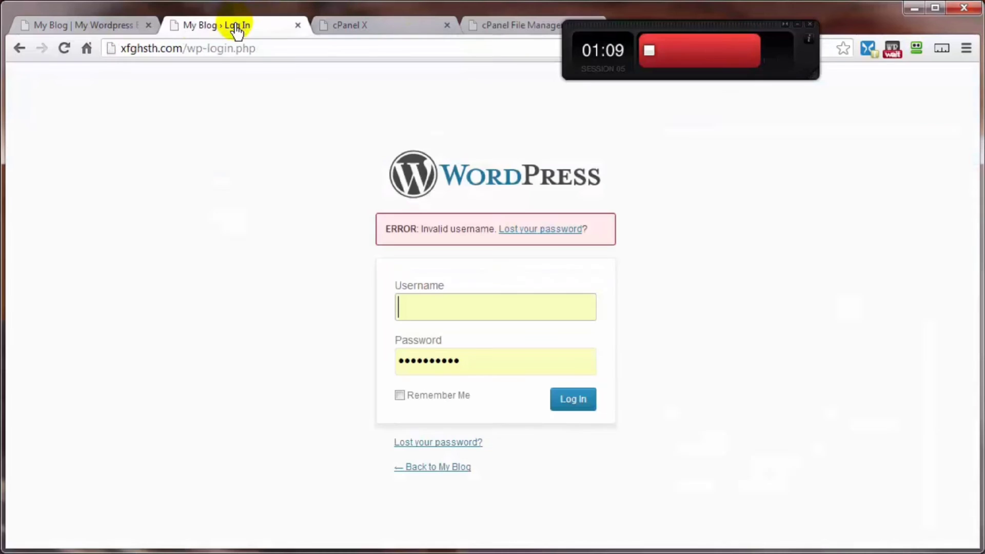
left_click(465, 310)
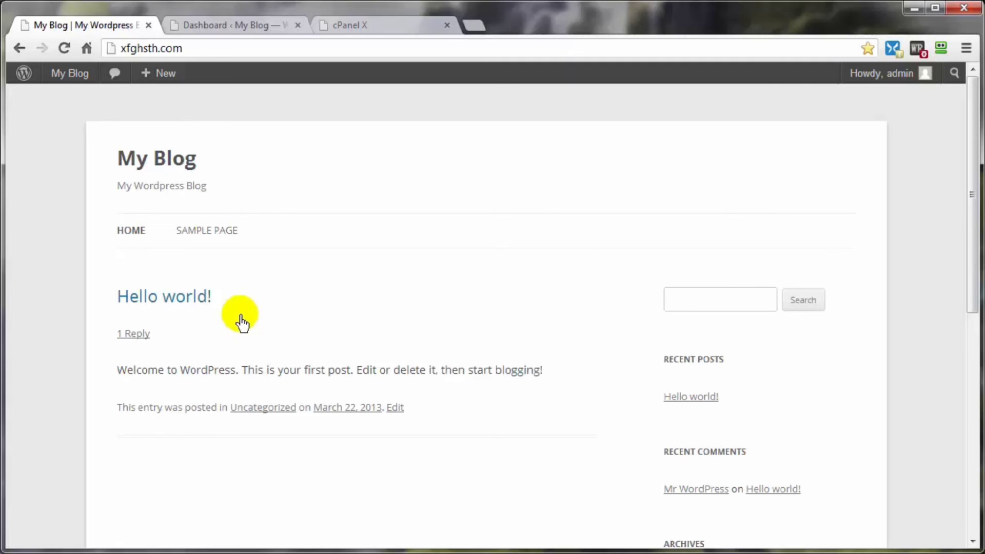
- View the blog's Sample Page, then go back to its home page
left_click(200, 233)
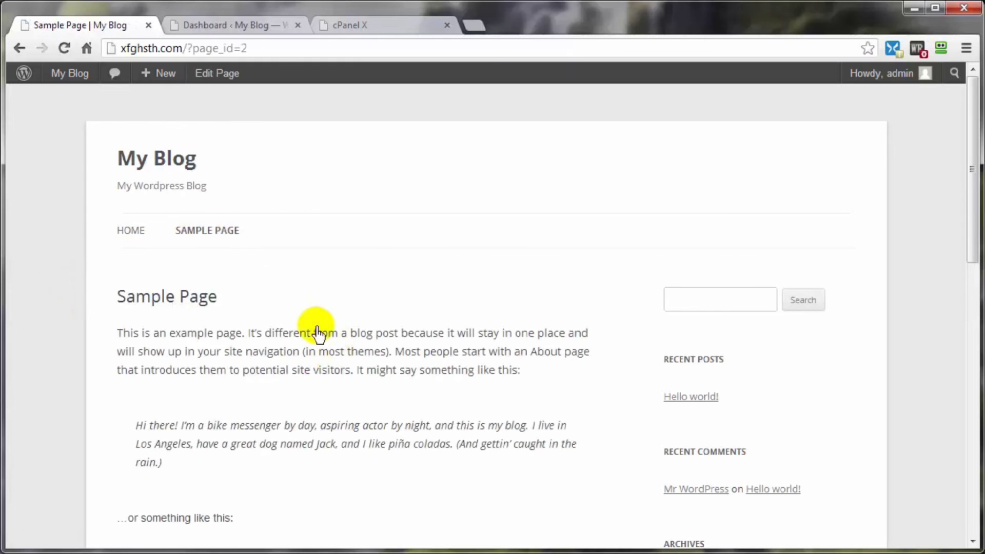
left_click(126, 233)
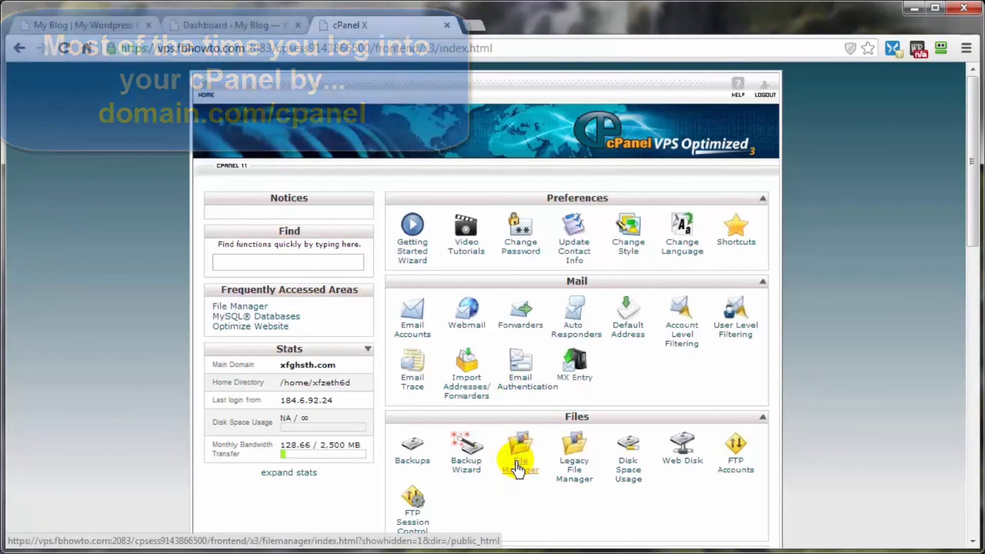
- Launch phpMyAdmin from cPanel's Databases section to list _wp296 and _wp920
scroll(890, 375, "down", 7)
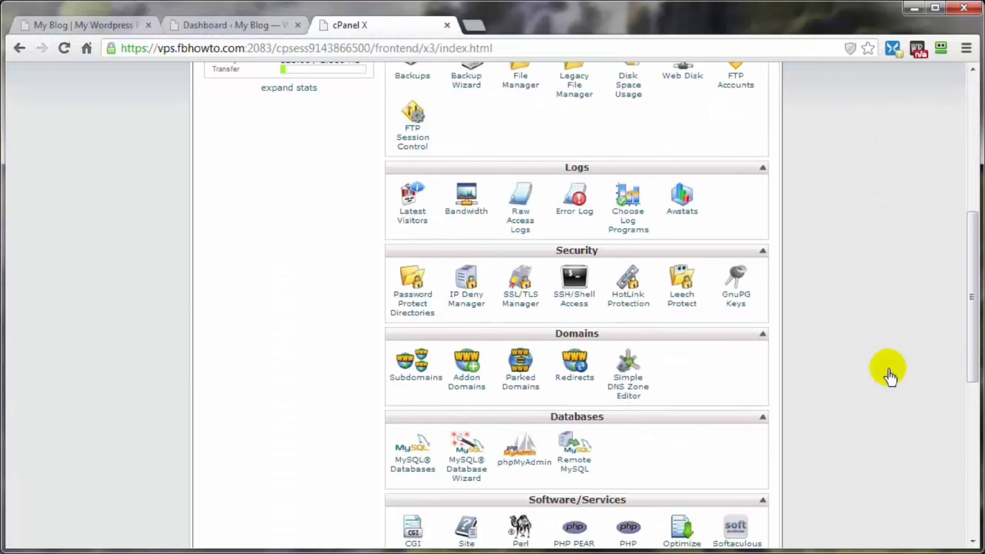
scroll(889, 374, "down", 2)
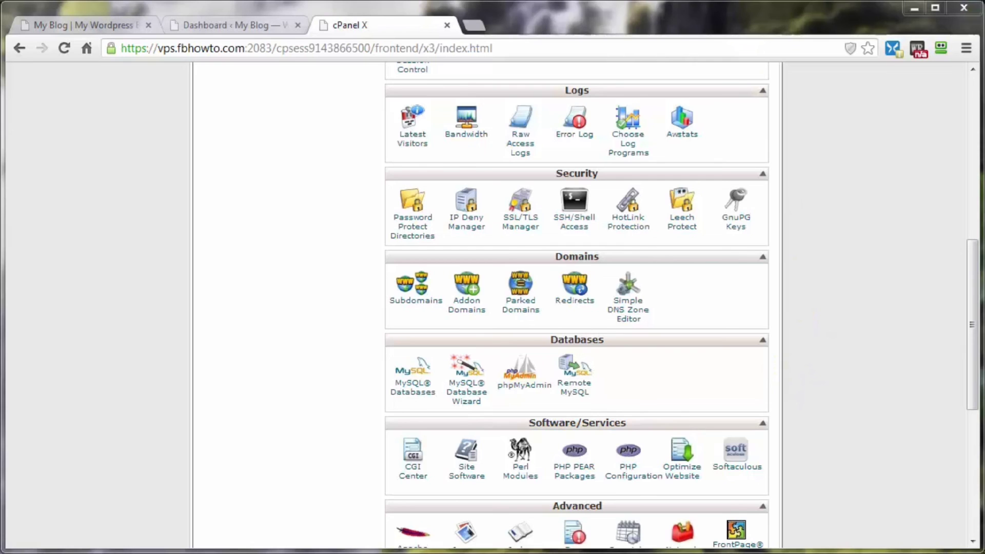
left_click_drag(751, 0, 869, 47)
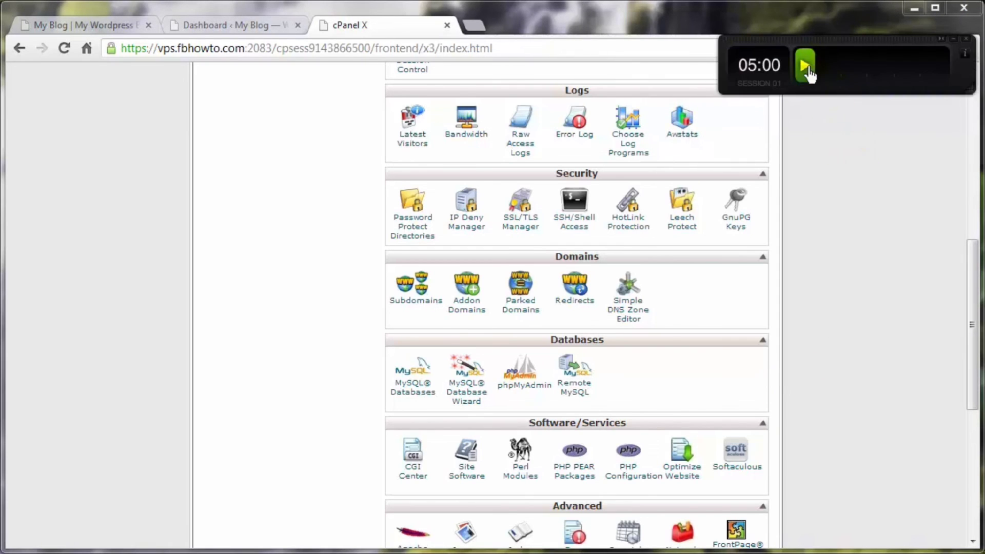
left_click(805, 67)
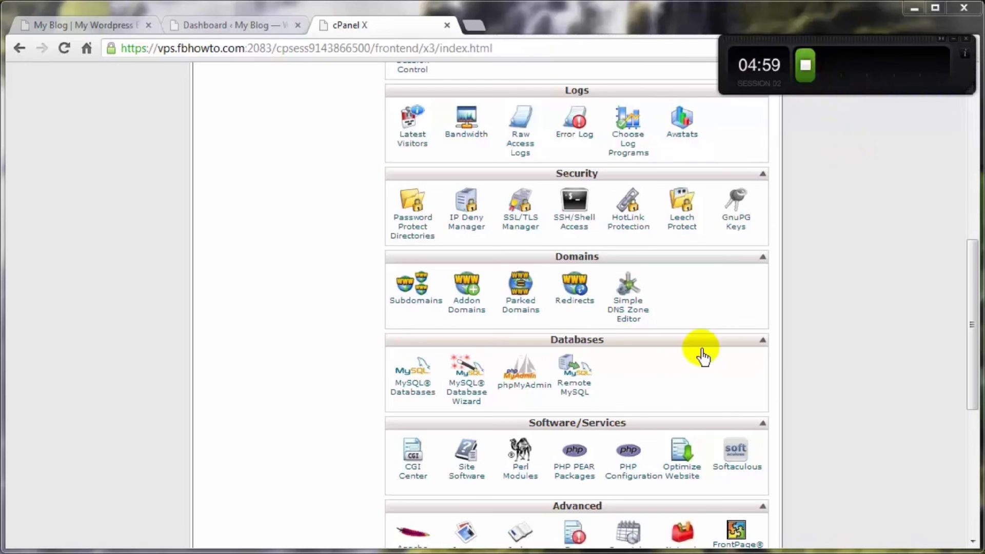
left_click(528, 393)
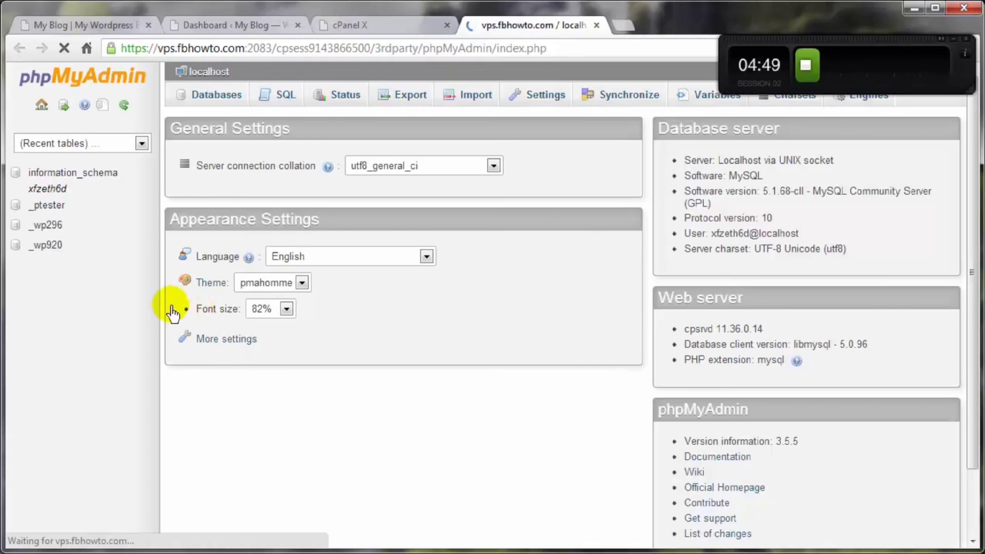
- Quick-export the _wp296 database as SQL into the Desktop's DeleteAfterUpload folder
left_click(71, 233)
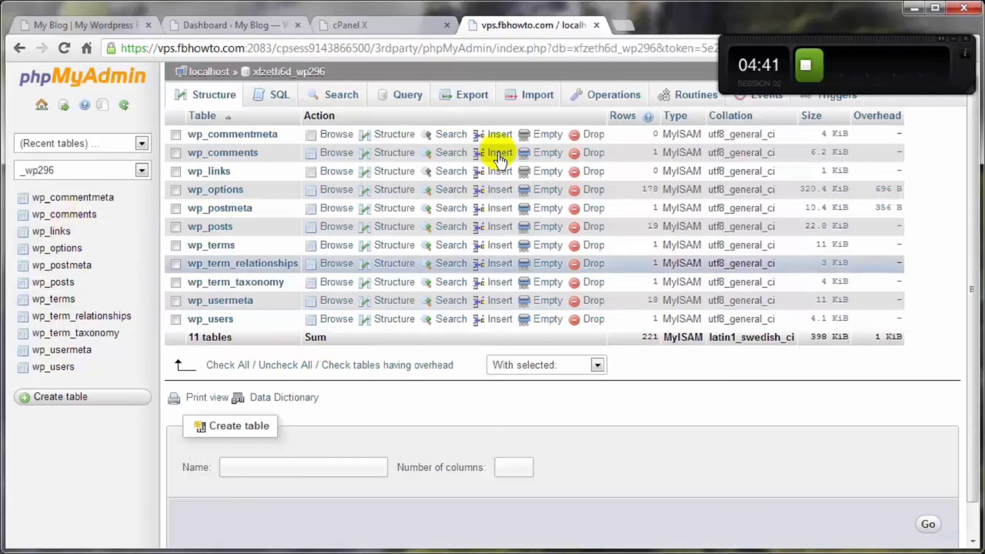
left_click(461, 99)
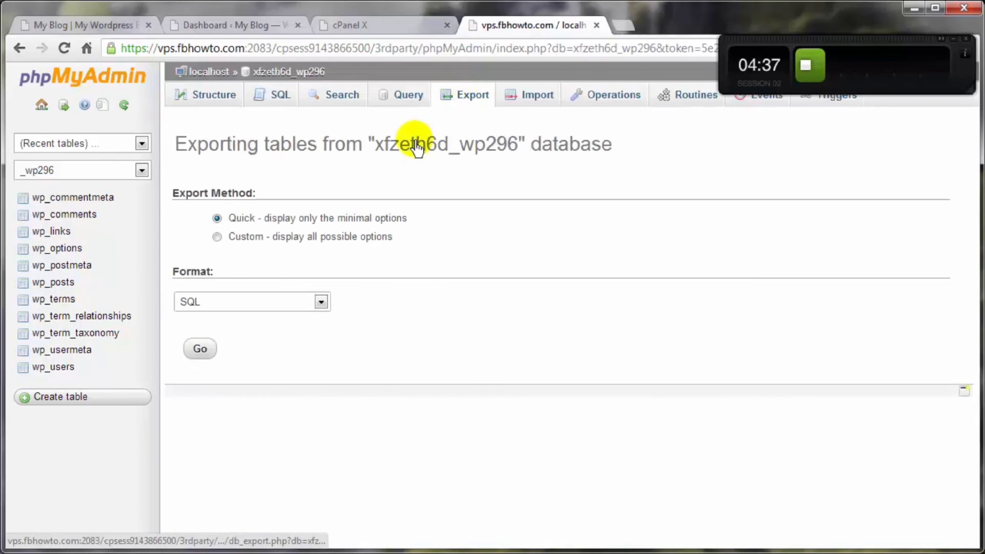
left_click(199, 351)
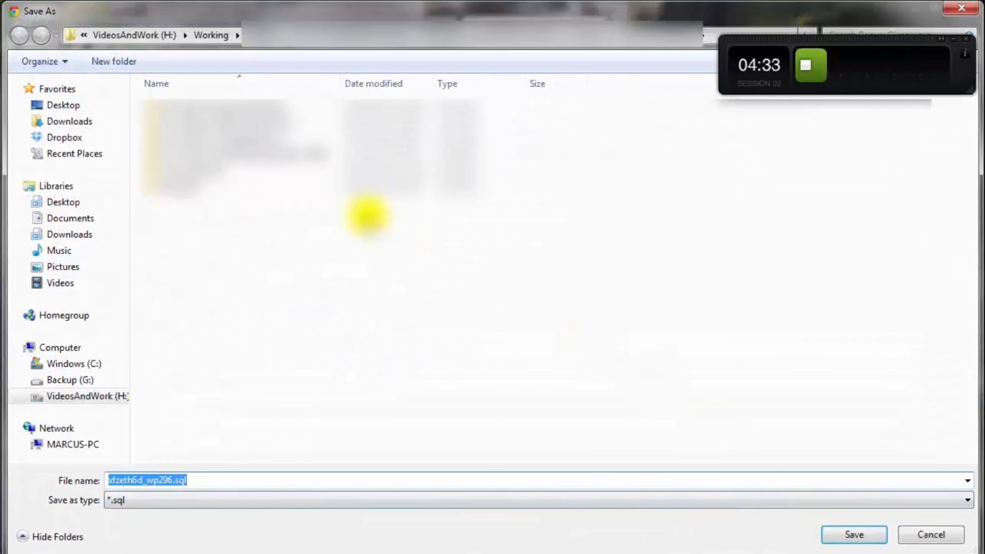
left_click(58, 105)
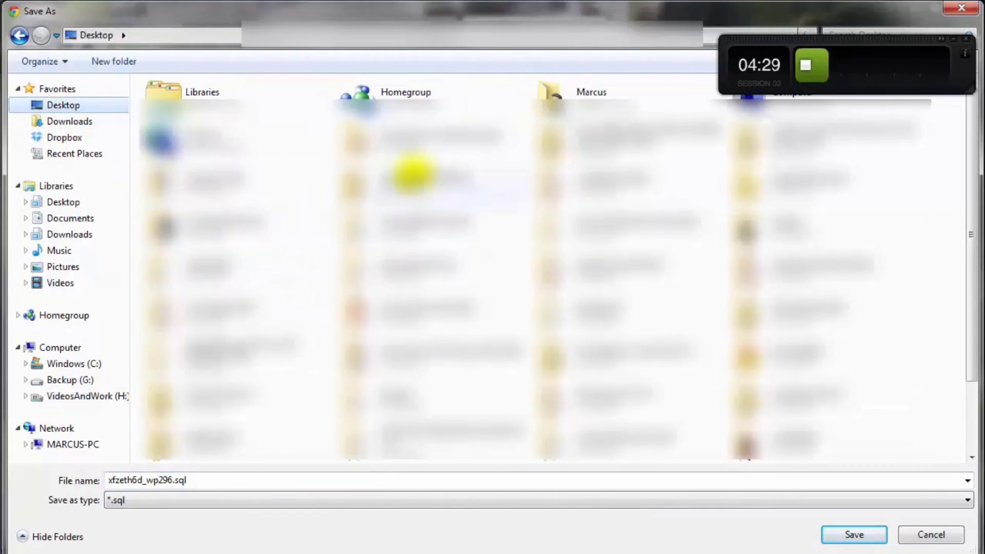
double_click(787, 183)
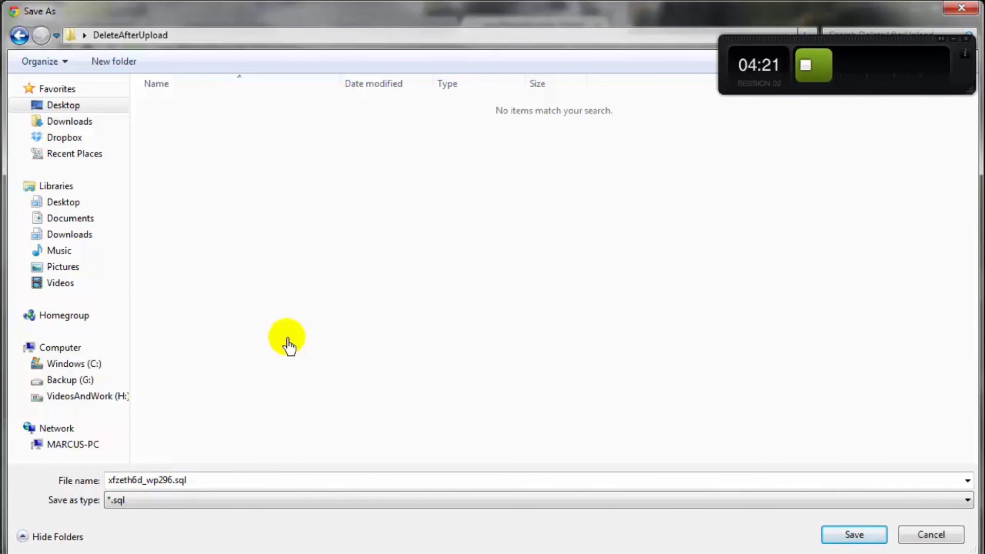
left_click(855, 535)
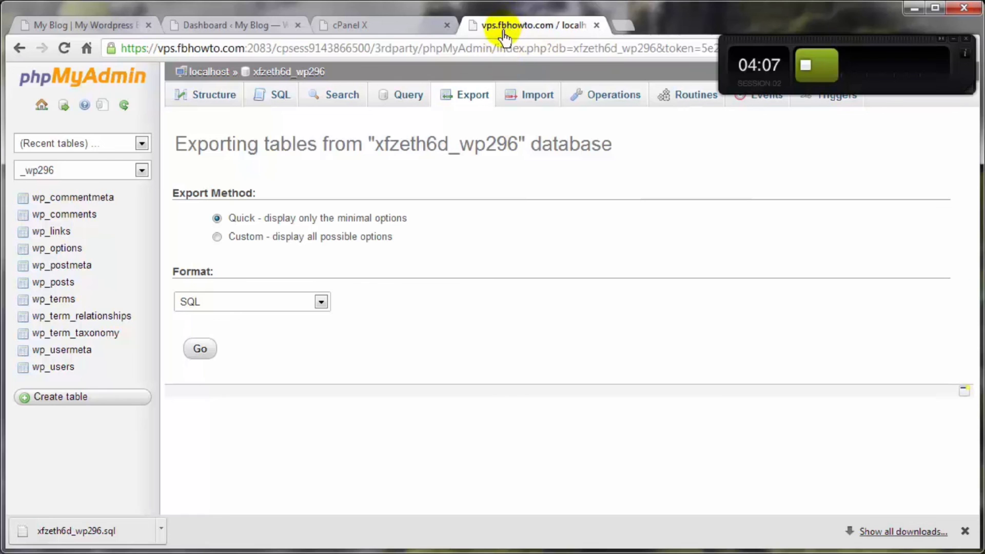
- Return to the cPanel home and open File Manager for the site files
left_click(262, 70)
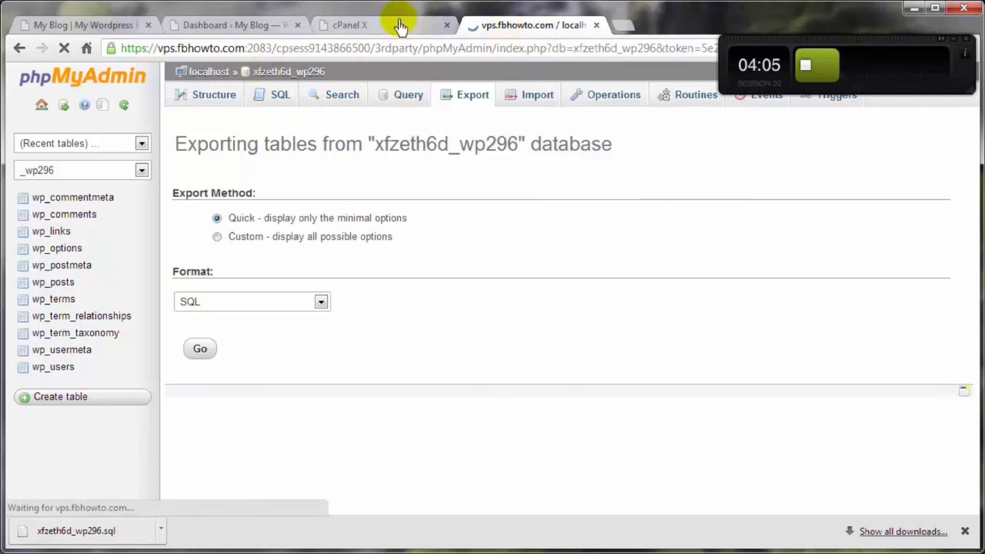
left_click(374, 24)
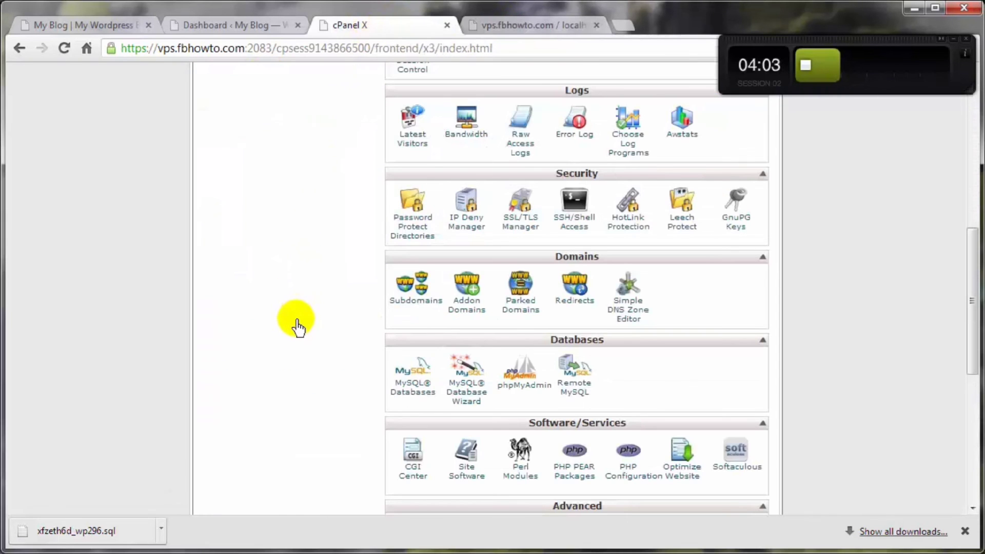
scroll(298, 308, "up", 8)
left_click(516, 468)
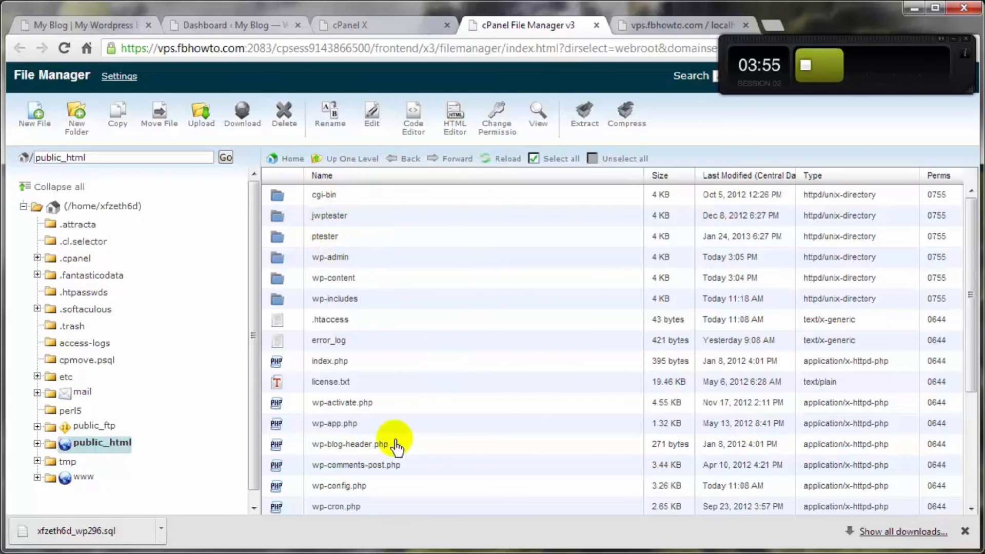
- Select everything in public_html from wp-admin through xmlrpc.php for compression
left_click(296, 264)
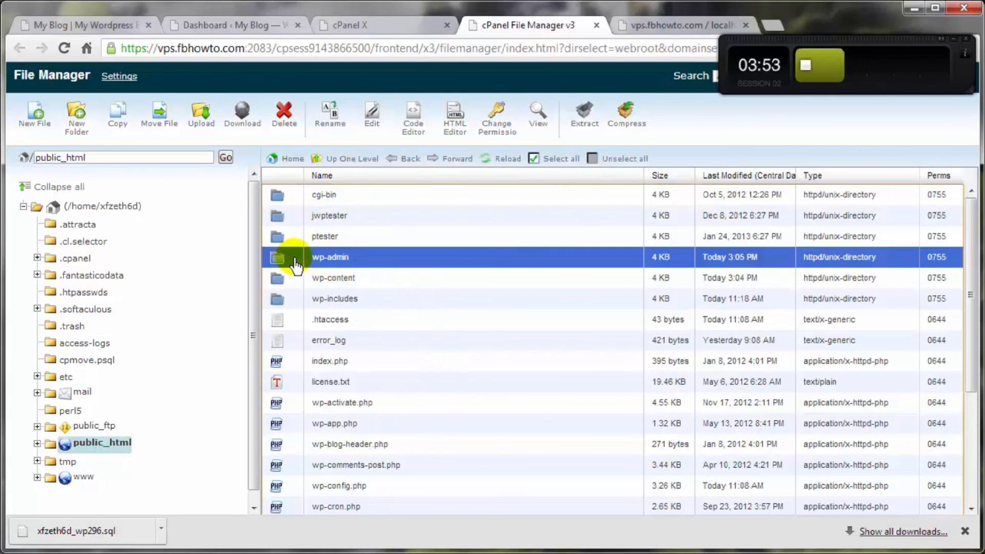
scroll(294, 278, "down", 3)
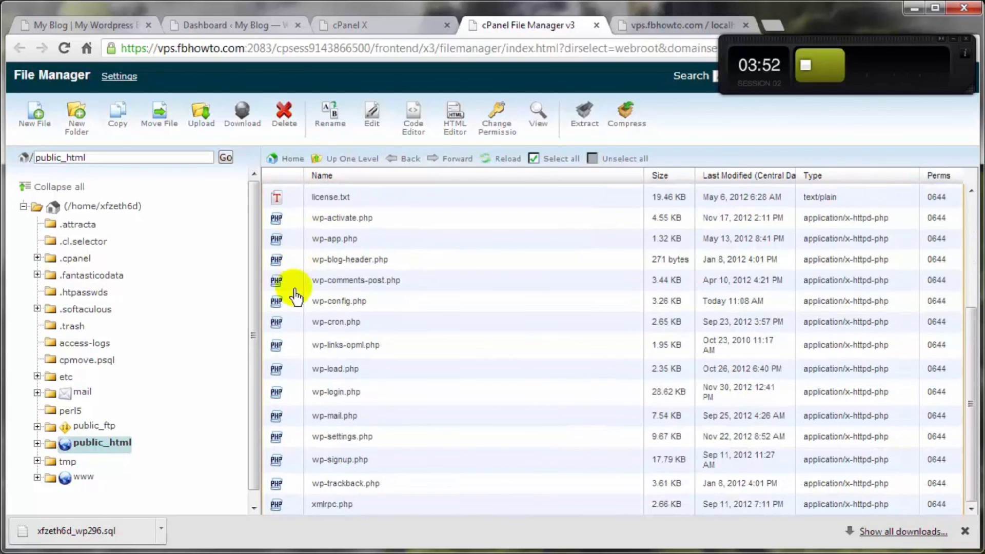
left_click(294, 507, "shift")
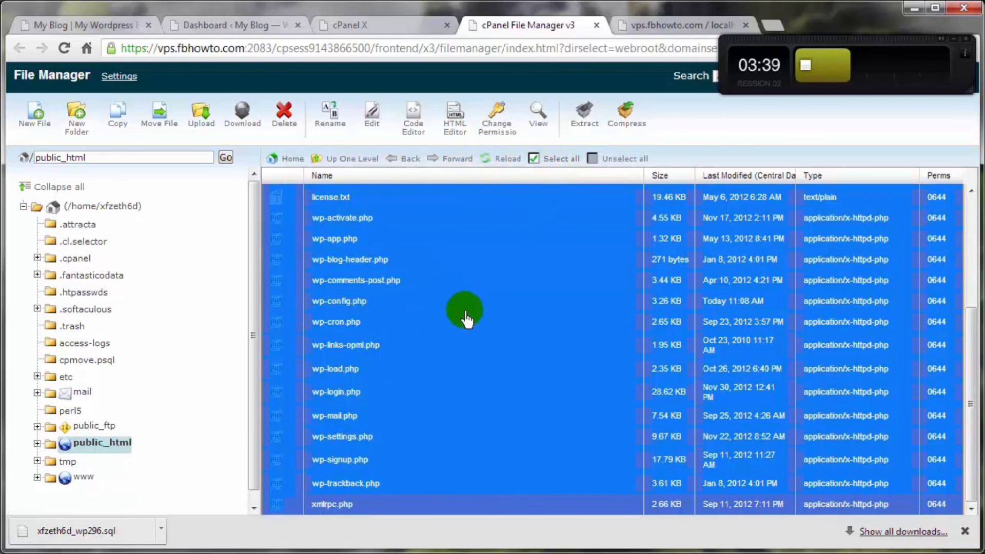
left_click(623, 124)
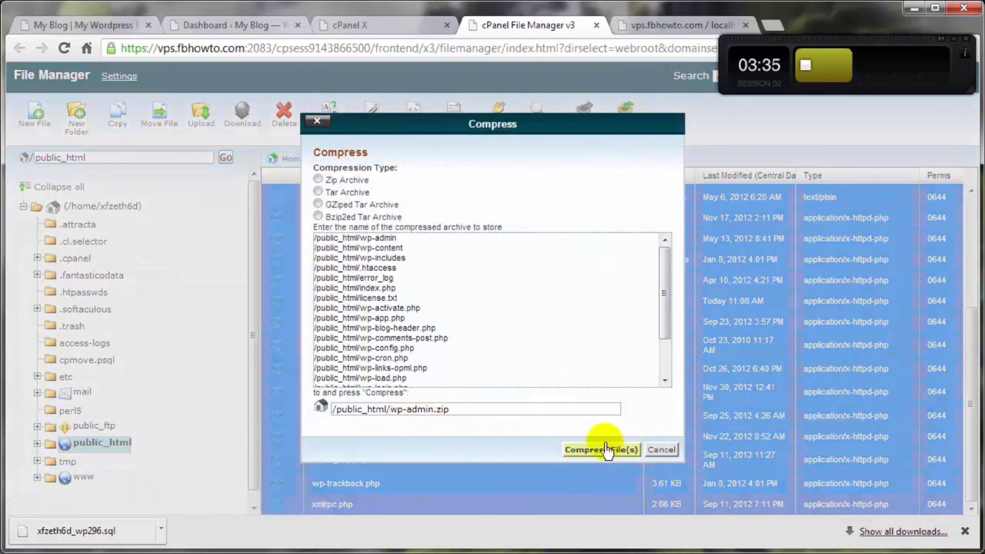
- Compress the selection into /public_html/03-23-2013.zip and dismiss the results
left_click(394, 411)
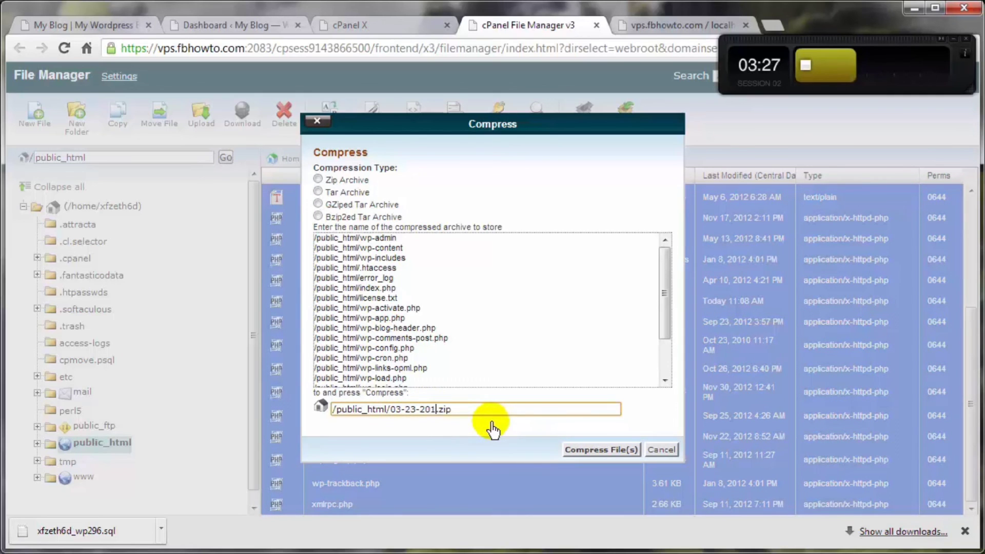
left_click(592, 450)
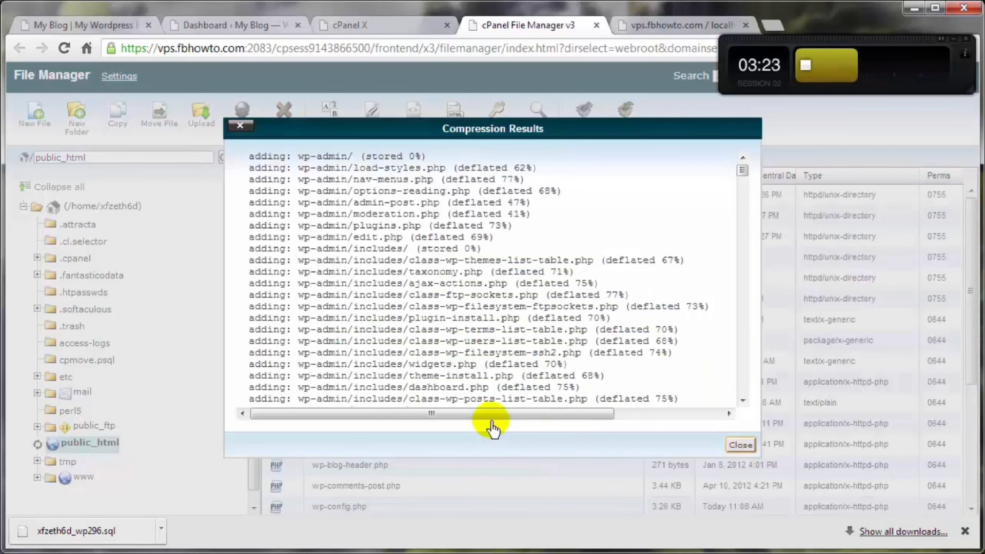
left_click(740, 445)
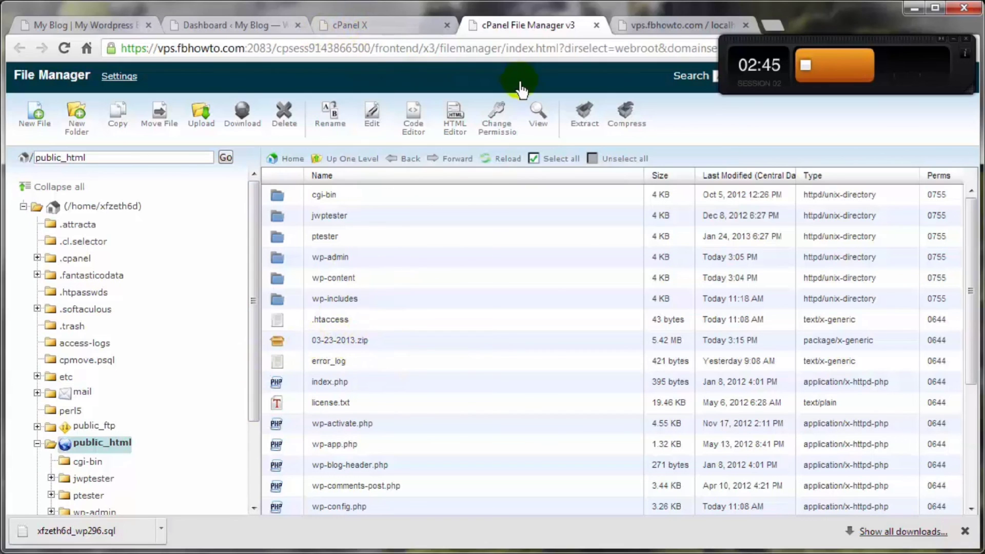
- Check the blog, dashboard and cPanel home, then select wp-config.php in public_html
left_click(102, 25)
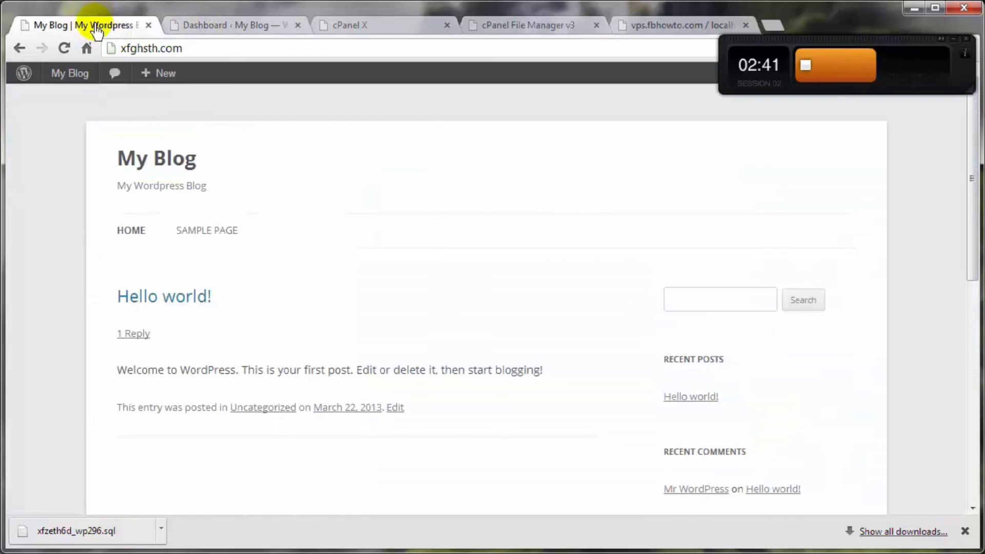
left_click(222, 32)
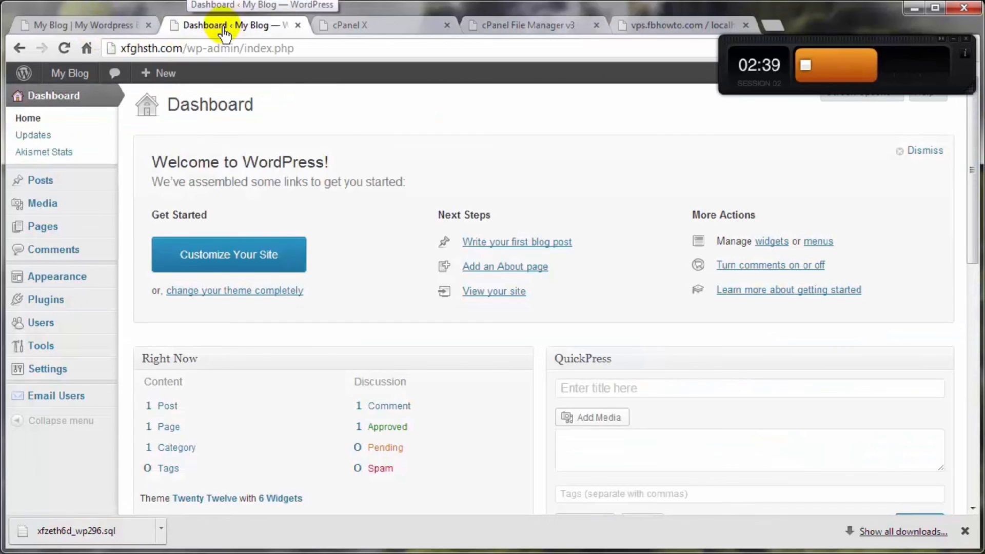
left_click(377, 26)
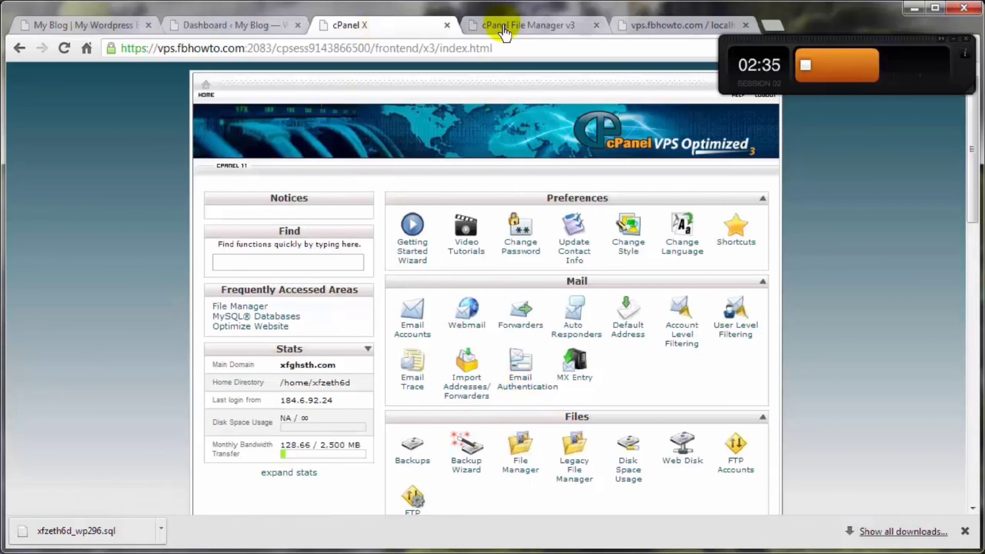
left_click(487, 24)
scroll(397, 365, "down", 3)
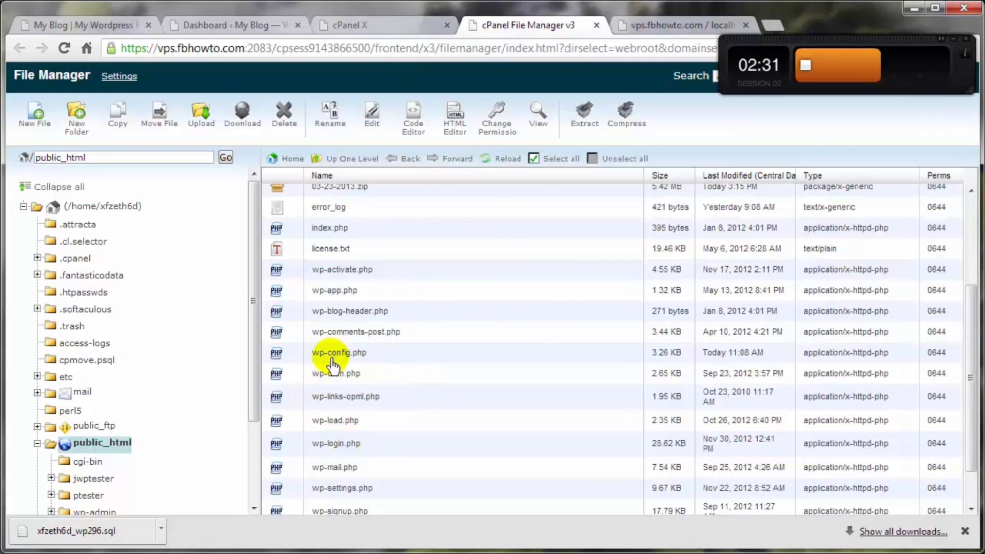
left_click(295, 355)
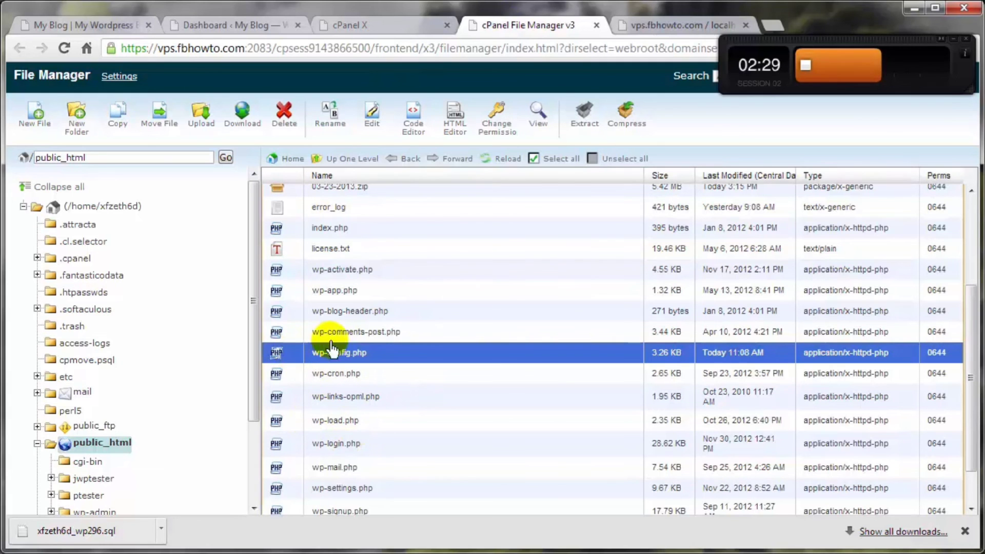
- Edit wp-config.php in the Code Editor, deleting most of the DB_USER line, and save
left_click(411, 135)
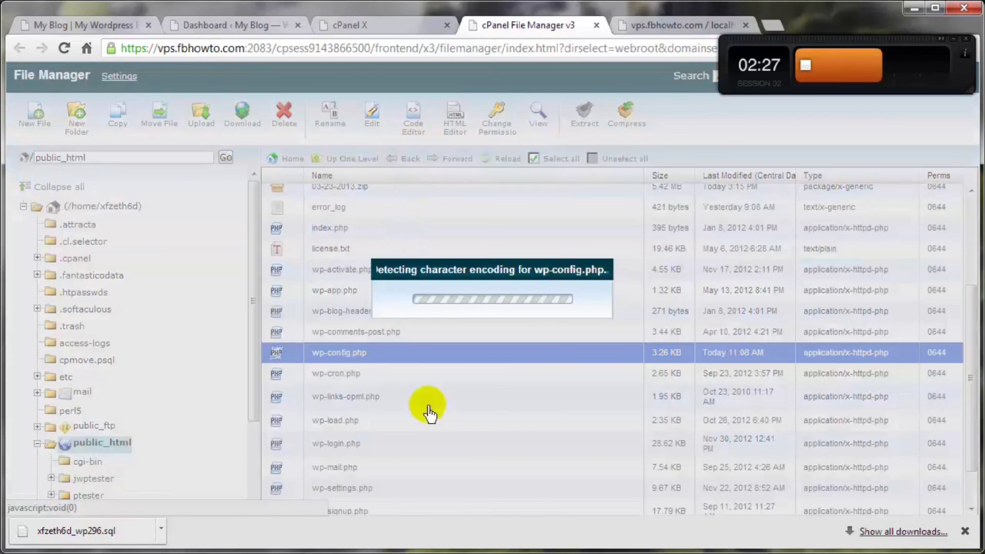
left_click(628, 420)
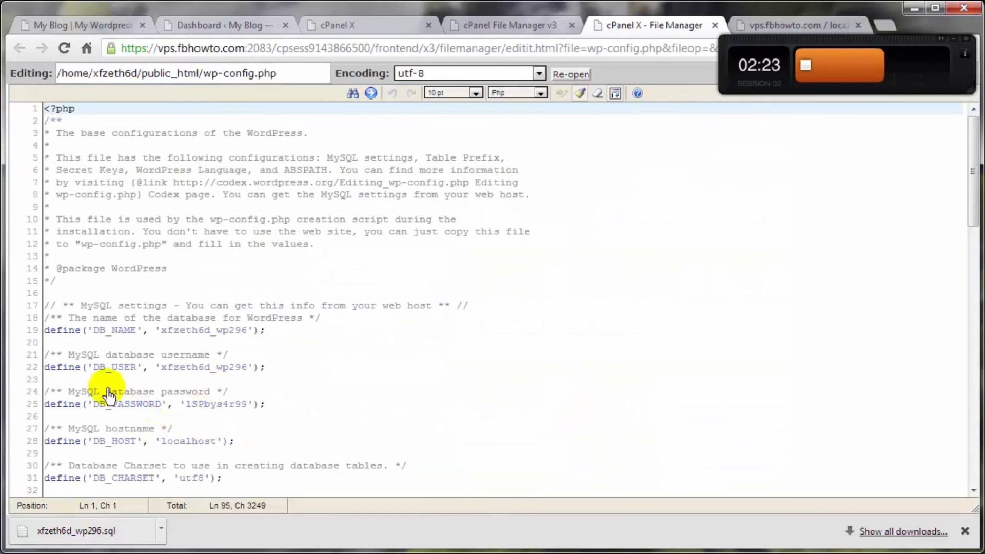
left_click_drag(56, 367, 405, 369)
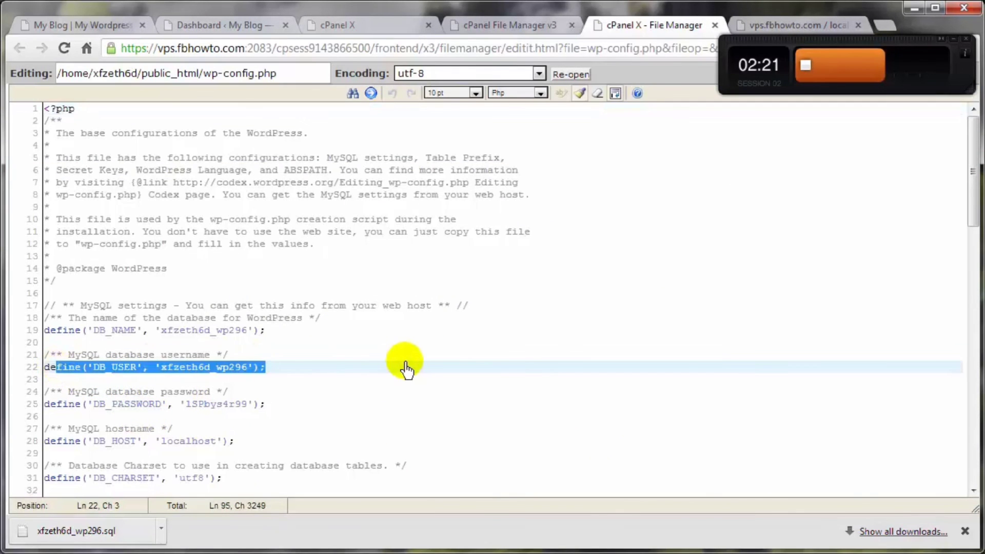
key("Delete")
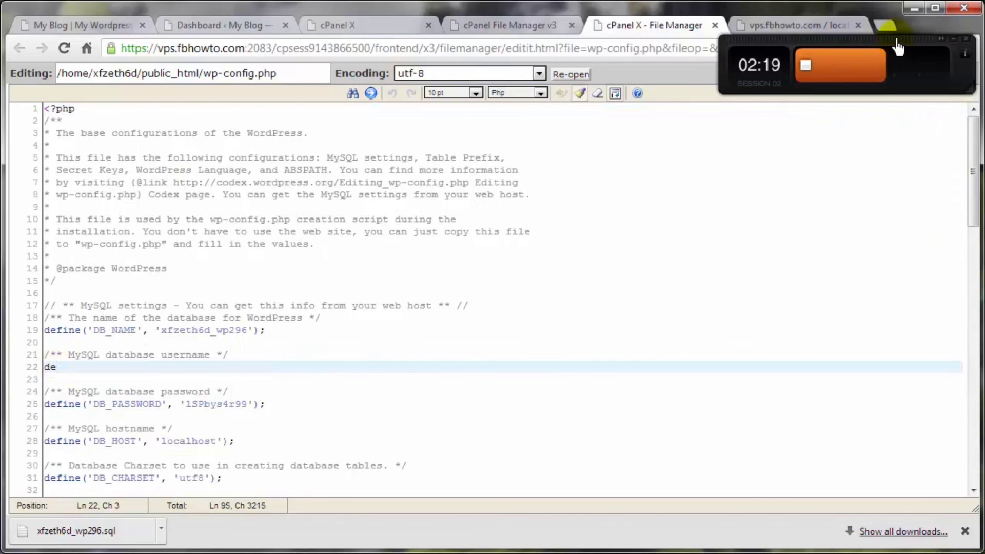
left_click(942, 78)
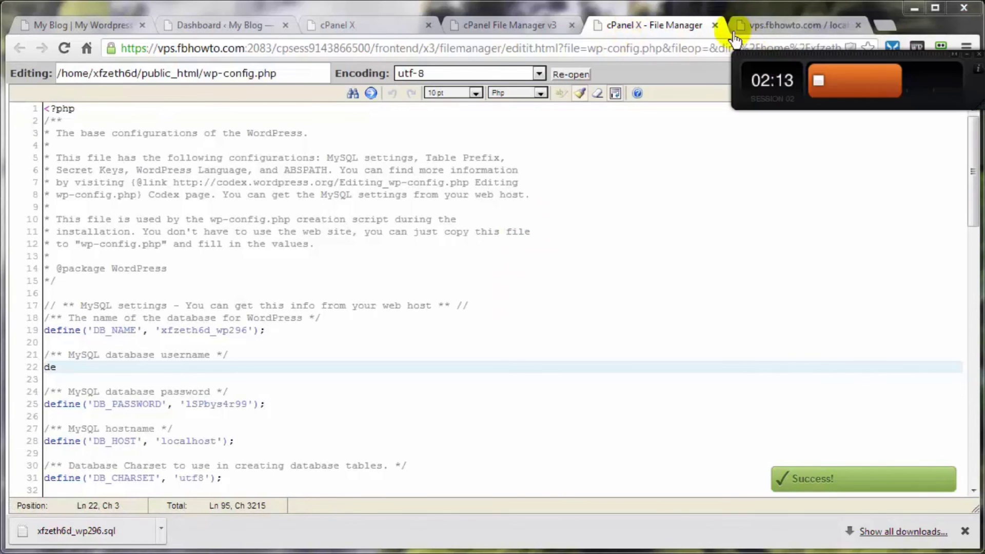
- Close the editor and reload the blog to trigger the config parse error
left_click(715, 25)
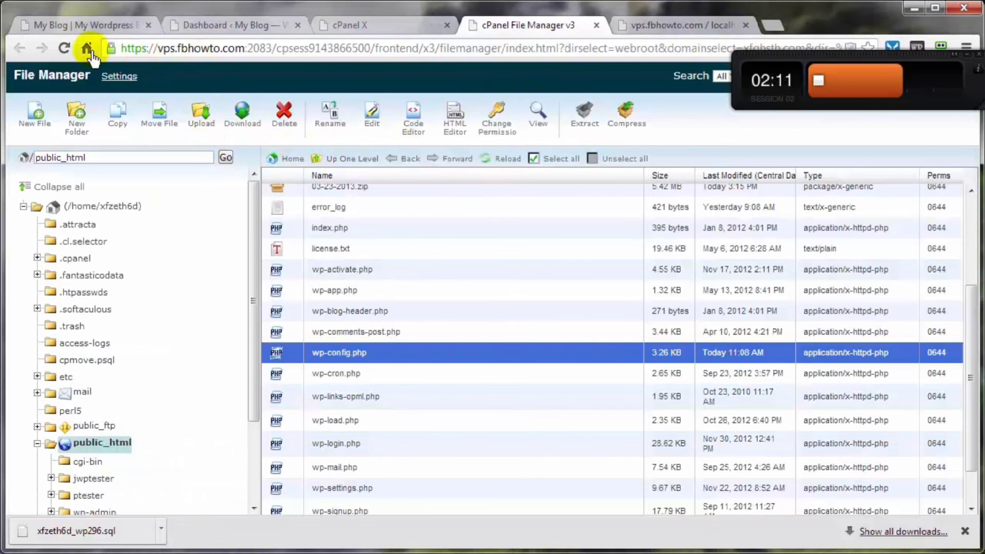
left_click(85, 33)
left_click(64, 48)
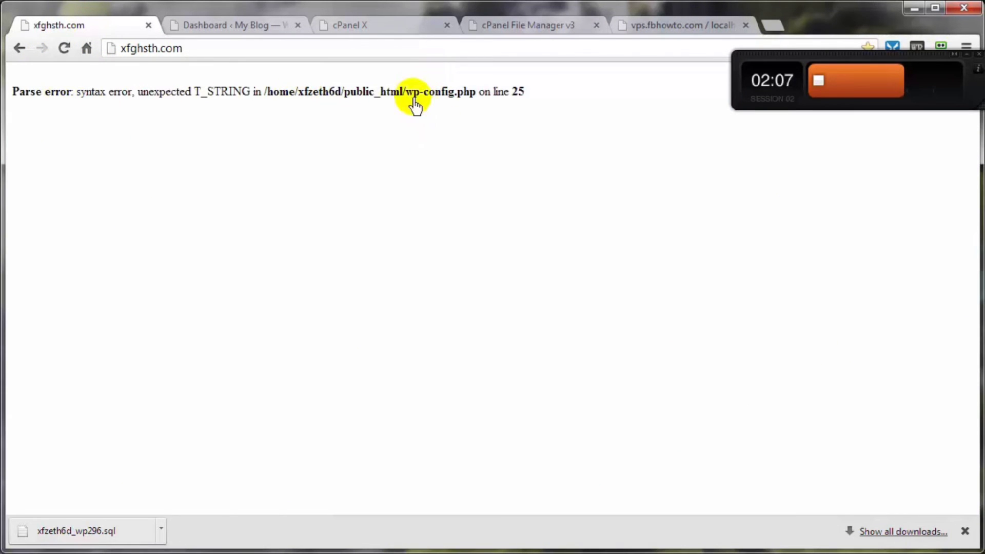
- Bring up phpMyAdmin's structure view of the _wp296 database with its 11 tables
left_click(662, 28)
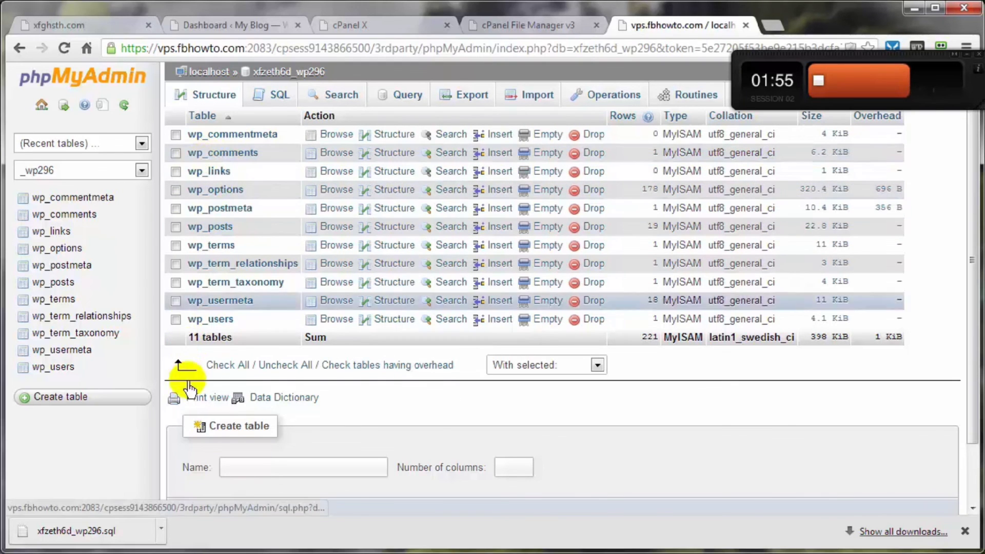
- Drop all 11 tables from the _wp296 database
left_click(222, 365)
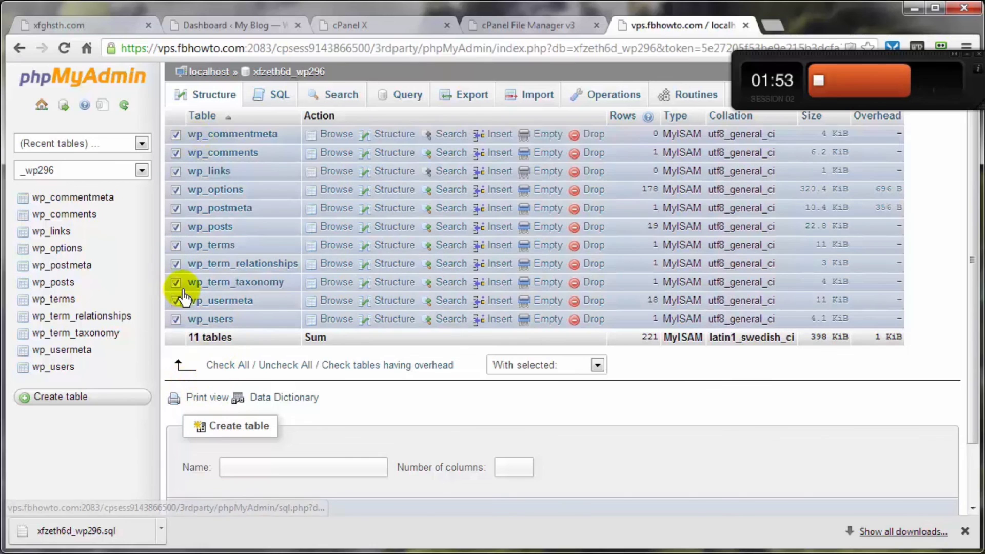
left_click(597, 365)
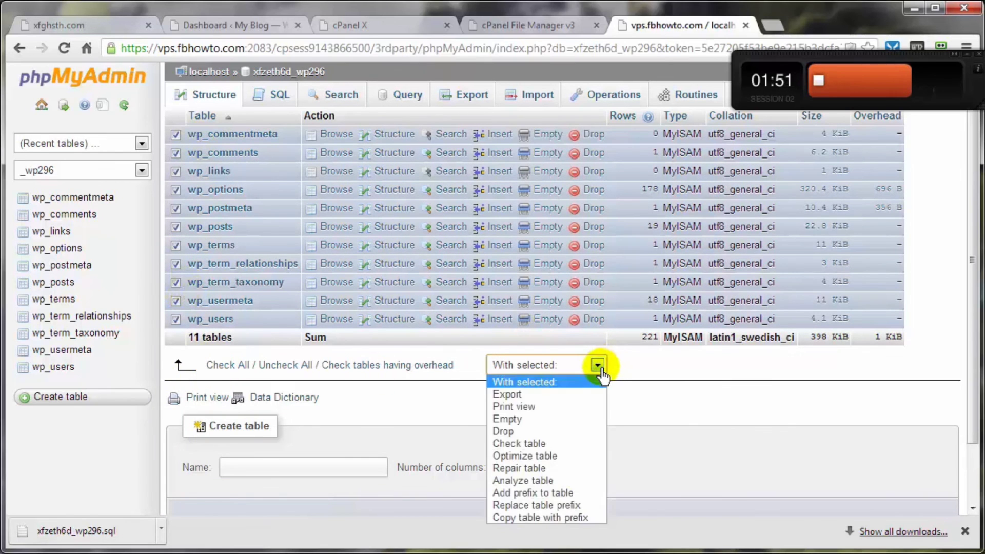
left_click(516, 432)
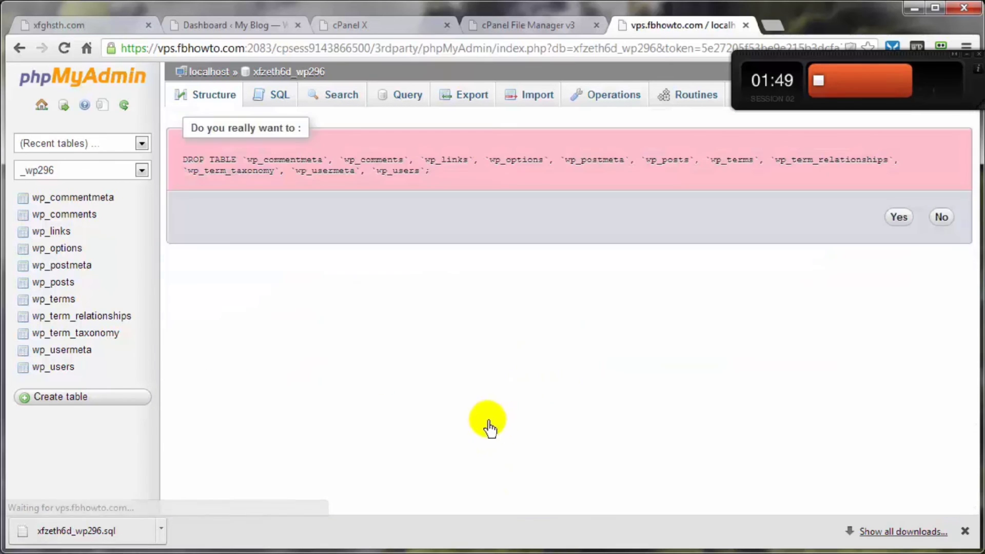
left_click(899, 217)
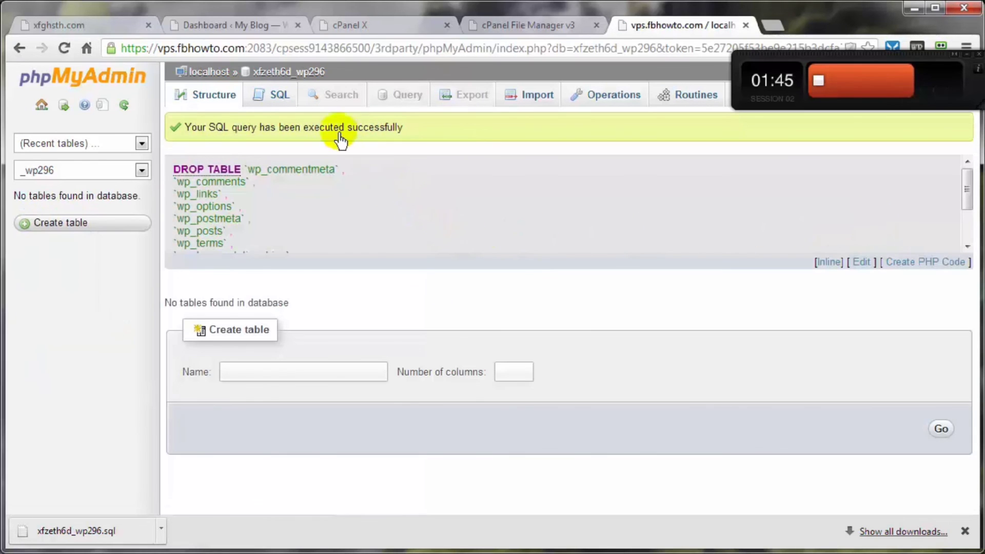
left_click(270, 75)
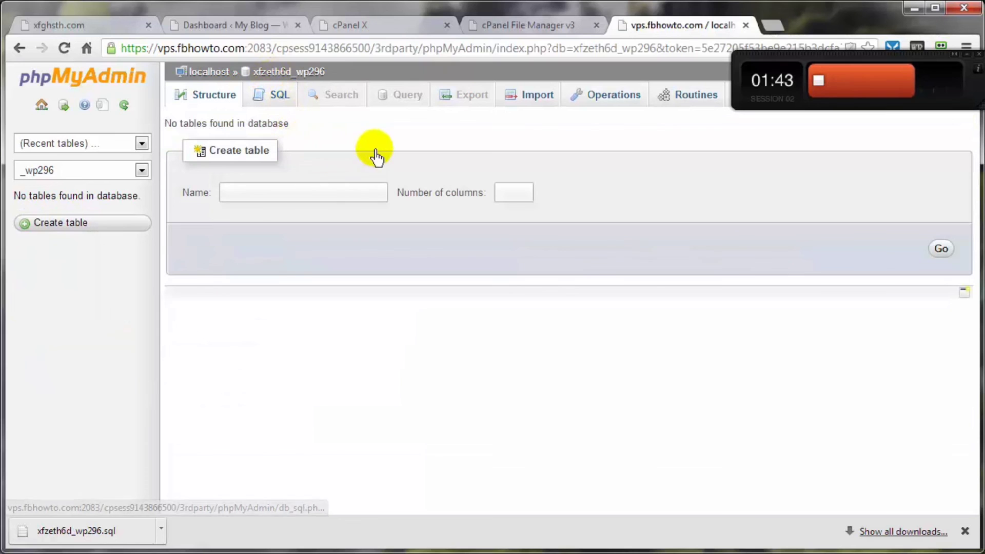
- Import the xfzeth6d_wp296.sql backup into _wp296, restoring its 11 tables
left_click(530, 100)
left_click(314, 255)
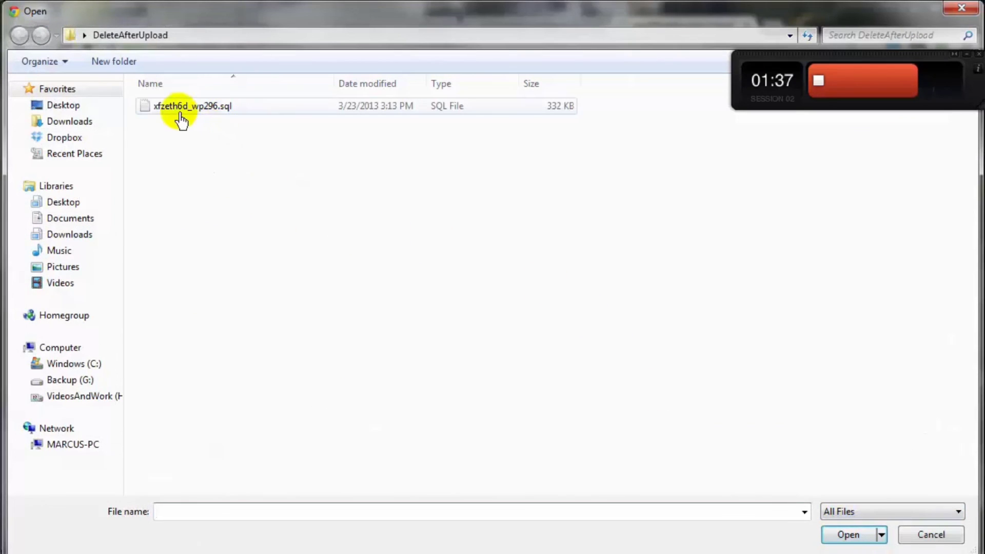
left_click(174, 111)
double_click(175, 111)
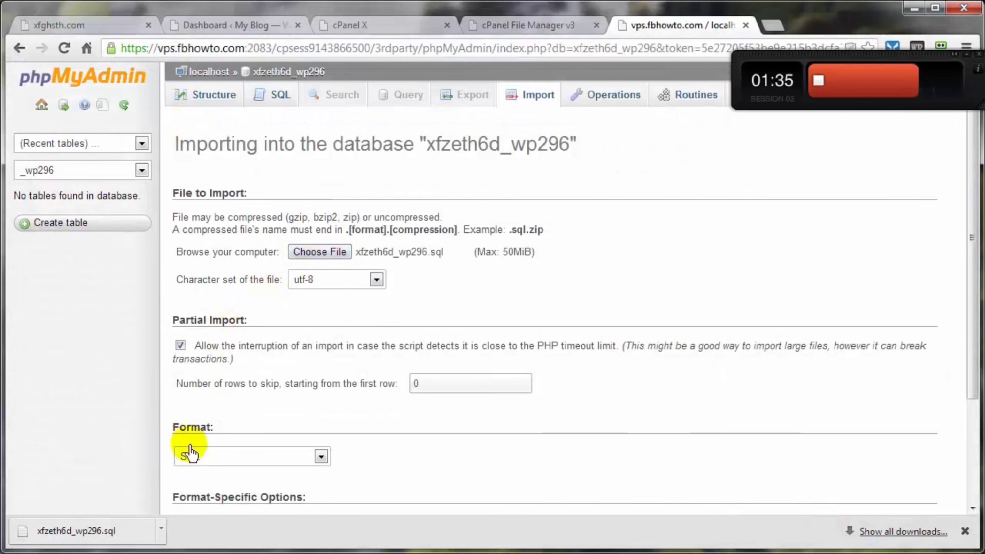
scroll(334, 417, "down", 1)
scroll(604, 402, "down", 2)
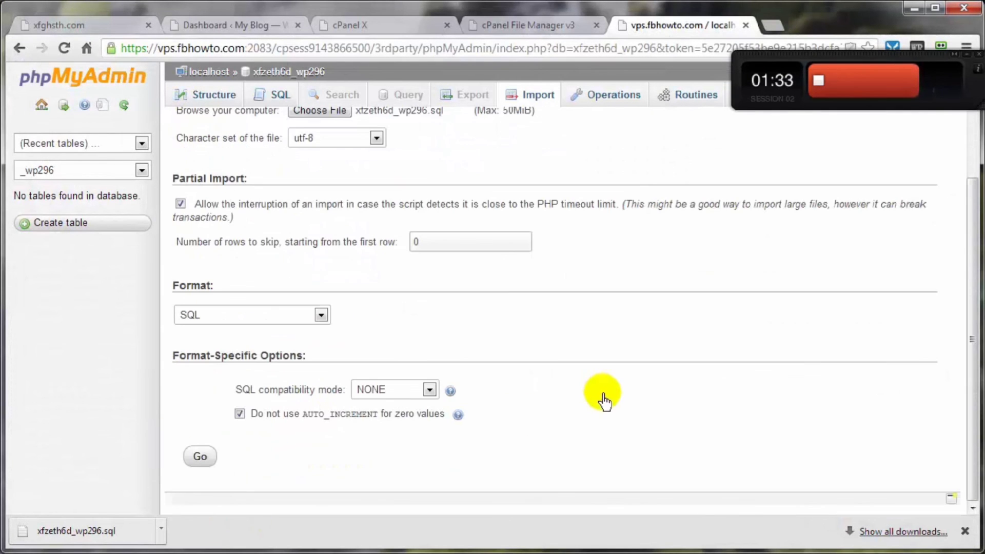
left_click(208, 455)
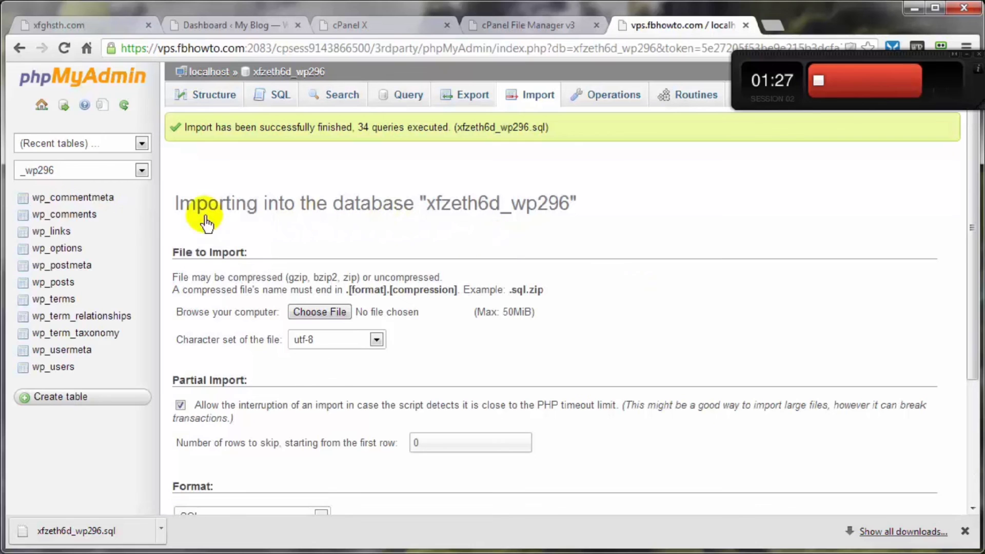
left_click(285, 72)
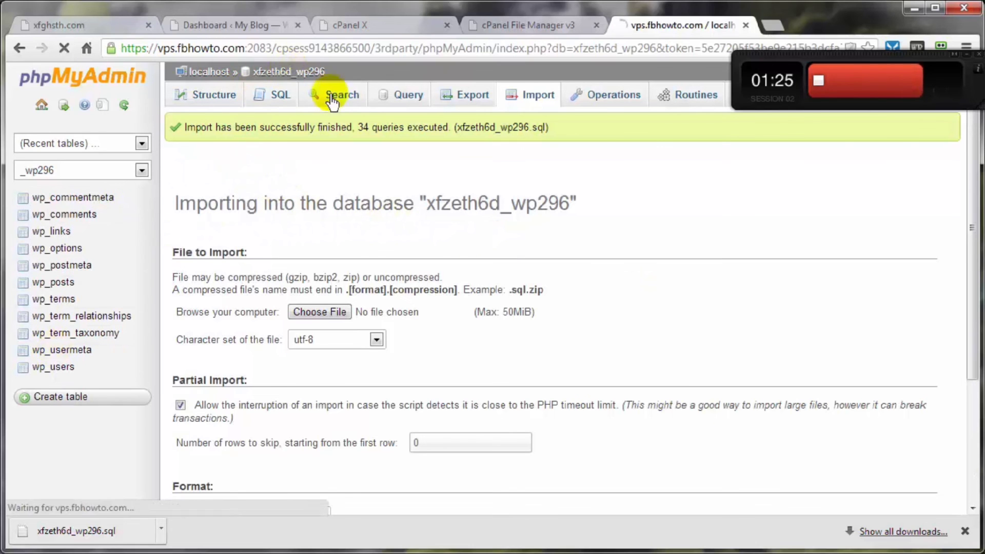
left_click(383, 29)
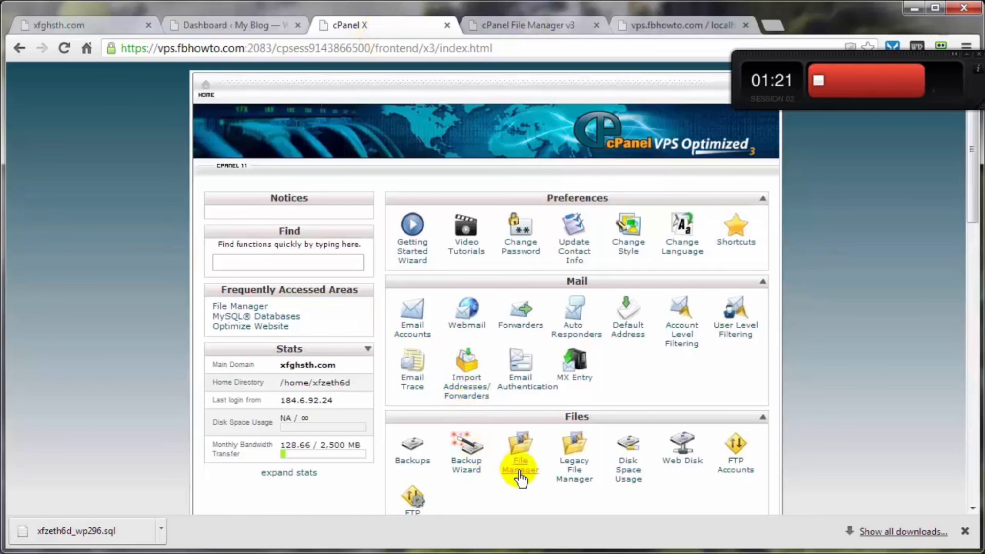
- Extract the 03-23-2013.zip backup archive into /public_html
left_click(506, 26)
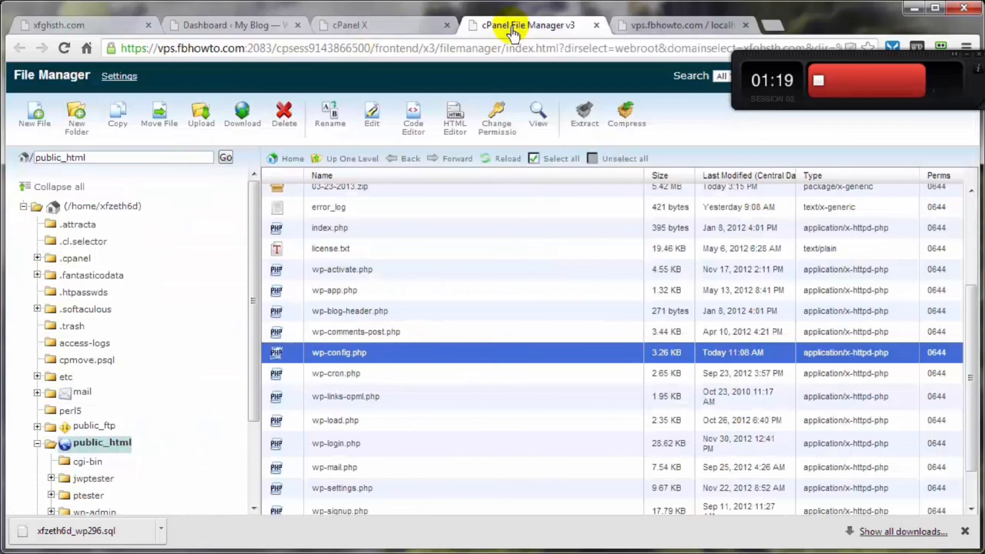
left_click(337, 192)
scroll(334, 255, "up", 3)
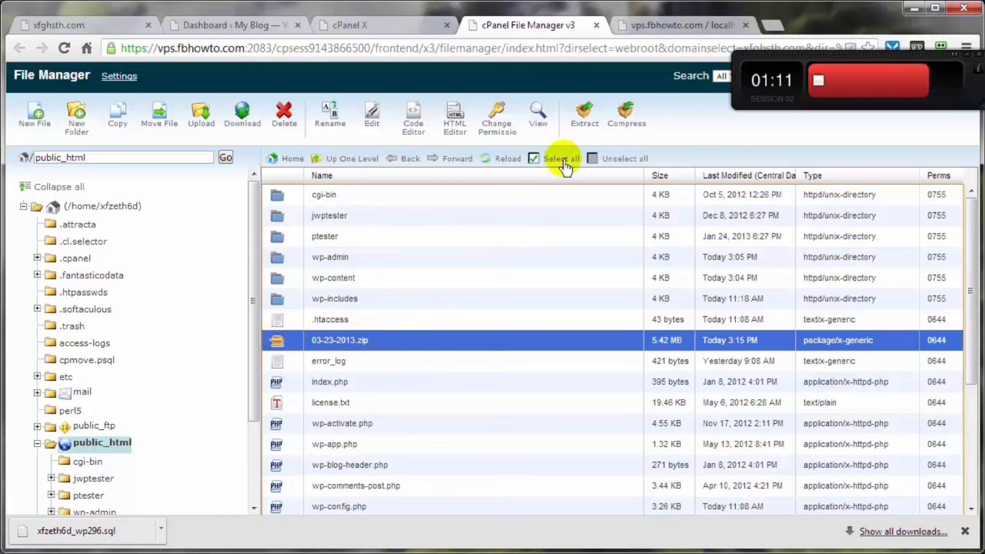
left_click(584, 127)
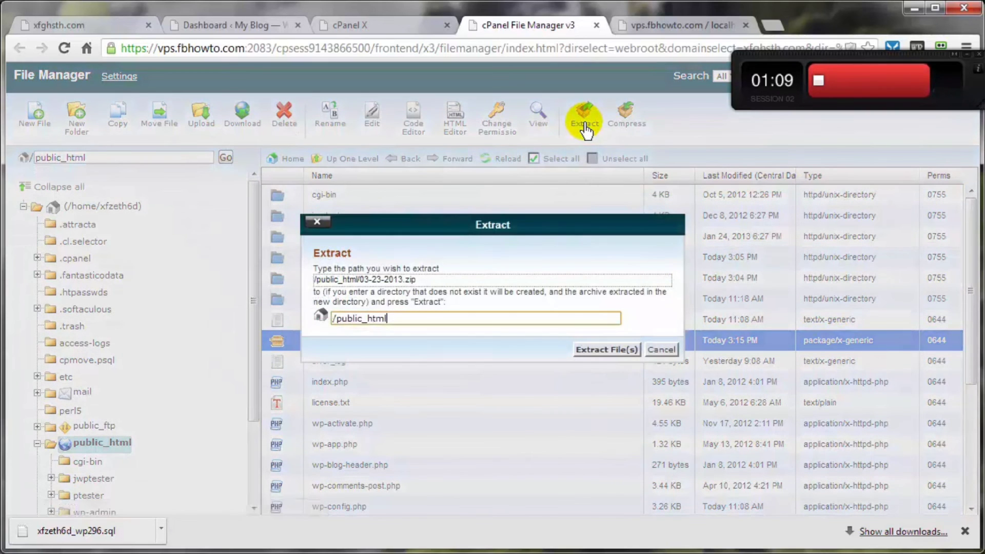
left_click(606, 350)
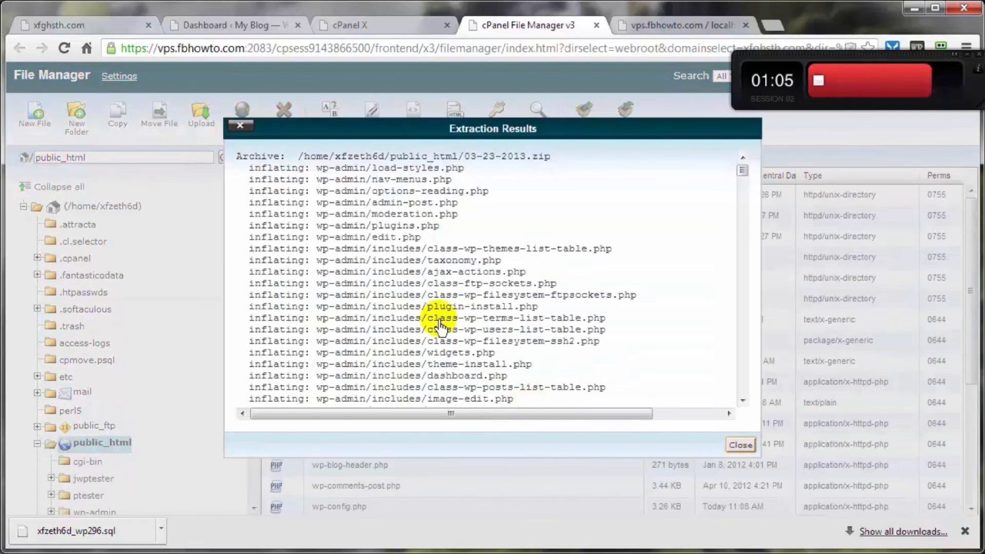
left_click(741, 445)
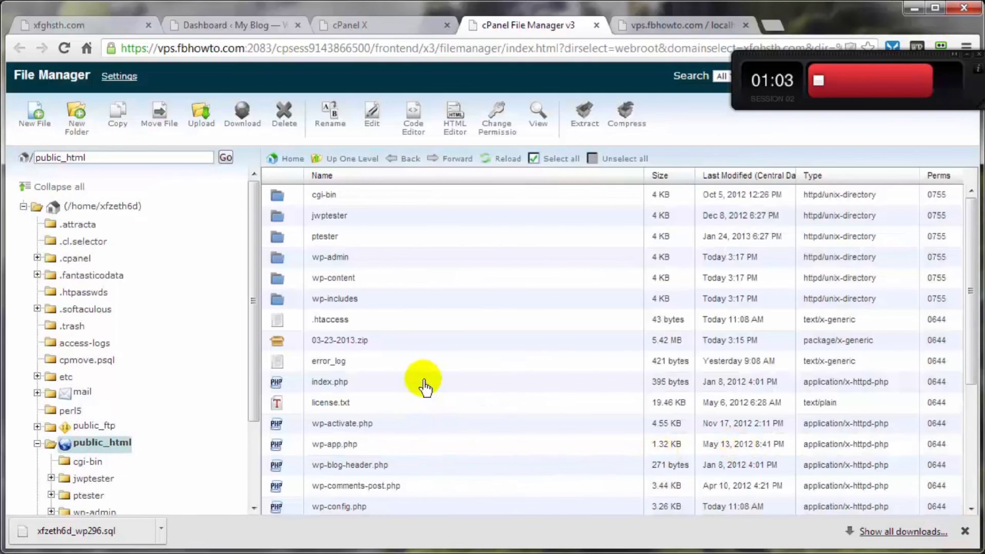
- Delete 03-23-2013.zip, then reload the blog to confirm it displays normally
left_click(295, 351)
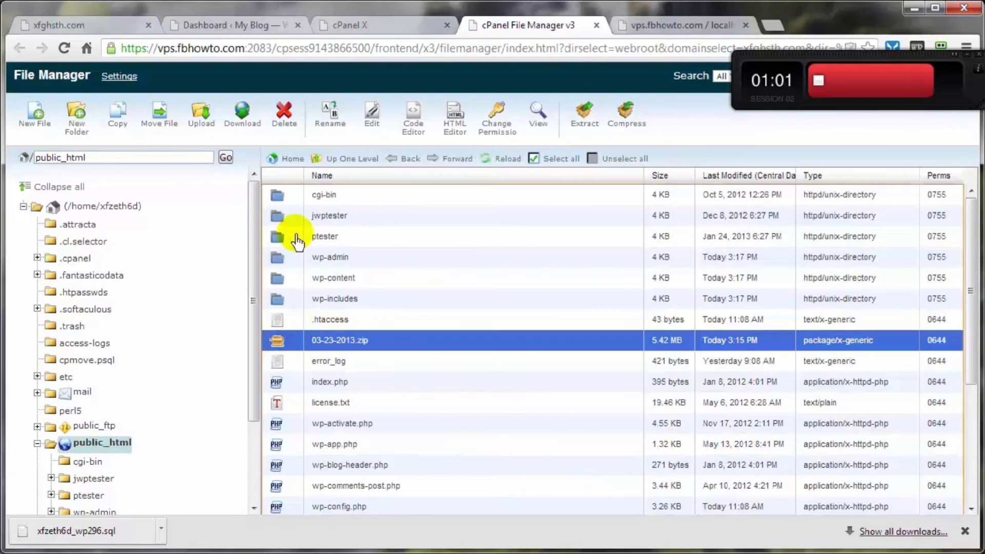
left_click(282, 128)
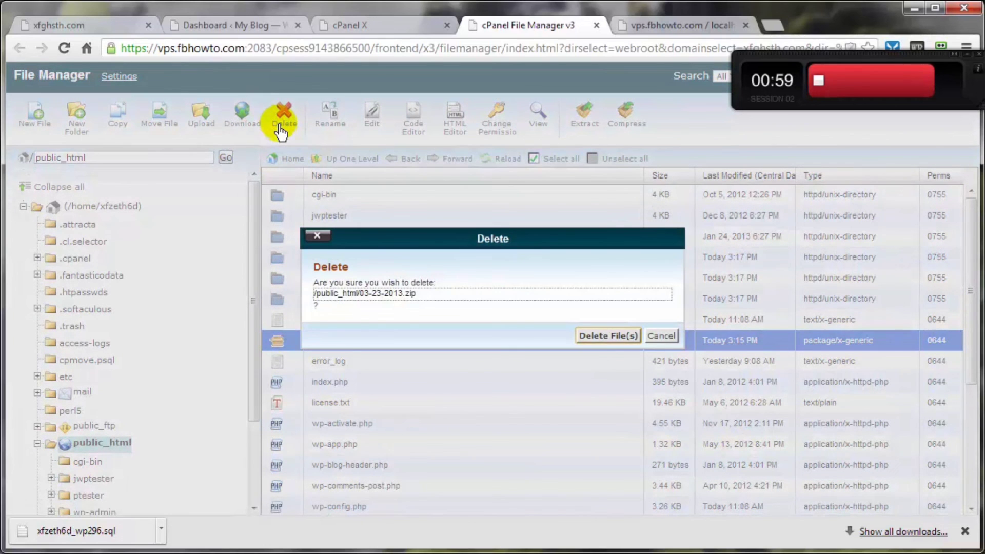
left_click(606, 336)
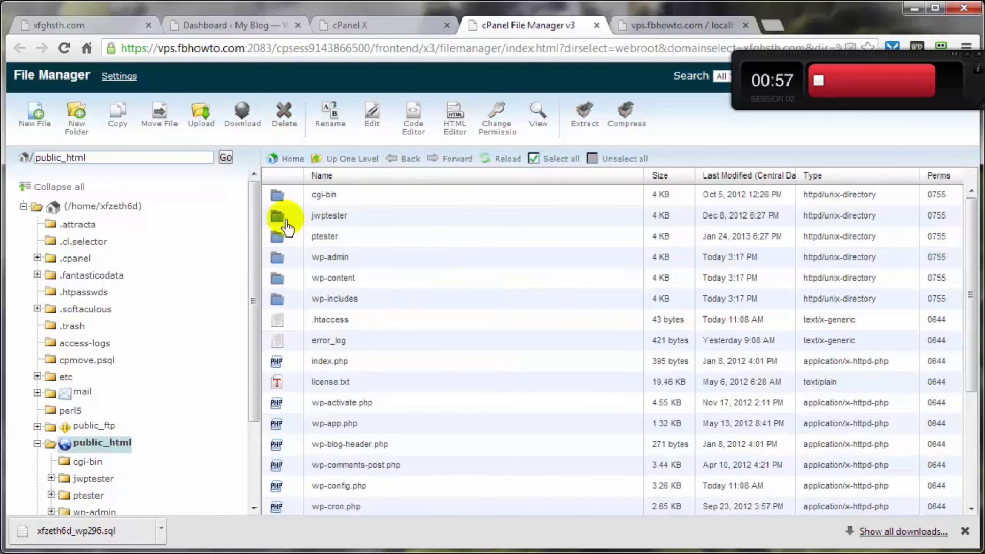
left_click(64, 28)
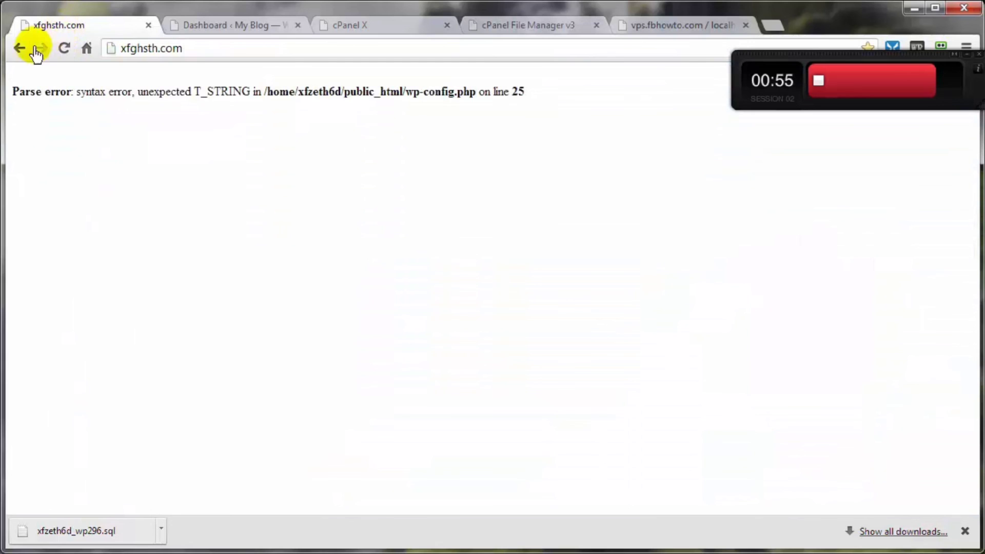
left_click(64, 48)
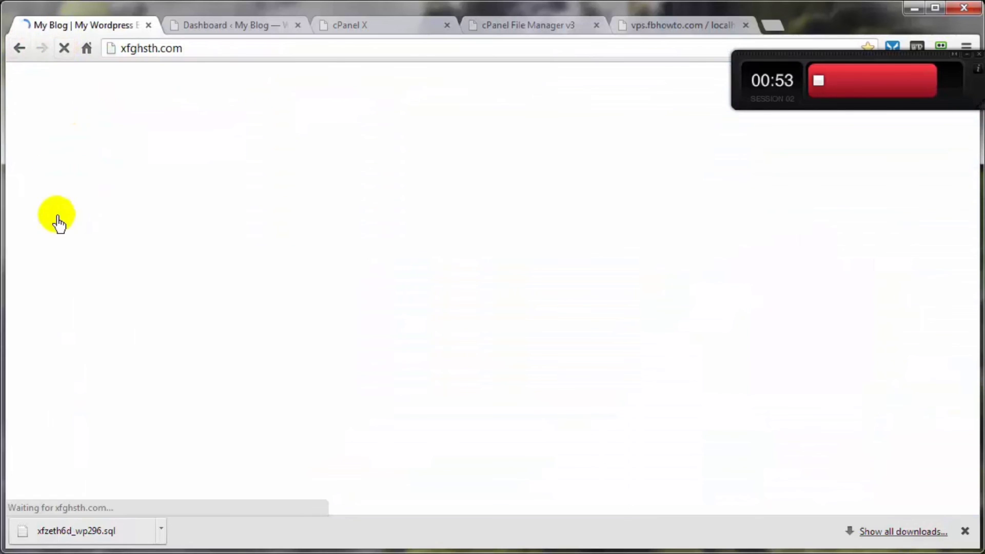